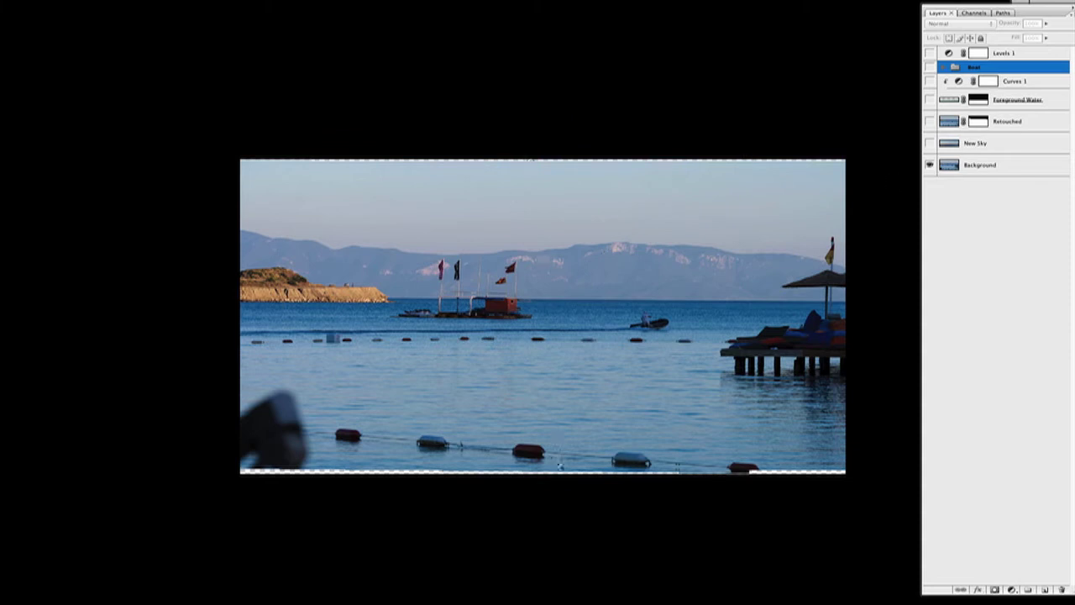
- Show the Retouched layer over the Background, toggling it to compare the image with and without the jetty removed
{"action": "left_click", "coordinate": [930, 121]}
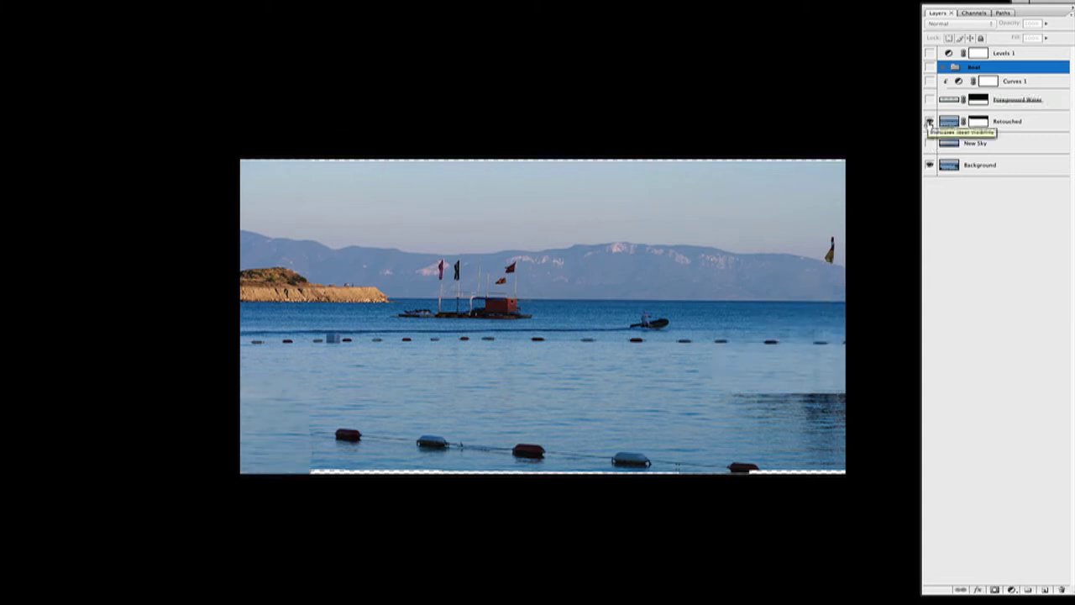
{"action": "left_click", "coordinate": [930, 122]}
{"action": "left_click", "coordinate": [929, 121]}
{"action": "left_click", "coordinate": [929, 122]}
{"action": "left_click", "coordinate": [930, 122]}
{"action": "left_click", "coordinate": [929, 122]}
{"action": "left_click", "coordinate": [929, 122]}
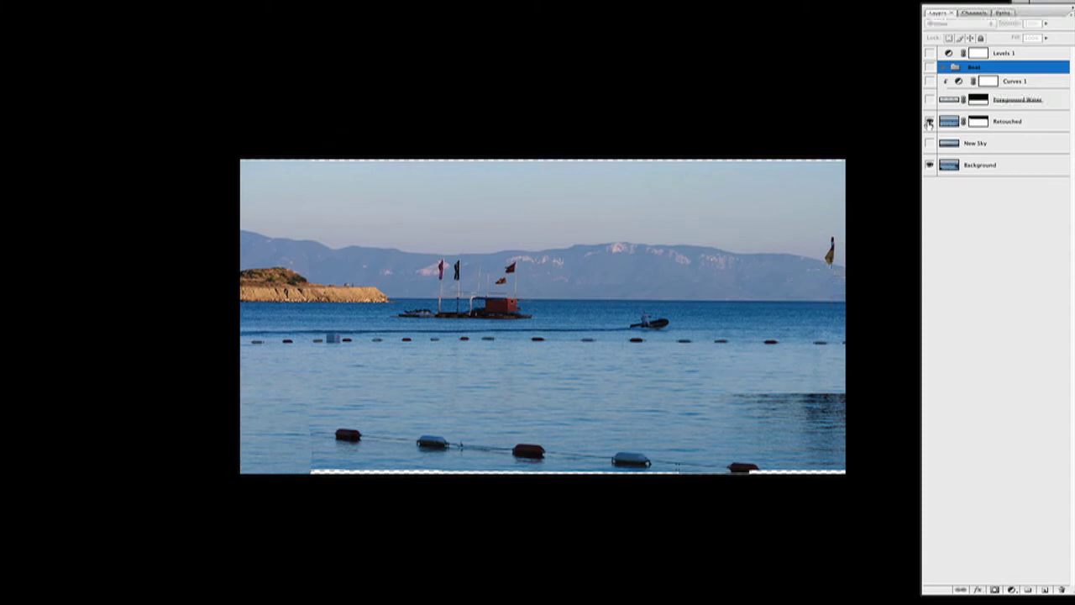
- Show the New Sky layer and toggle it to compare the sky before and after
{"action": "left_click", "coordinate": [930, 144]}
{"action": "left_click", "coordinate": [929, 144]}
{"action": "left_click", "coordinate": [930, 143]}
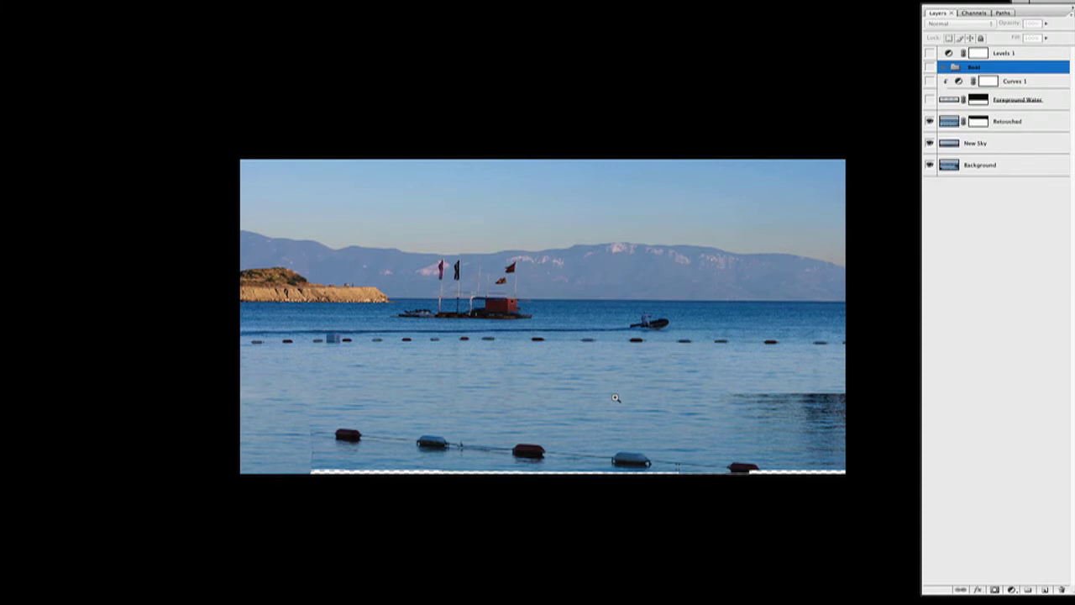
{"action": "left_click", "coordinate": [930, 143]}
{"action": "left_click", "coordinate": [930, 144]}
{"action": "left_click", "coordinate": [930, 144]}
{"action": "left_click", "coordinate": [930, 143]}
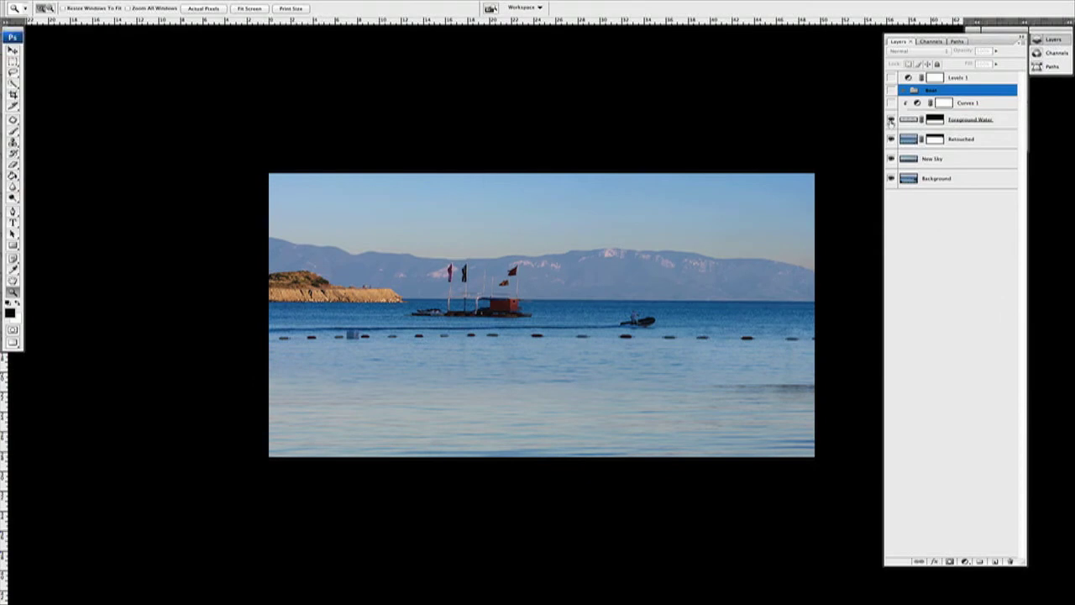
- Compare the image with and without the Foreground Water layer, leaving the layer shown
{"action": "left_click", "coordinate": [892, 119]}
{"action": "left_click", "coordinate": [891, 119]}
{"action": "left_click", "coordinate": [891, 119]}
{"action": "left_click", "coordinate": [892, 120]}
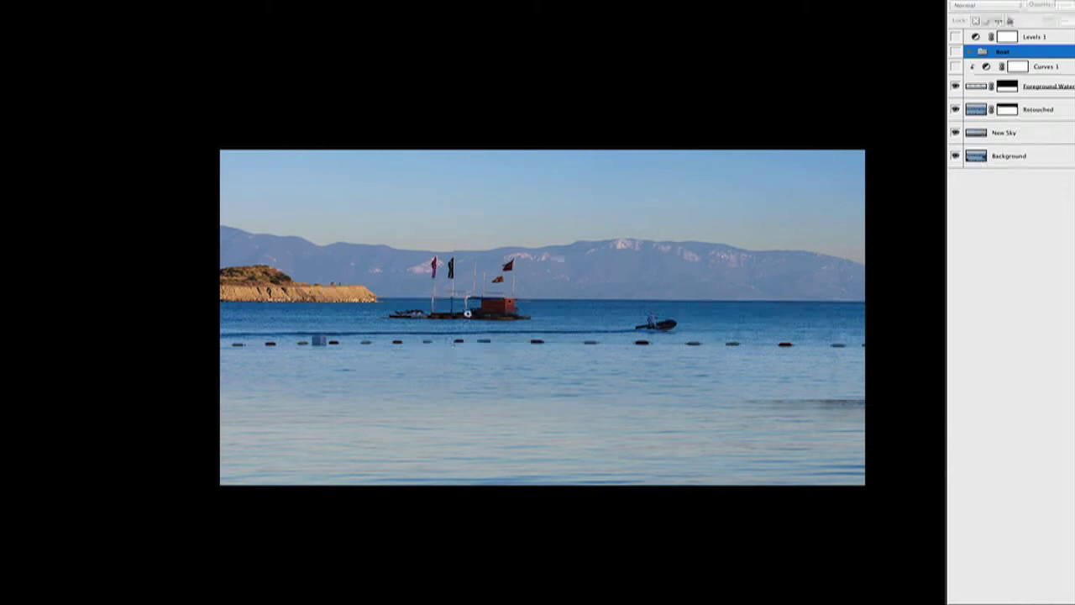
- Switch to the boat document 2013-05-22-J0000-Pers-0476.psd and compare its masked Background copy with the original Layer 0
{"action": "key", "text": "f"}
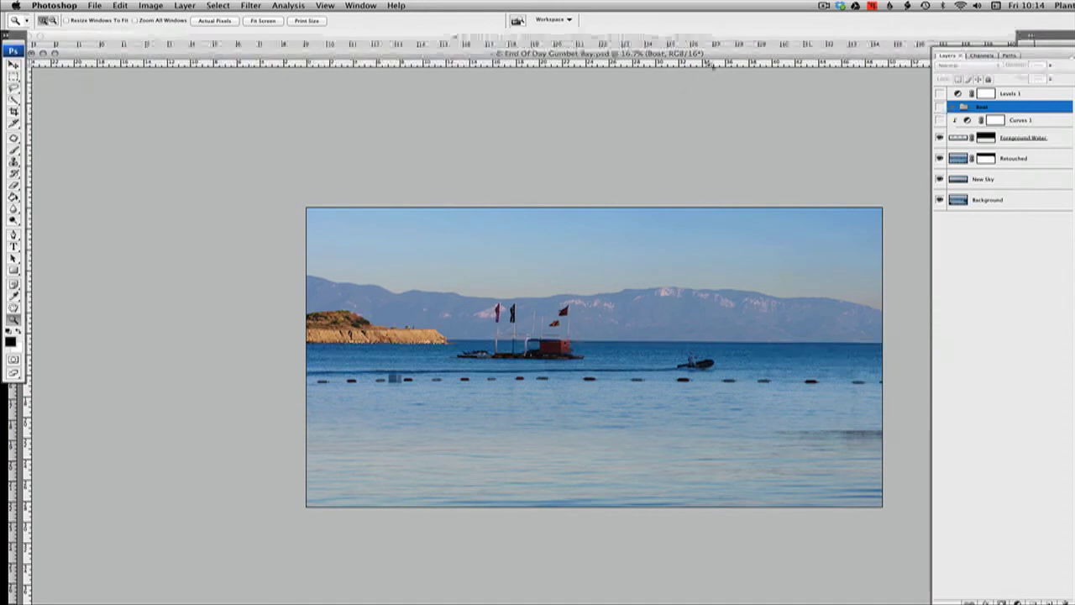
{"action": "left_click", "coordinate": [731, 37]}
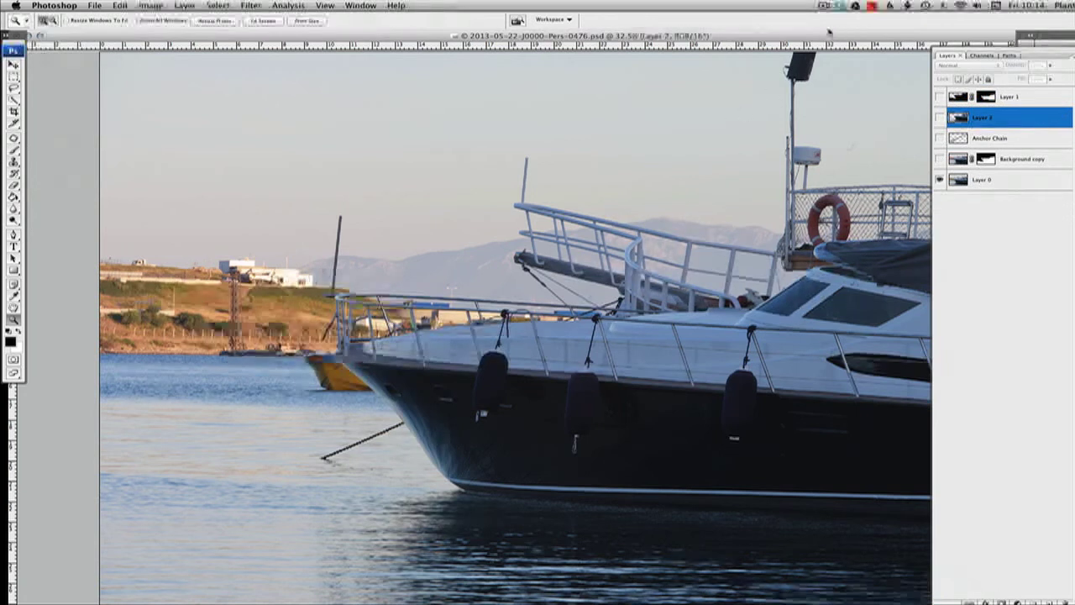
{"action": "left_click_drag", "start_coordinate": [834, 37], "coordinate": [771, 31]}
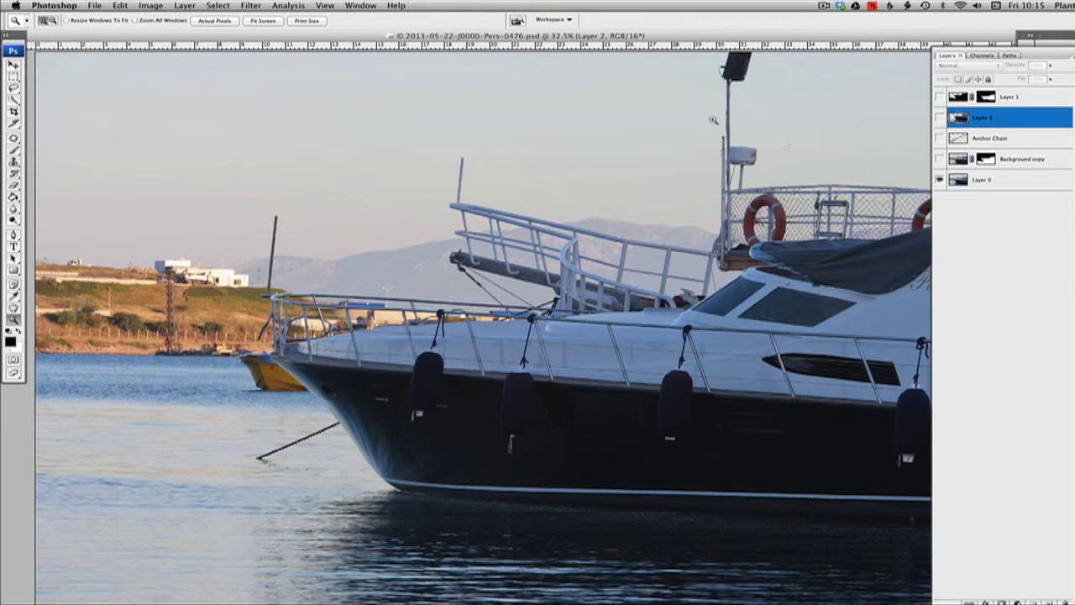
{"action": "left_click_drag", "start_coordinate": [835, 38], "coordinate": [809, 38]}
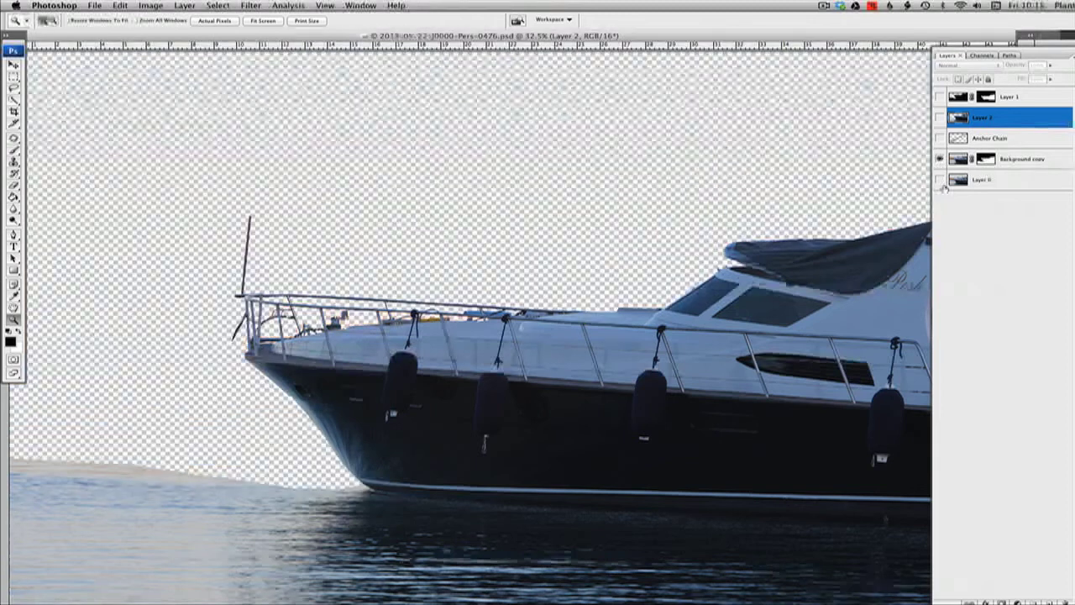
{"action": "left_click", "coordinate": [940, 179]}
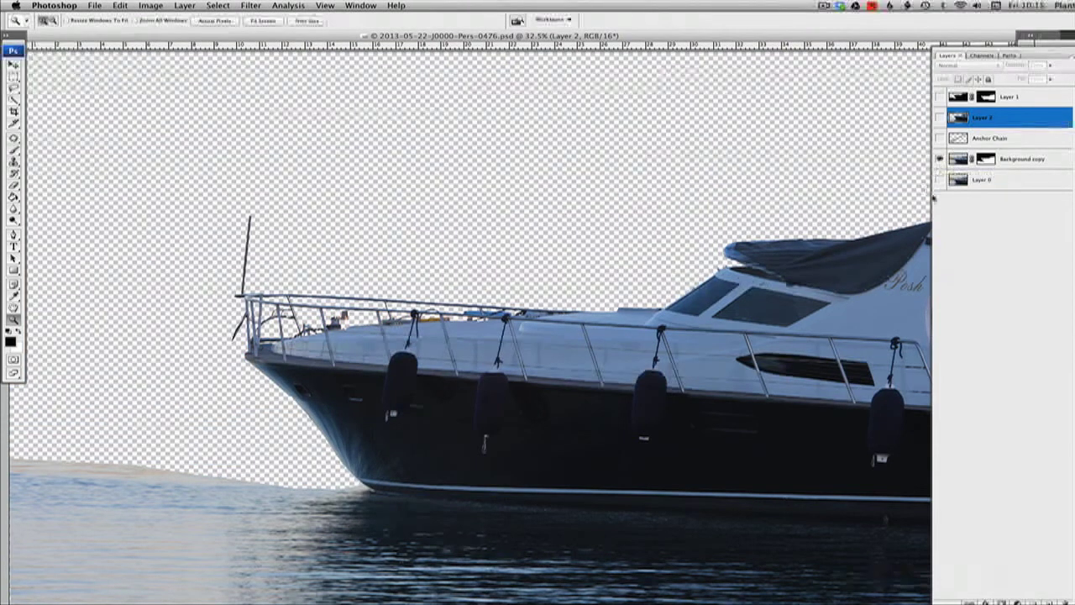
{"action": "left_click", "coordinate": [940, 179]}
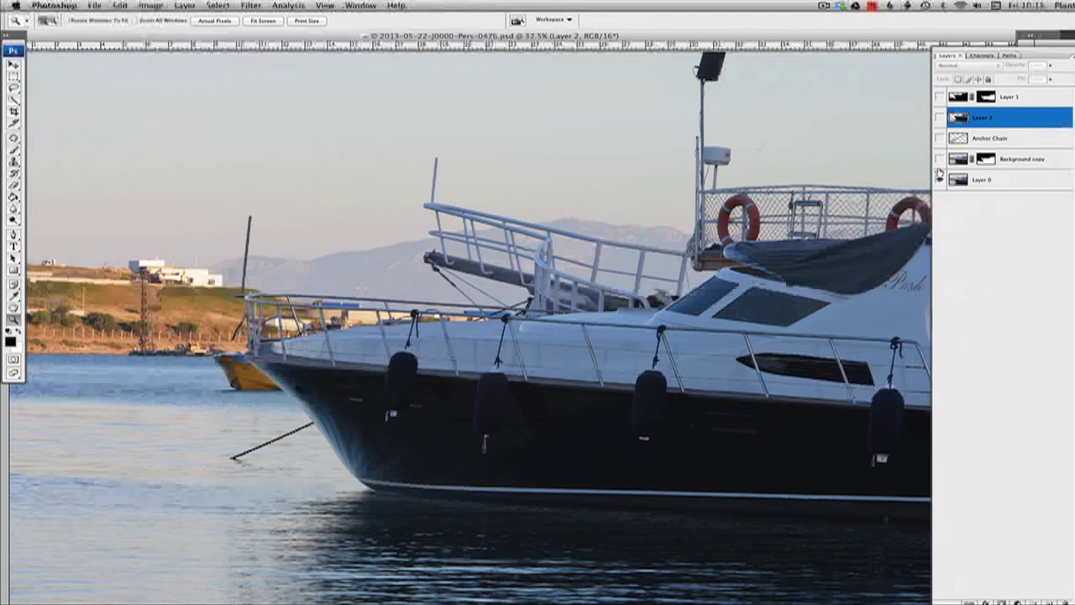
- Examine the saved paths Boat Main, Pole Fron, Railings, Railings 2 and Rail 3 around the boat's bow
{"action": "left_click", "coordinate": [1017, 56]}
{"action": "left_click", "coordinate": [1013, 67]}
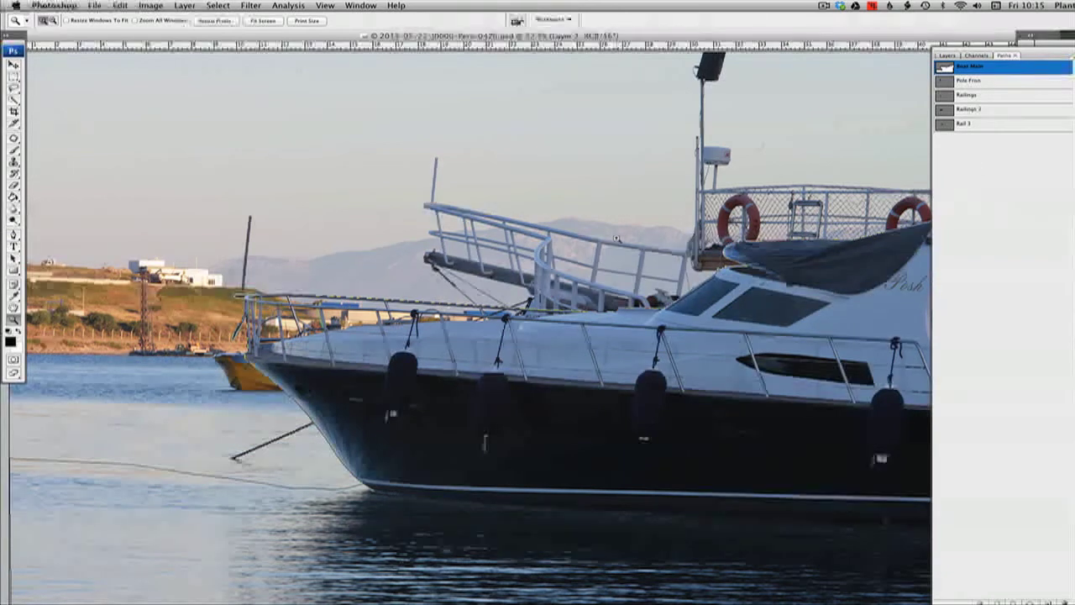
{"action": "key", "text": "super"}
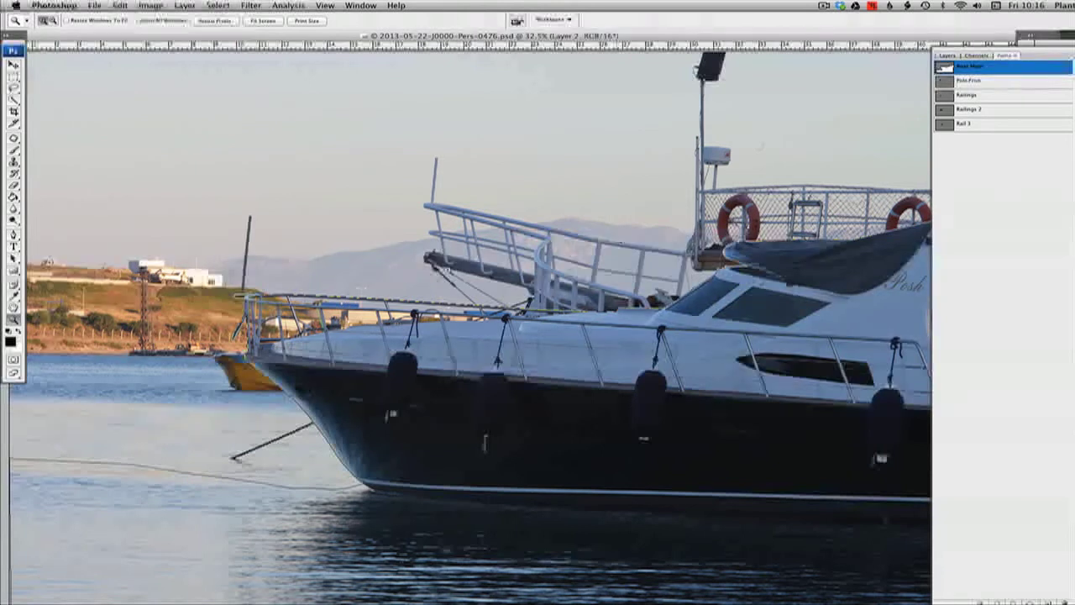
{"action": "left_click_drag", "start_coordinate": [275, 247], "coordinate": [409, 382]}
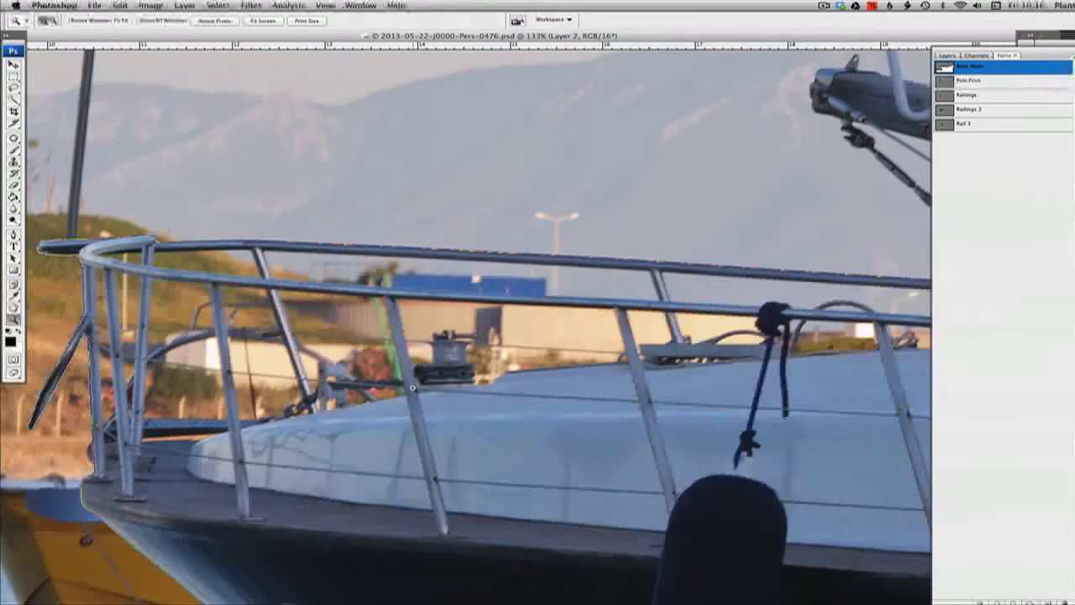
{"action": "left_click", "coordinate": [998, 82]}
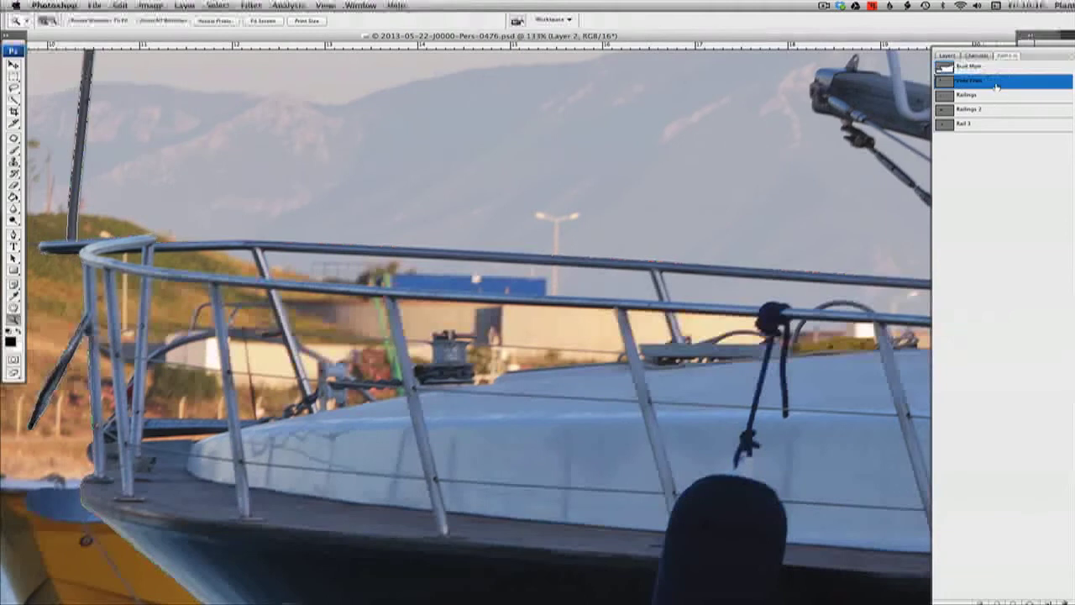
{"action": "left_click", "coordinate": [998, 96]}
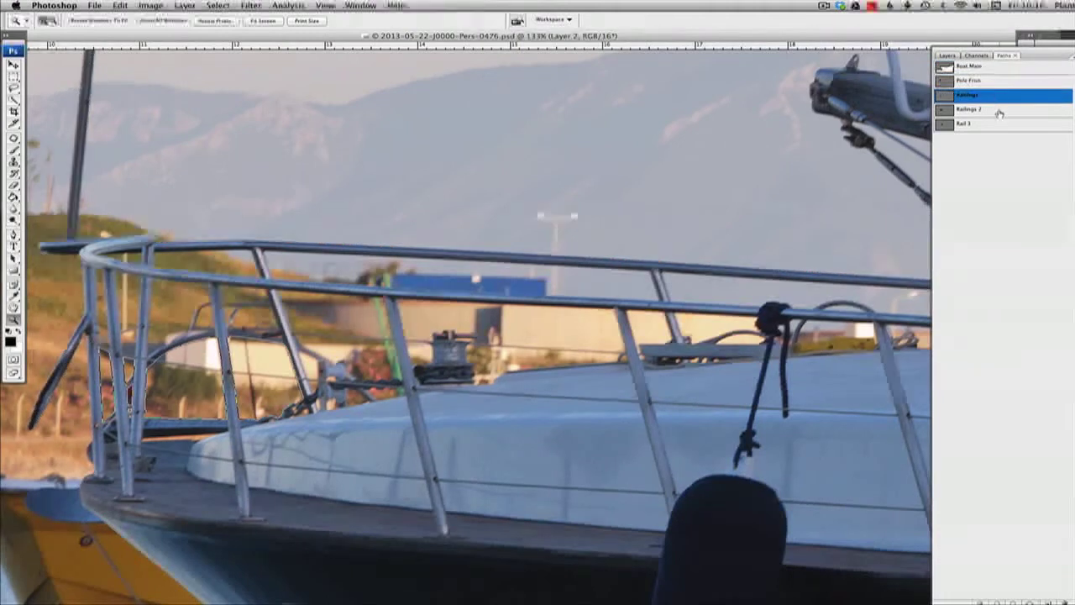
{"action": "left_click", "coordinate": [1000, 111]}
{"action": "left_click", "coordinate": [1000, 124]}
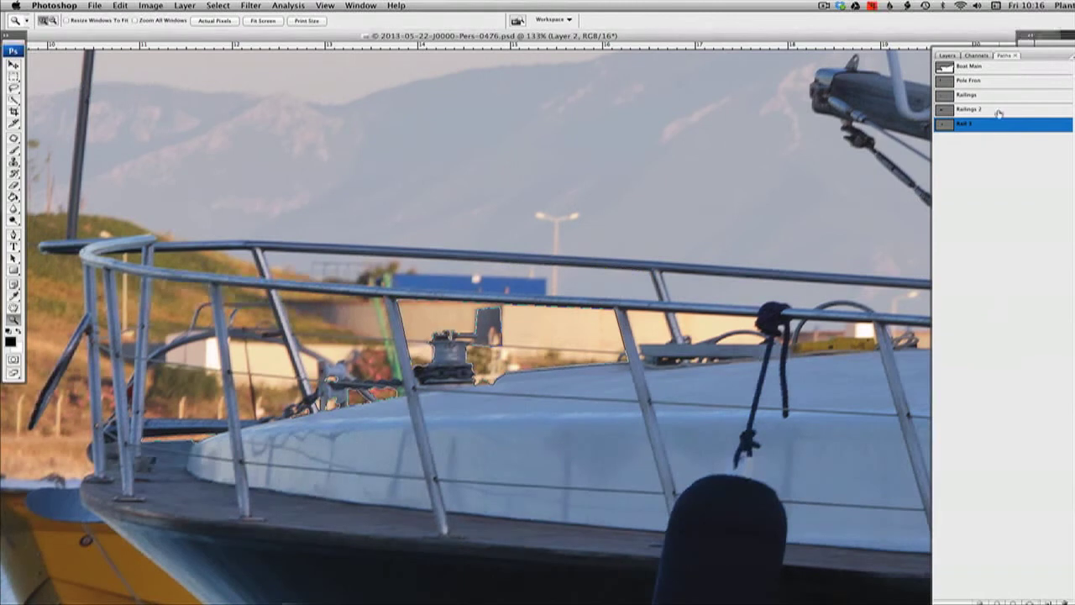
{"action": "left_click", "coordinate": [1000, 67]}
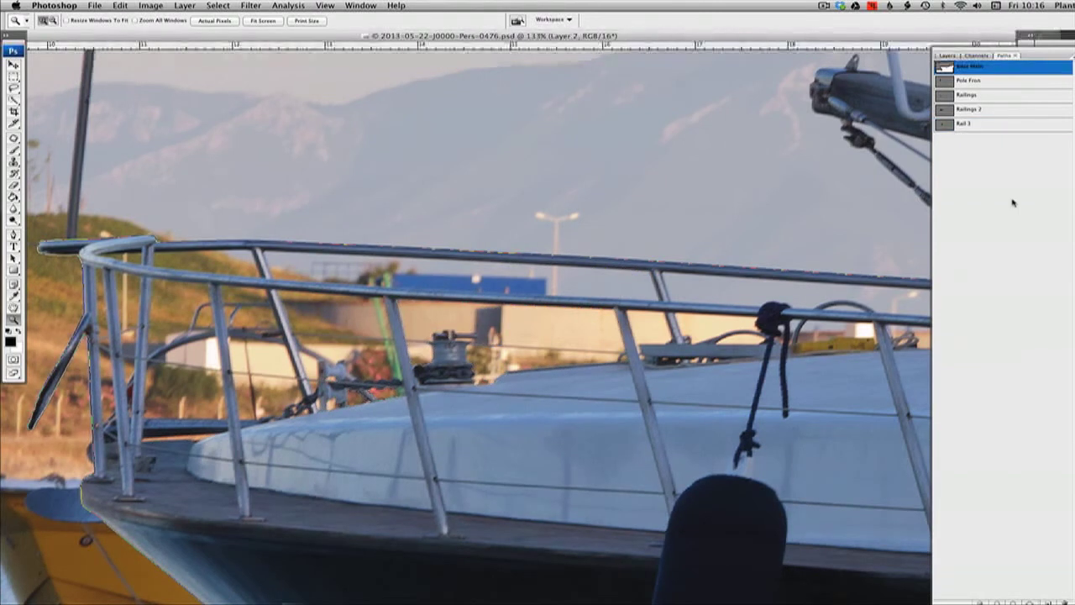
- Show the masked Background copy layer and hide Layer 0 to isolate the boat cutout, leaving no layer selected
{"action": "left_click", "coordinate": [947, 56]}
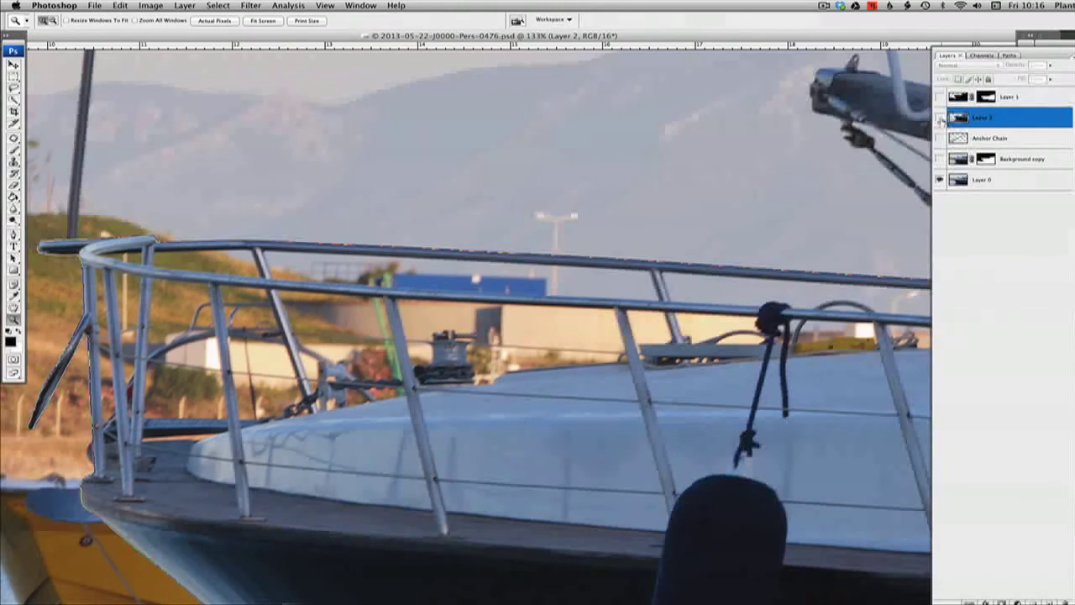
{"action": "left_click", "coordinate": [940, 160]}
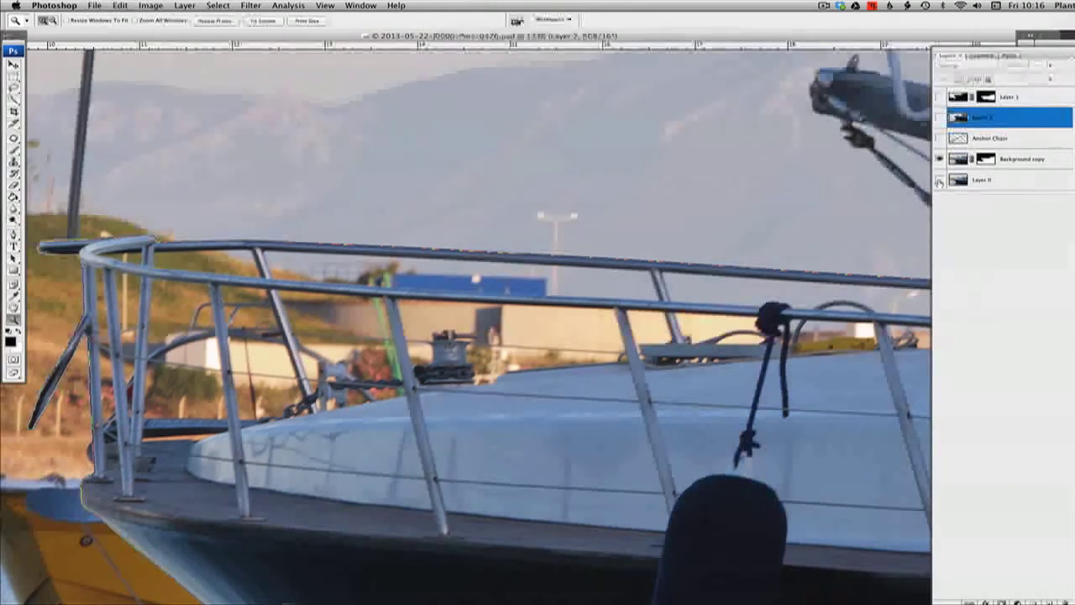
{"action": "left_click", "coordinate": [940, 180]}
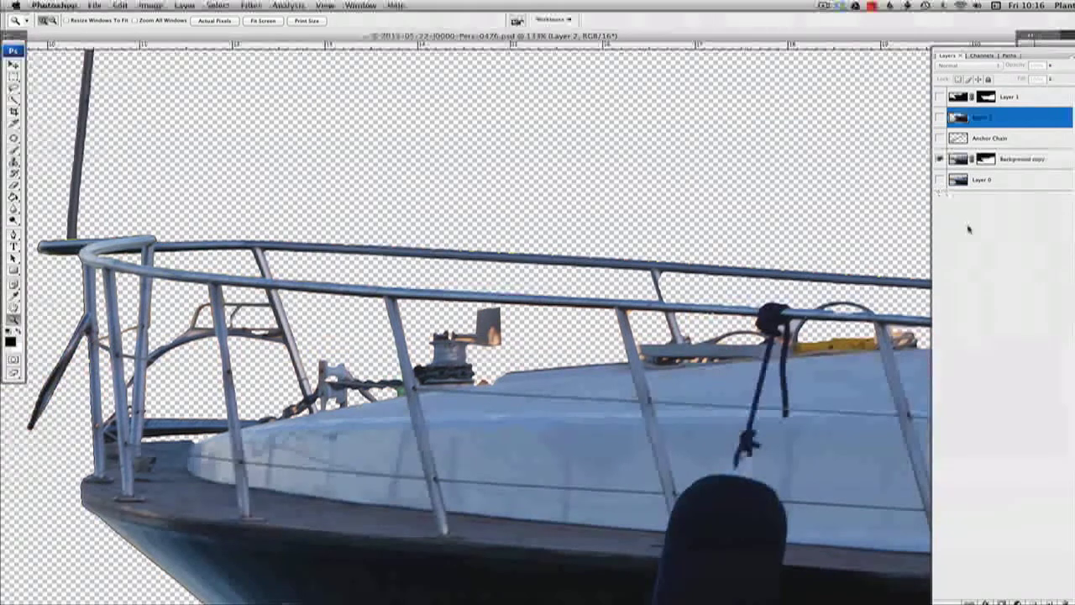
{"action": "left_click", "coordinate": [998, 217]}
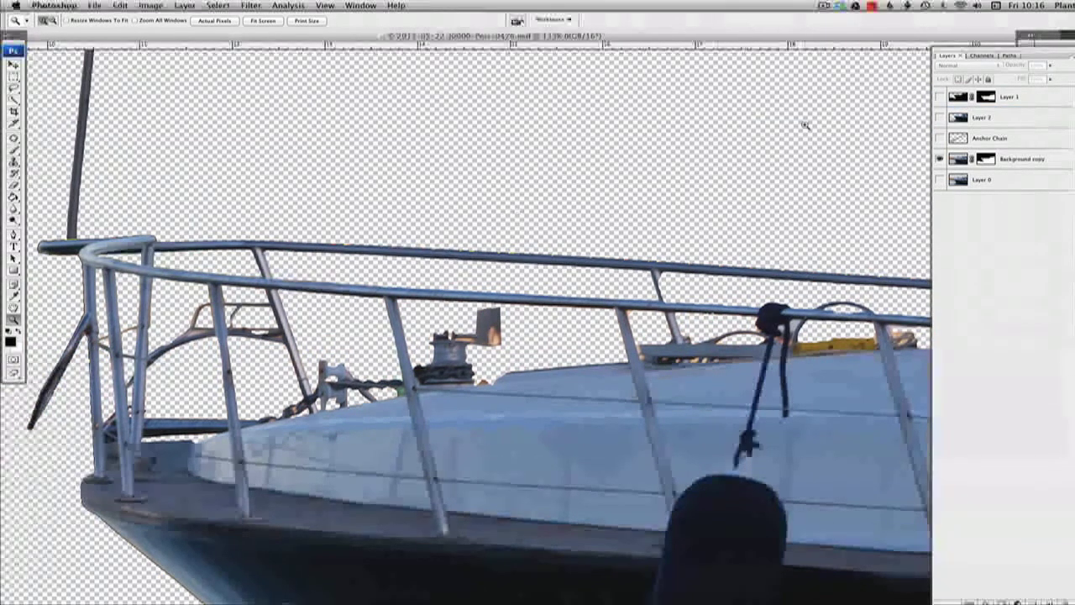
- Return to the End Of Day Gumbet Bay.psd document and show its Boat group
{"action": "left_click_drag", "start_coordinate": [519, 36], "coordinate": [522, 73]}
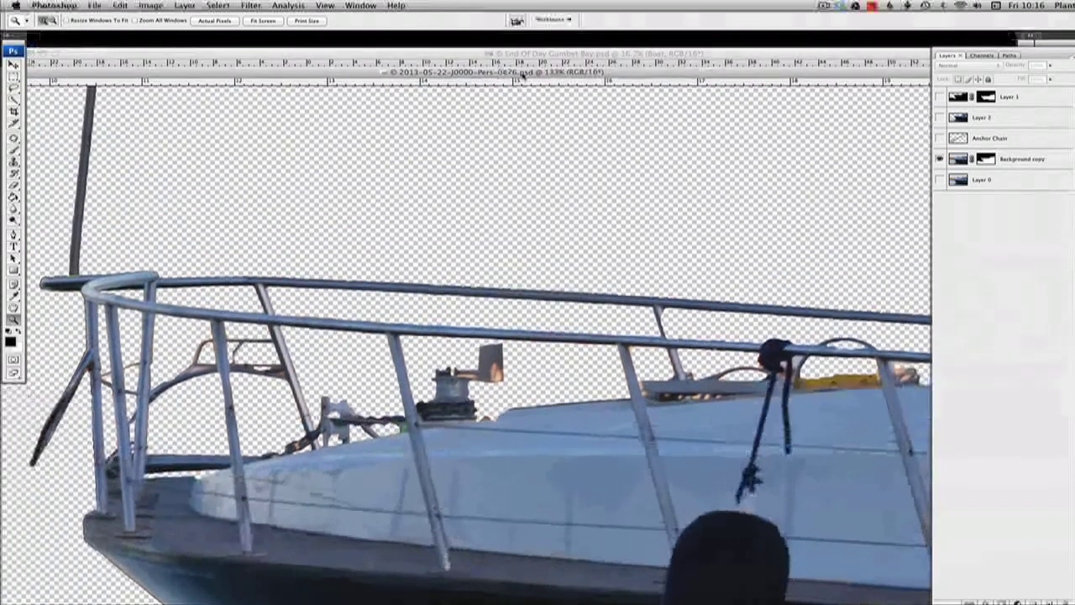
{"action": "left_click", "coordinate": [534, 55]}
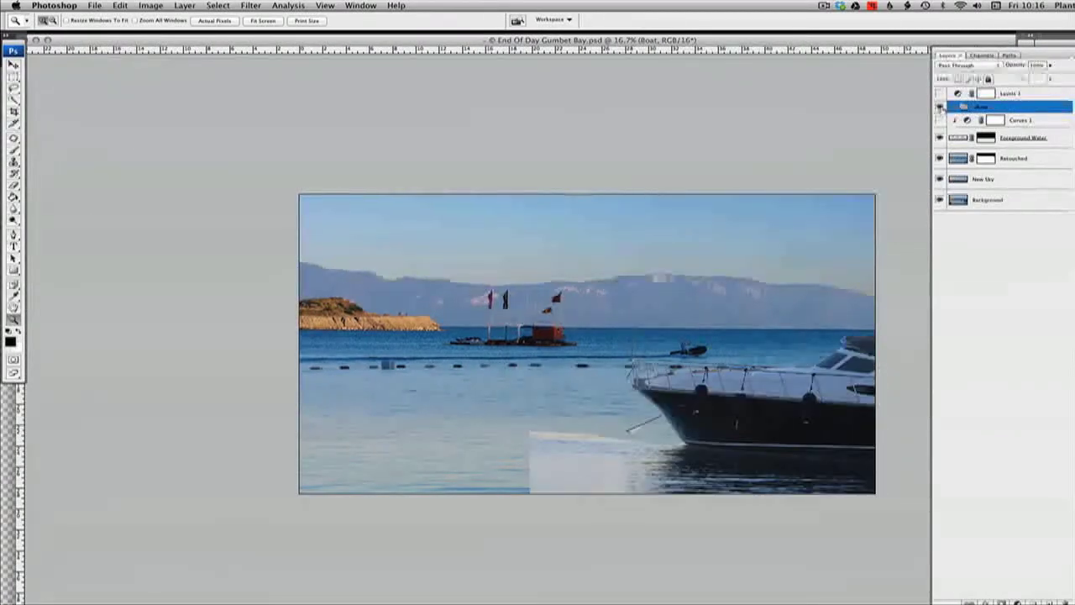
{"action": "left_click", "coordinate": [939, 106]}
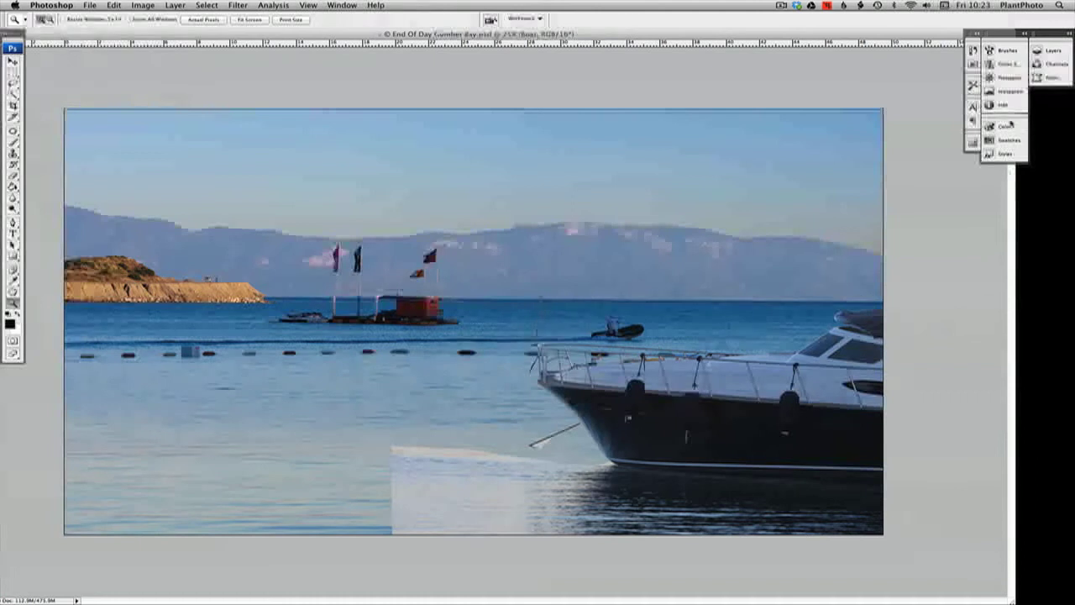
- Move the Boat group straight up until the bow railing nearly reaches the horizon line
{"action": "left_click", "coordinate": [1050, 51]}
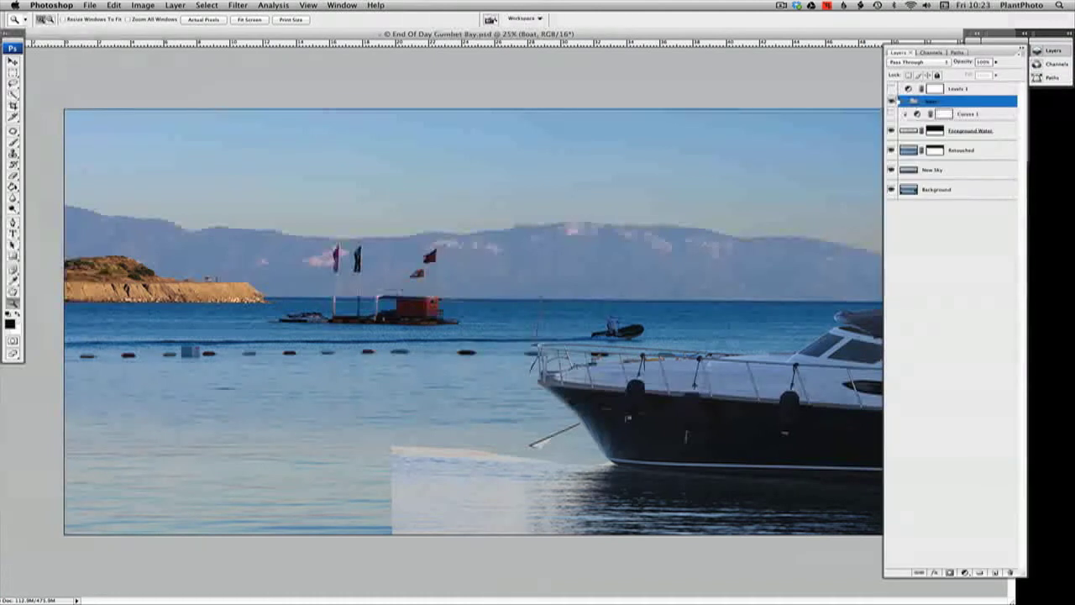
{"action": "left_click", "coordinate": [12, 61]}
{"action": "left_click_drag", "start_coordinate": [784, 397], "coordinate": [784, 384]}
{"action": "key", "text": "Up"}
{"action": "key", "text": "Up"}
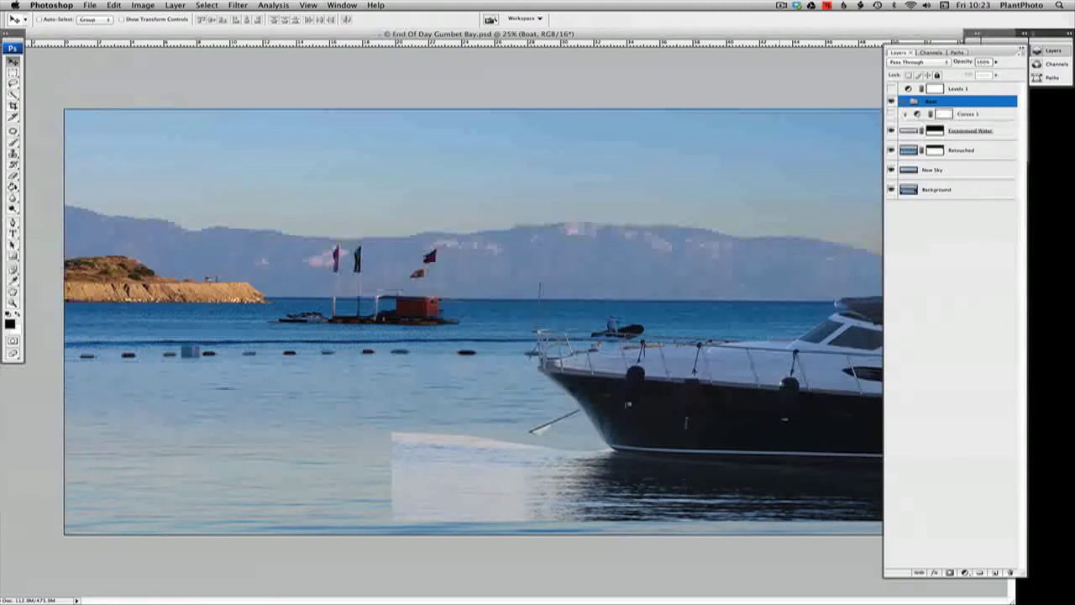
{"action": "key", "text": "shift+Up"}
{"action": "key", "text": "shift+Up"}
{"action": "key", "text": "shift+Up"}
{"action": "key", "text": "shift+Up"}
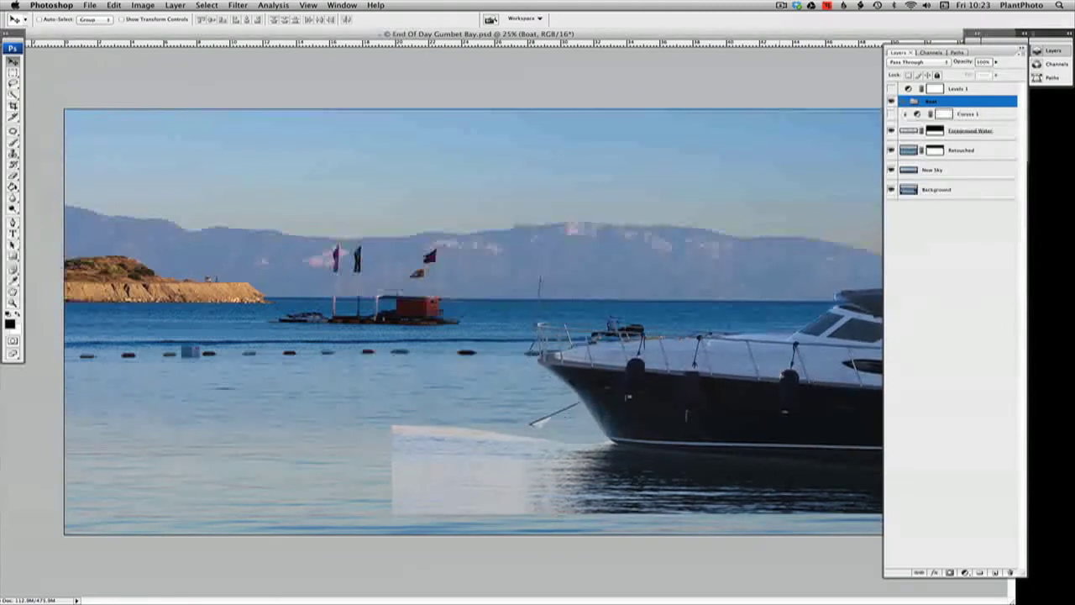
{"action": "key", "text": "Up"}
{"action": "key", "text": "Up"}
{"action": "key", "text": "Up"}
{"action": "key", "text": "Up"}
{"action": "key", "text": "Up"}
{"action": "key", "text": "Up"}
{"action": "key", "text": "Up"}
{"action": "key", "text": "Up"}
{"action": "key", "text": "Up"}
{"action": "key", "text": "Up"}
{"action": "key", "text": "Up"}
{"action": "key", "text": "Up"}
{"action": "key", "text": "Up"}
{"action": "key", "text": "Up"}
{"action": "key", "text": "Up"}
{"action": "key", "text": "Up"}
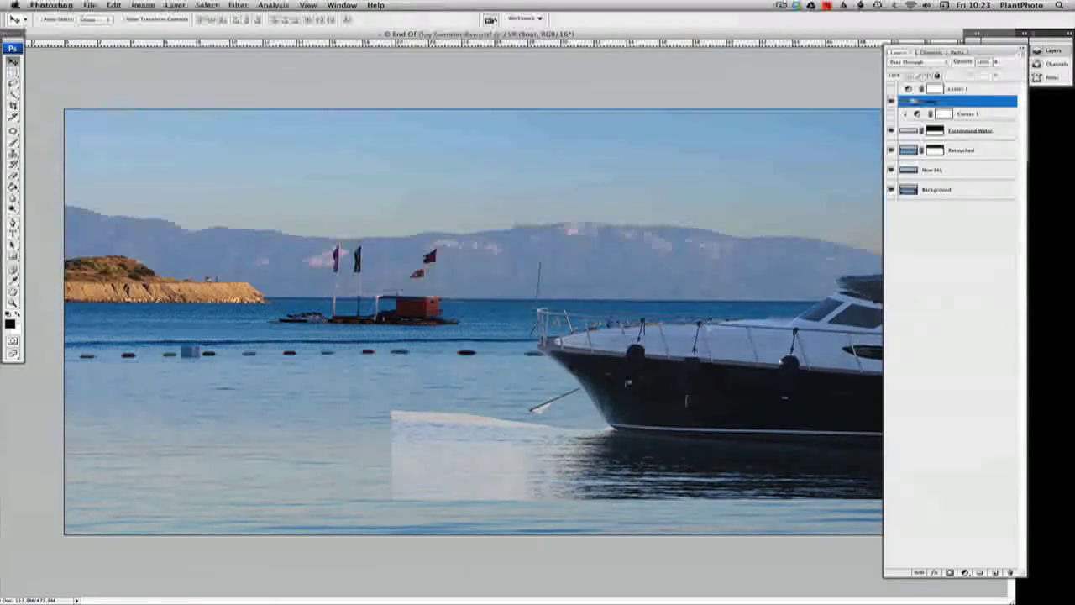
{"action": "key", "text": "Up"}
{"action": "key", "text": "Up"}
{"action": "key", "text": "Up"}
{"action": "key", "text": "Up"}
{"action": "key", "text": "Up"}
{"action": "key", "text": "Up"}
{"action": "key", "text": "Up"}
{"action": "key", "text": "Up"}
{"action": "key", "text": "Up"}
{"action": "key", "text": "Up"}
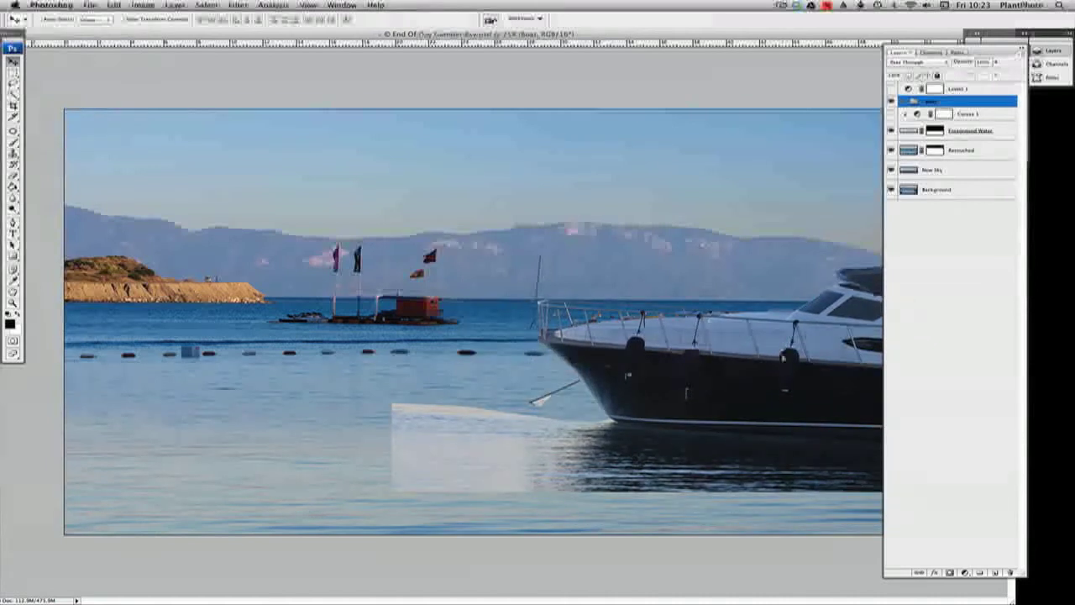
- Nudge the Boat group back down until its water meets the bottom edge of the image
{"action": "key", "text": "Down"}
{"action": "key", "text": "Down"}
{"action": "key", "text": "Down"}
{"action": "key", "text": "Down"}
{"action": "key", "text": "Down"}
{"action": "key", "text": "Down"}
{"action": "key", "text": "Down"}
{"action": "key", "text": "Down"}
{"action": "key", "text": "Down"}
{"action": "key", "text": "Down"}
{"action": "key", "text": "Down"}
{"action": "key", "text": "Down"}
{"action": "key", "text": "Down"}
{"action": "key", "text": "Down"}
{"action": "key", "text": "Down"}
{"action": "key", "text": "Down"}
{"action": "key", "text": "Down"}
{"action": "key", "text": "Down"}
{"action": "key", "text": "Down"}
{"action": "key", "text": "Down"}
{"action": "key", "text": "Down"}
{"action": "key", "text": "Down"}
{"action": "key", "text": "Down"}
{"action": "key", "text": "Down"}
{"action": "key", "text": "Down"}
{"action": "key", "text": "Down"}
{"action": "key", "text": "Down"}
{"action": "key", "text": "Down"}
{"action": "key", "text": "Down"}
{"action": "key", "text": "Down"}
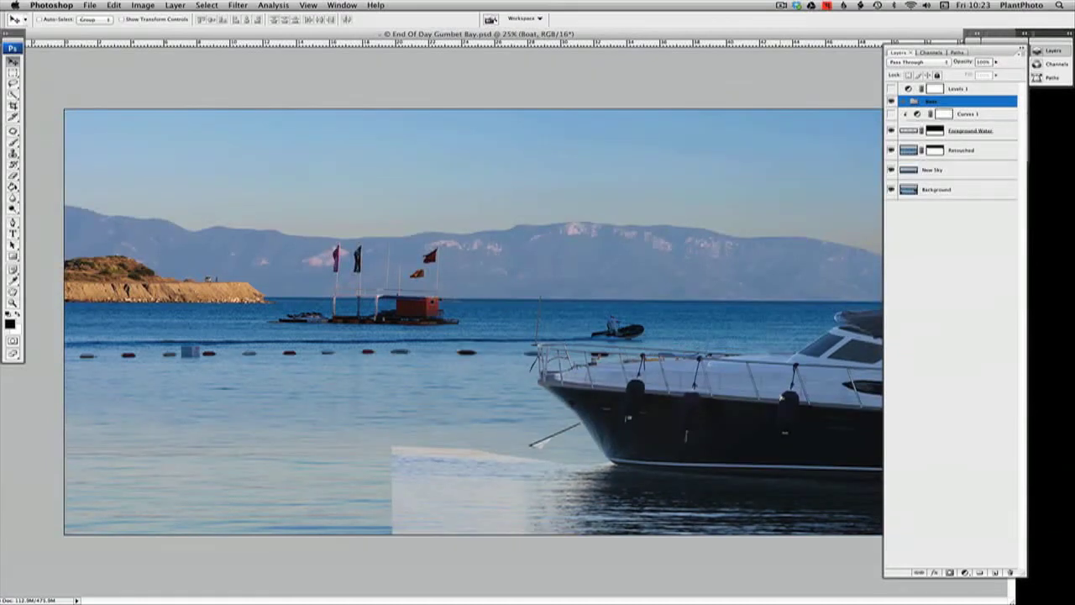
{"action": "key", "text": "Up"}
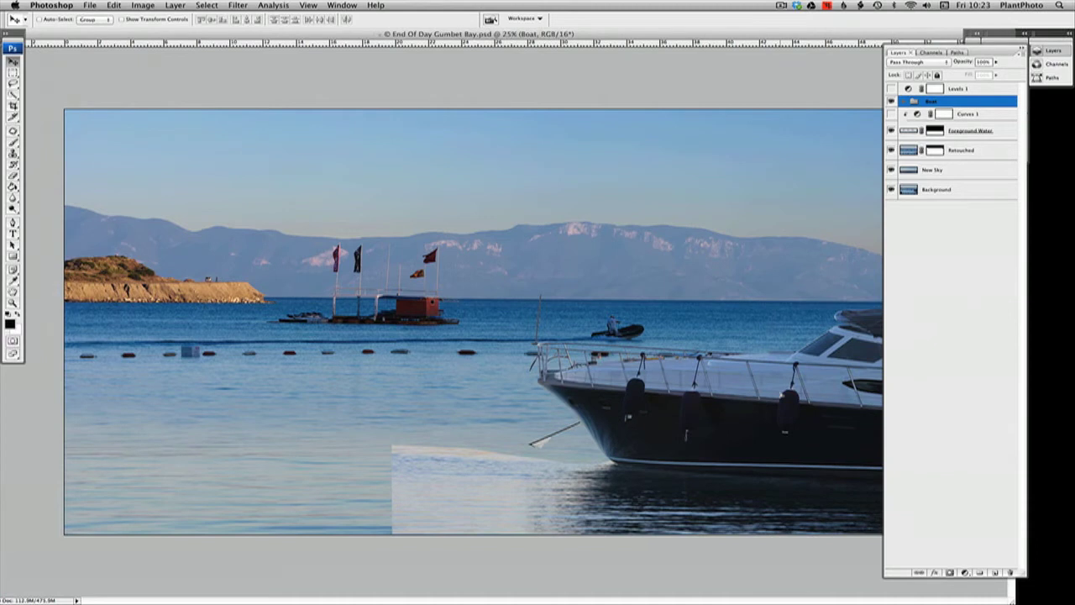
{"action": "key", "text": "Down"}
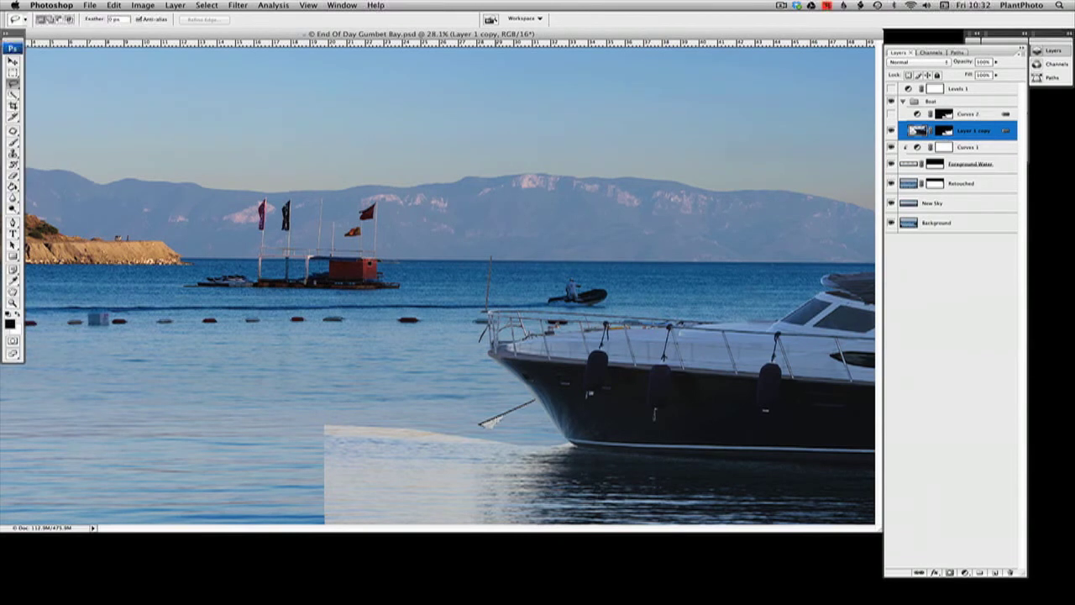
- Examine the anchor chain and the water left around the bow on Layer 1 copy up close
{"action": "key", "text": "super+space"}
{"action": "left_click_drag", "start_coordinate": [462, 375], "coordinate": [568, 473]}
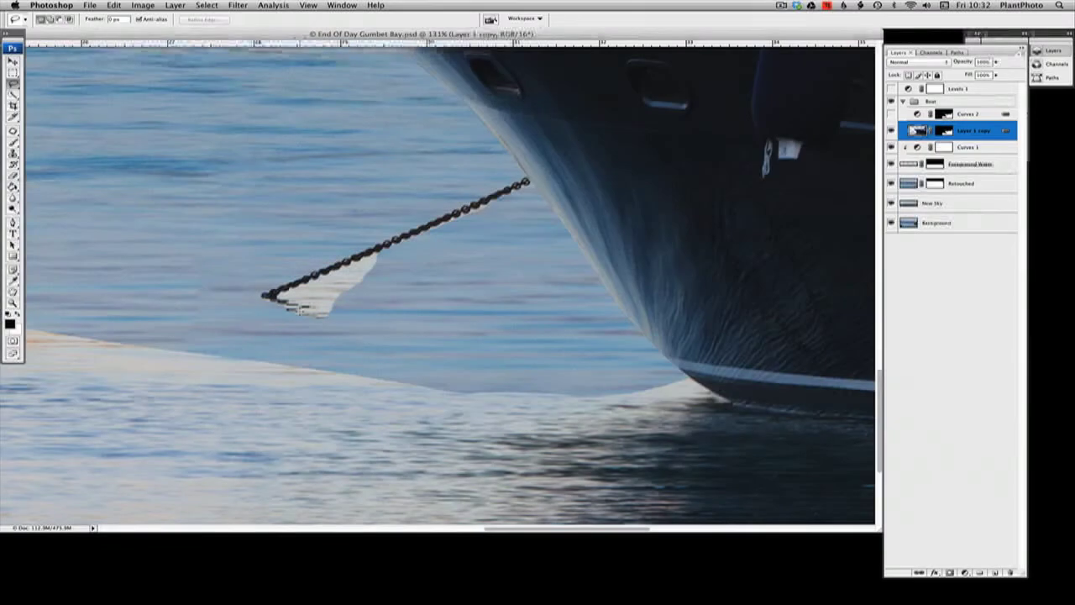
{"action": "key", "text": "shift+plus"}
{"action": "key", "text": "shift+plus"}
{"action": "key", "text": "shift+plus"}
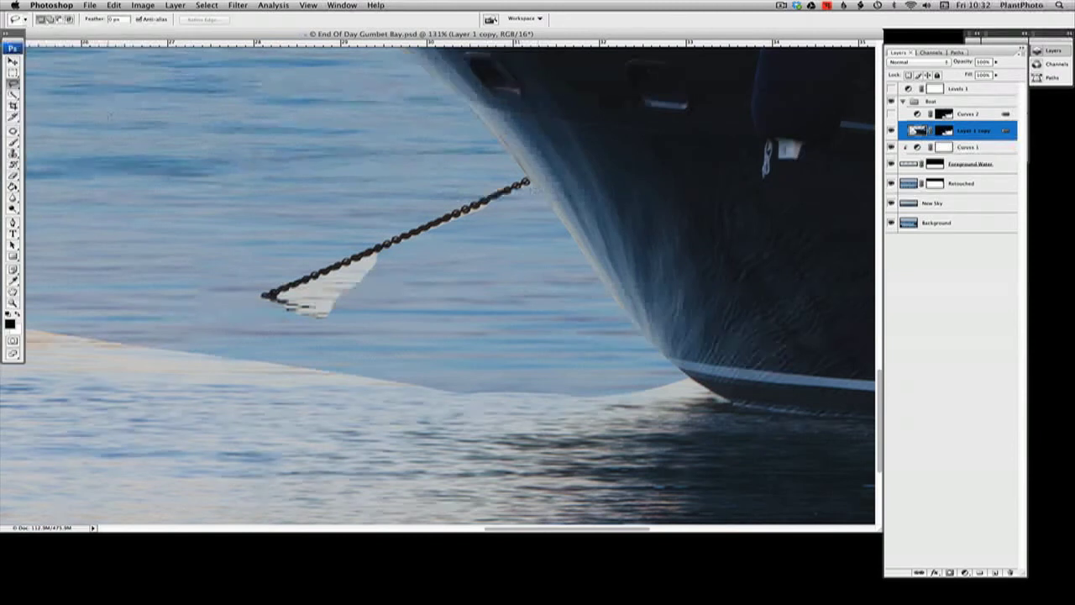
- Draw a freehand selection around the anchor chain and copy it from the Layer 1 copy image to a new layer
{"action": "key", "text": "shift+plus"}
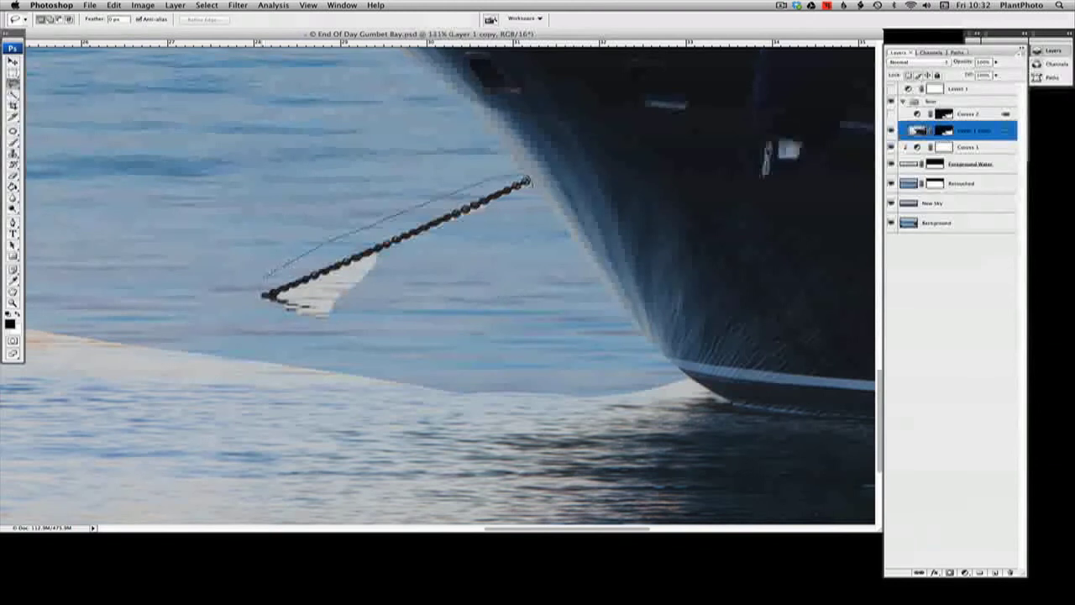
{"action": "mouse_move", "coordinate": [255, 309]}
{"action": "left_mouse_down"}
{"action": "mouse_move", "coordinate": [294, 341]}
{"action": "mouse_move", "coordinate": [334, 337]}
{"action": "left_mouse_up"}
{"action": "left_click_drag", "start_coordinate": [515, 213], "coordinate": [528, 180]}
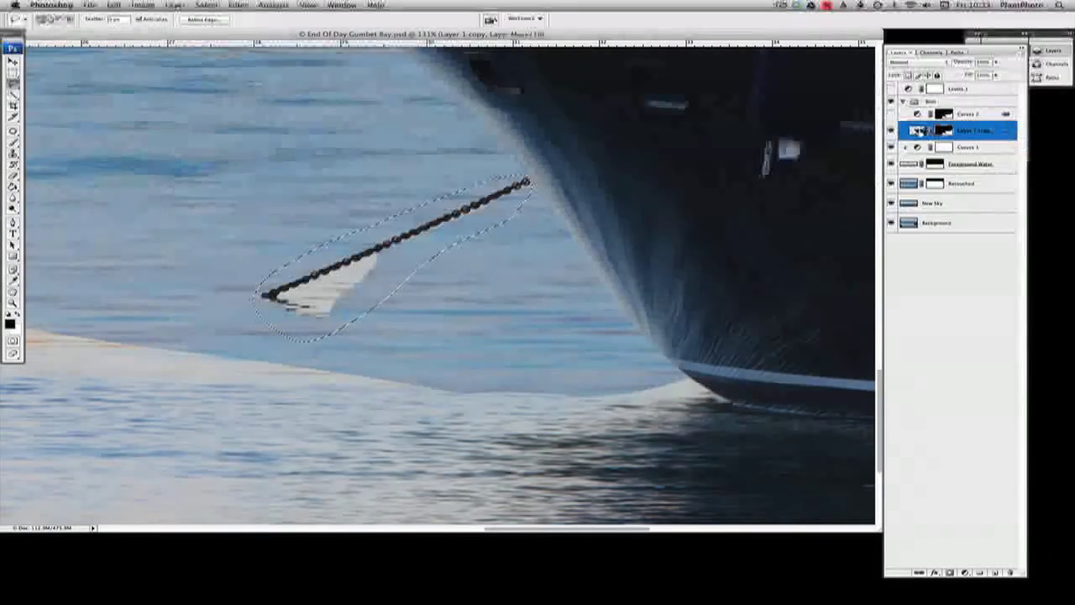
{"action": "left_click", "coordinate": [918, 130]}
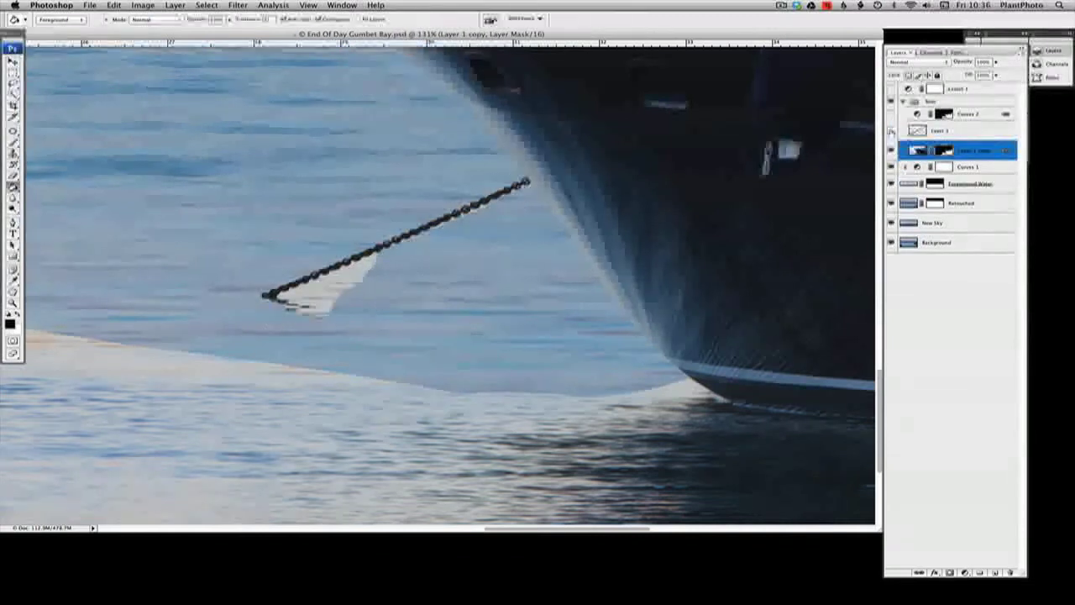
- Compare the image with and without the copied chain on Layer 1, leaving that layer hidden
{"action": "left_click", "coordinate": [892, 131]}
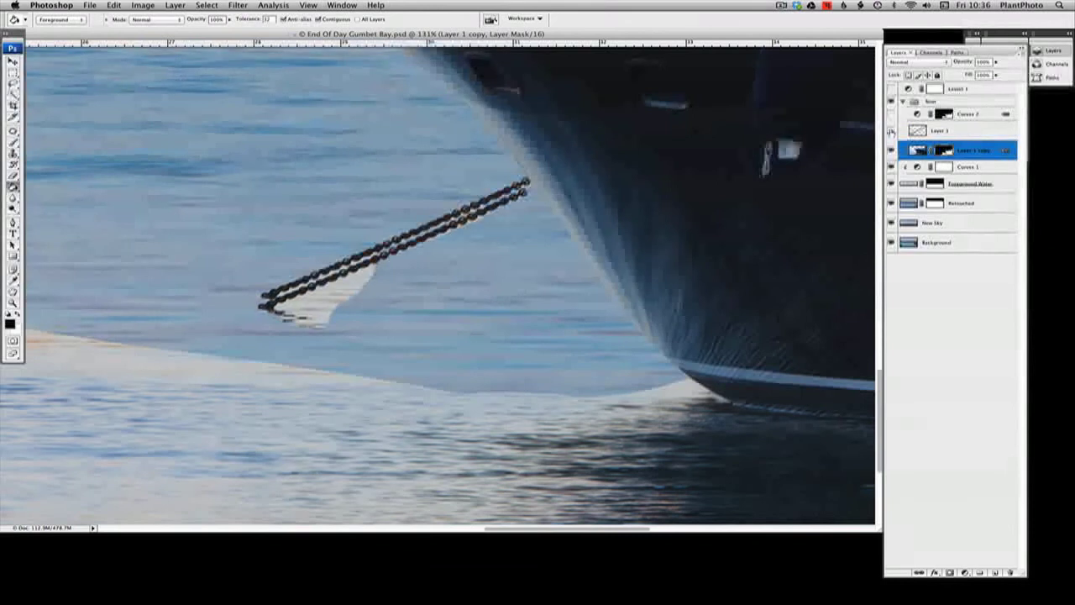
{"action": "left_click", "coordinate": [892, 131]}
{"action": "left_click", "coordinate": [892, 130]}
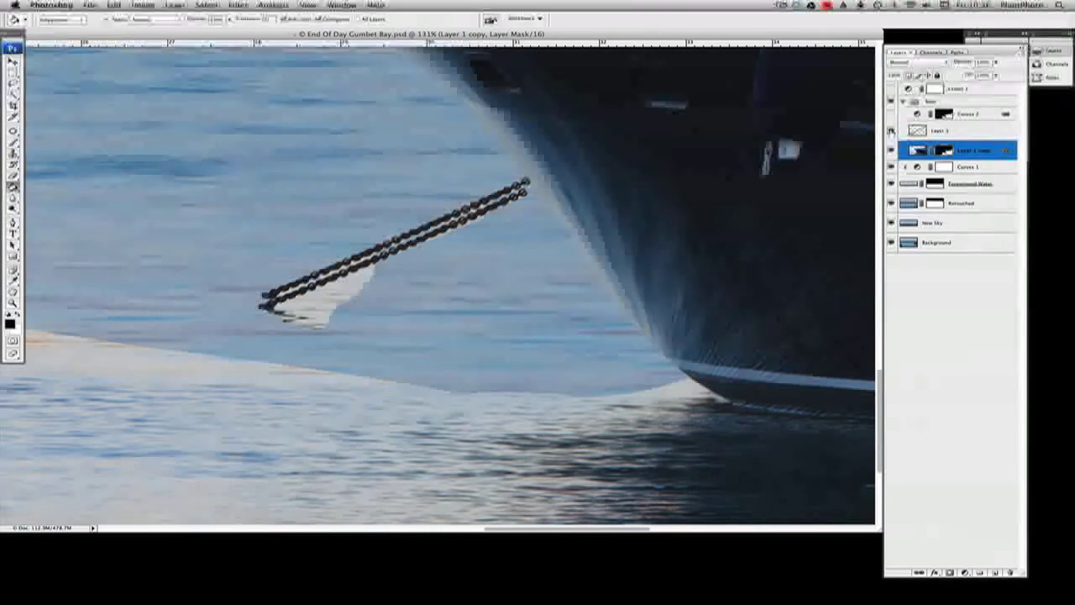
{"action": "left_click", "coordinate": [891, 132]}
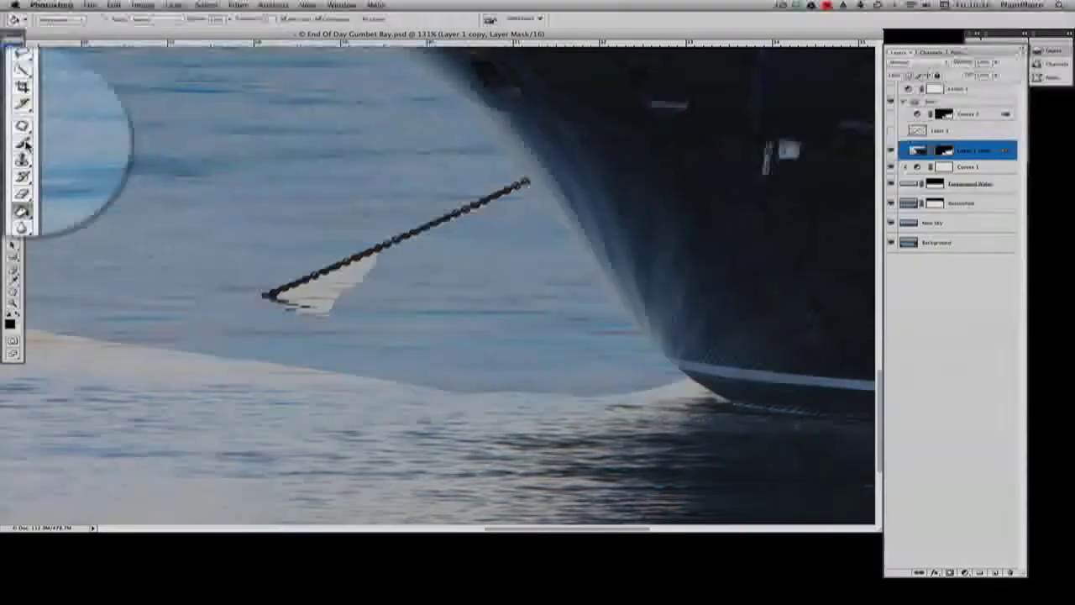
- Paint out the original anchor chain on the Layer 1 copy mask using a much smaller black brush
{"action": "left_click", "coordinate": [13, 142]}
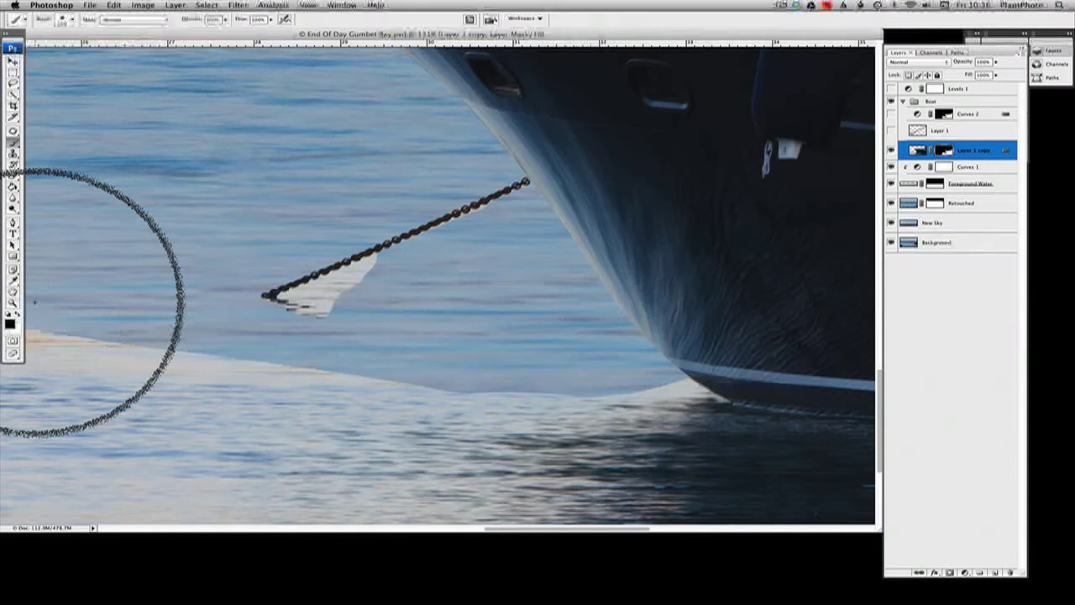
{"action": "key", "text": "bracketleft"}
{"action": "key", "text": "bracketleft"}
{"action": "key", "text": "bracketleft"}
{"action": "key", "text": "bracketleft"}
{"action": "key", "text": "bracketleft"}
{"action": "key", "text": "bracketleft"}
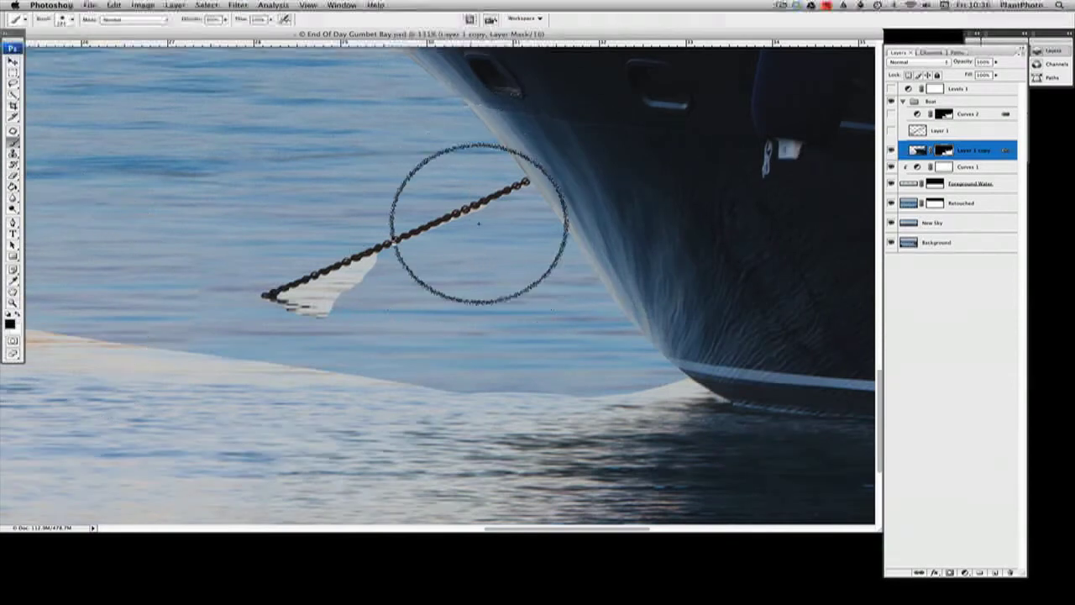
{"action": "key", "text": "bracketleft"}
{"action": "key", "text": "bracketleft"}
{"action": "key", "text": "bracketleft"}
{"action": "key", "text": "bracketleft"}
{"action": "key", "text": "bracketleft"}
{"action": "key", "text": "bracketleft"}
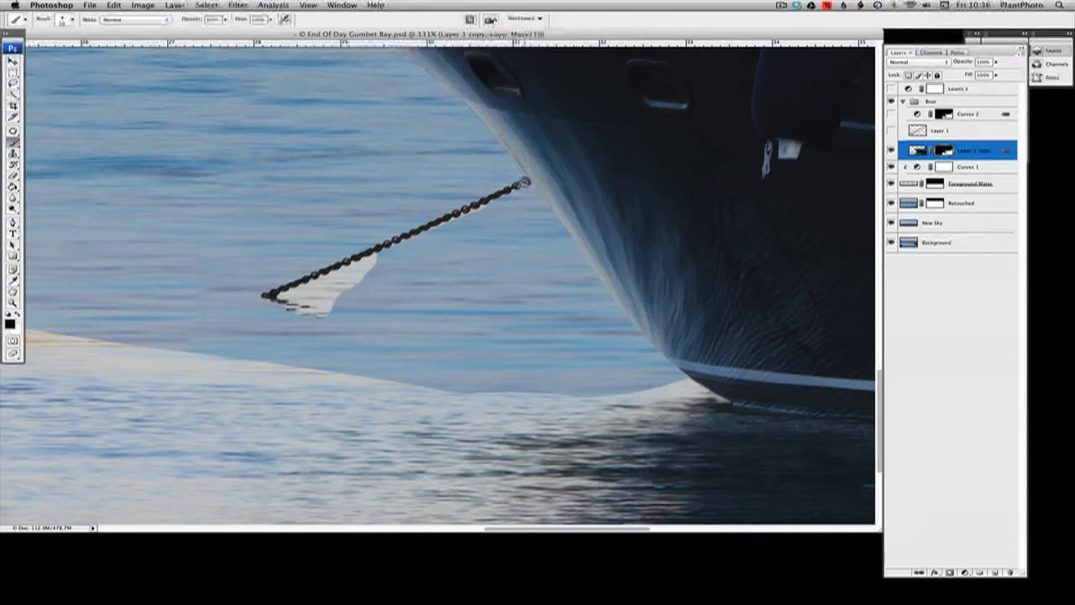
{"action": "mouse_move", "coordinate": [524, 182]}
{"action": "left_mouse_down"}
{"action": "mouse_move", "coordinate": [491, 193]}
{"action": "mouse_move", "coordinate": [524, 183]}
{"action": "left_mouse_up"}
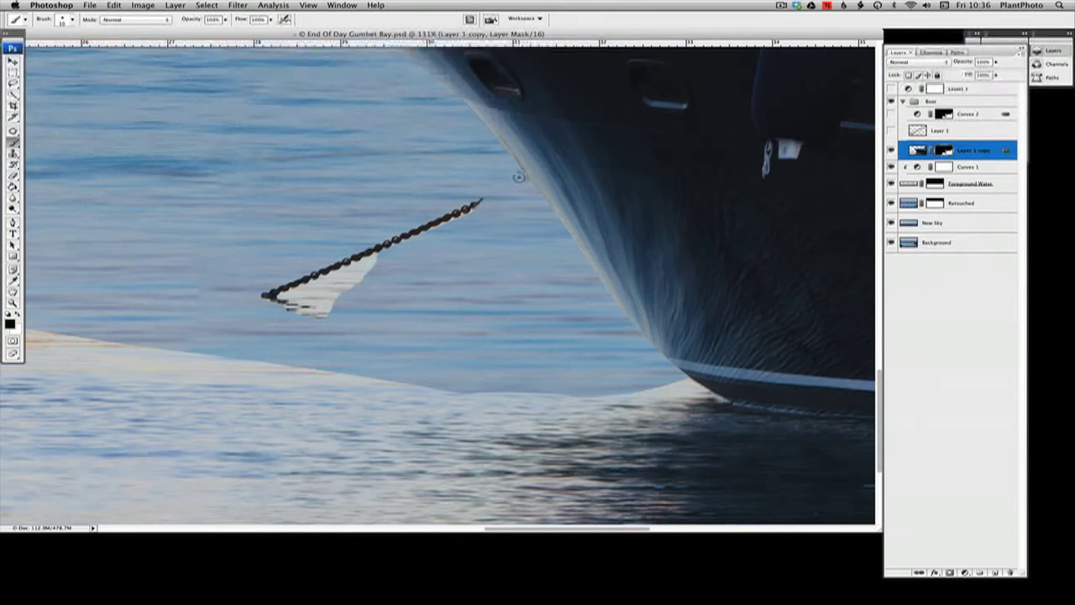
{"action": "mouse_move", "coordinate": [516, 180]}
{"action": "left_mouse_down"}
{"action": "mouse_move", "coordinate": [480, 207]}
{"action": "mouse_move", "coordinate": [473, 199]}
{"action": "mouse_move", "coordinate": [431, 232]}
{"action": "mouse_move", "coordinate": [434, 216]}
{"action": "mouse_move", "coordinate": [428, 232]}
{"action": "mouse_move", "coordinate": [386, 256]}
{"action": "mouse_move", "coordinate": [399, 237]}
{"action": "mouse_move", "coordinate": [402, 256]}
{"action": "mouse_move", "coordinate": [332, 264]}
{"action": "mouse_move", "coordinate": [300, 316]}
{"action": "mouse_move", "coordinate": [294, 261]}
{"action": "left_mouse_up"}
{"action": "key", "text": "bracketright"}
{"action": "key", "text": "bracketright"}
{"action": "key", "text": "bracketright"}
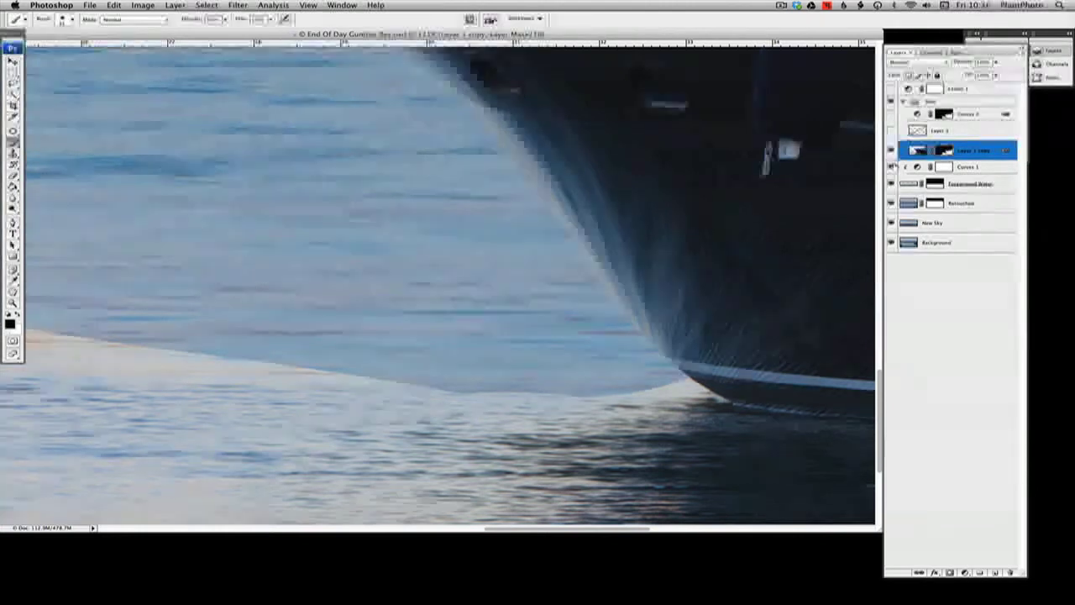
- Make Layer 1 with the copied anchor chain visible
{"action": "left_click", "coordinate": [891, 131]}
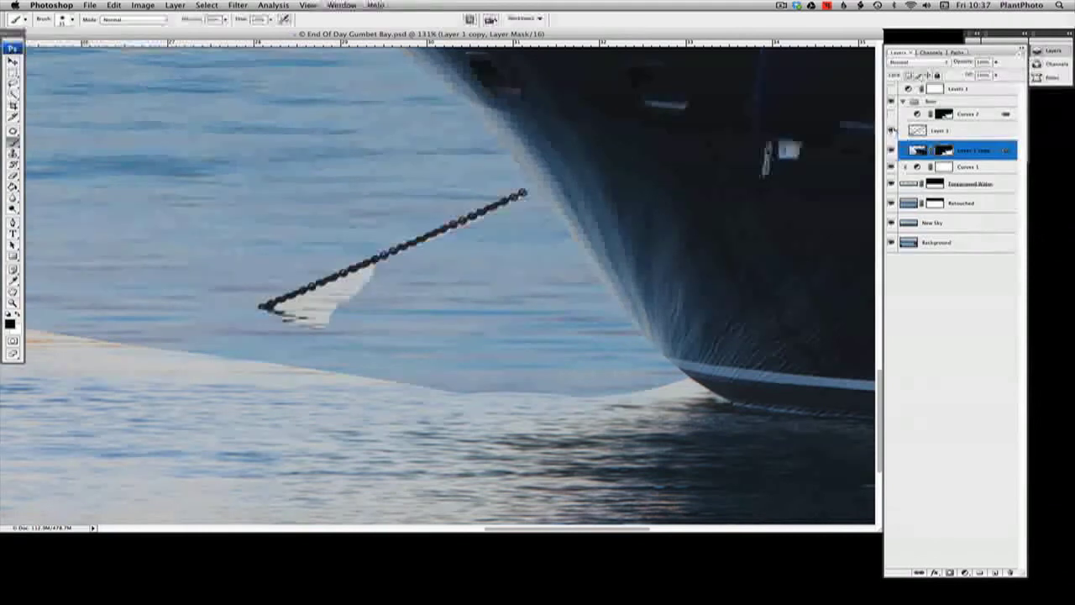
{"action": "left_click", "coordinate": [891, 132]}
{"action": "left_click", "coordinate": [891, 132]}
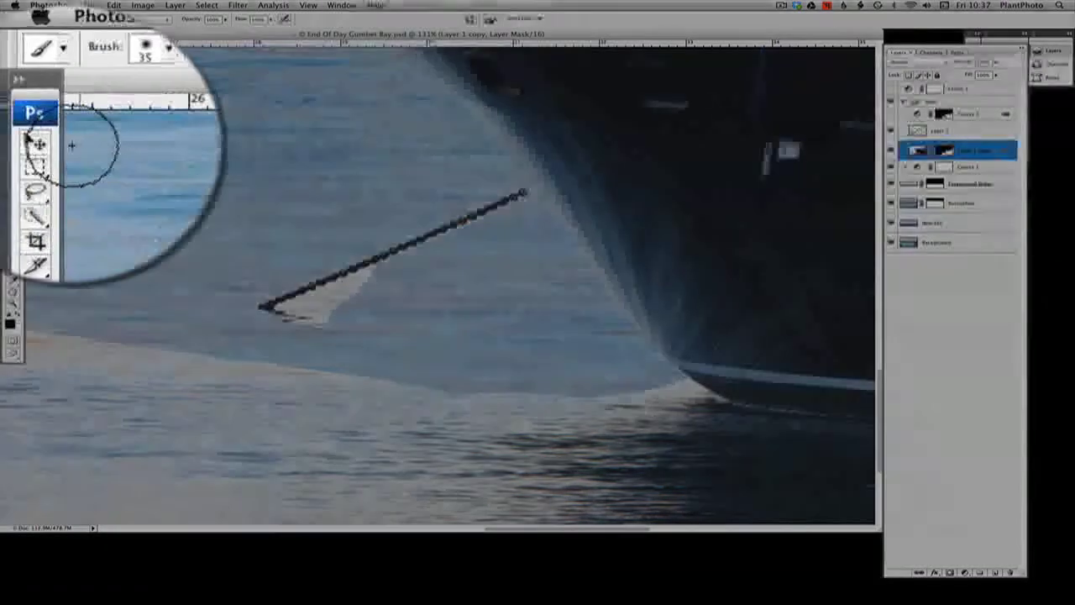
- Move the chain on Layer 1 slightly up and to the right until its upper end meets the bow
{"action": "left_click", "coordinate": [13, 62]}
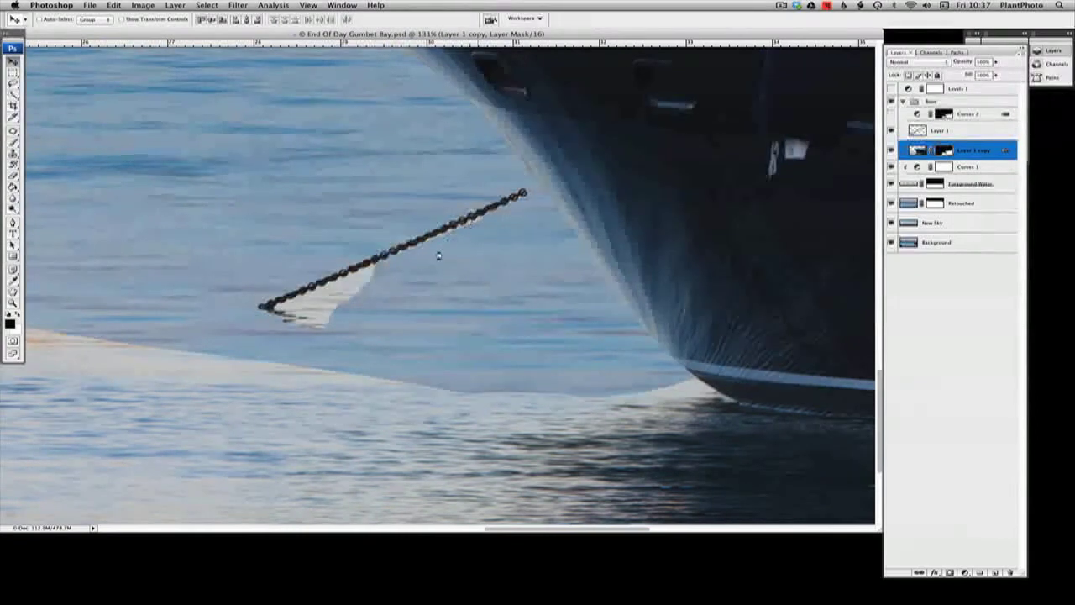
{"action": "key", "text": "shift+Left"}
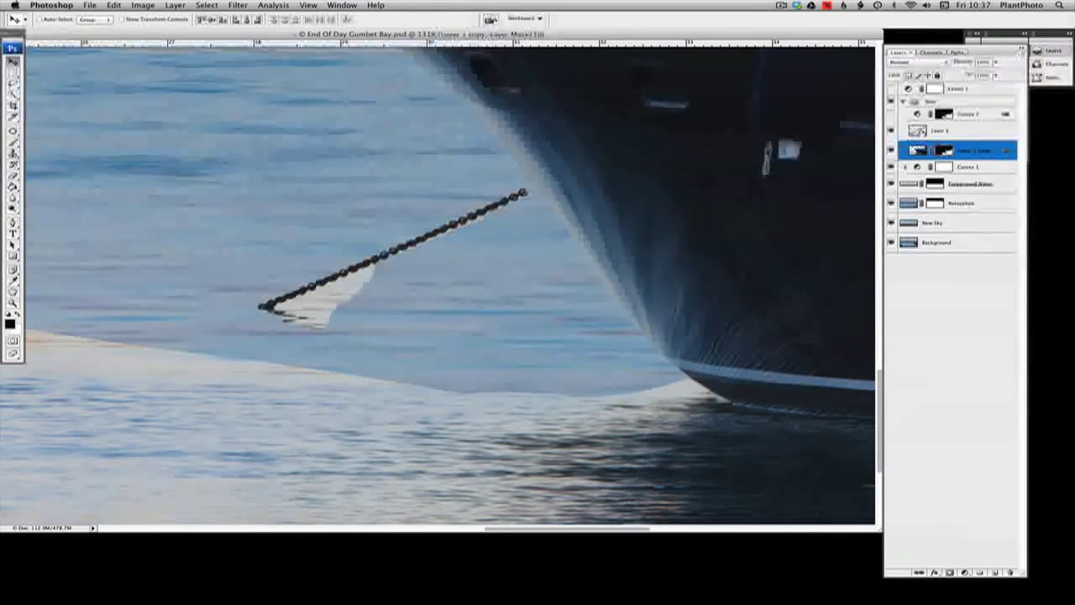
{"action": "left_click", "coordinate": [917, 131]}
{"action": "left_click_drag", "start_coordinate": [504, 203], "coordinate": [509, 200]}
{"action": "key", "text": "Right"}
{"action": "key", "text": "Right"}
{"action": "key", "text": "Right"}
{"action": "key", "text": "Up"}
{"action": "key", "text": "Up"}
{"action": "key", "text": "Up"}
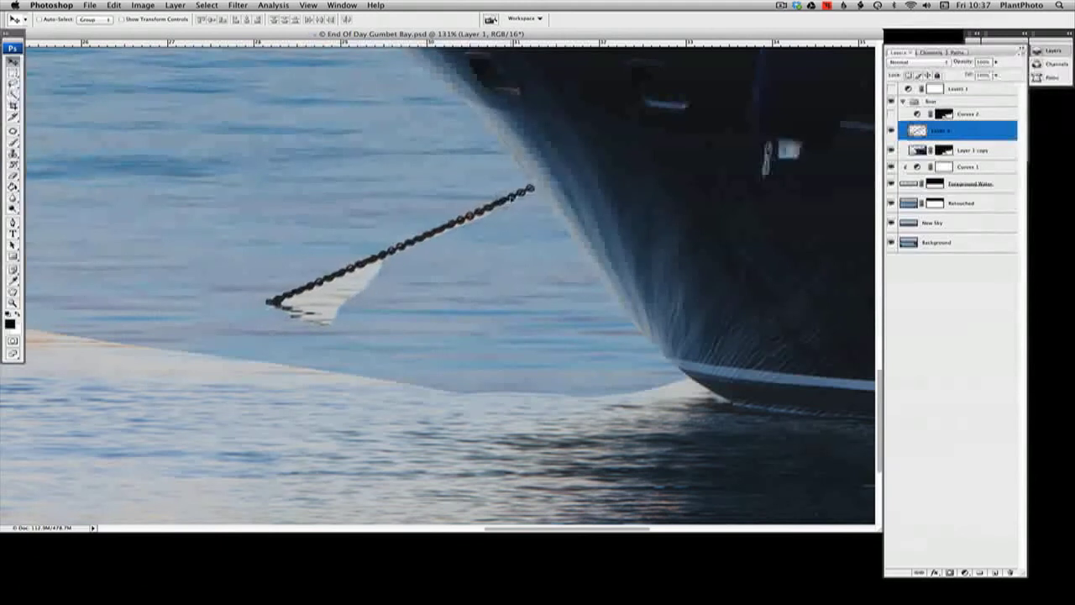
{"action": "key", "text": "Right"}
{"action": "key", "text": "Right"}
{"action": "key", "text": "Up"}
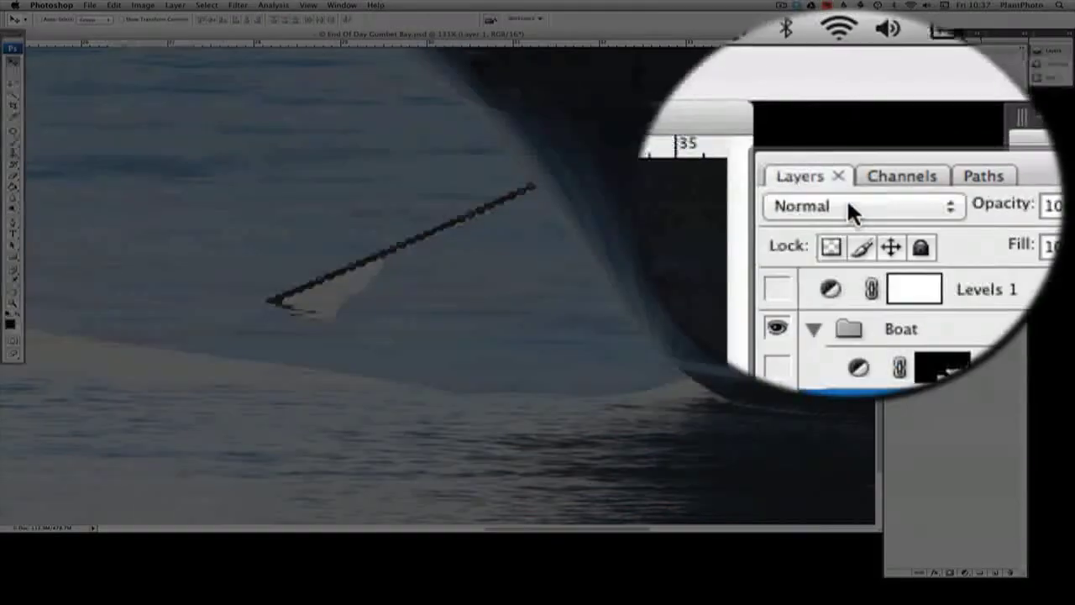
- Set the blend mode of Layer 1 to Darken and compare the image with and without the chain
{"action": "left_click", "coordinate": [914, 63]}
{"action": "left_click", "coordinate": [914, 78]}
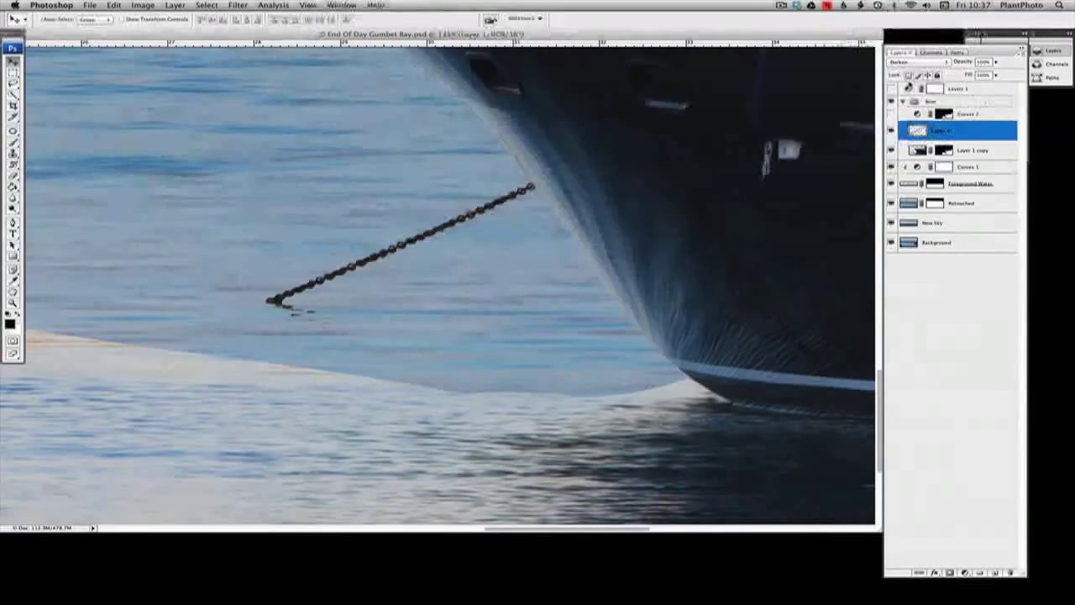
{"action": "left_click", "coordinate": [891, 130]}
{"action": "left_click", "coordinate": [892, 130]}
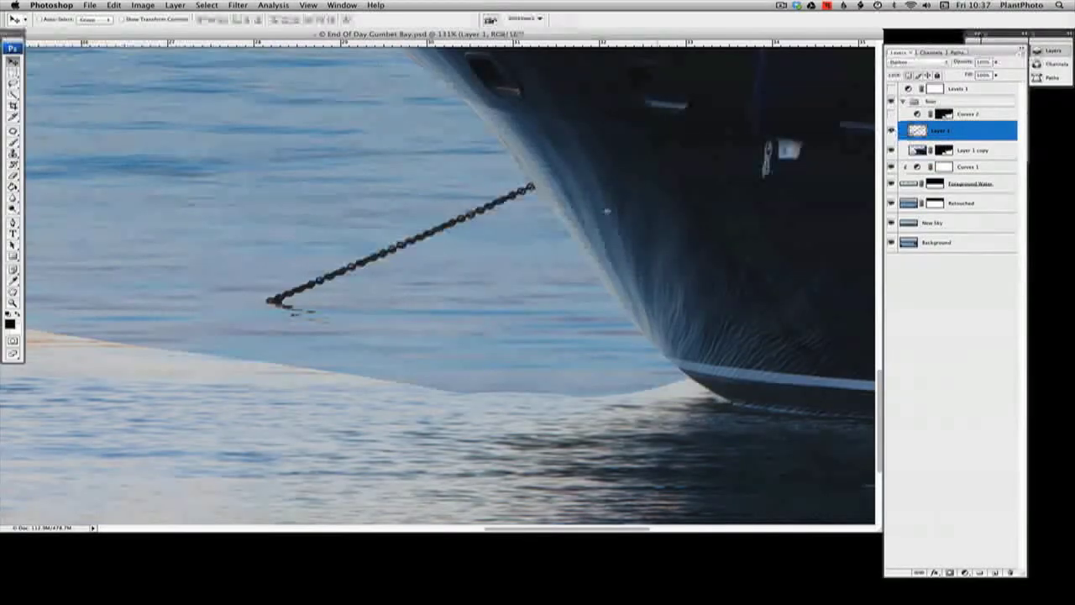
- Link Layer 1 with Layer 1 copy, name the chain layer Anchor Chain, and remove Curves 2
{"action": "key", "text": "z"}
{"action": "right_click", "coordinate": [236, 206]}
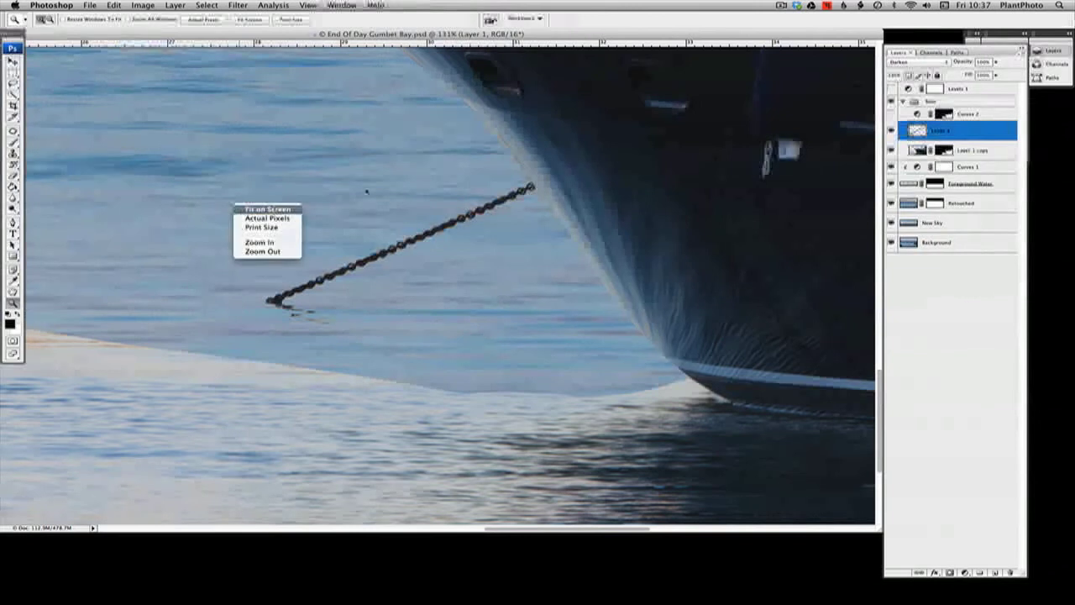
{"action": "left_click", "coordinate": [268, 208]}
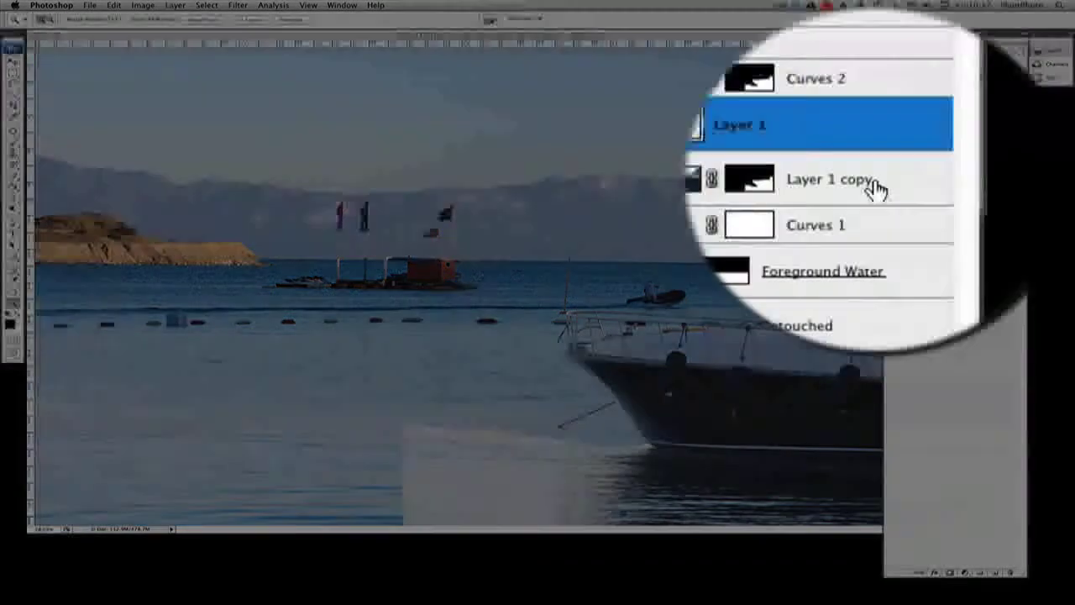
{"action": "left_click", "coordinate": [985, 151], "text": "shift"}
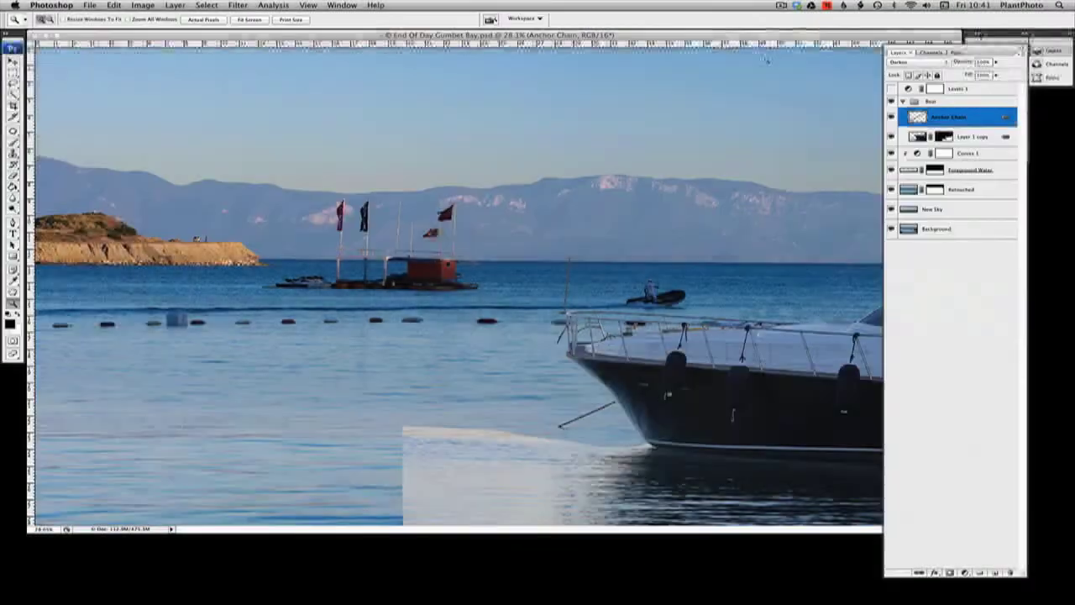
- Reposition and resize the document window to examine the hull's waterline near the image's right edge at 100%
{"action": "left_click_drag", "start_coordinate": [769, 35], "coordinate": [637, 35]}
{"action": "left_click_drag", "start_coordinate": [834, 522], "coordinate": [879, 571]}
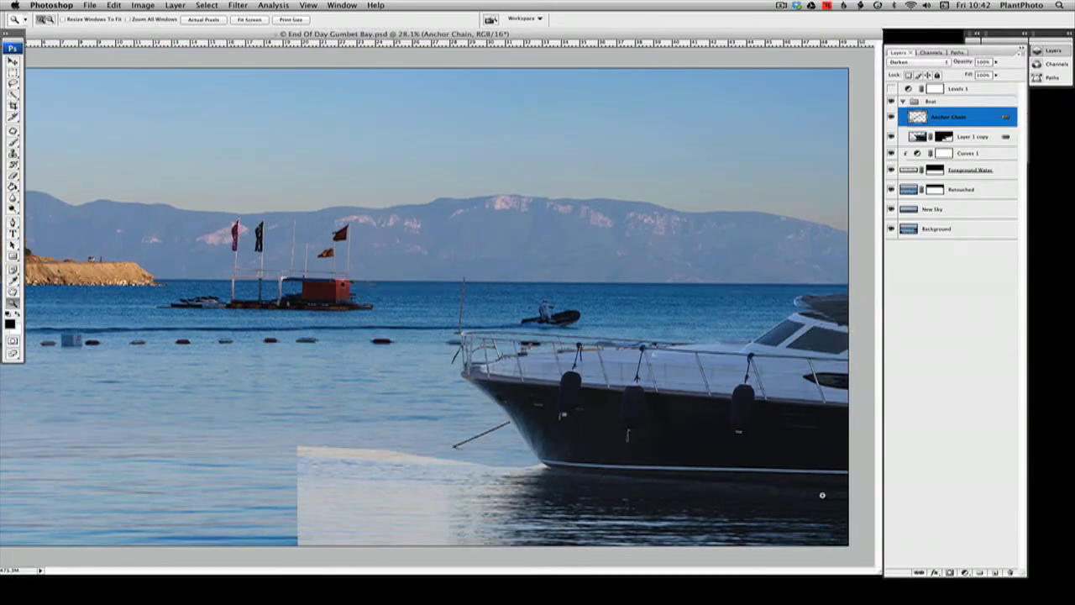
{"action": "left_click_drag", "start_coordinate": [458, 364], "coordinate": [875, 601]}
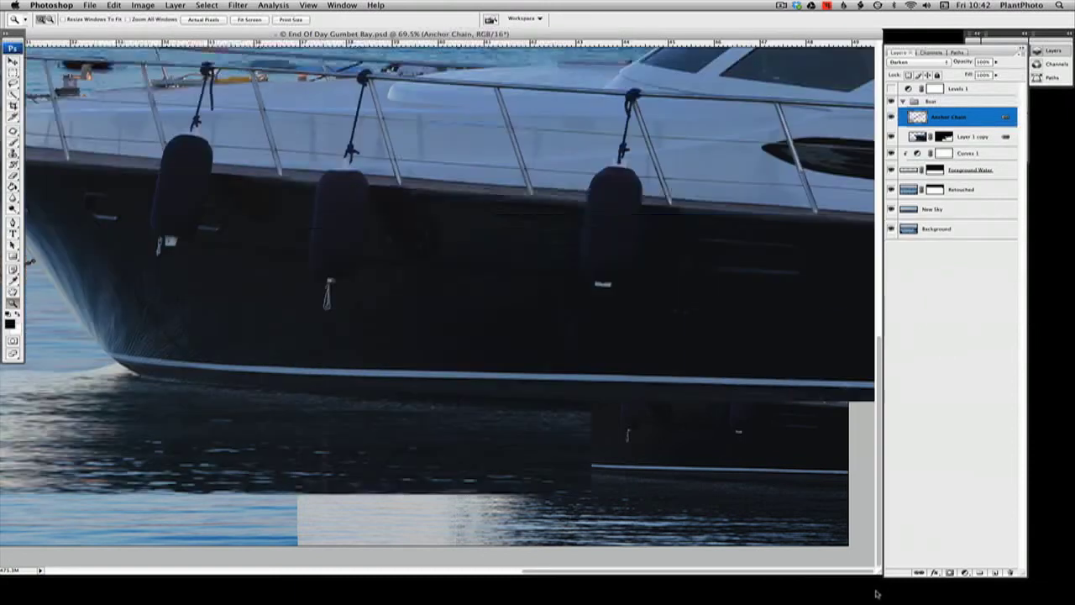
{"action": "right_click", "coordinate": [437, 291]}
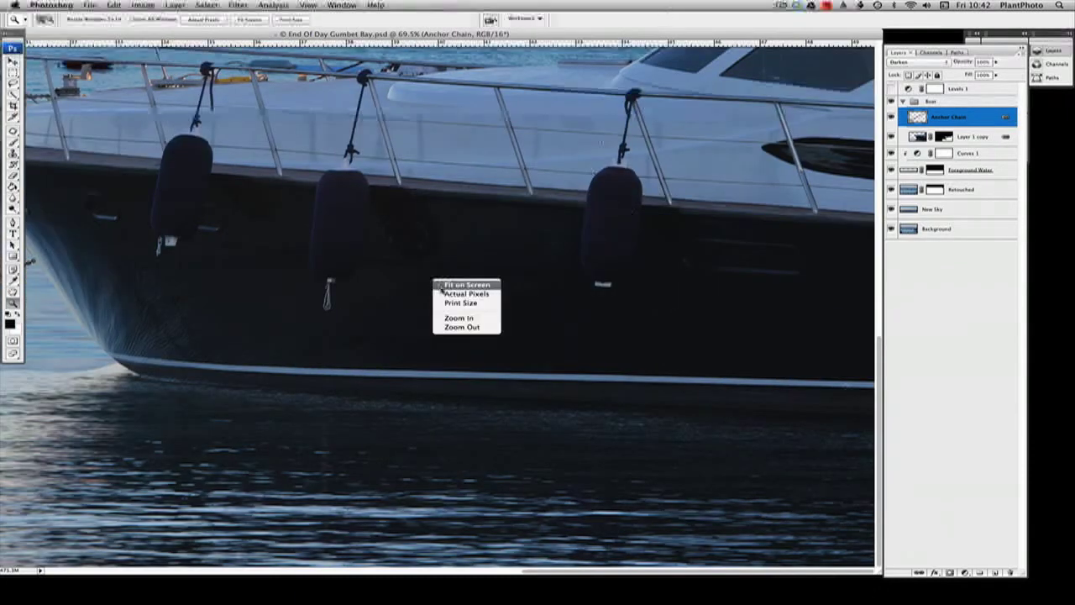
{"action": "left_click", "coordinate": [439, 285]}
{"action": "left_click_drag", "start_coordinate": [720, 42], "coordinate": [593, 10]}
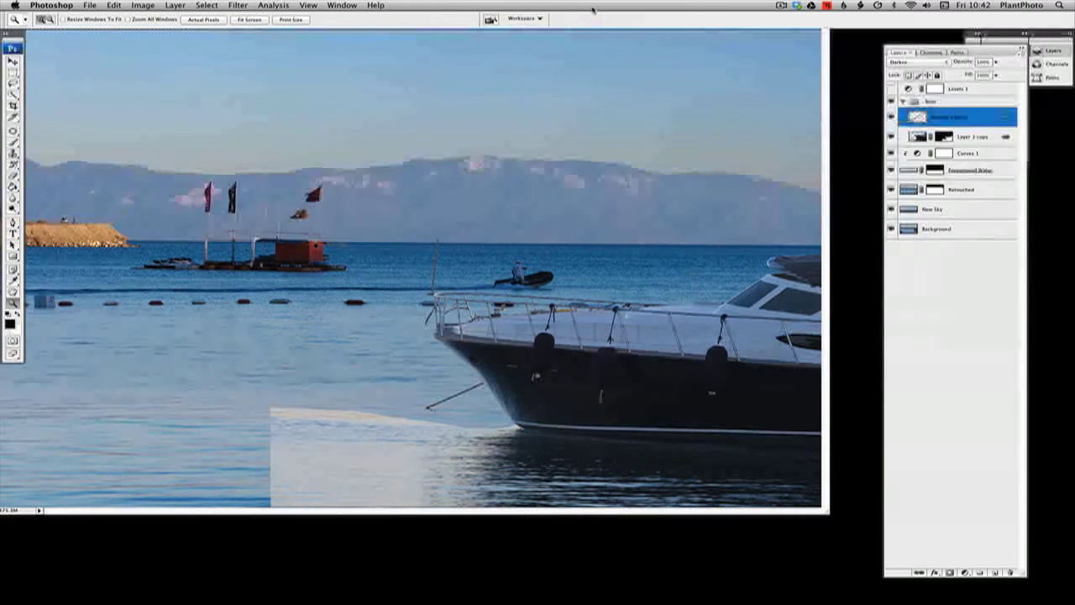
{"action": "left_click_drag", "start_coordinate": [593, 10], "coordinate": [591, 27]}
{"action": "left_click_drag", "start_coordinate": [829, 532], "coordinate": [961, 597]}
{"action": "left_click_drag", "start_coordinate": [742, 32], "coordinate": [664, 4]}
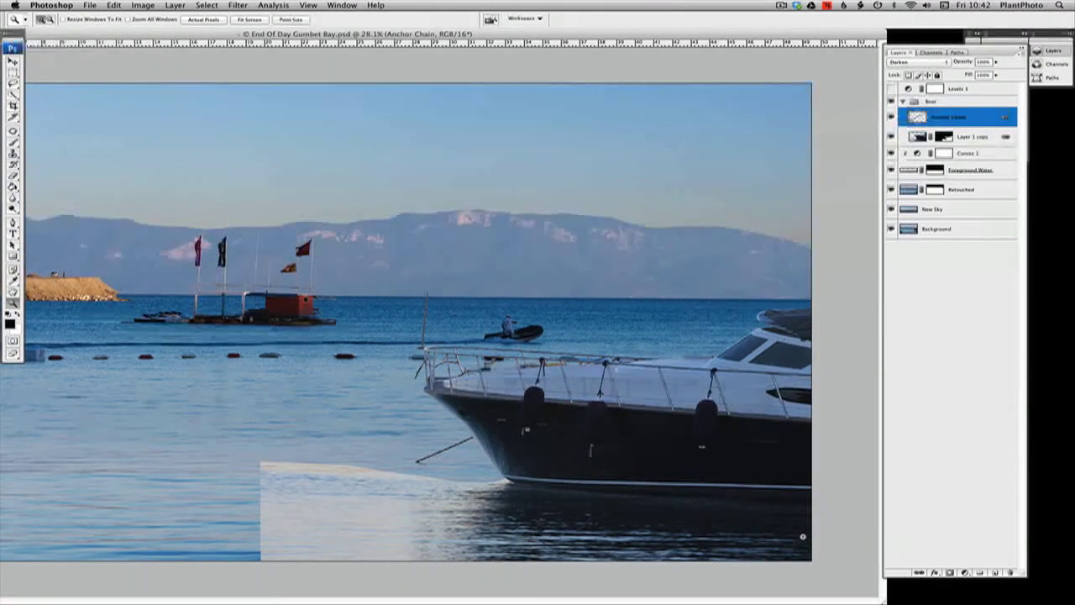
{"action": "left_click", "coordinate": [802, 536]}
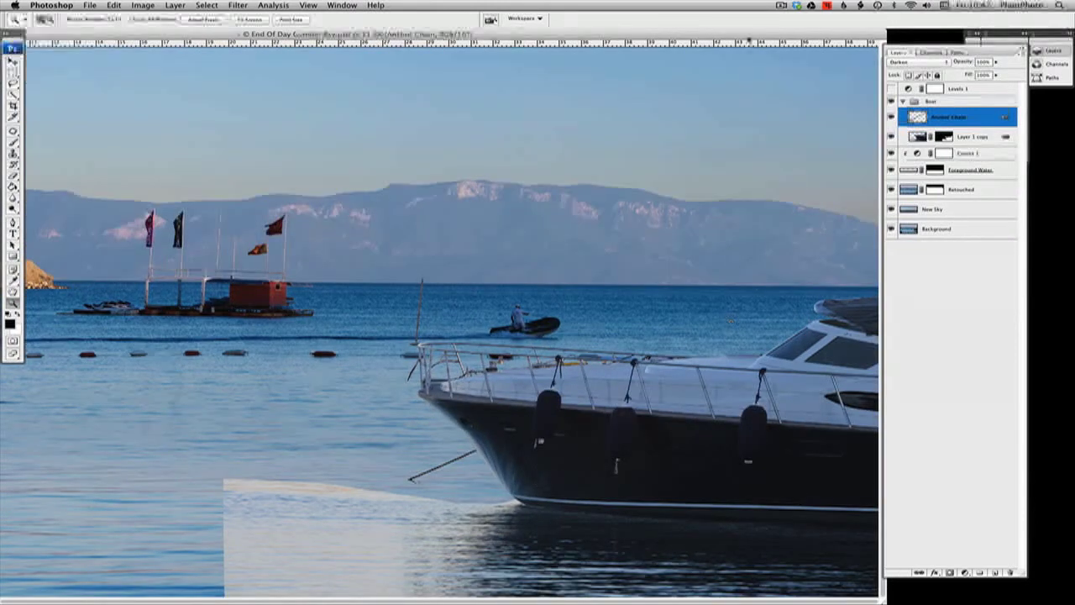
{"action": "left_click_drag", "start_coordinate": [749, 37], "coordinate": [654, 2]}
{"action": "left_click_drag", "start_coordinate": [793, 599], "coordinate": [807, 603]}
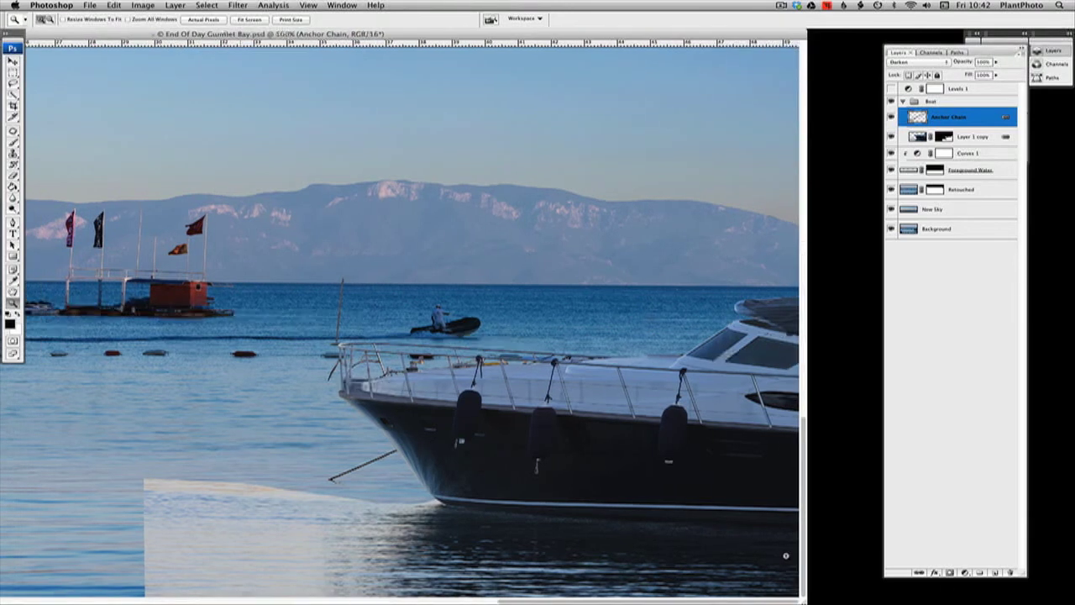
{"action": "triple_click", "coordinate": [786, 555]}
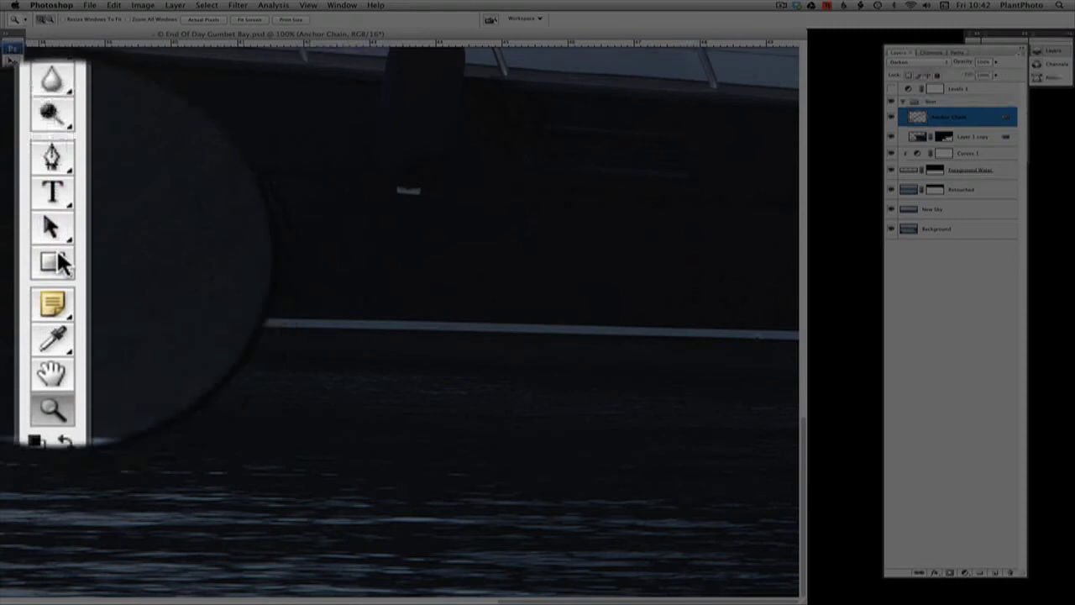
- Choose the Pen tool and add a brightening Curves adjustment layer above Anchor Chain, raising input 102 to output 155
{"action": "left_click", "coordinate": [12, 221]}
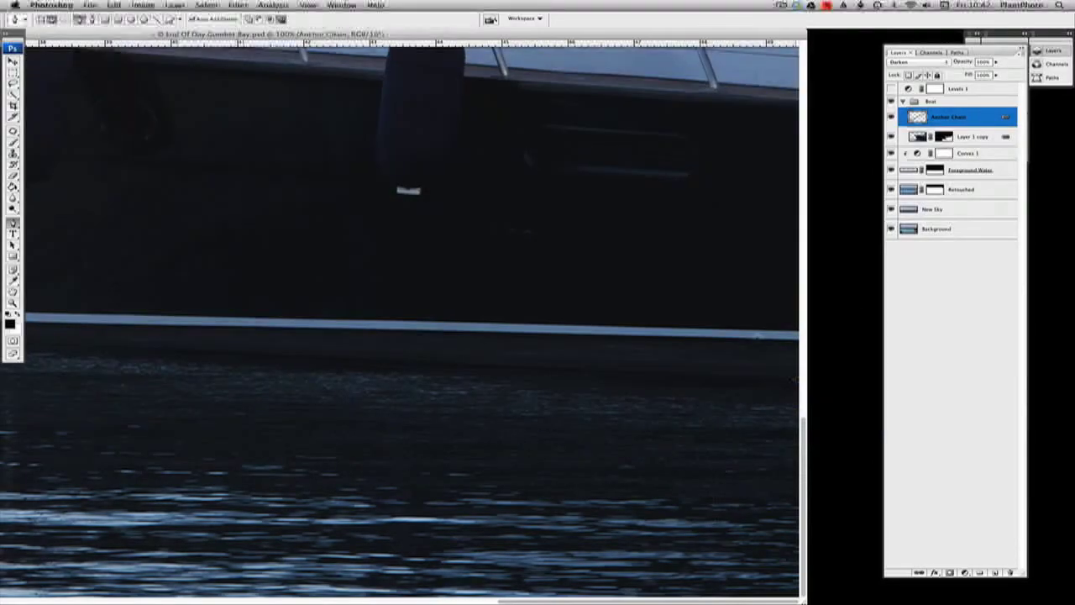
{"action": "left_click_drag", "start_coordinate": [965, 573], "coordinate": [982, 536]}
{"action": "left_click", "coordinate": [966, 577]}
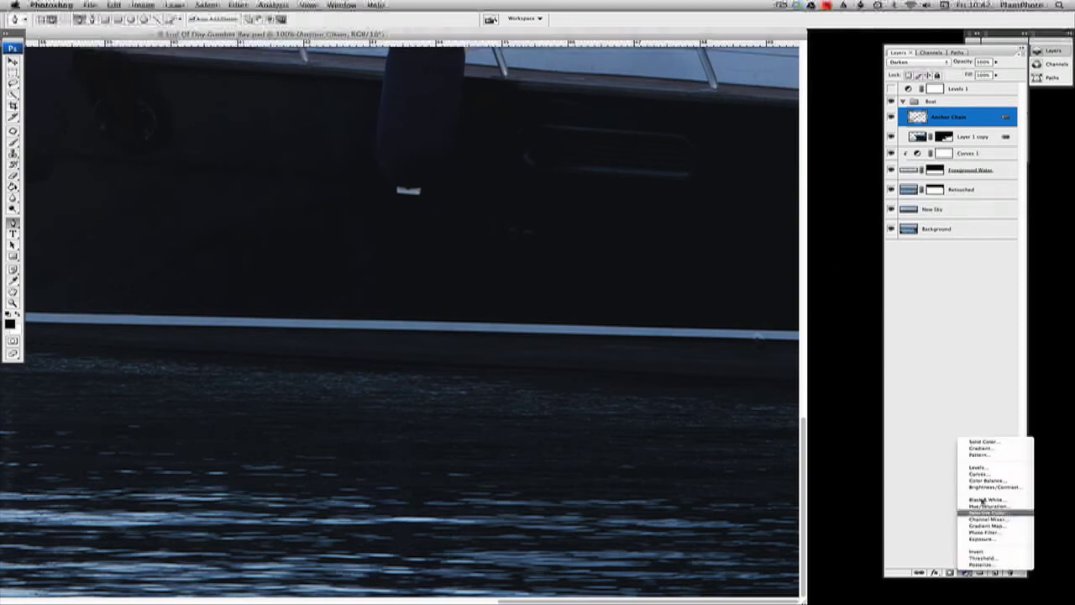
{"action": "left_click", "coordinate": [987, 474]}
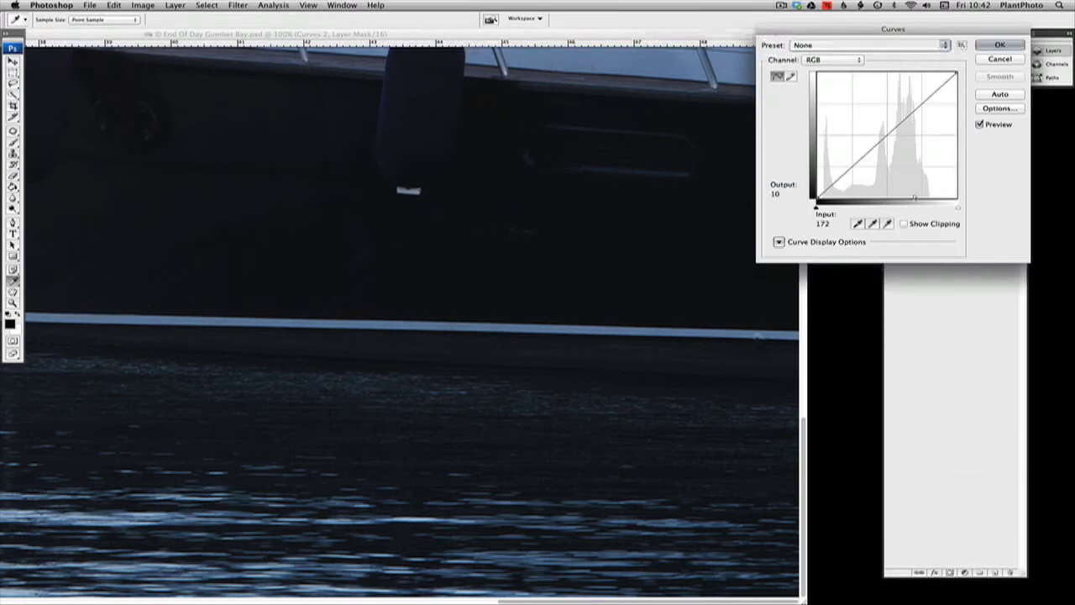
{"action": "left_click_drag", "start_coordinate": [883, 139], "coordinate": [874, 121]}
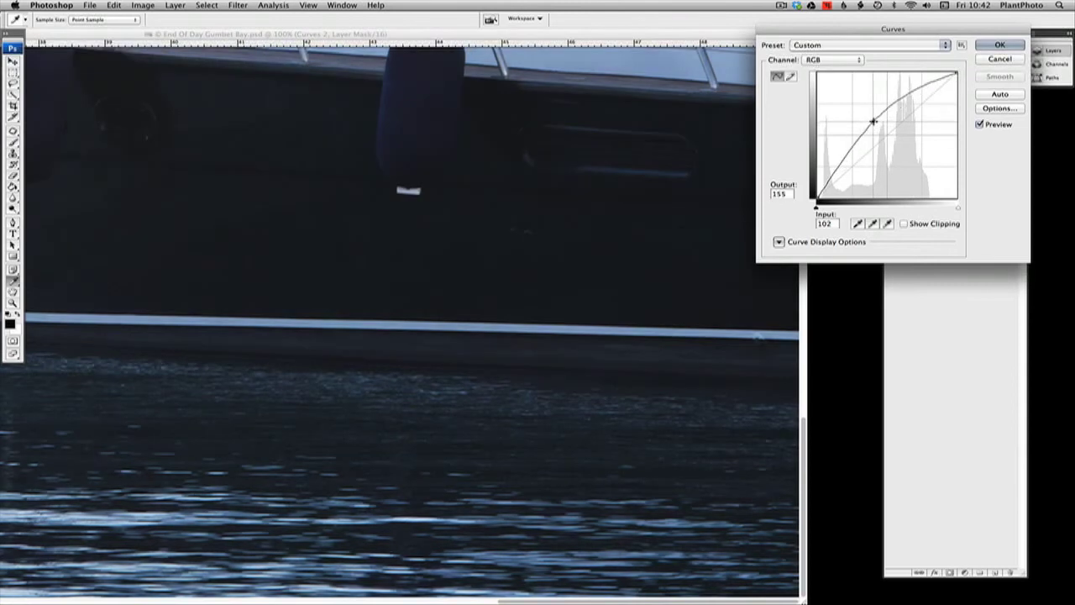
{"action": "left_click", "coordinate": [1000, 45]}
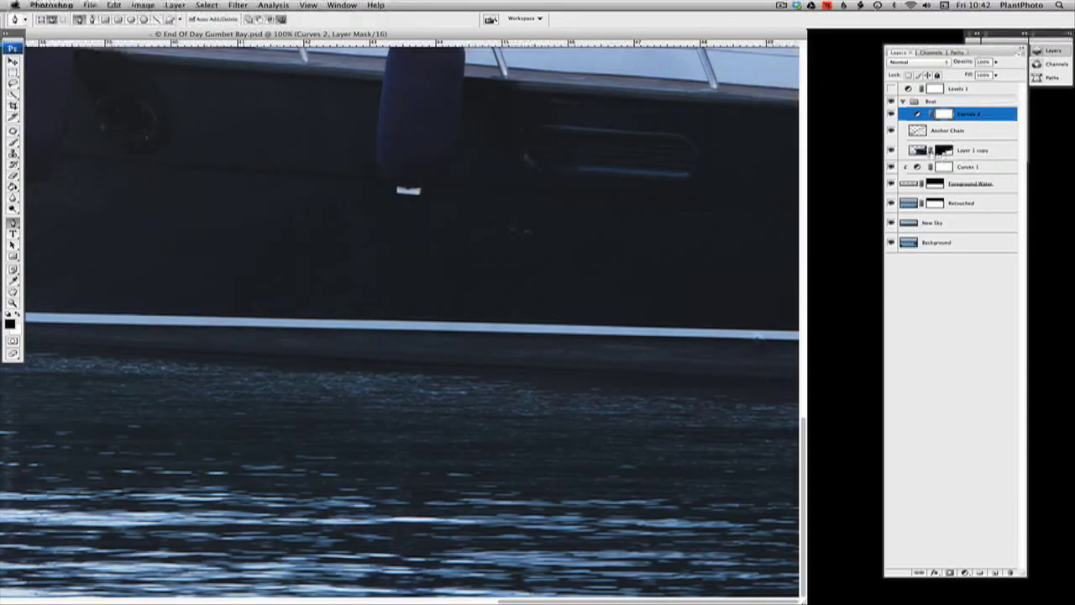
- With Layer 1 copy active, draw a pen path along the hull's waterline from the image's right edge to the bow
{"action": "left_click", "coordinate": [932, 152]}
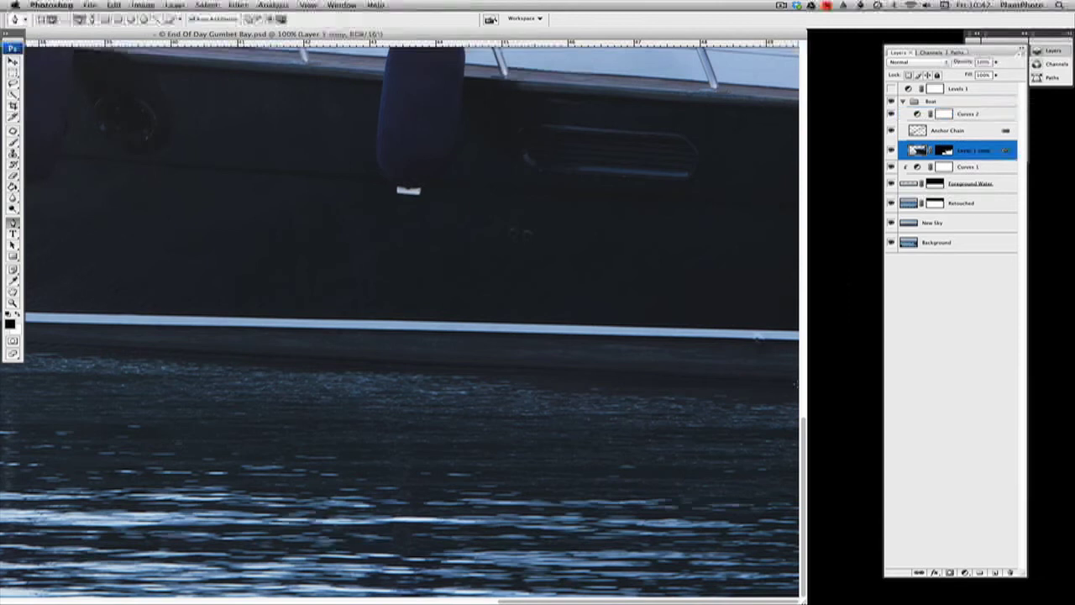
{"action": "left_click", "coordinate": [412, 366]}
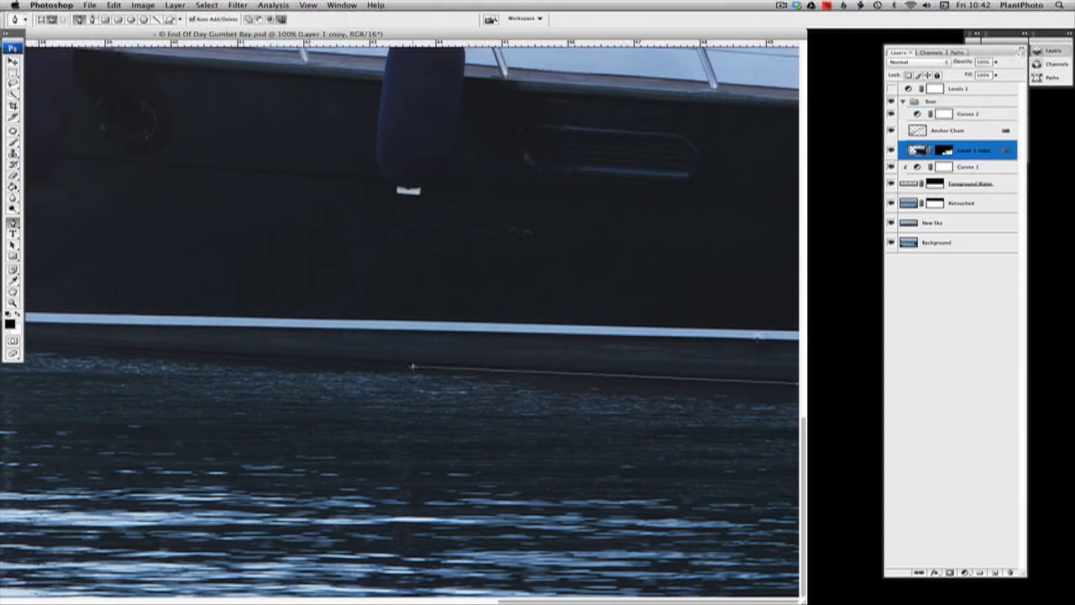
{"action": "left_click", "coordinate": [119, 350]}
{"action": "left_click_drag", "start_coordinate": [119, 369], "coordinate": [555, 402]}
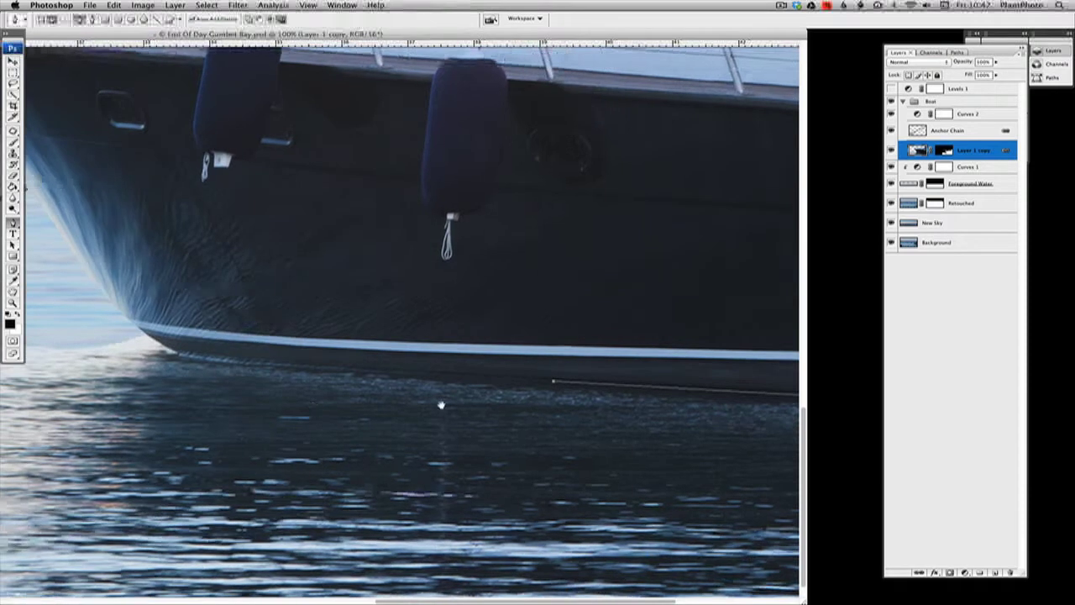
{"action": "scroll", "coordinate": [441, 405], "scroll_direction": "left", "scroll_amount": 6}
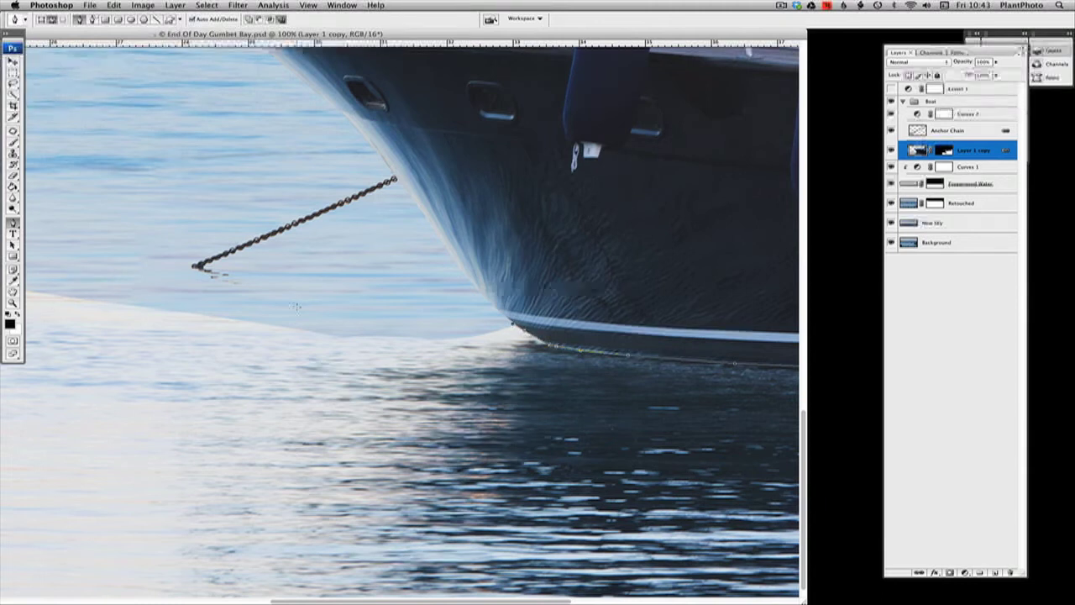
{"action": "right_click", "coordinate": [132, 268]}
{"action": "left_click", "coordinate": [135, 268]}
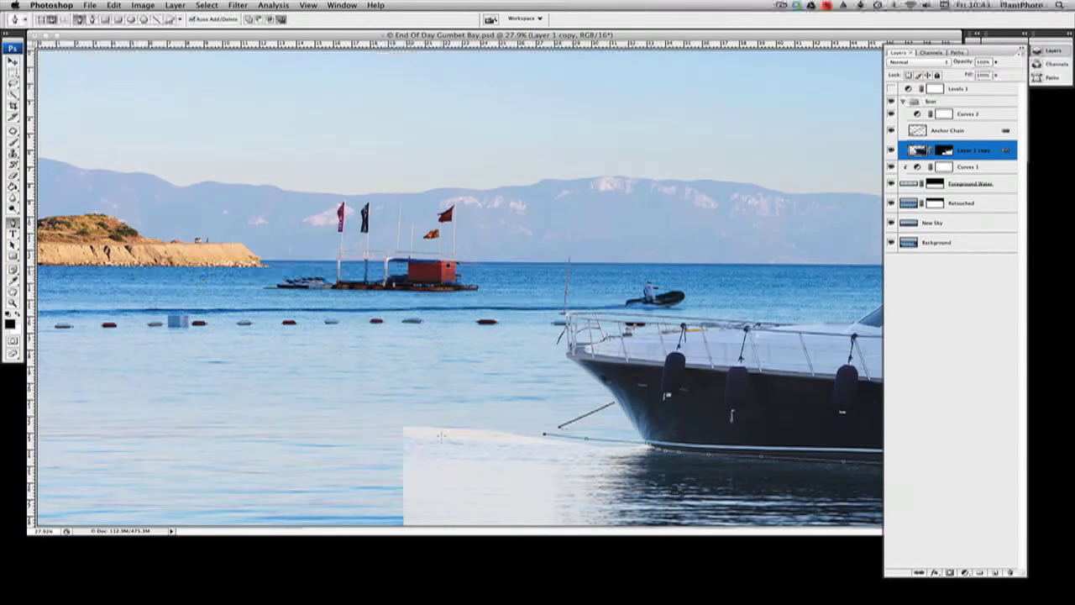
- Extend the path around the pale water patch in front of the bow and down to the image's bottom edge
{"action": "left_click", "coordinate": [428, 415]}
{"action": "left_click", "coordinate": [386, 417]}
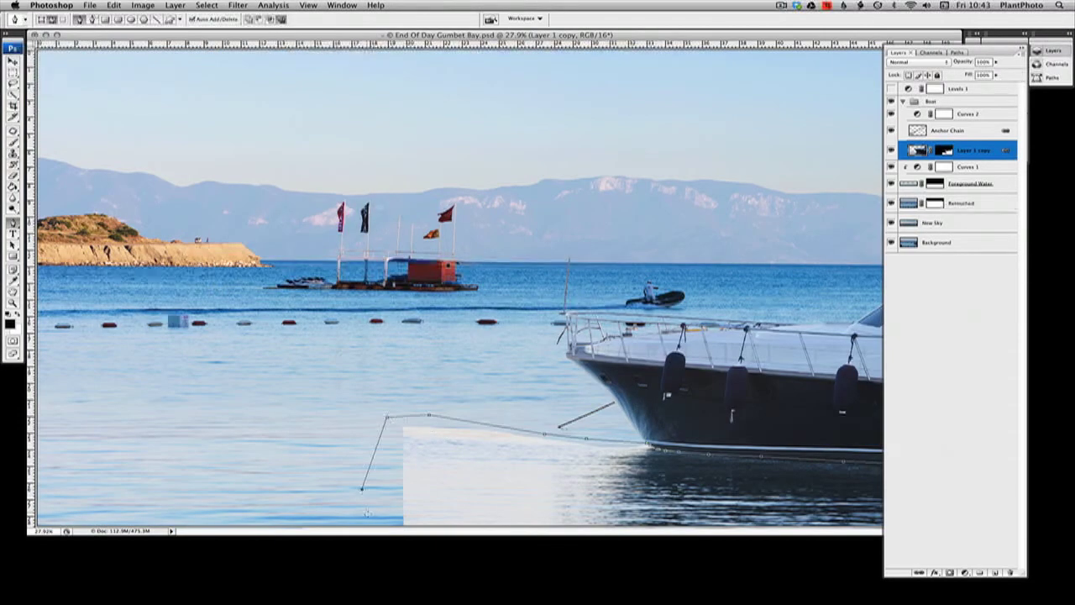
{"action": "left_click", "coordinate": [367, 524]}
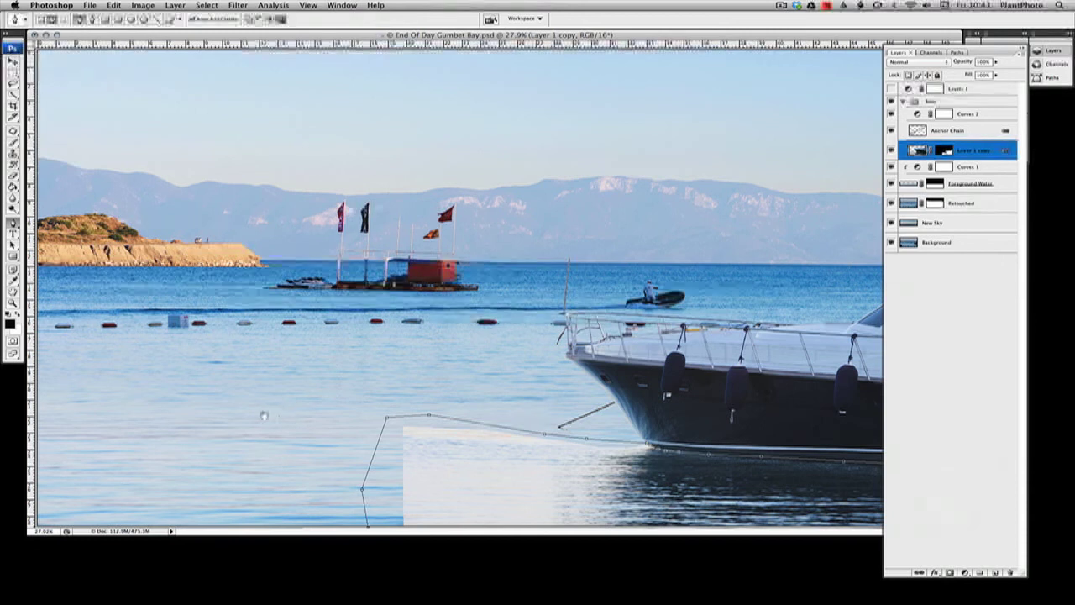
{"action": "left_click_drag", "start_coordinate": [756, 34], "coordinate": [593, 34]}
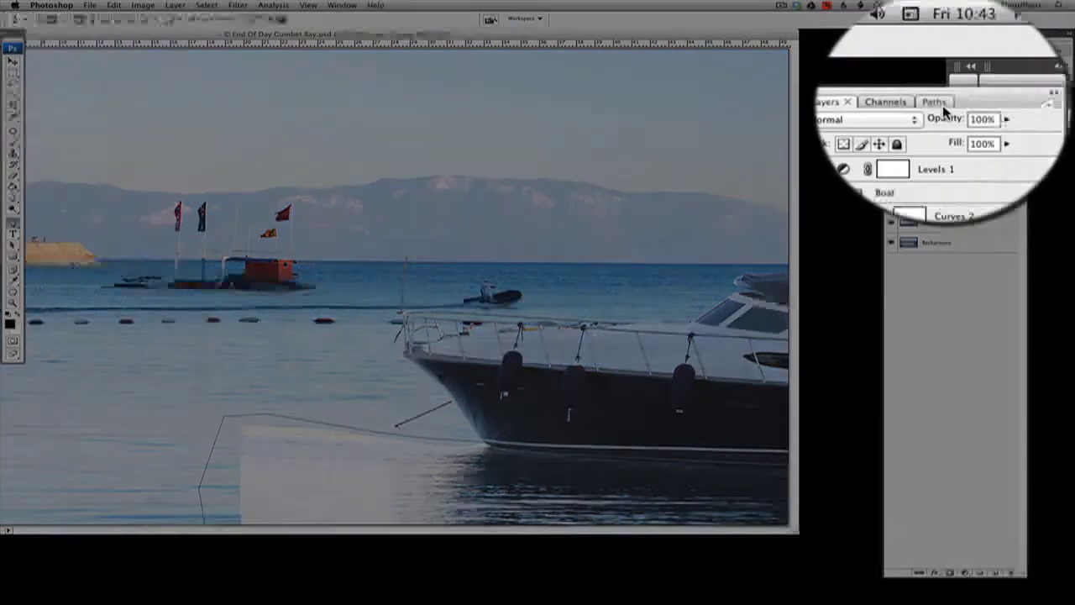
- Load the work path around the water as a selection and return to Layer 1 copy without altering its layer style
{"action": "left_click", "coordinate": [957, 52]}
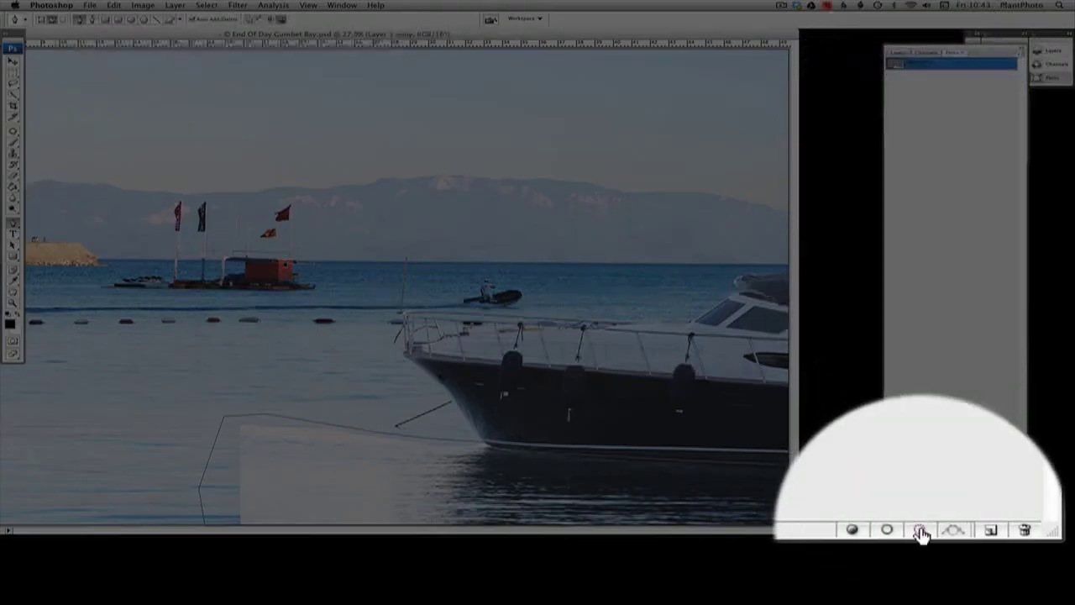
{"action": "left_click", "coordinate": [961, 572]}
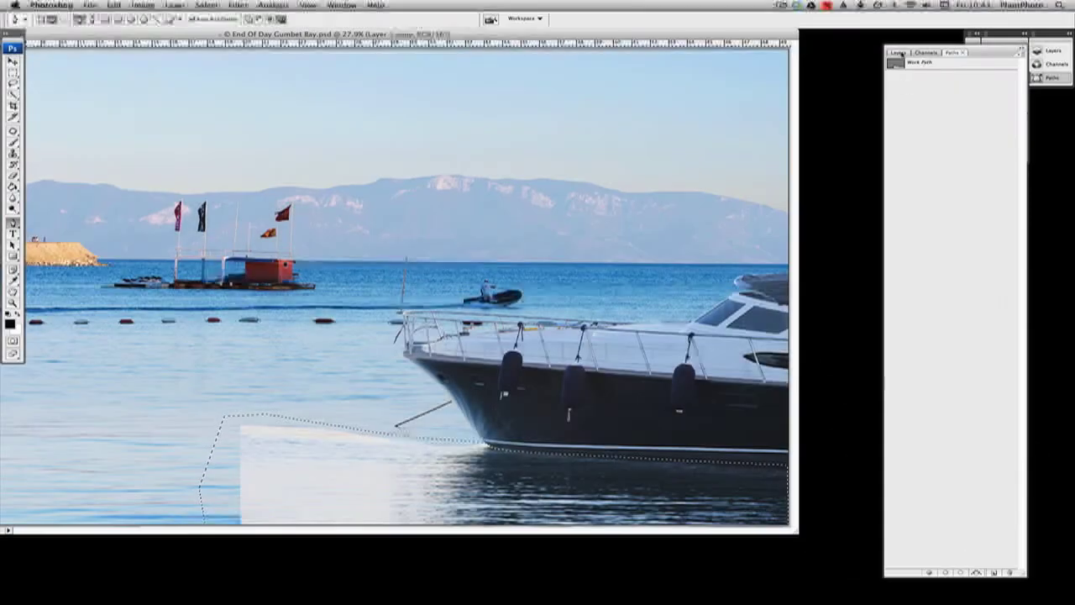
{"action": "left_click", "coordinate": [899, 53]}
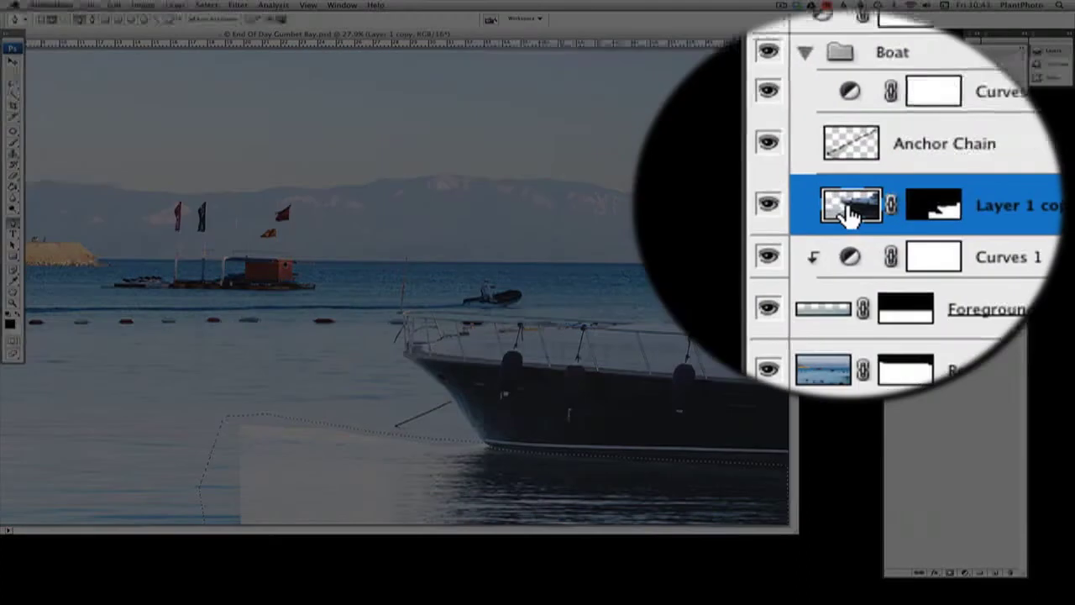
{"action": "double_click", "coordinate": [851, 214]}
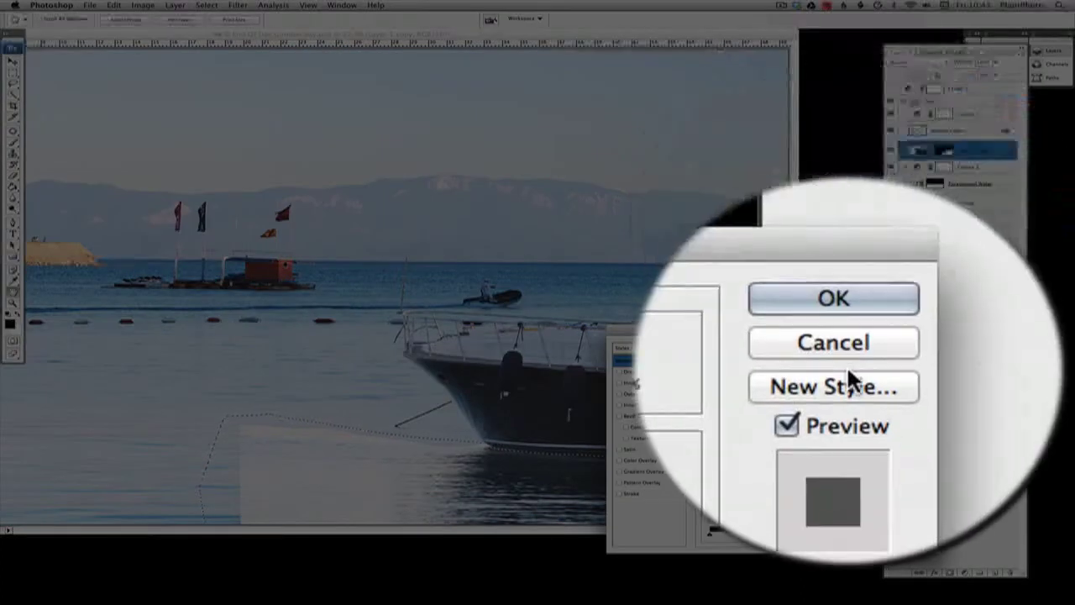
{"action": "left_click", "coordinate": [903, 363]}
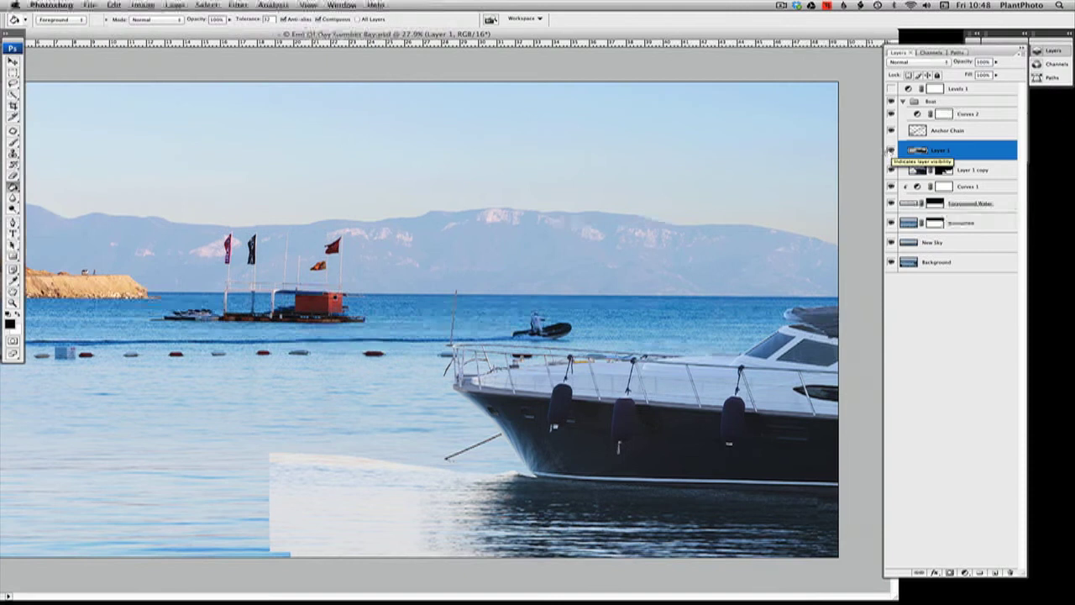
- Toggle the visibility of Layer 1 to compare it with the boat layer beneath, leaving Layer 1 hidden
{"action": "left_click", "coordinate": [891, 149]}
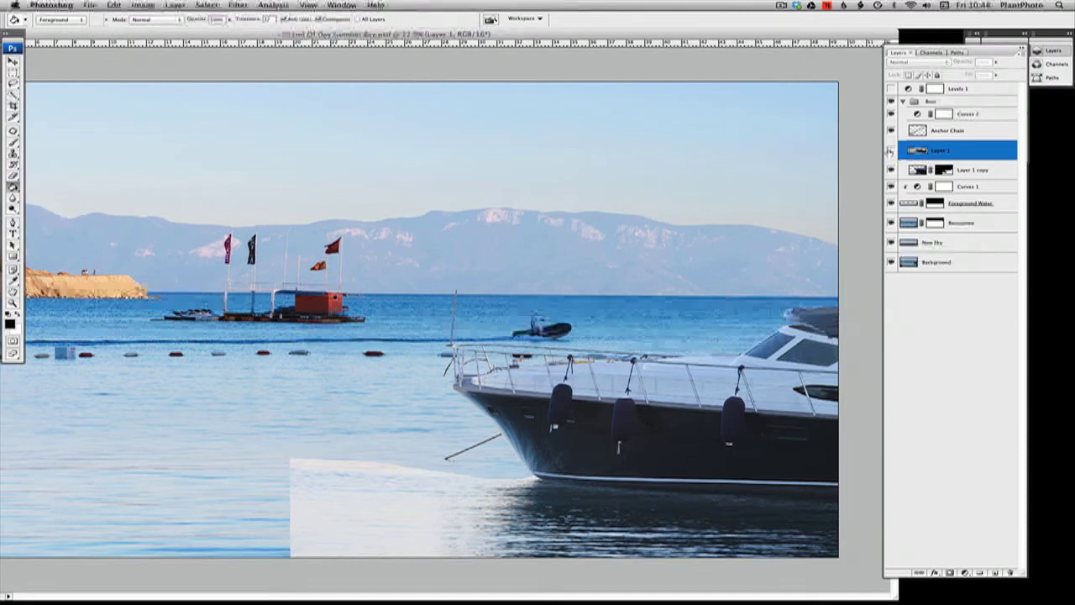
{"action": "left_click", "coordinate": [890, 151]}
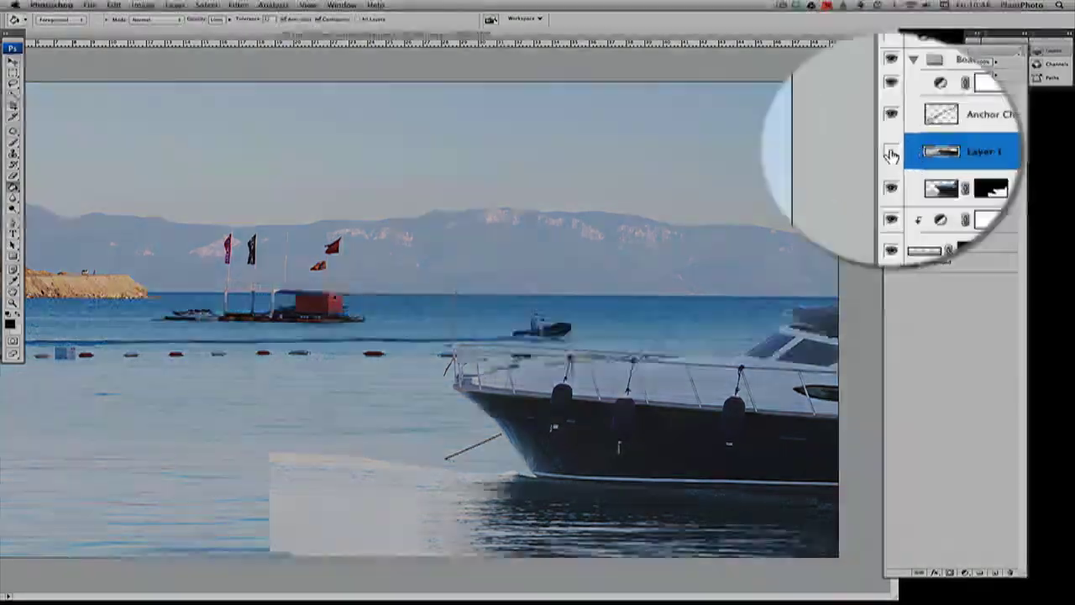
{"action": "left_click", "coordinate": [891, 150]}
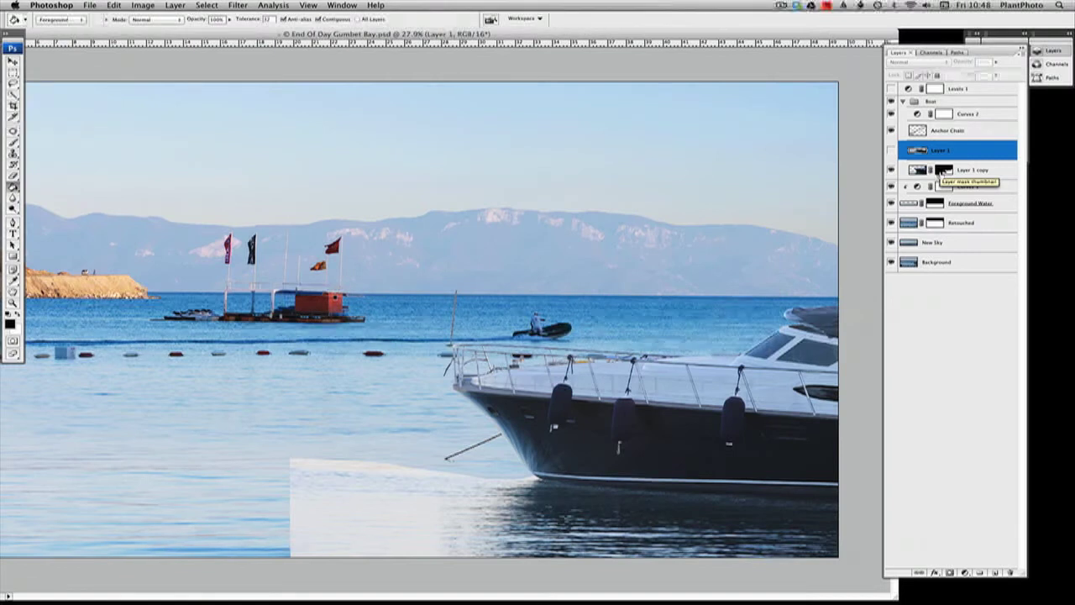
- Load the water selection and fill it with black on the mask of Layer 1 copy, then deselect with Layer 1 active
{"action": "left_click", "coordinate": [941, 172], "text": "super"}
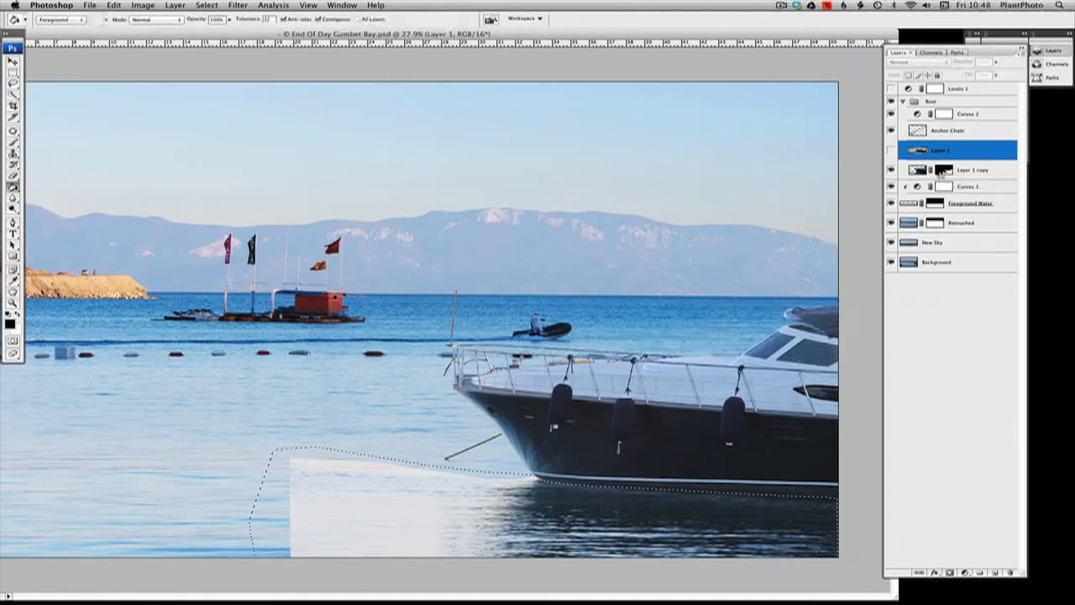
{"action": "left_click", "coordinate": [941, 172]}
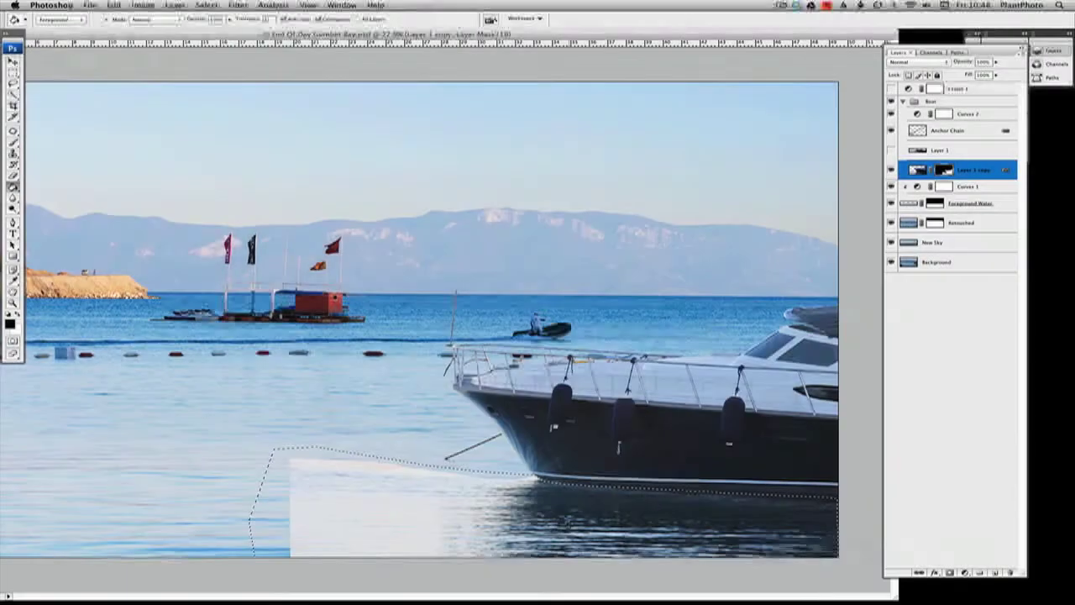
{"action": "left_click", "coordinate": [568, 524]}
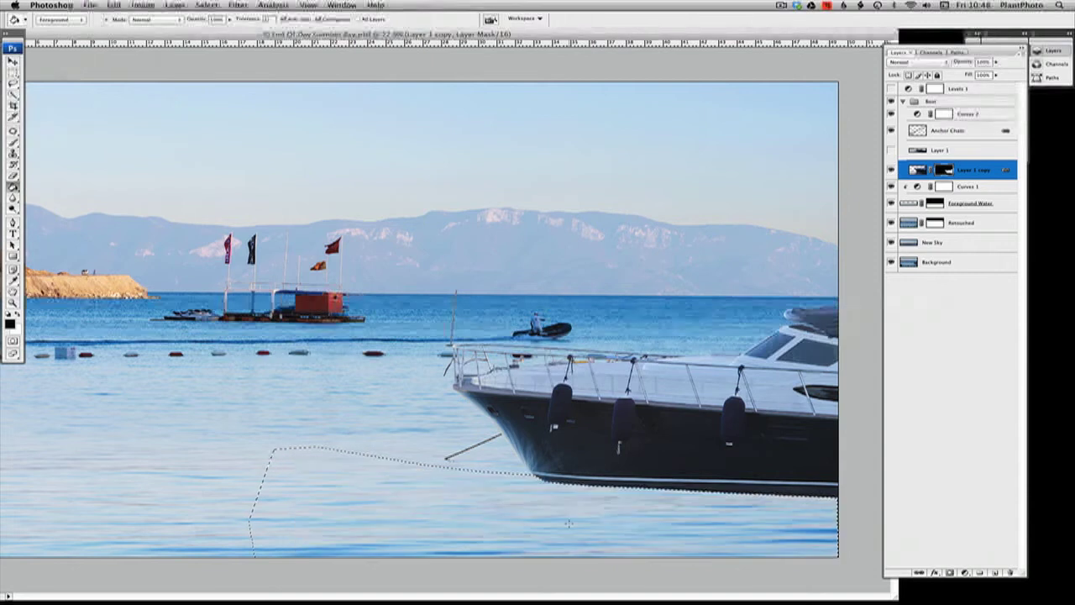
{"action": "left_click", "coordinate": [930, 154]}
{"action": "key", "text": "super+d"}
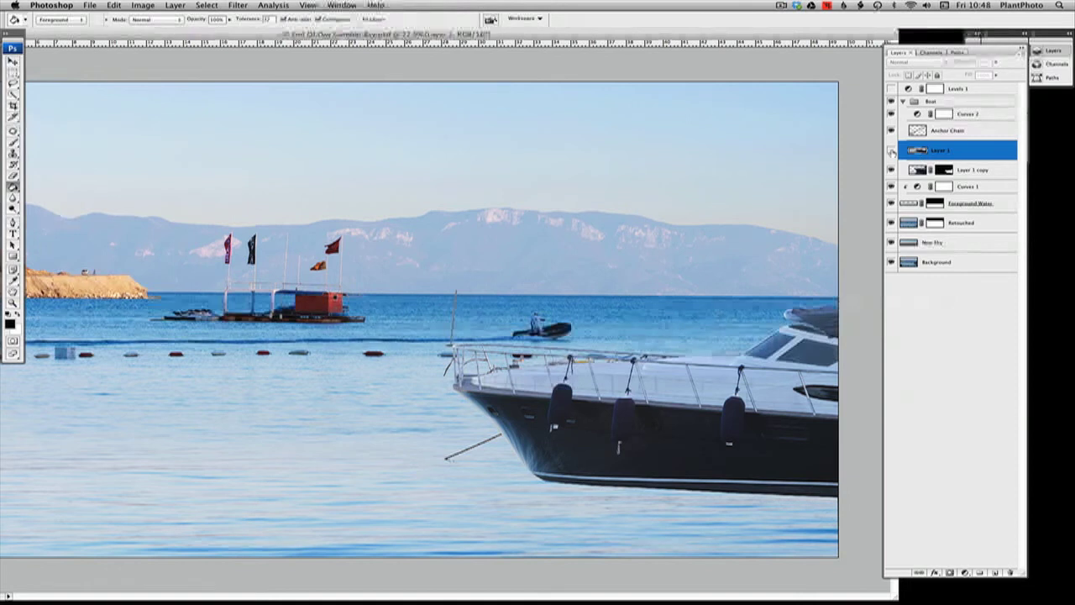
- Show Layer 1, move its reflection into line beneath the hull, and set its blend mode to Darken
{"action": "left_click", "coordinate": [892, 151]}
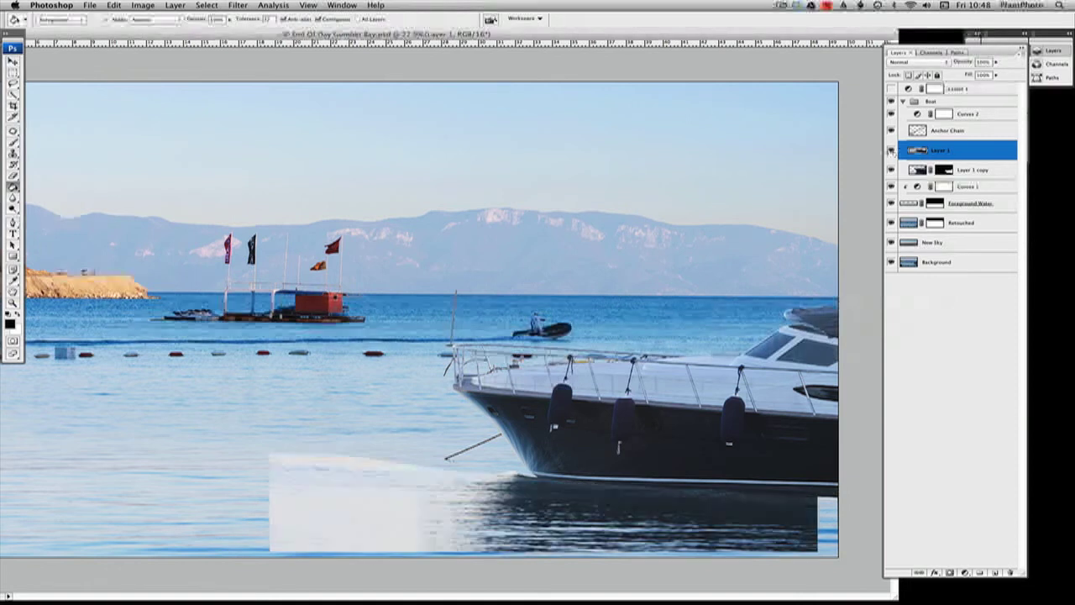
{"action": "left_click", "coordinate": [13, 62]}
{"action": "left_click_drag", "start_coordinate": [710, 518], "coordinate": [731, 523]}
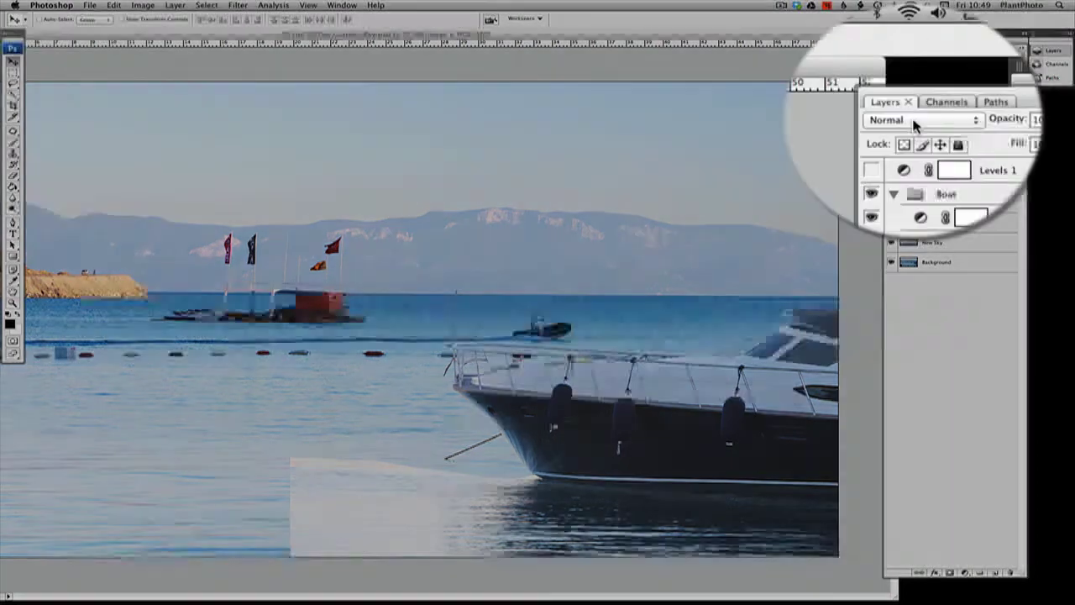
{"action": "left_click", "coordinate": [918, 62]}
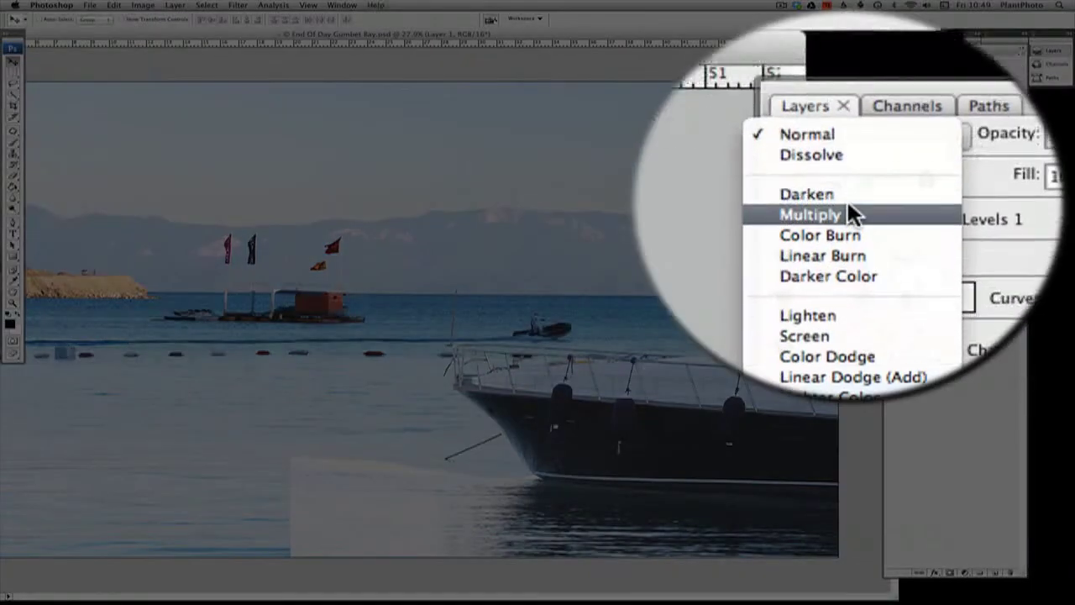
{"action": "left_click", "coordinate": [847, 200]}
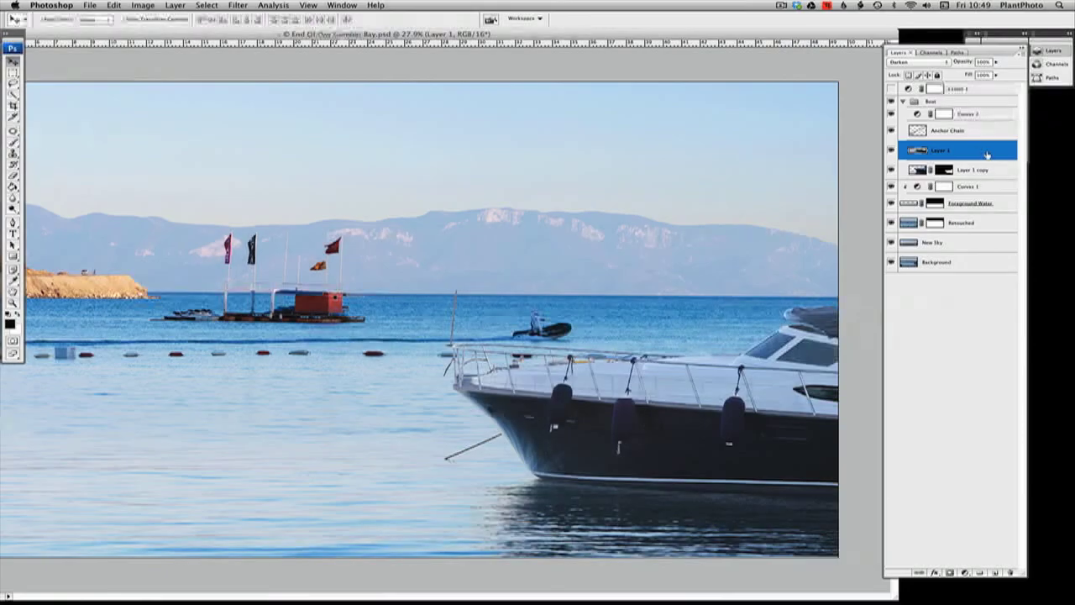
- In the blending options of Layer 1, split the This Layer highlight slider under Blend If Gray to 174 / 233
{"action": "double_click", "coordinate": [987, 154]}
{"action": "left_click_drag", "start_coordinate": [765, 334], "coordinate": [741, 73]}
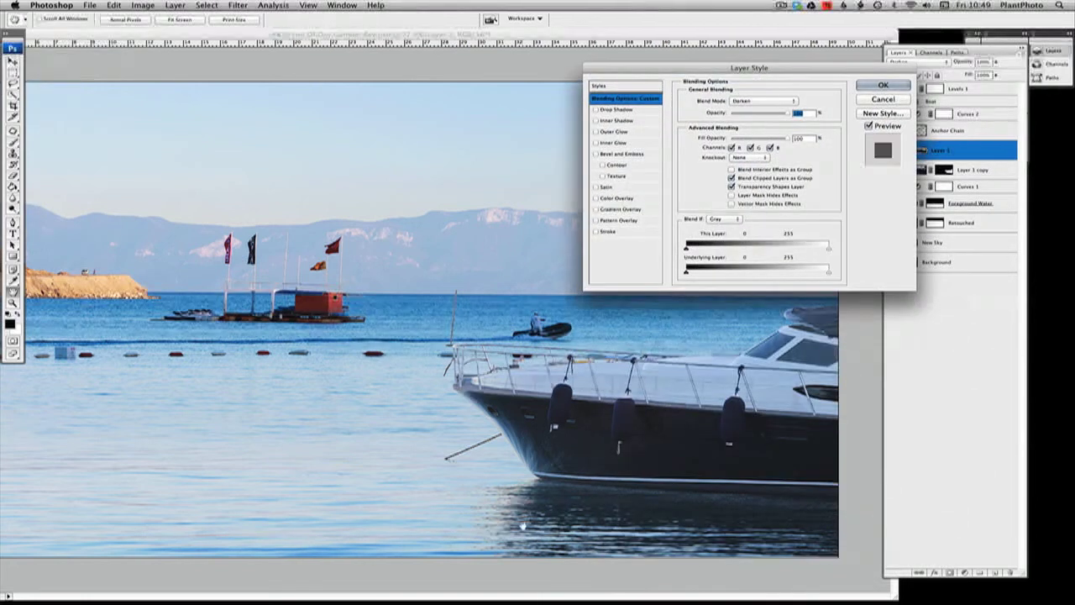
{"action": "left_click_drag", "start_coordinate": [829, 249], "coordinate": [825, 250]}
{"action": "left_click_drag", "start_coordinate": [780, 275], "coordinate": [778, 276]}
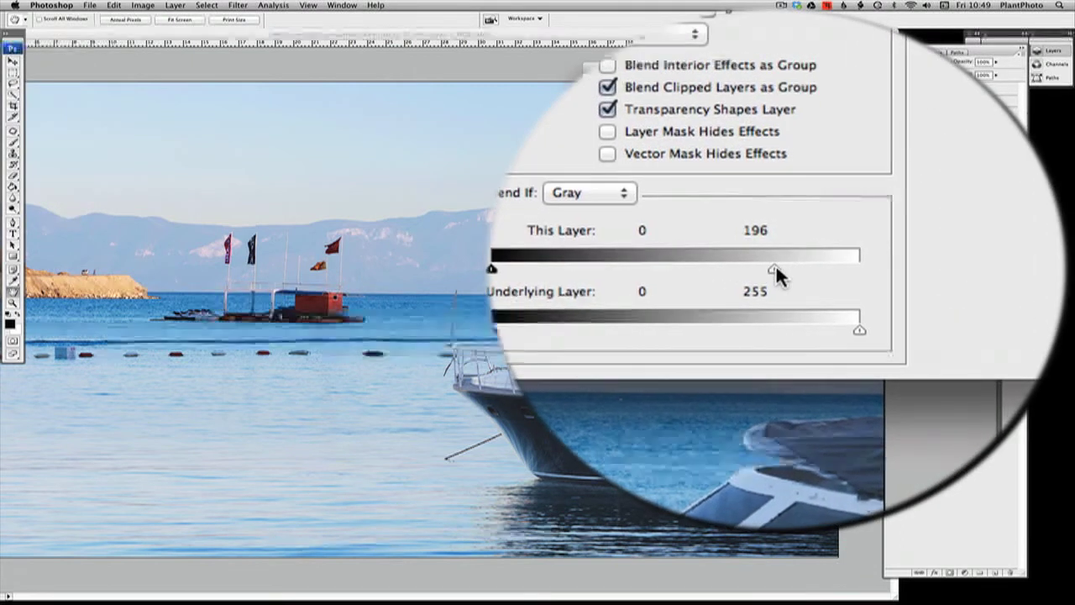
{"action": "mouse_move", "coordinate": [775, 274]}
{"action": "left_mouse_down"}
{"action": "mouse_move", "coordinate": [794, 266]}
{"action": "mouse_move", "coordinate": [646, 263]}
{"action": "mouse_move", "coordinate": [774, 264]}
{"action": "left_mouse_up"}
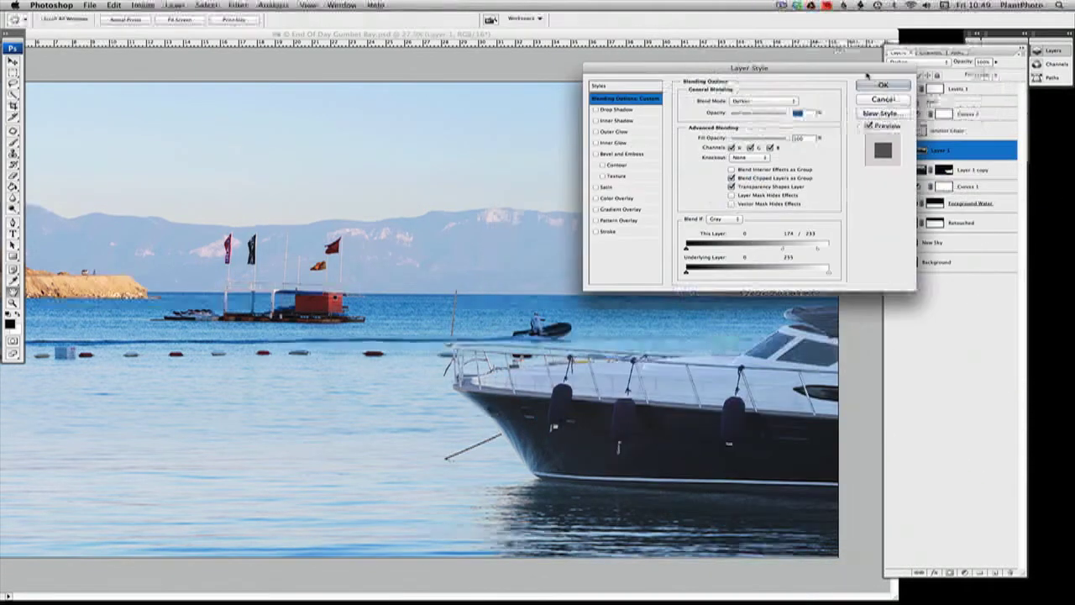
{"action": "left_click", "coordinate": [883, 87]}
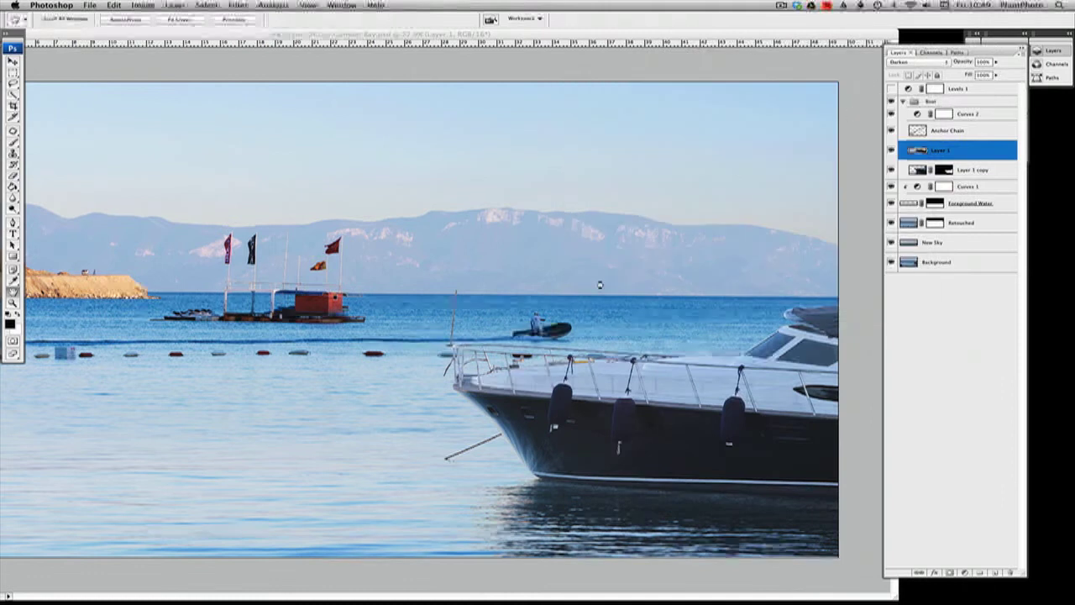
- Examine the boat's reflection up close and add a layer mask to Layer 1
{"action": "key", "text": "v"}
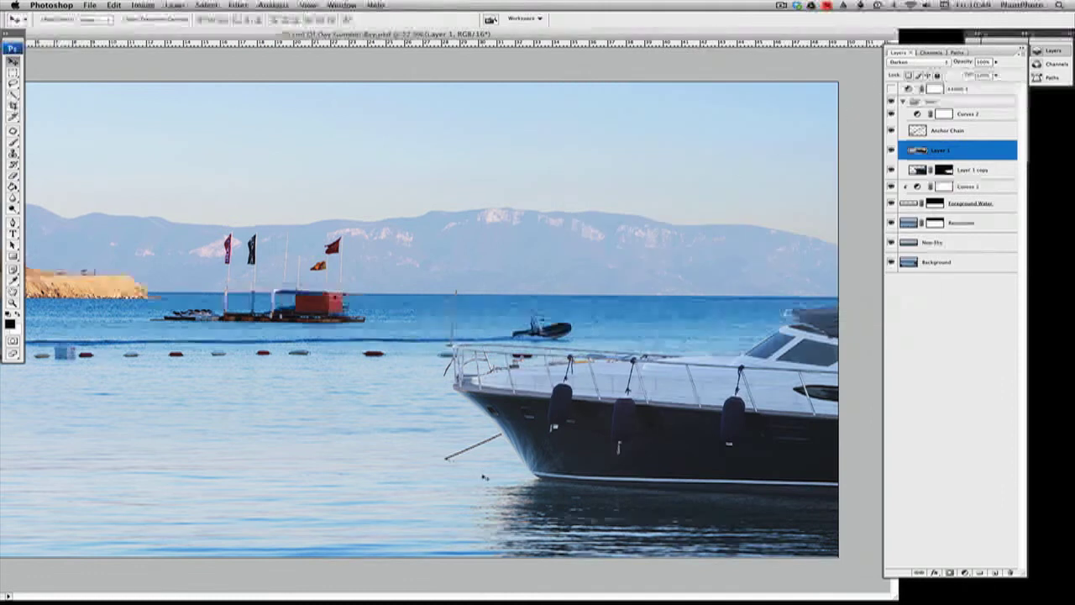
{"action": "key", "text": "z"}
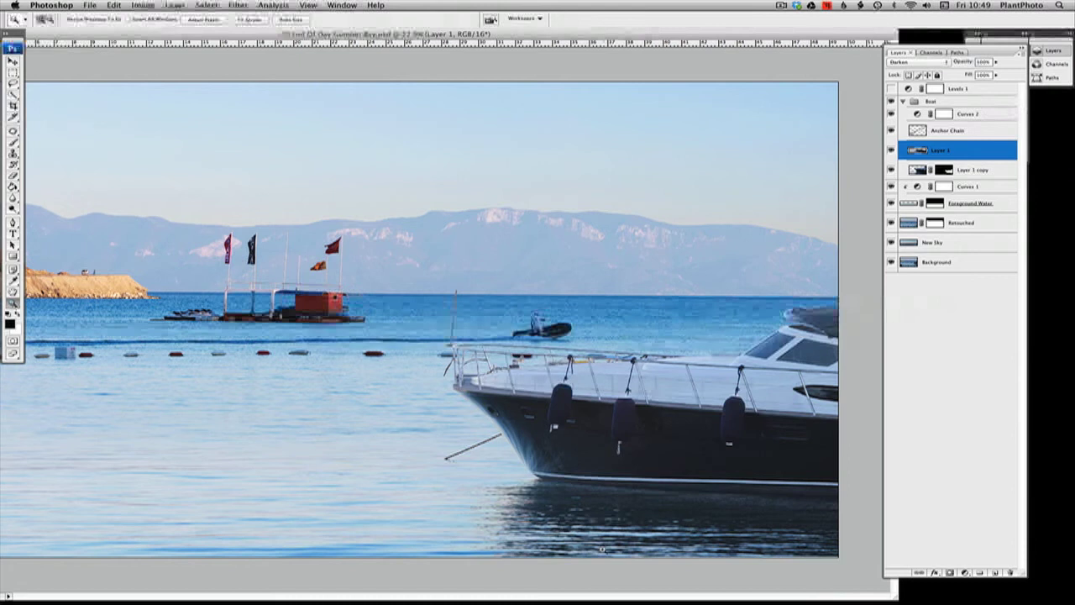
{"action": "left_click", "coordinate": [551, 533]}
{"action": "left_click", "coordinate": [490, 563]}
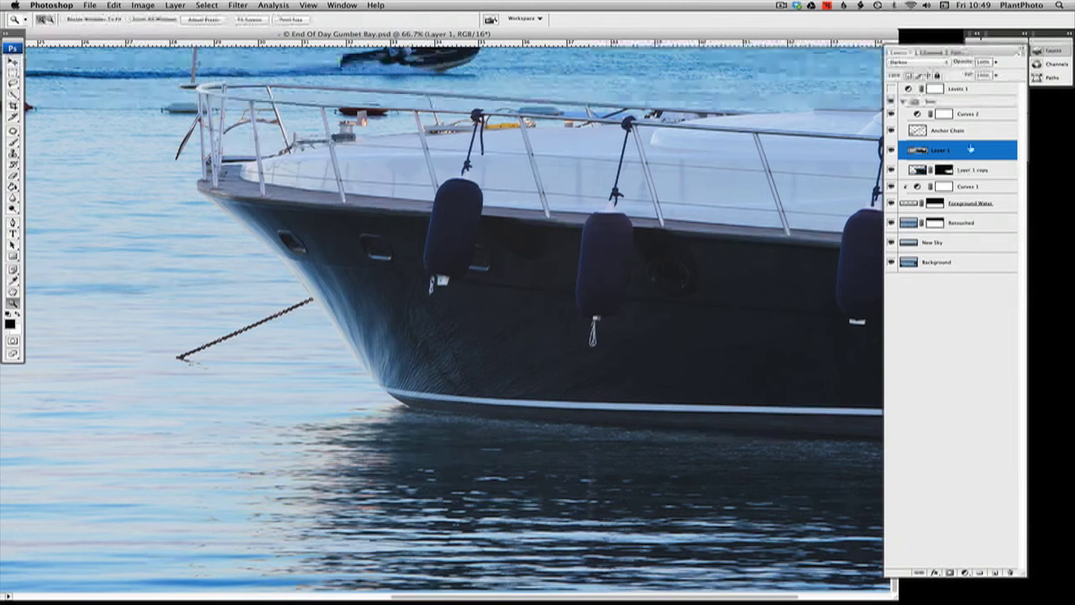
{"action": "left_click", "coordinate": [955, 573]}
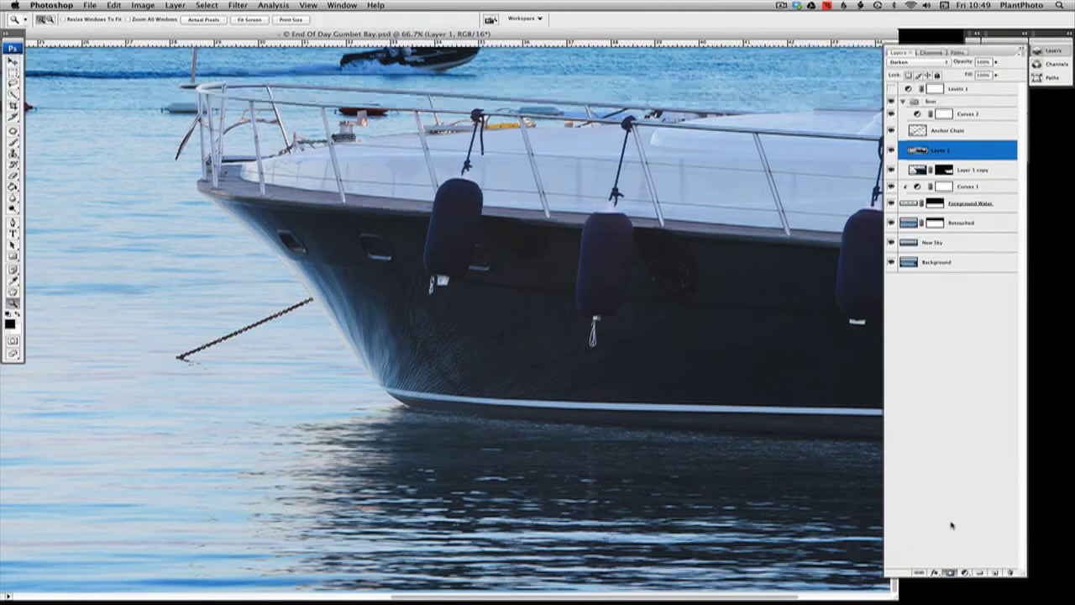
{"action": "right_click", "coordinate": [355, 478]}
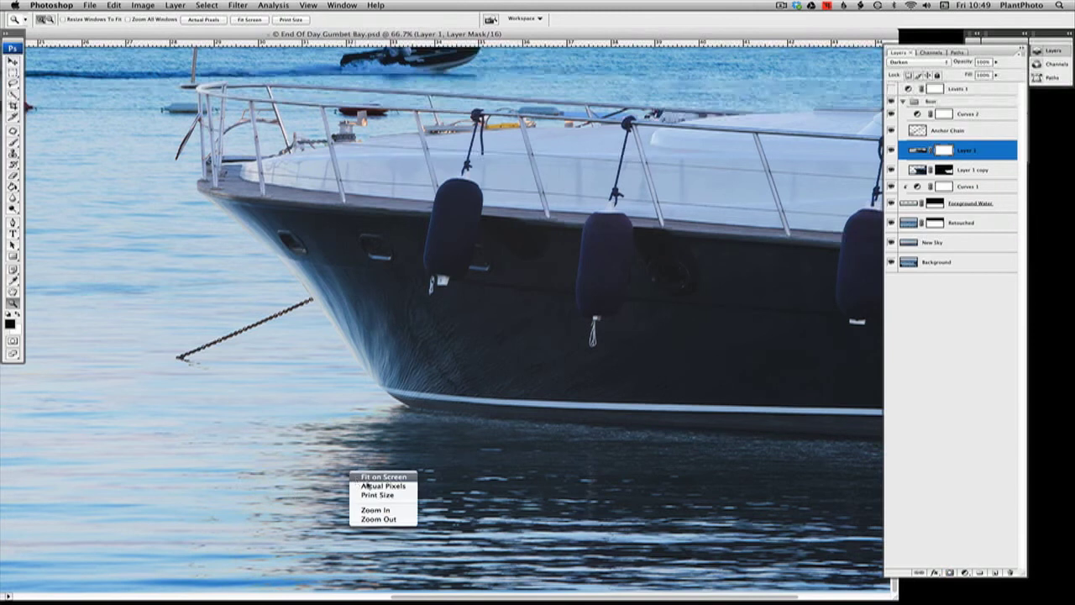
{"action": "left_click", "coordinate": [378, 478]}
{"action": "left_click_drag", "start_coordinate": [628, 30], "coordinate": [503, 39]}
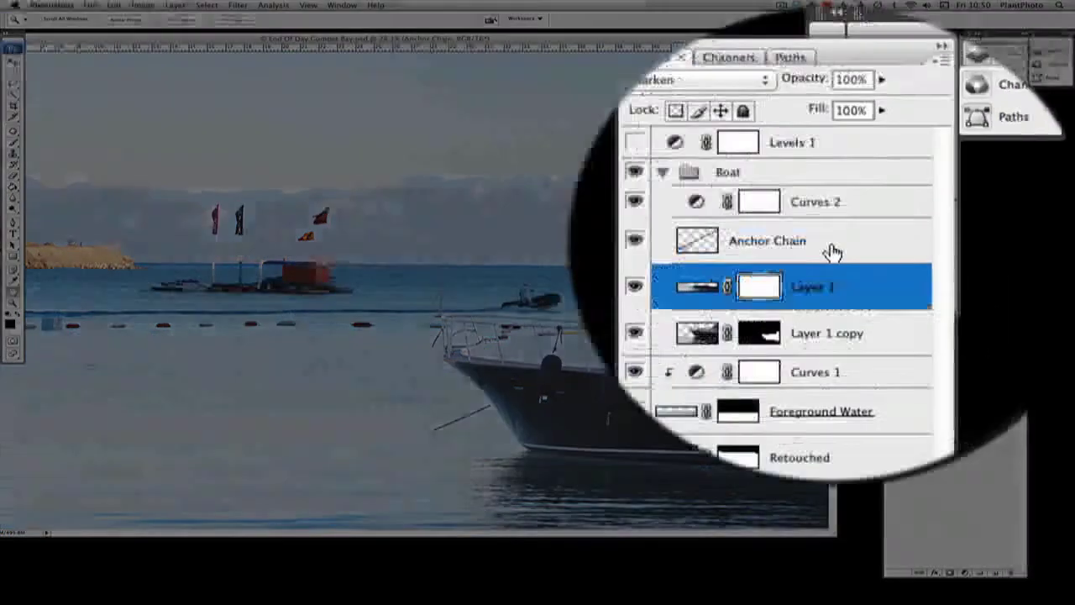
- Select the Anchor Chain, Layer 1 and Layer 1 copy layers in the Boat group and link them together
{"action": "double_click", "coordinate": [975, 133]}
{"action": "left_click", "coordinate": [880, 96]}
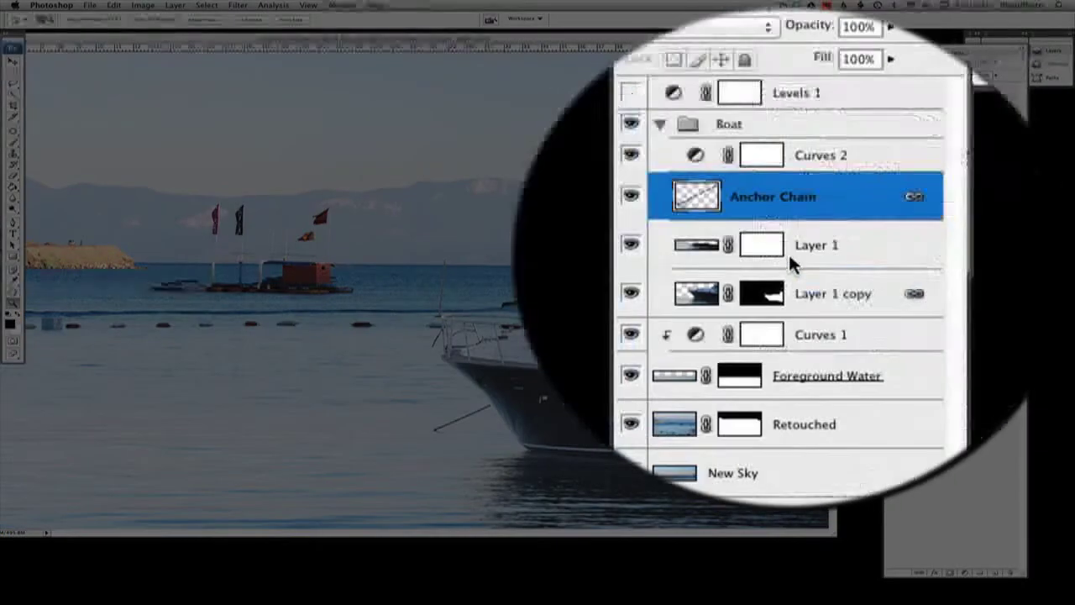
{"action": "left_click", "coordinate": [953, 169], "text": "shift"}
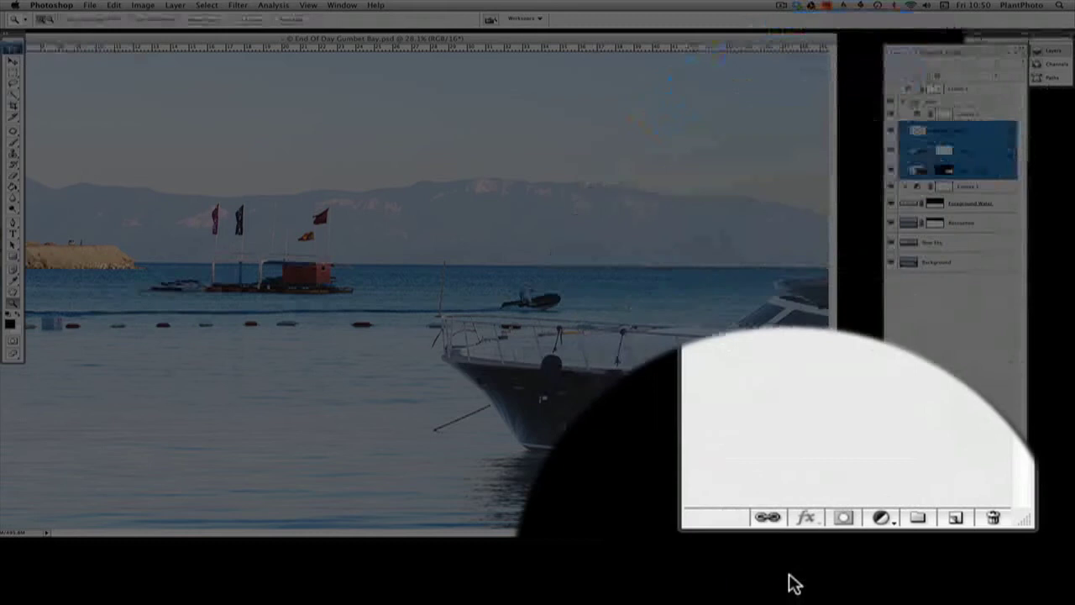
{"action": "left_click", "coordinate": [787, 518]}
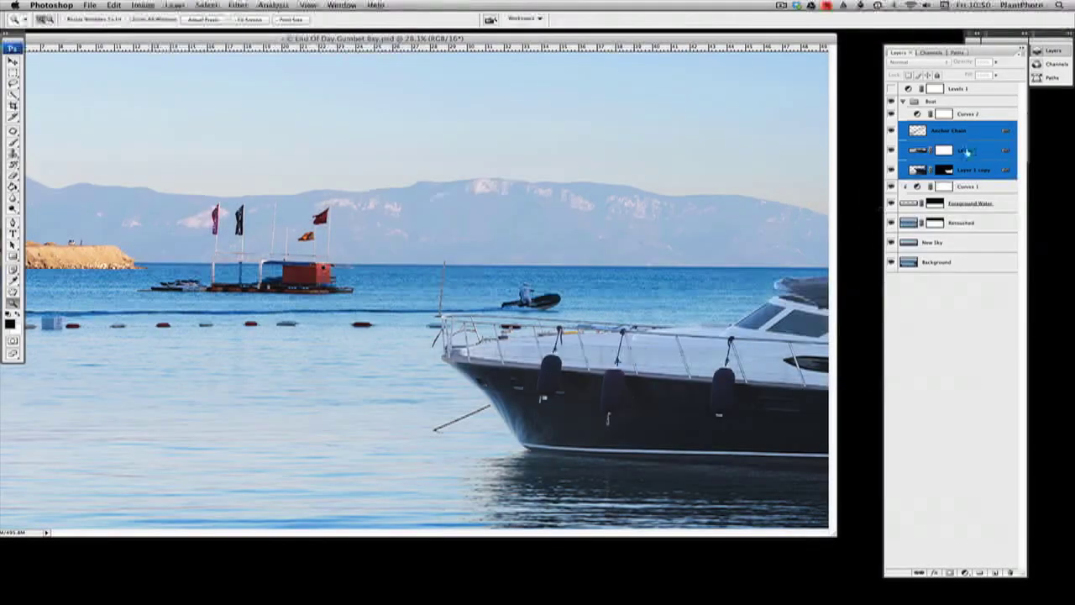
- Rename Layer 1 as Boat Shadow
{"action": "double_click", "coordinate": [967, 151]}
{"action": "type", "text": "B"}
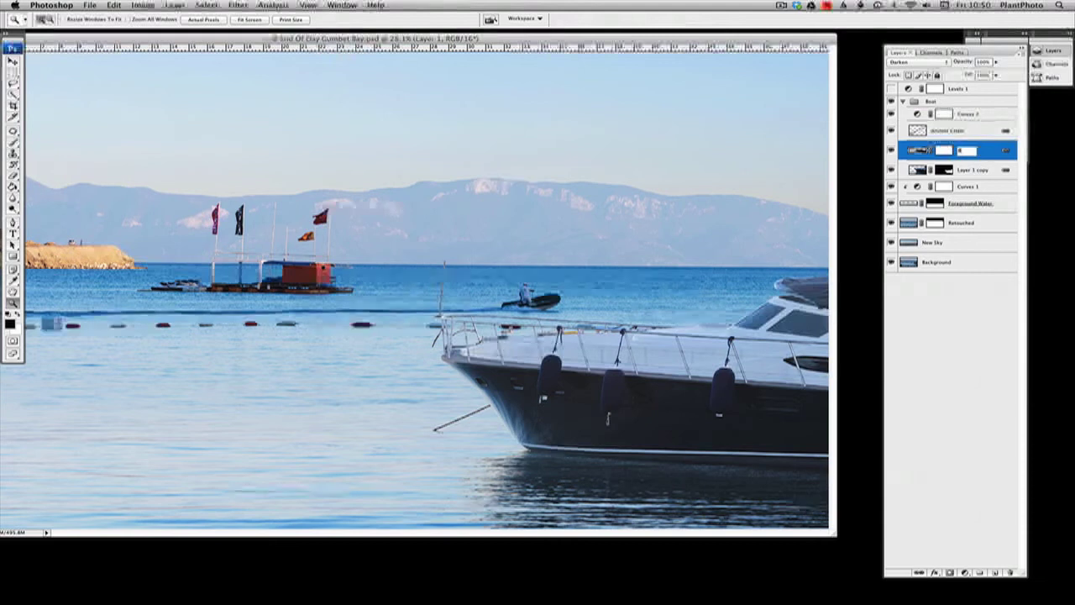
{"action": "type", "text": "oat Side"}
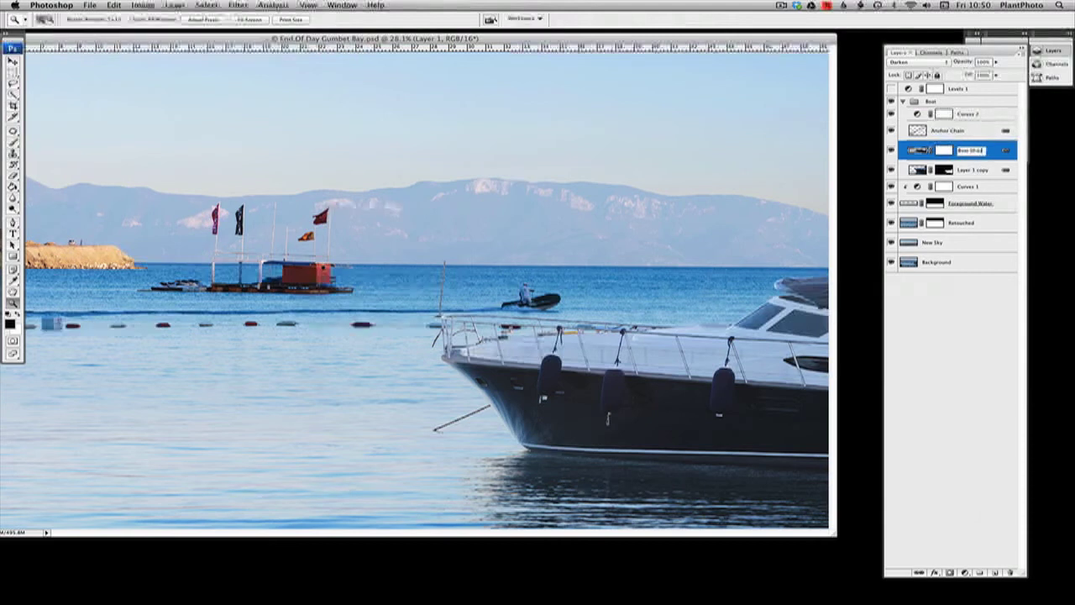
{"action": "type", "text": "dow"}
{"action": "key", "text": "Return"}
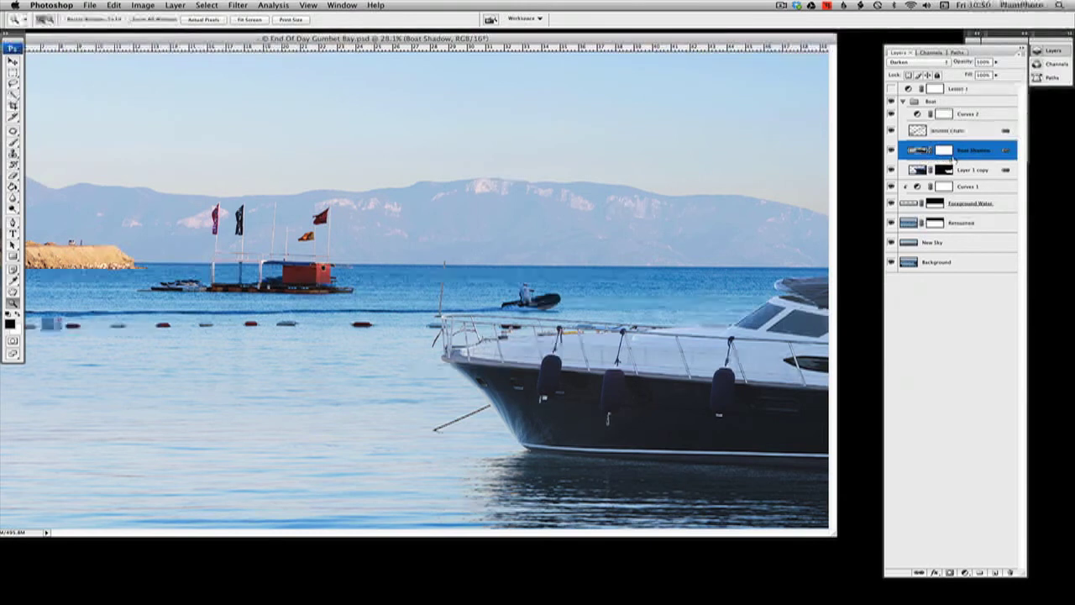
- Review the blending options of the Boat Shadow layer and leave them without applying changes
{"action": "left_click", "coordinate": [922, 170]}
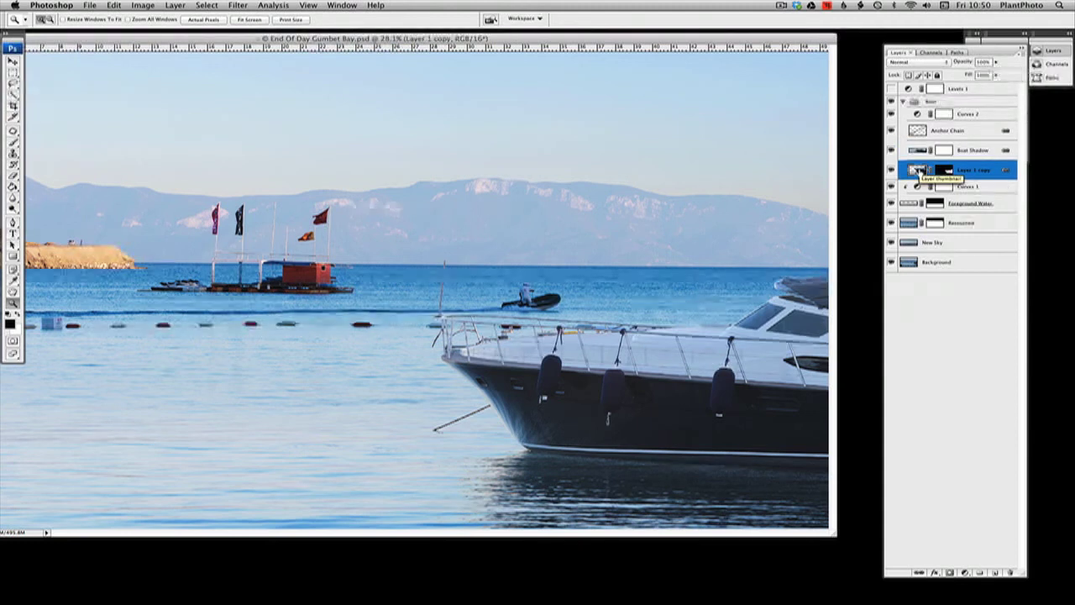
{"action": "double_click", "coordinate": [919, 171]}
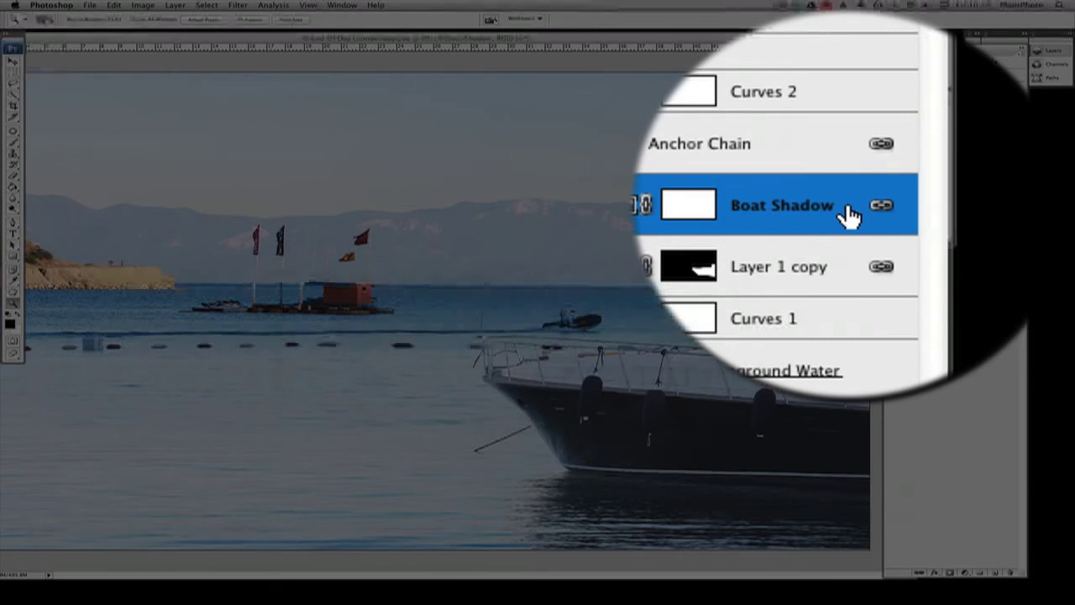
{"action": "double_click", "coordinate": [997, 151]}
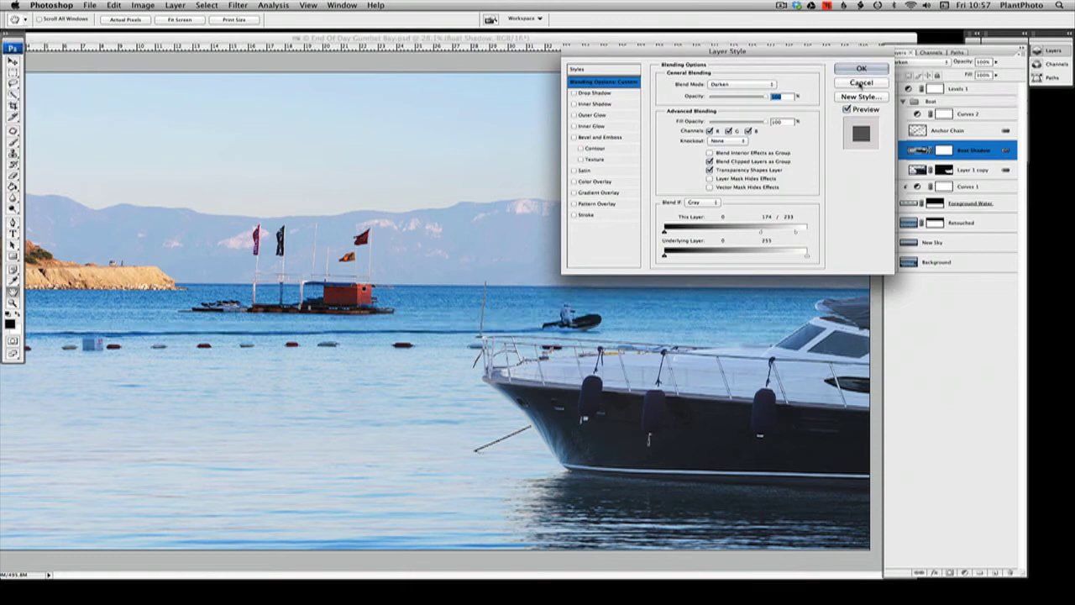
{"action": "left_click", "coordinate": [861, 83]}
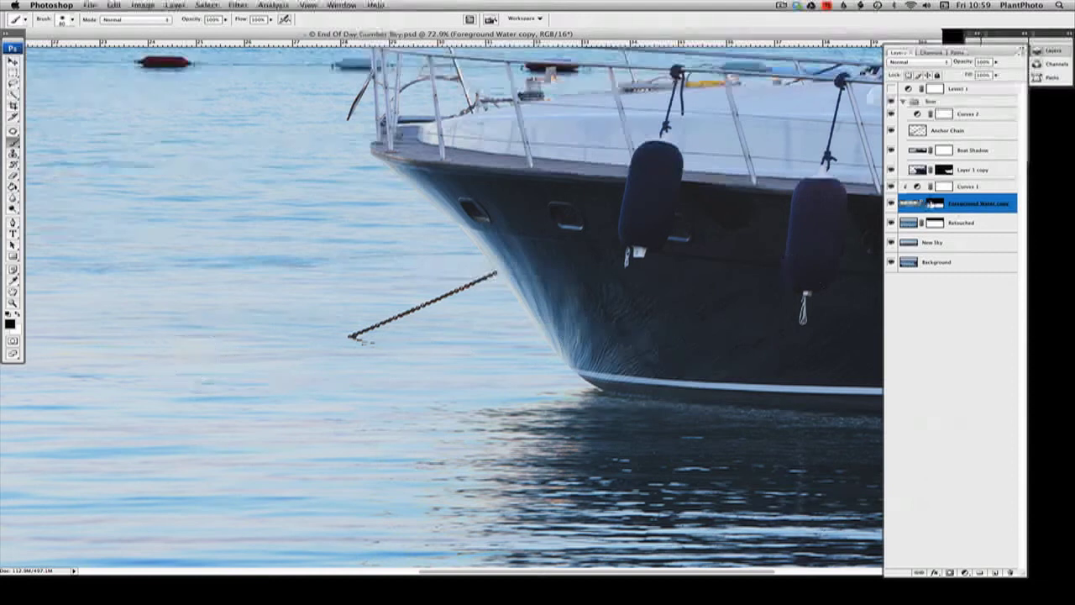
- Paint white over the dark strokes on the Foreground Water copy mask, then return to the image and make black the foreground colour
{"action": "left_click", "coordinate": [934, 203], "text": "alt"}
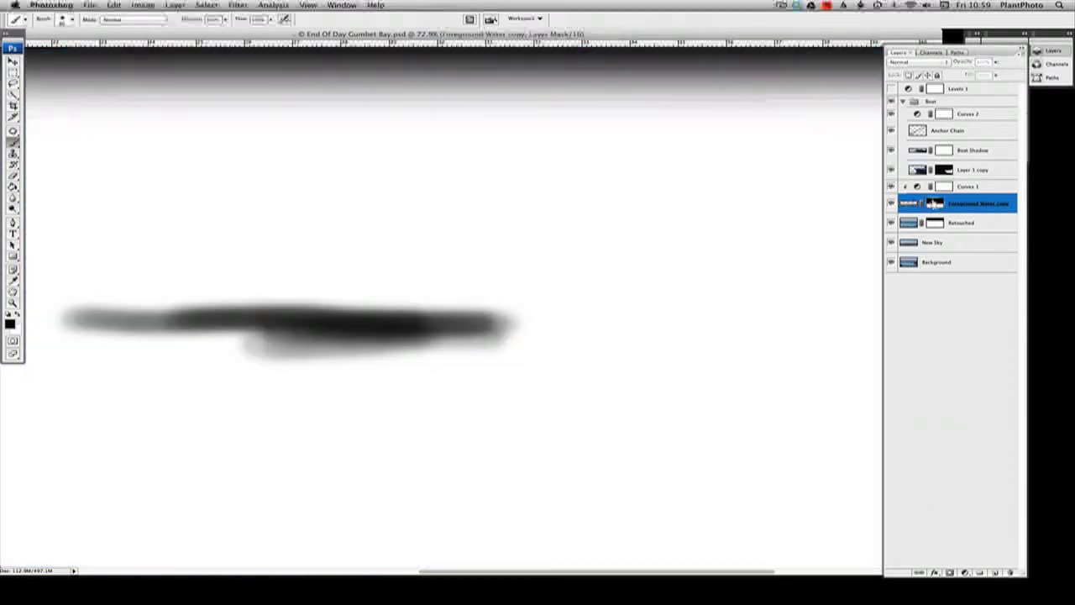
{"action": "left_click", "coordinate": [935, 203], "text": "alt"}
{"action": "left_click", "coordinate": [934, 203], "text": "alt"}
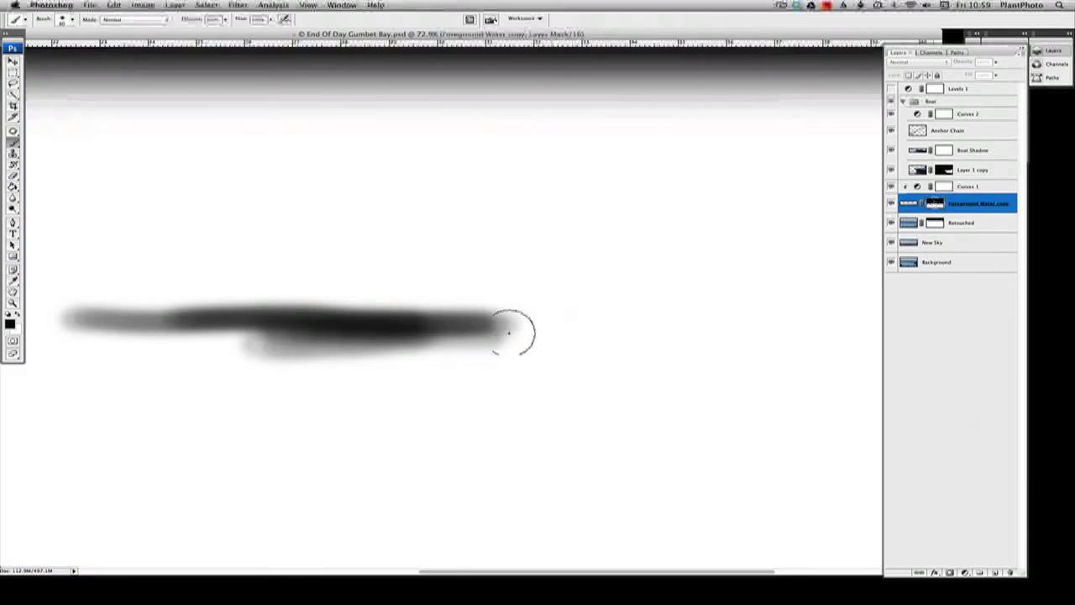
{"action": "key", "text": "x"}
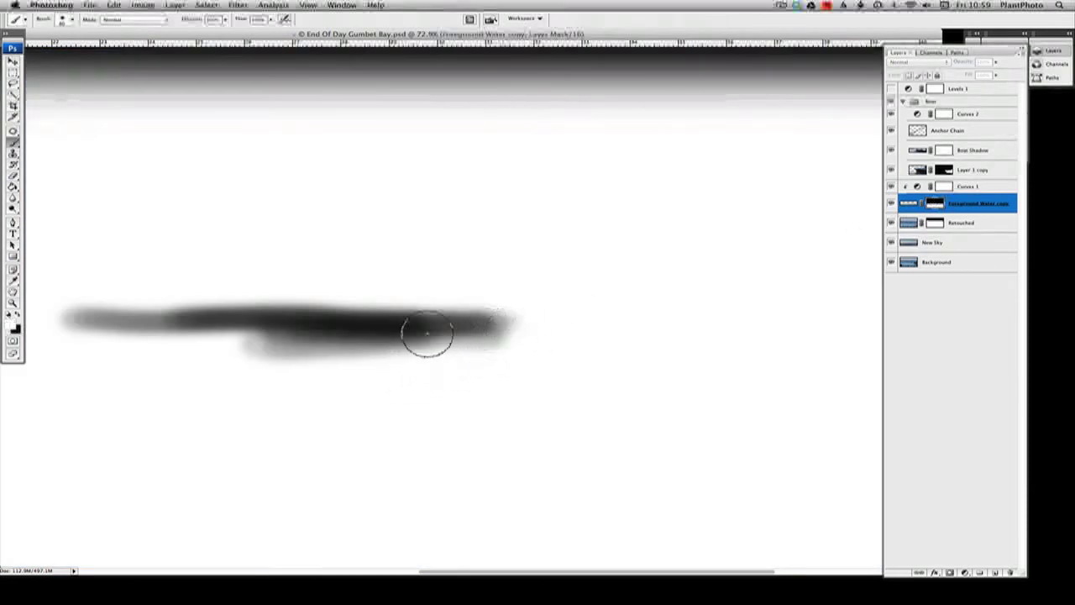
{"action": "mouse_move", "coordinate": [413, 331]}
{"action": "left_mouse_down"}
{"action": "mouse_move", "coordinate": [193, 326]}
{"action": "mouse_move", "coordinate": [331, 321]}
{"action": "mouse_move", "coordinate": [291, 310]}
{"action": "mouse_move", "coordinate": [91, 319]}
{"action": "mouse_move", "coordinate": [131, 335]}
{"action": "mouse_move", "coordinate": [297, 346]}
{"action": "mouse_move", "coordinate": [350, 341]}
{"action": "mouse_move", "coordinate": [358, 317]}
{"action": "mouse_move", "coordinate": [348, 305]}
{"action": "mouse_move", "coordinate": [458, 327]}
{"action": "mouse_move", "coordinate": [410, 339]}
{"action": "left_mouse_up"}
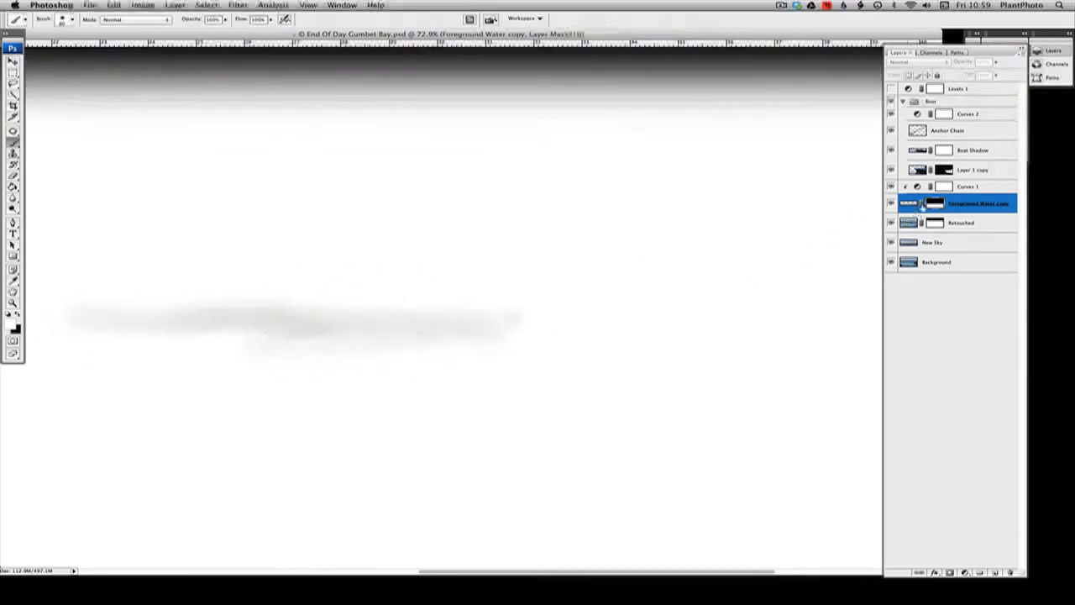
{"action": "left_click", "coordinate": [933, 204], "text": "alt"}
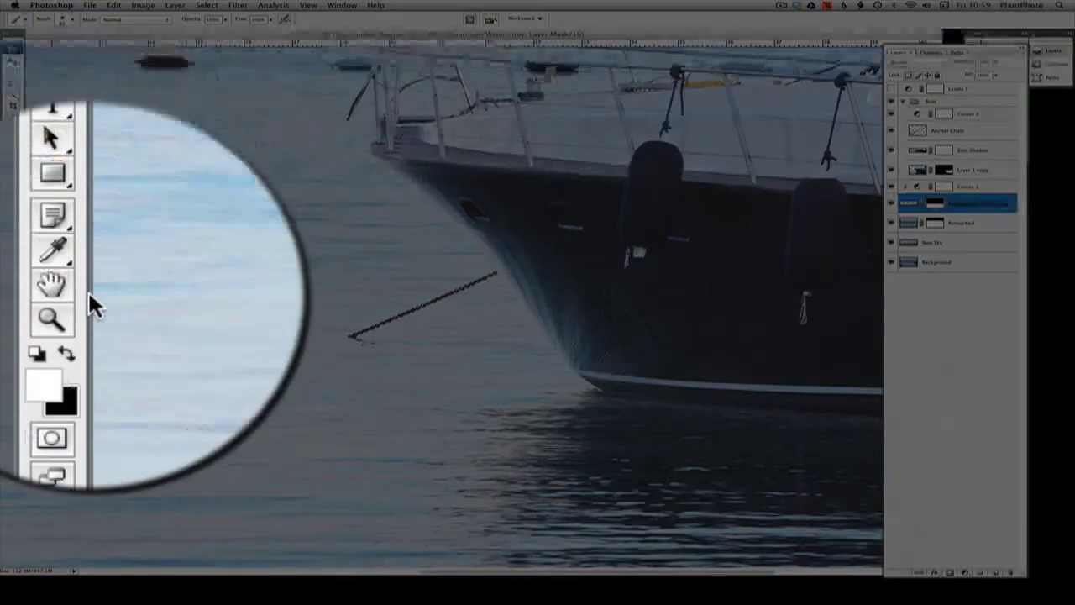
{"action": "left_click", "coordinate": [18, 318]}
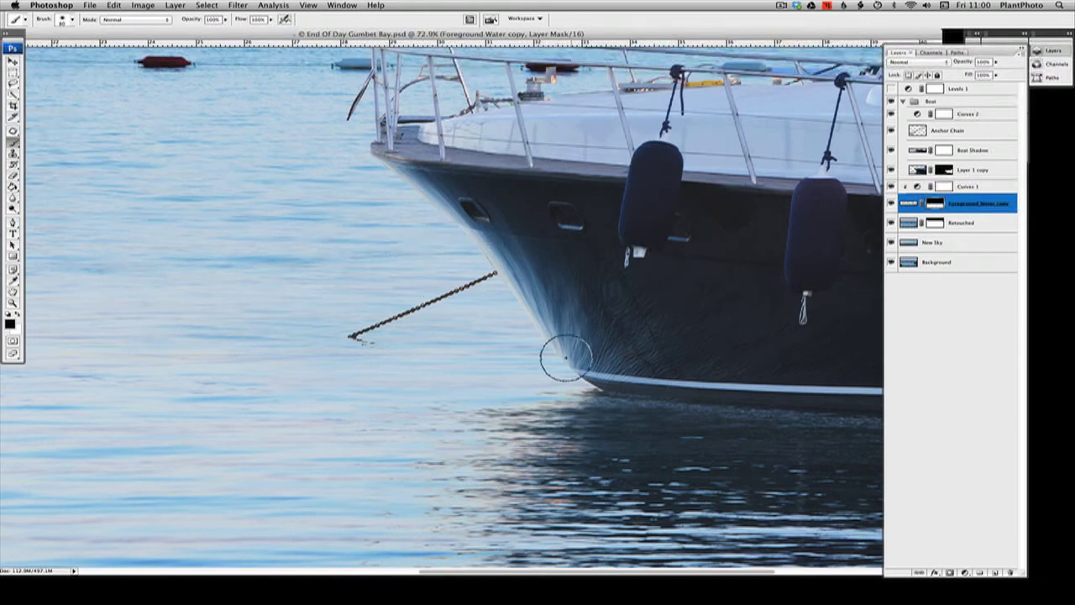
- Delete the Curves 2 adjustment layer from the Boat group
{"action": "left_click", "coordinate": [13, 301]}
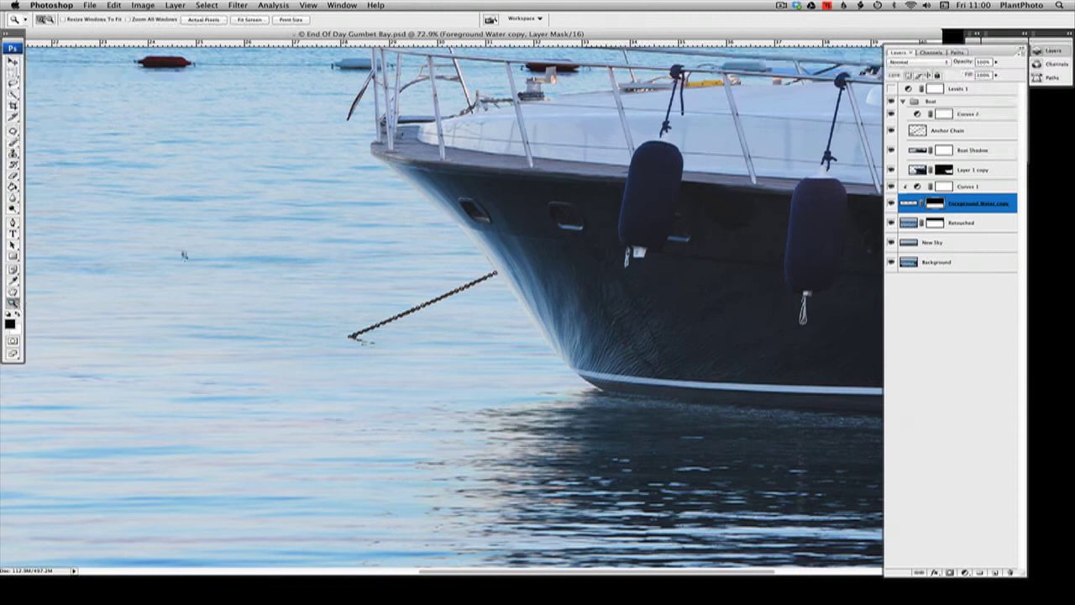
{"action": "right_click", "coordinate": [233, 239]}
{"action": "left_click", "coordinate": [256, 246]}
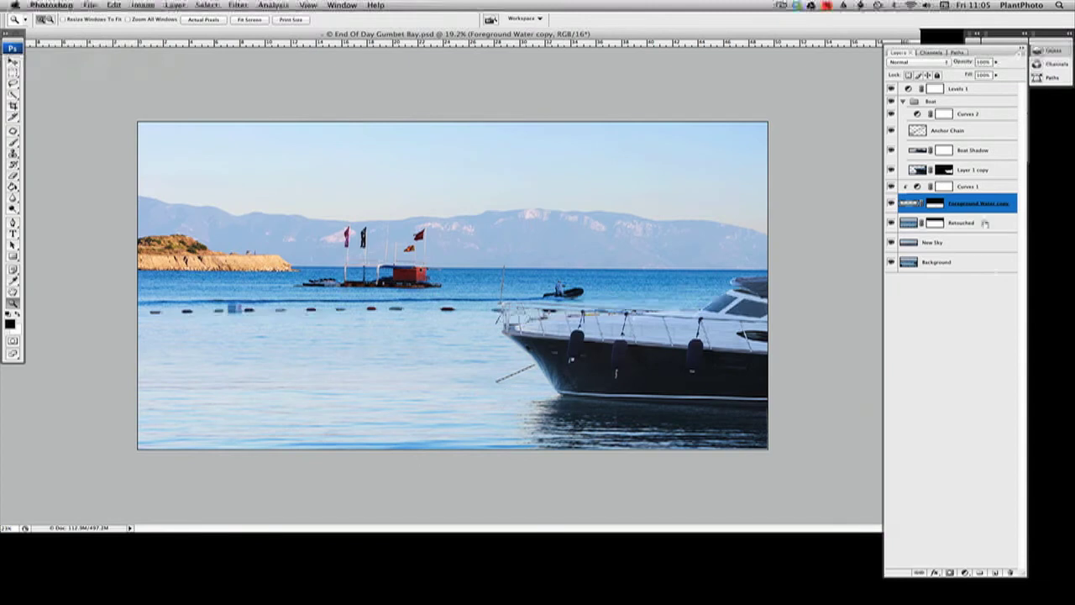
{"action": "left_click", "coordinate": [985, 116]}
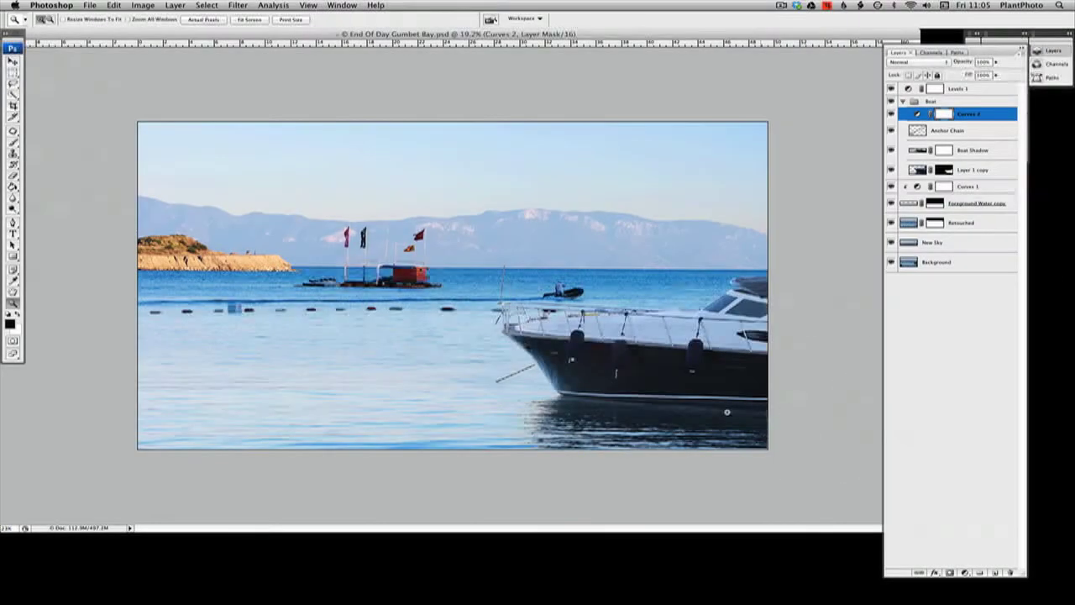
{"action": "double_click", "coordinate": [968, 114]}
{"action": "left_click_drag", "start_coordinate": [988, 116], "coordinate": [1010, 573]}
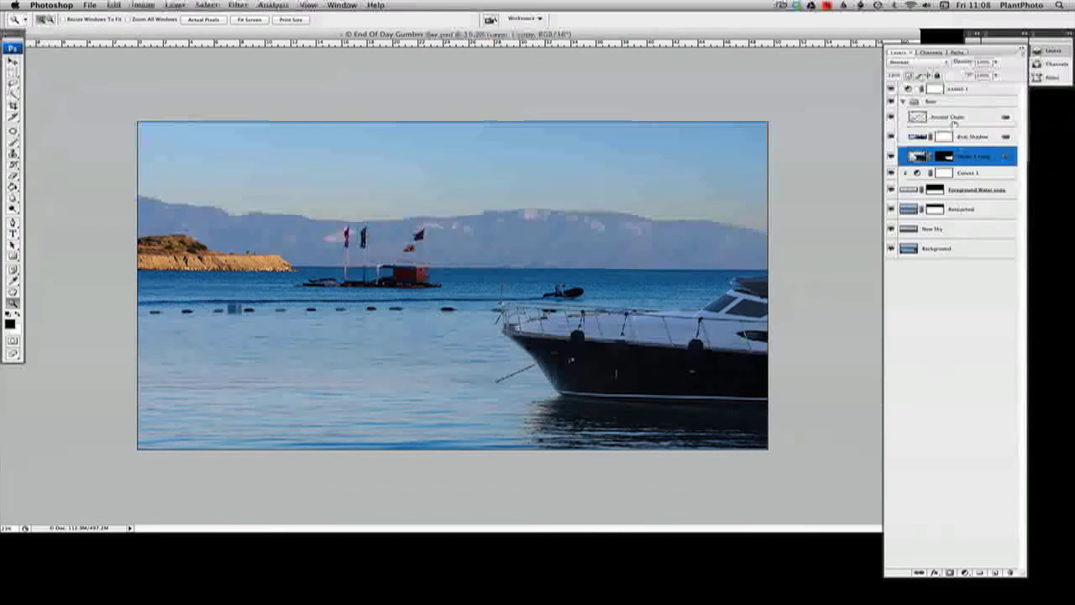
- With the Anchor Chain layer active, examine the boat's hull, reflection and bow up close, then check the whole image
{"action": "left_click", "coordinate": [954, 122]}
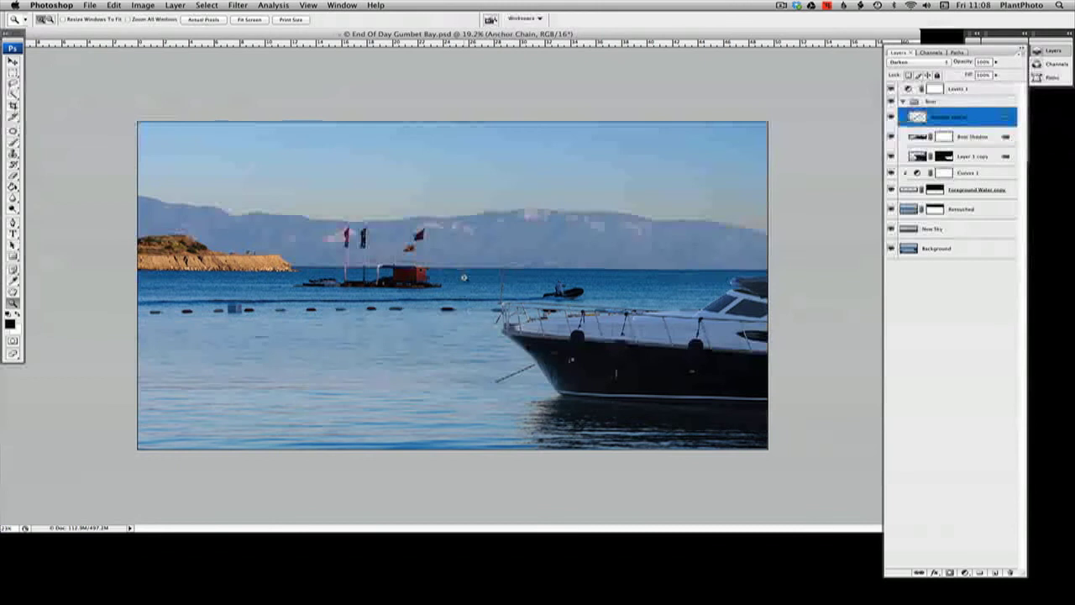
{"action": "left_click_drag", "start_coordinate": [678, 434], "coordinate": [678, 434]}
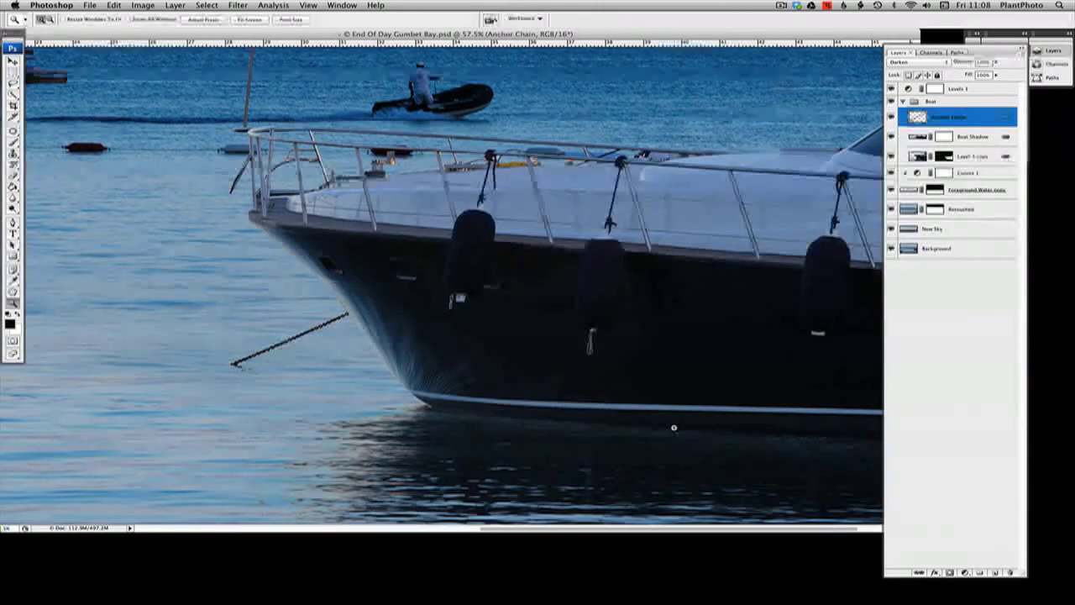
{"action": "left_click_drag", "start_coordinate": [491, 237], "coordinate": [624, 415]}
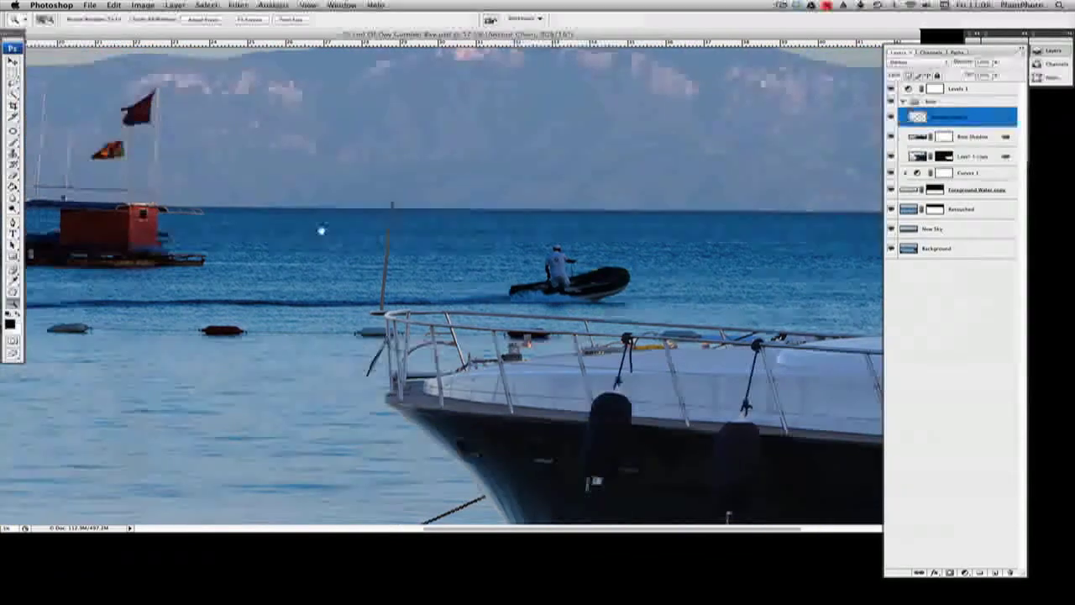
{"action": "right_click", "coordinate": [509, 309]}
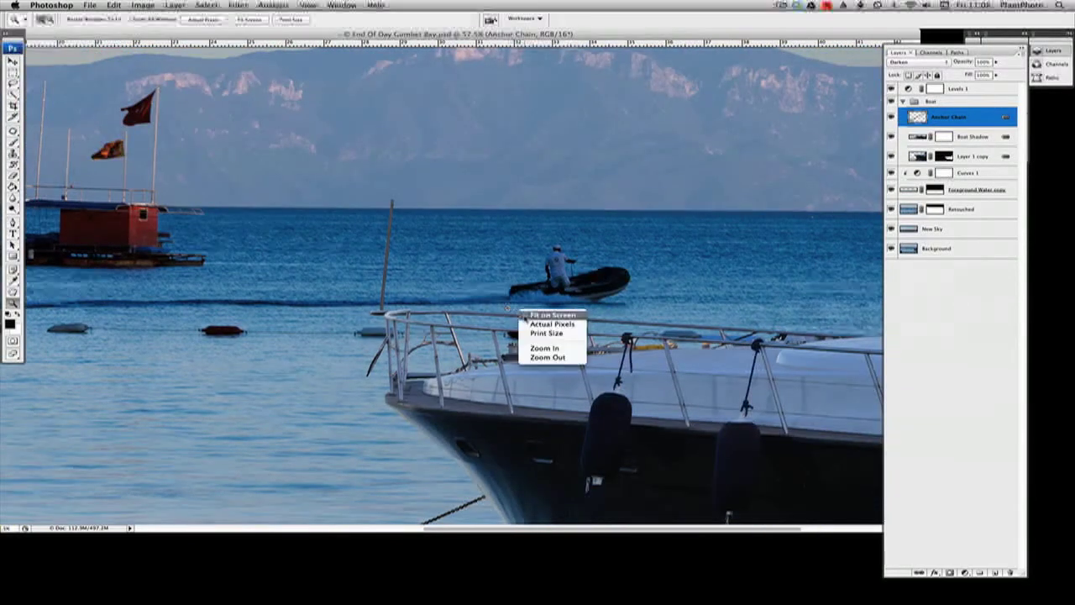
{"action": "left_click", "coordinate": [525, 315]}
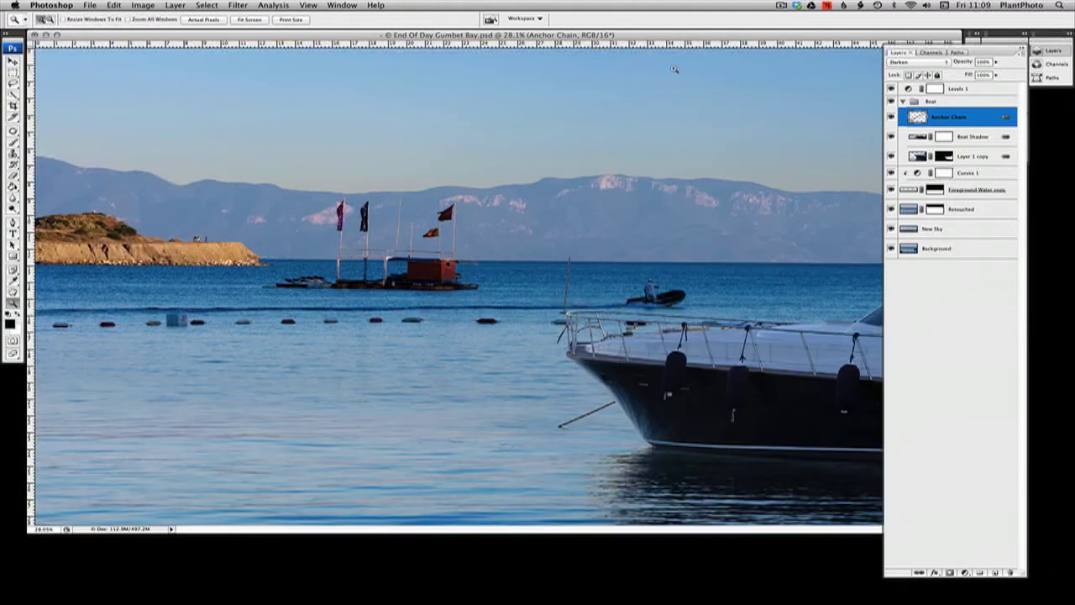
{"action": "left_click_drag", "start_coordinate": [714, 35], "coordinate": [606, 35]}
{"action": "left_click_drag", "start_coordinate": [851, 528], "coordinate": [909, 568]}
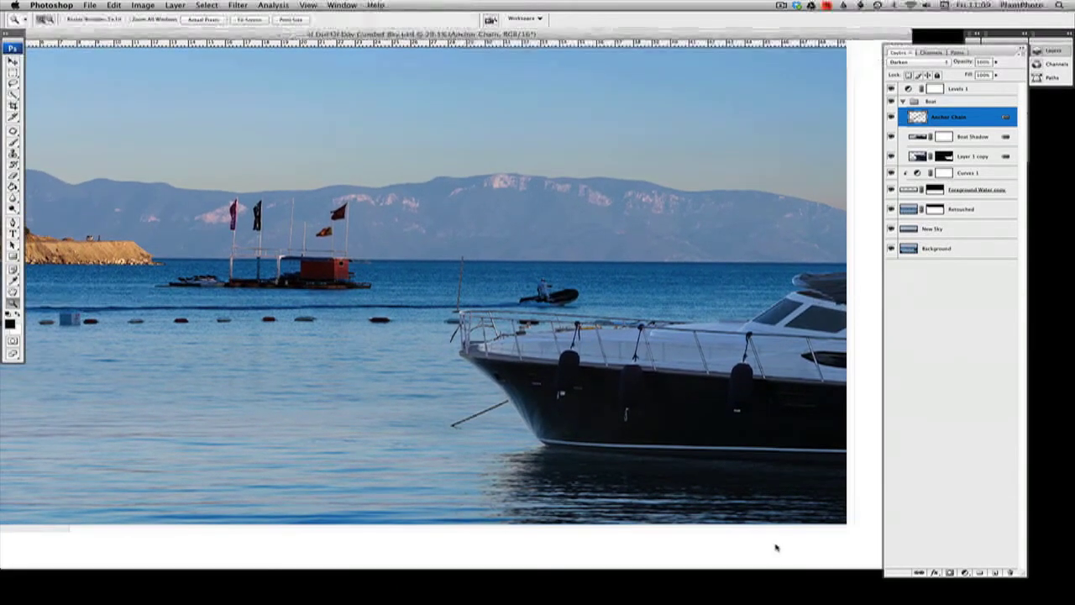
- Hide Layer 1 copy, Curves 1, Foreground Water copy, Retouched, New Sky and Background, leaving Anchor Chain and Boat Shadow shown
{"action": "left_click", "coordinate": [974, 158]}
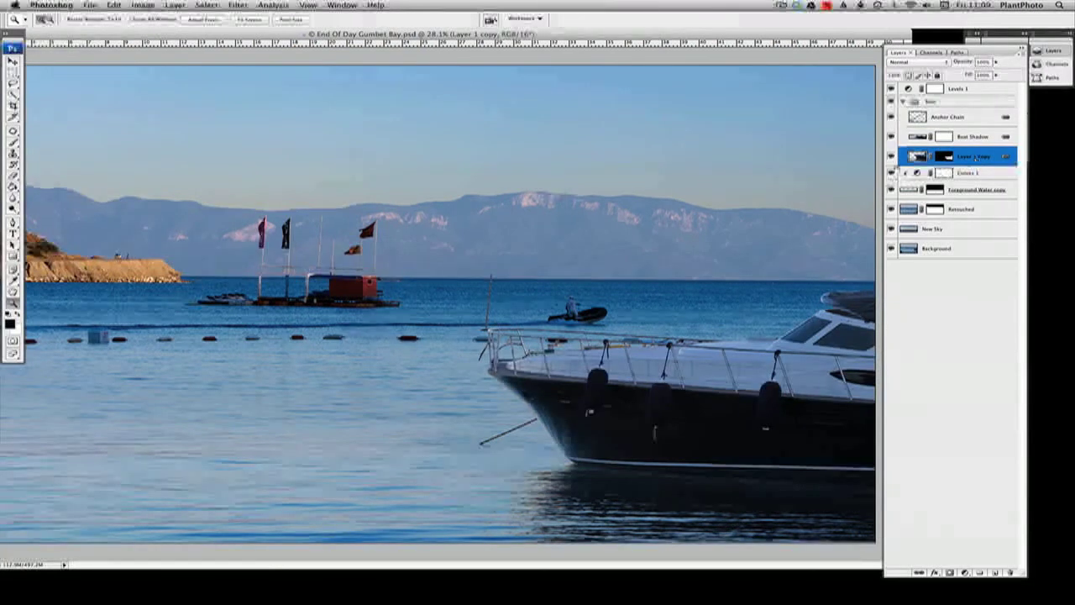
{"action": "left_click", "coordinate": [891, 157]}
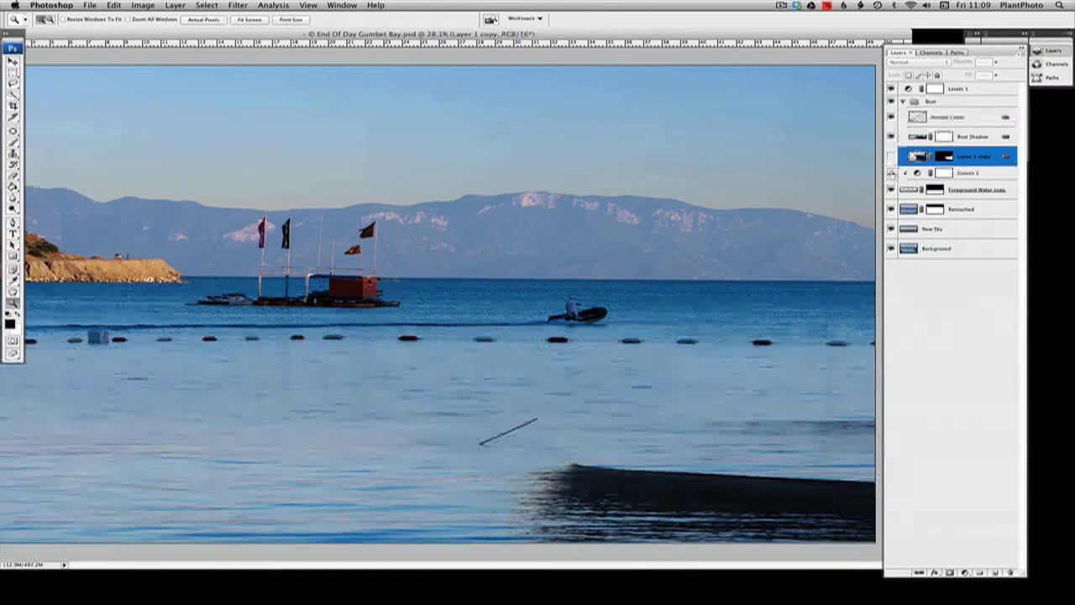
{"action": "left_click", "coordinate": [890, 249]}
{"action": "left_click", "coordinate": [891, 229]}
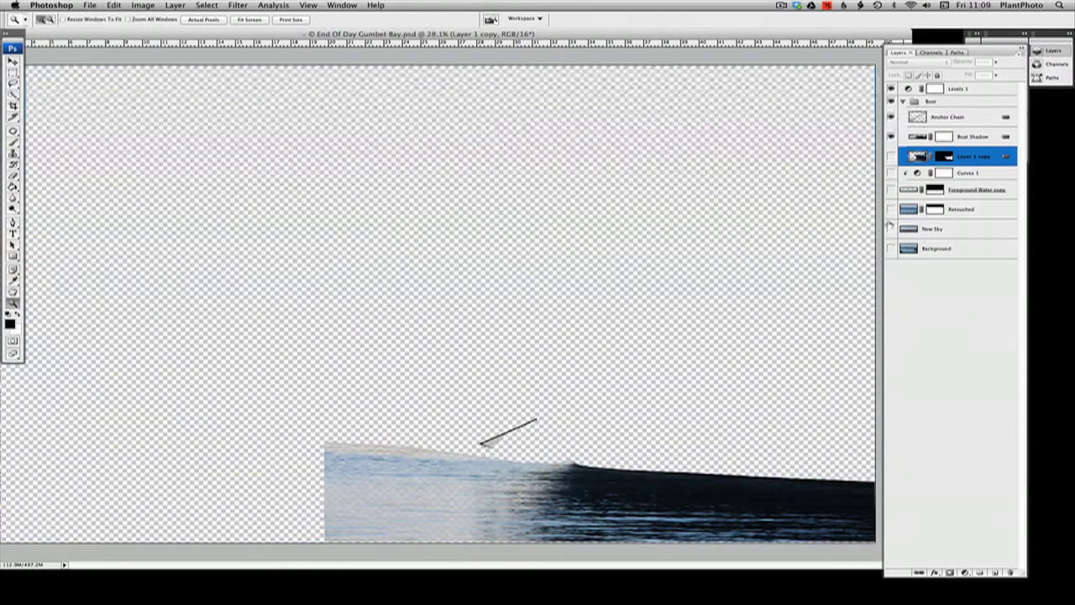
- Add a new layer above Anchor Chain and stamp the visible layers into it with Merge Visible, keeping the originals
{"action": "left_click", "coordinate": [954, 119]}
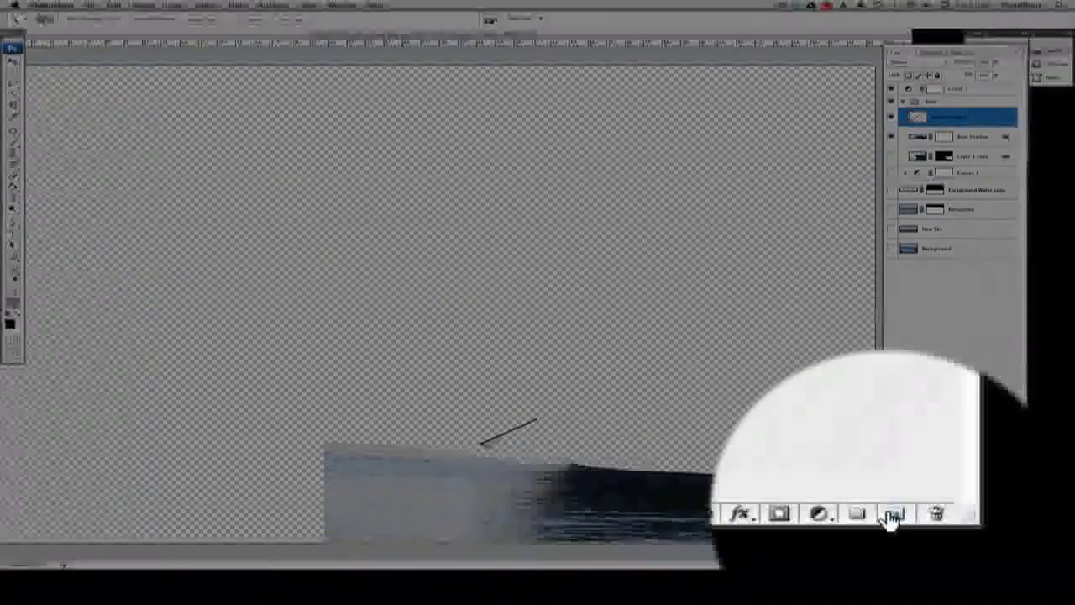
{"action": "left_click", "coordinate": [995, 572]}
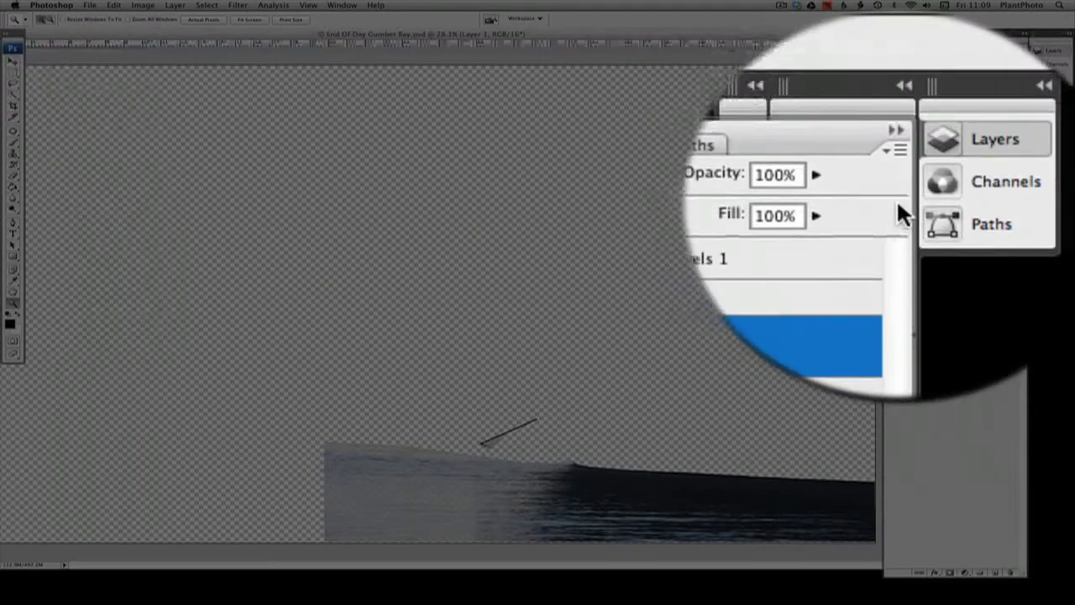
{"action": "left_click", "coordinate": [896, 184]}
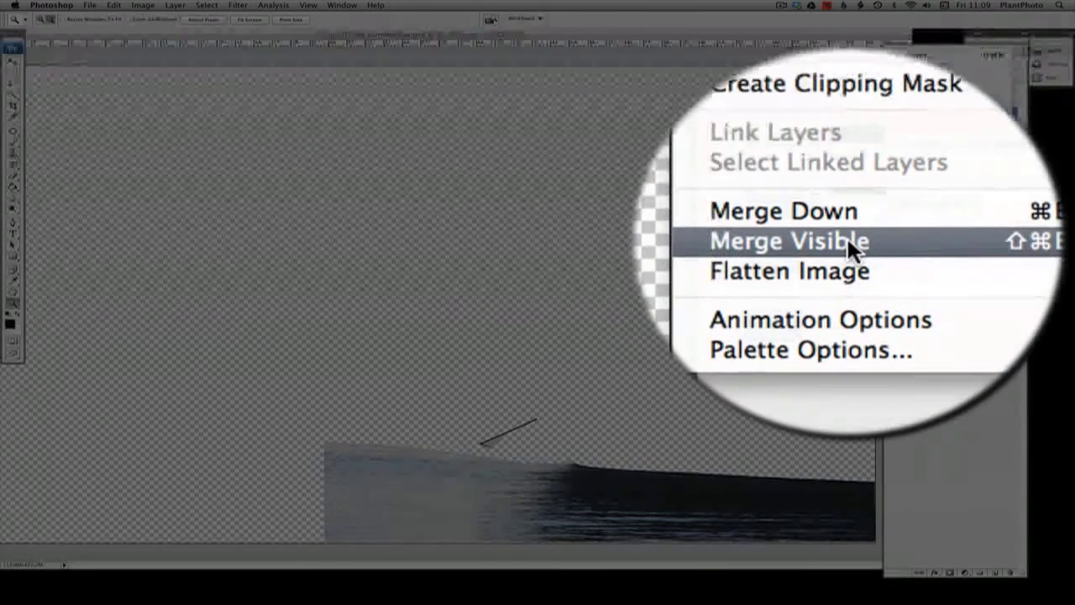
{"action": "left_click", "coordinate": [847, 239]}
- Rename the newly stamped layer in the Boat group as Stamp Chain Shadow
{"action": "left_click", "coordinate": [939, 118]}
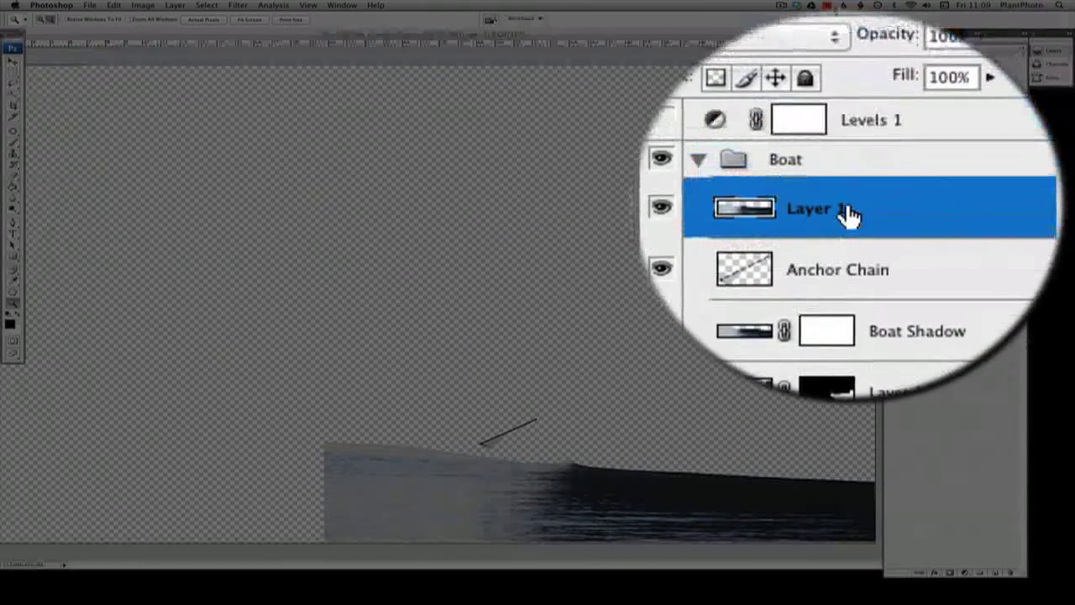
{"action": "double_click", "coordinate": [940, 118]}
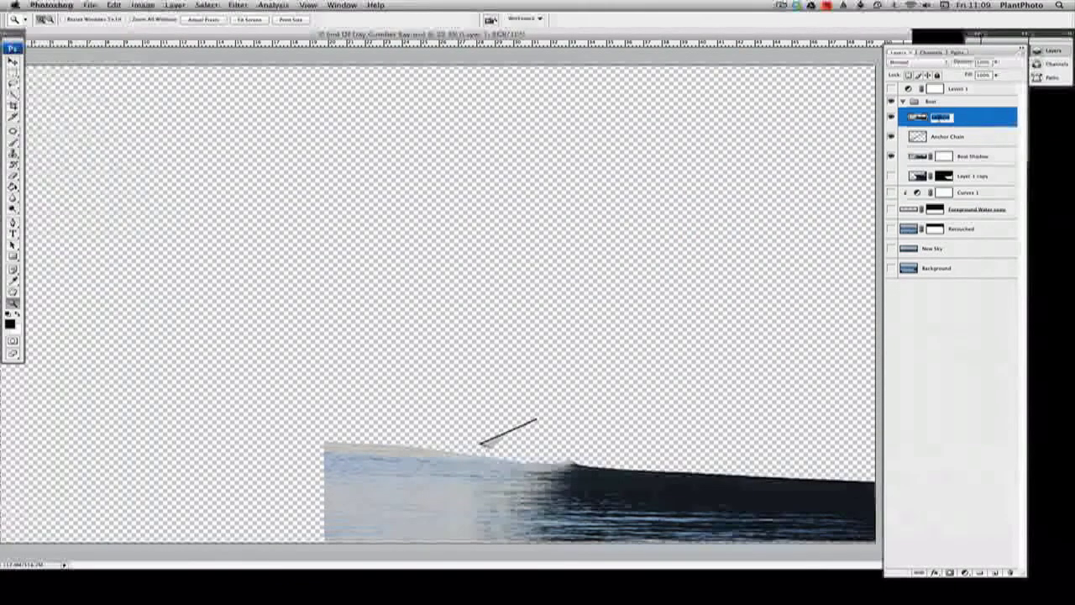
{"action": "type", "text": "Stamp t"}
{"action": "type", "text": "hain S"}
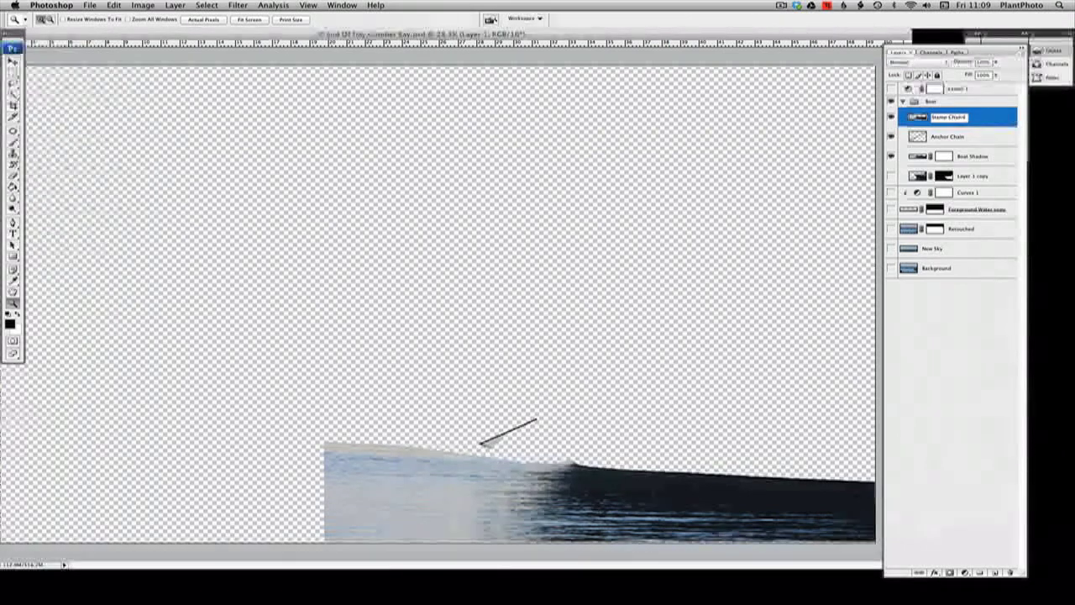
{"action": "type", "text": "ha"}
{"action": "type", "text": "dow"}
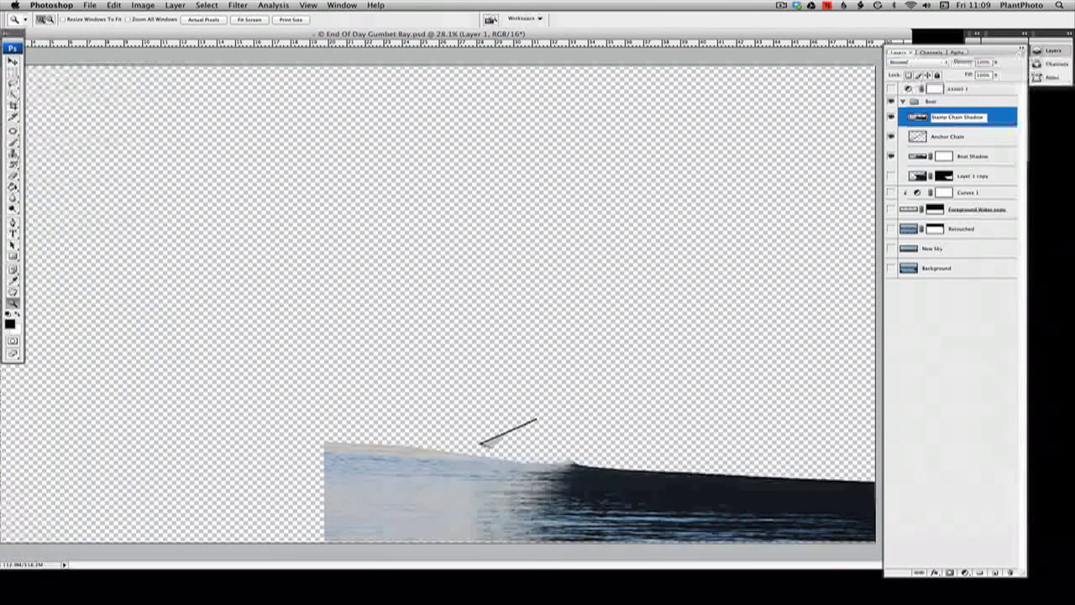
{"action": "key", "text": "Return"}
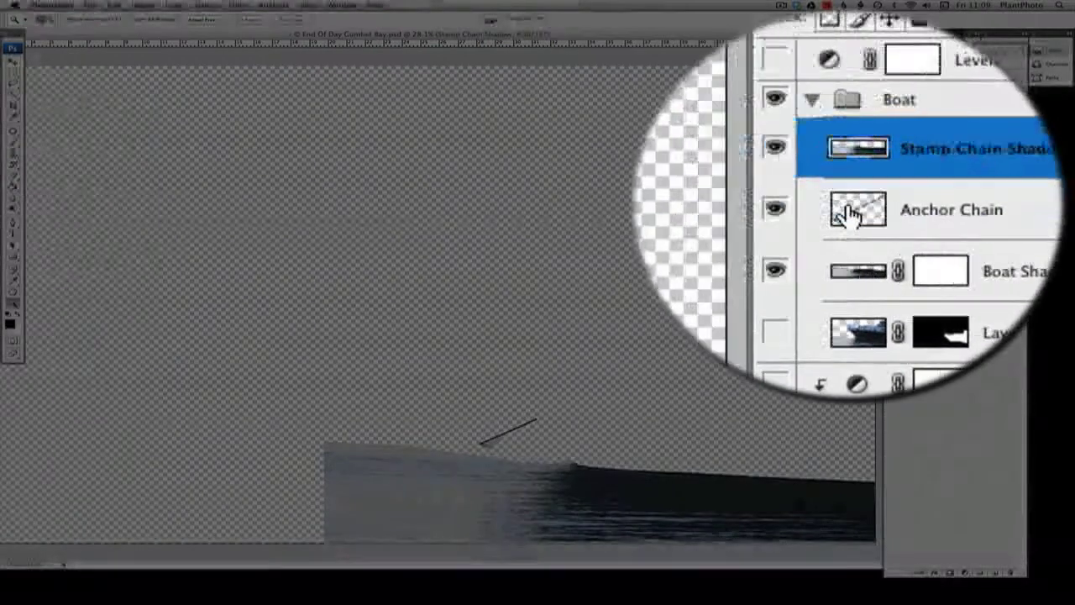
- Hide Anchor Chain and Boat Shadow, and show Layer 1 copy, Curves 1, Foreground Water copy, Retouched, New Sky and Background
{"action": "left_click", "coordinate": [851, 212]}
{"action": "left_click", "coordinate": [850, 213]}
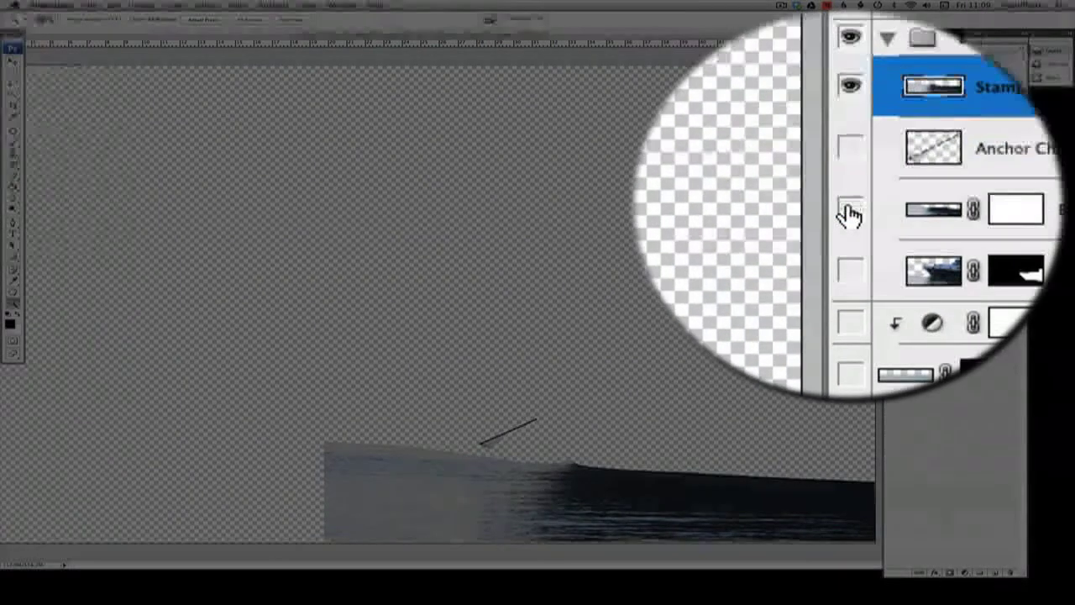
{"action": "left_click", "coordinate": [892, 175]}
{"action": "left_click_drag", "start_coordinate": [891, 192], "coordinate": [891, 210]}
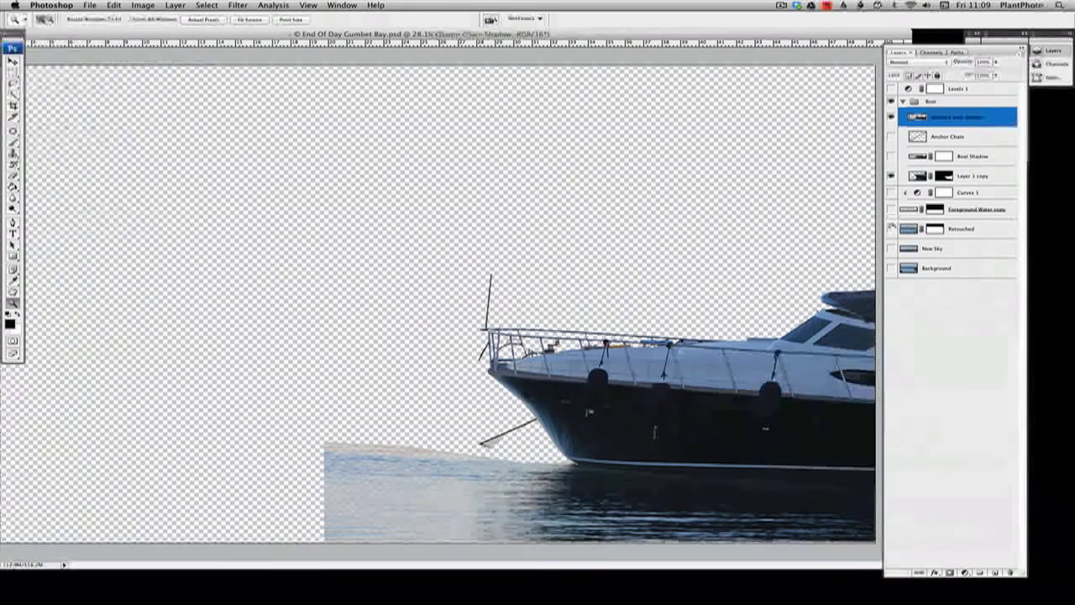
{"action": "left_click_drag", "start_coordinate": [891, 267], "coordinate": [891, 227]}
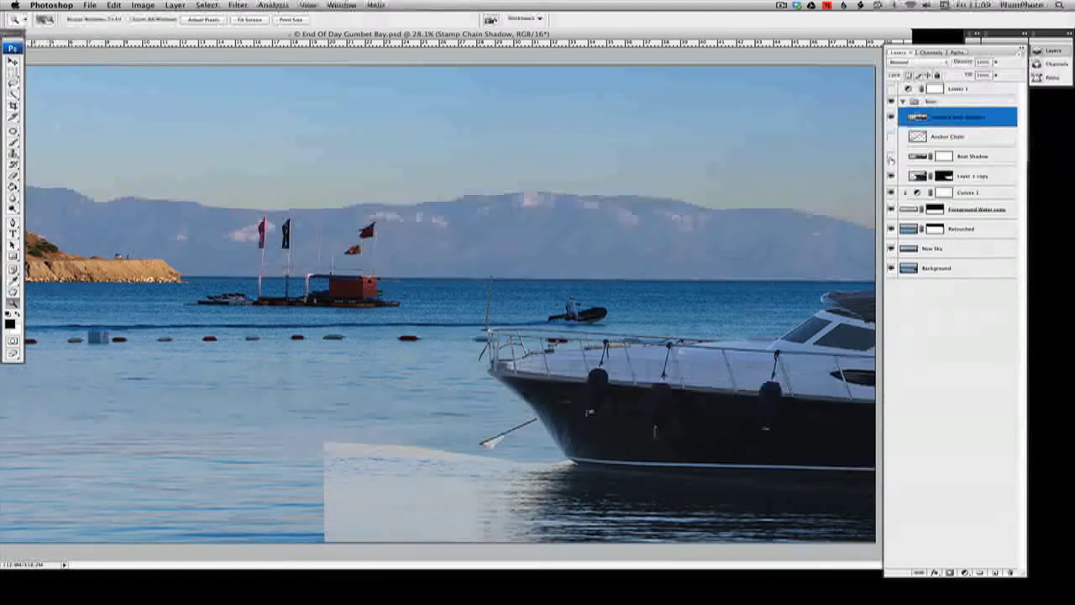
- Convert Layer 1 copy to a Smart Object and rename it Boat
{"action": "left_click", "coordinate": [976, 178]}
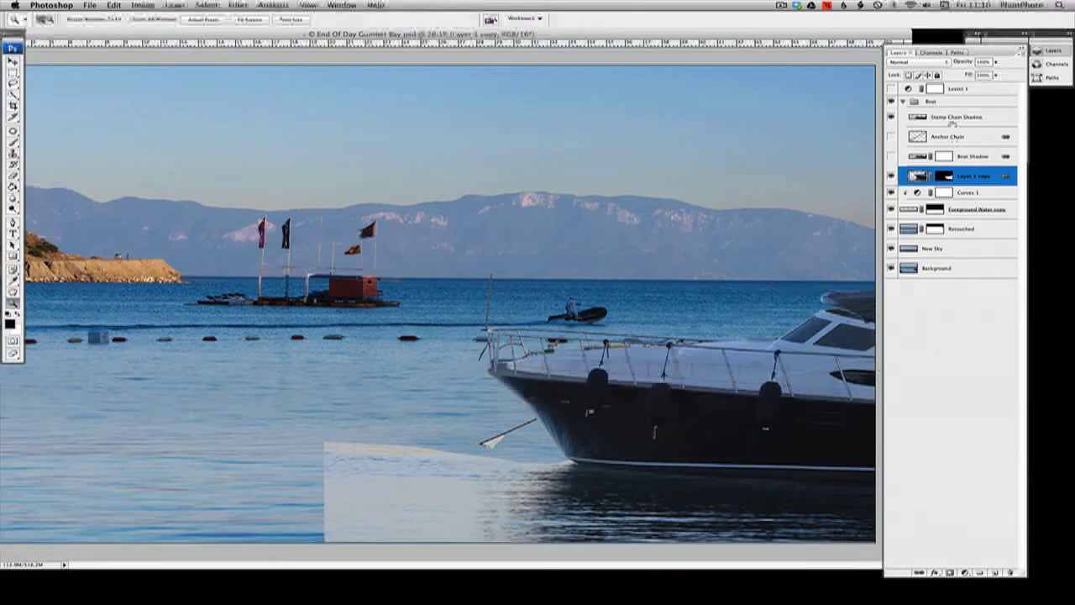
{"action": "right_click", "coordinate": [966, 186]}
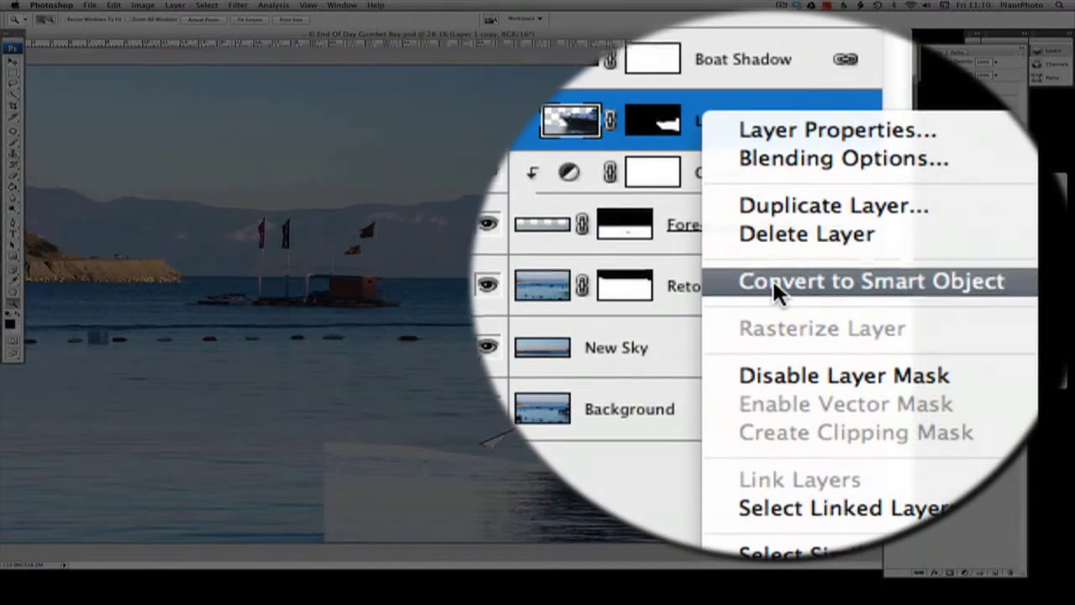
{"action": "left_click", "coordinate": [769, 283]}
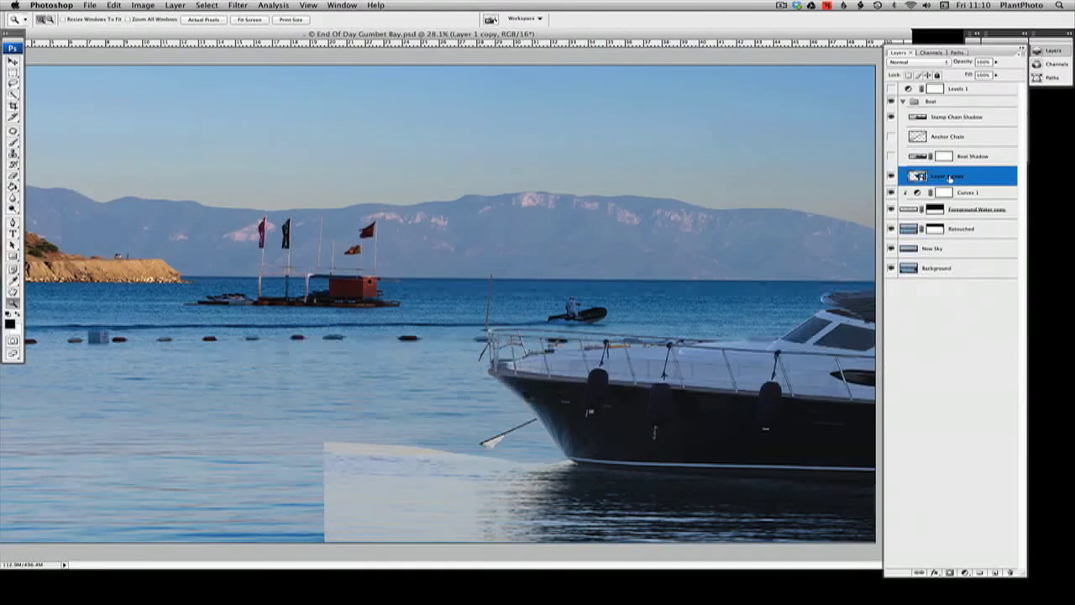
{"action": "type", "text": "Boat"}
{"action": "key", "text": "Return"}
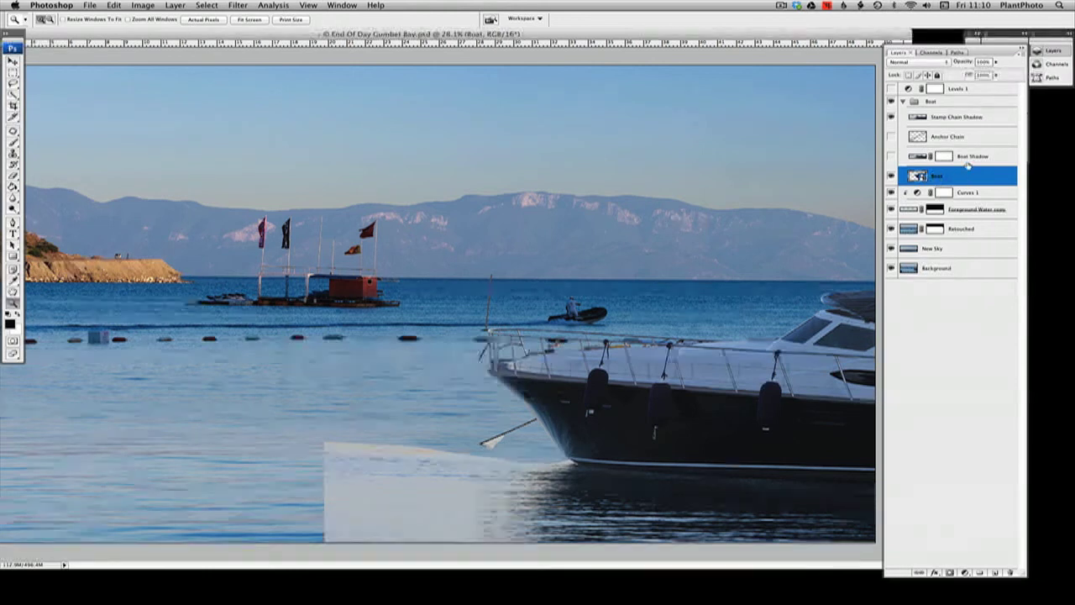
{"action": "double_click", "coordinate": [979, 177]}
{"action": "left_click", "coordinate": [861, 82]}
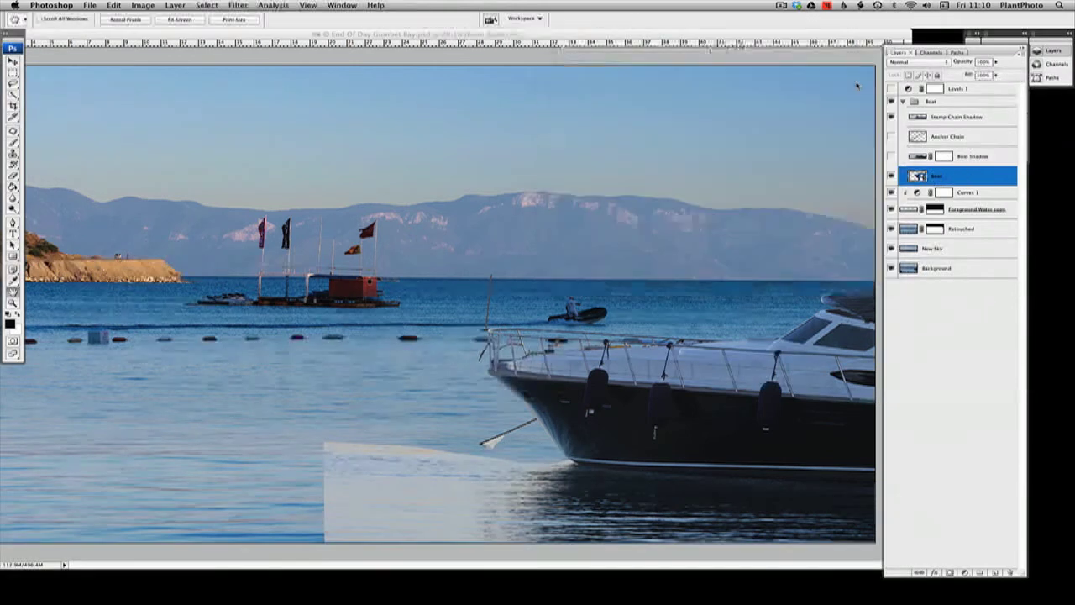
- Hide Stamp Chain Shadow and apply a Gaussian Blur with a radius of about 1.5 pixels to the Boat layer
{"action": "left_click", "coordinate": [892, 117]}
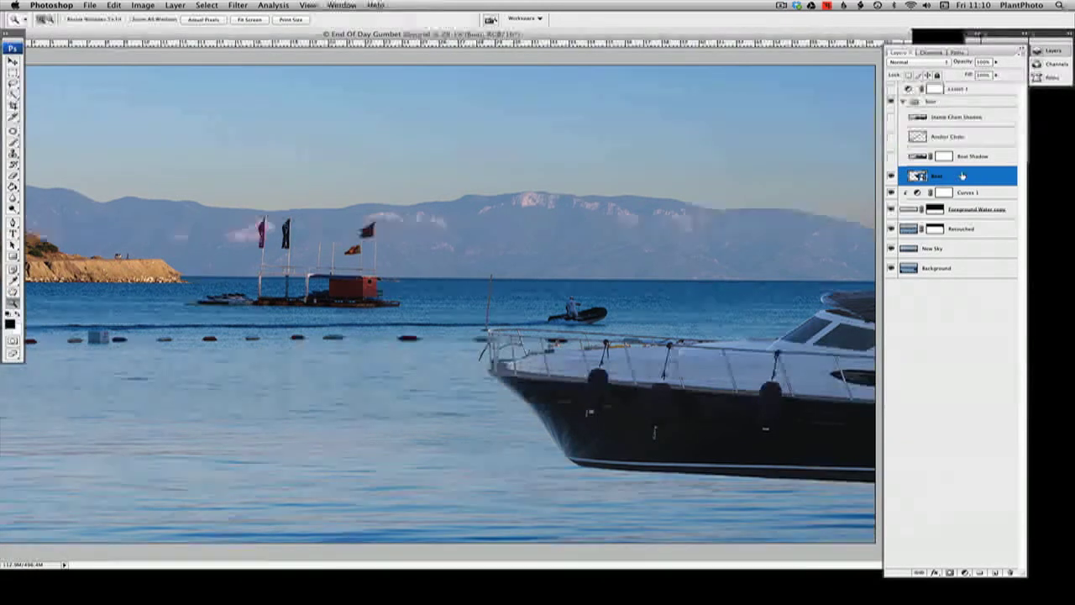
{"action": "left_click", "coordinate": [240, 7]}
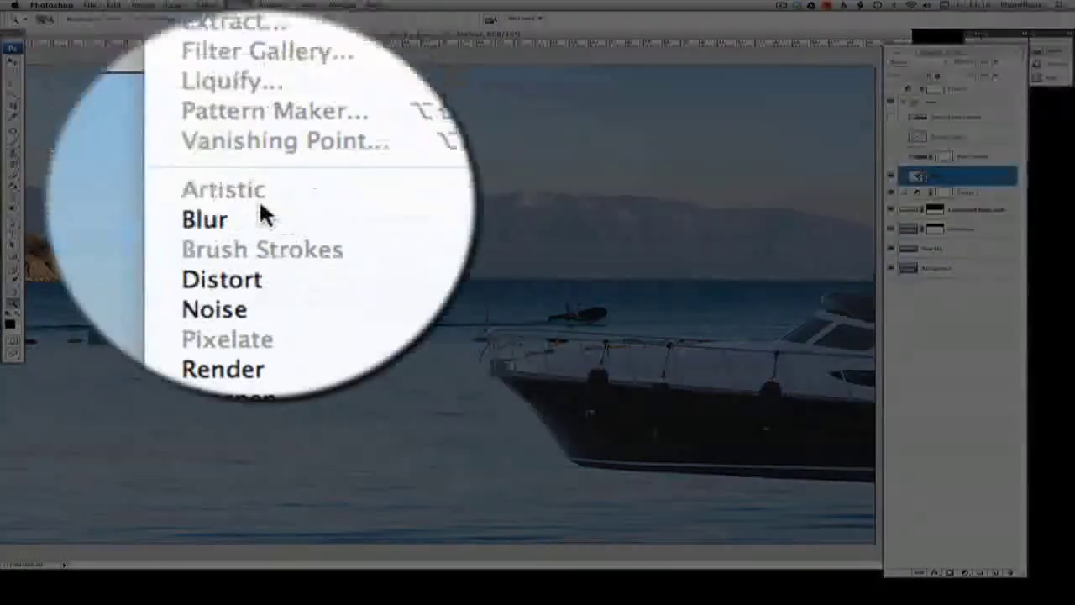
{"action": "mouse_move", "coordinate": [264, 136]}
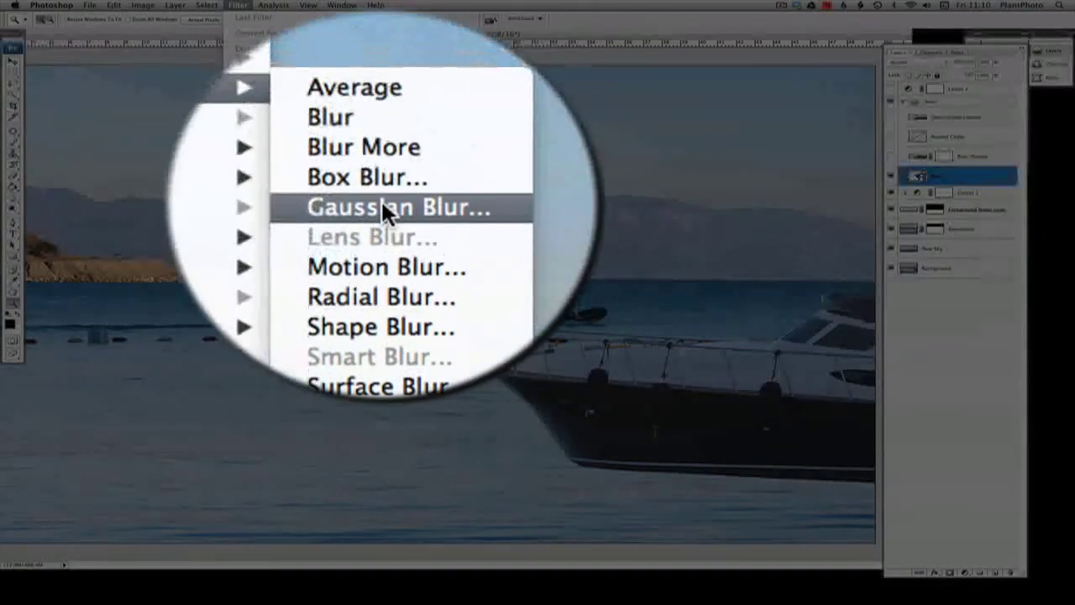
{"action": "left_click", "coordinate": [384, 210]}
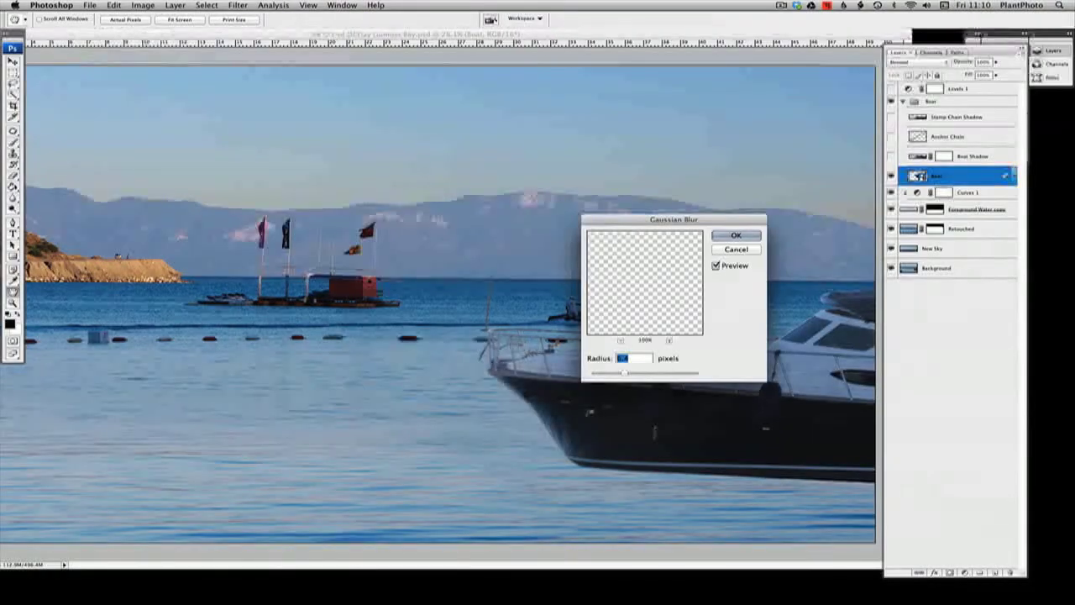
{"action": "left_click_drag", "start_coordinate": [608, 373], "coordinate": [592, 375]}
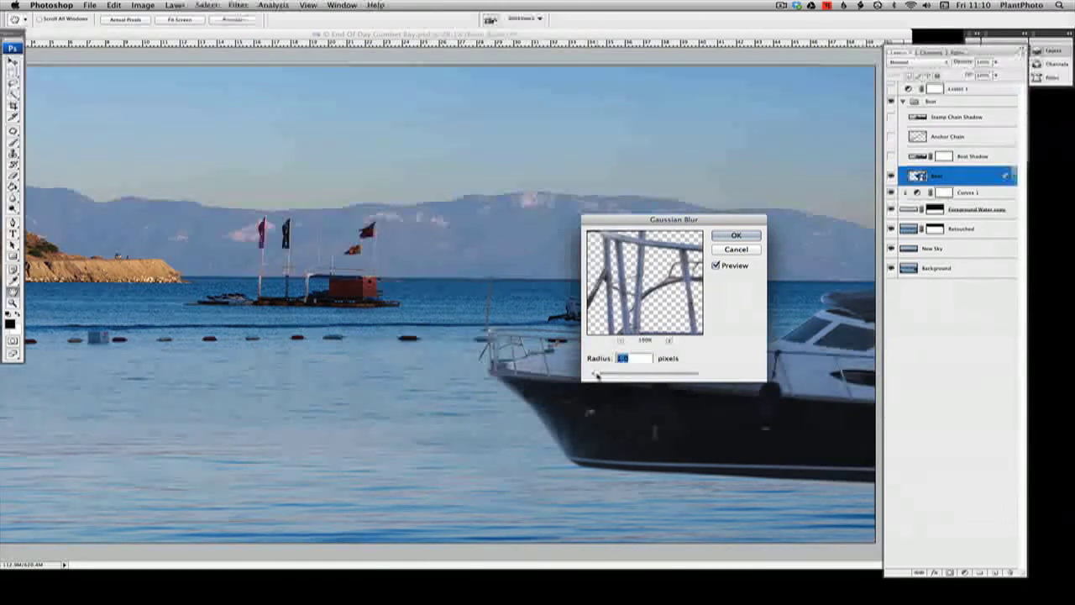
{"action": "left_click", "coordinate": [531, 401]}
{"action": "left_click_drag", "start_coordinate": [639, 232], "coordinate": [590, 393]}
{"action": "left_click_drag", "start_coordinate": [514, 454], "coordinate": [520, 455]}
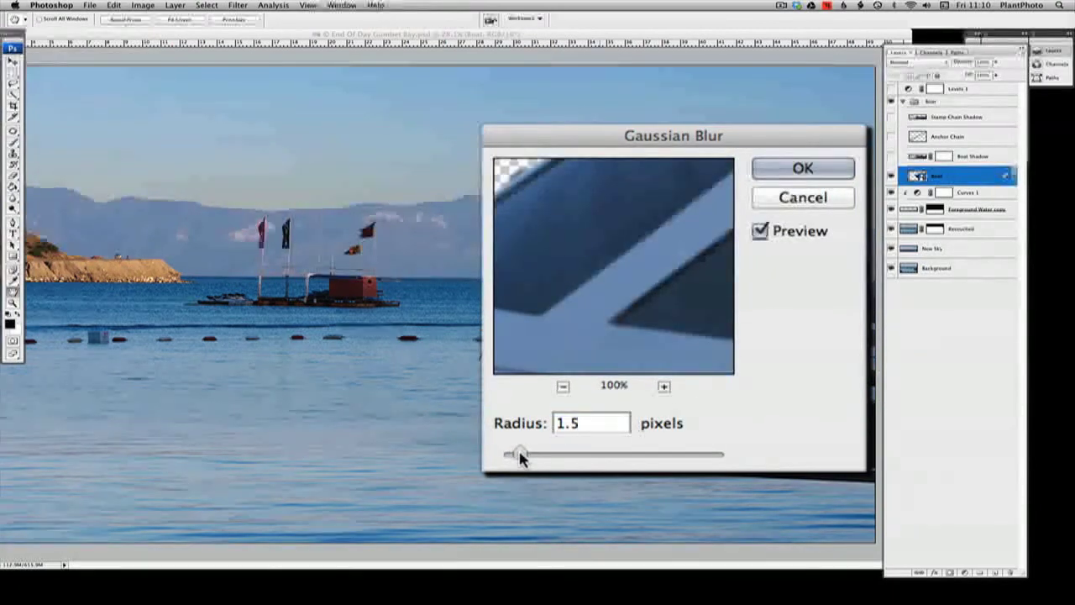
{"action": "left_click_drag", "start_coordinate": [521, 456], "coordinate": [523, 456]}
{"action": "key", "text": "Return"}
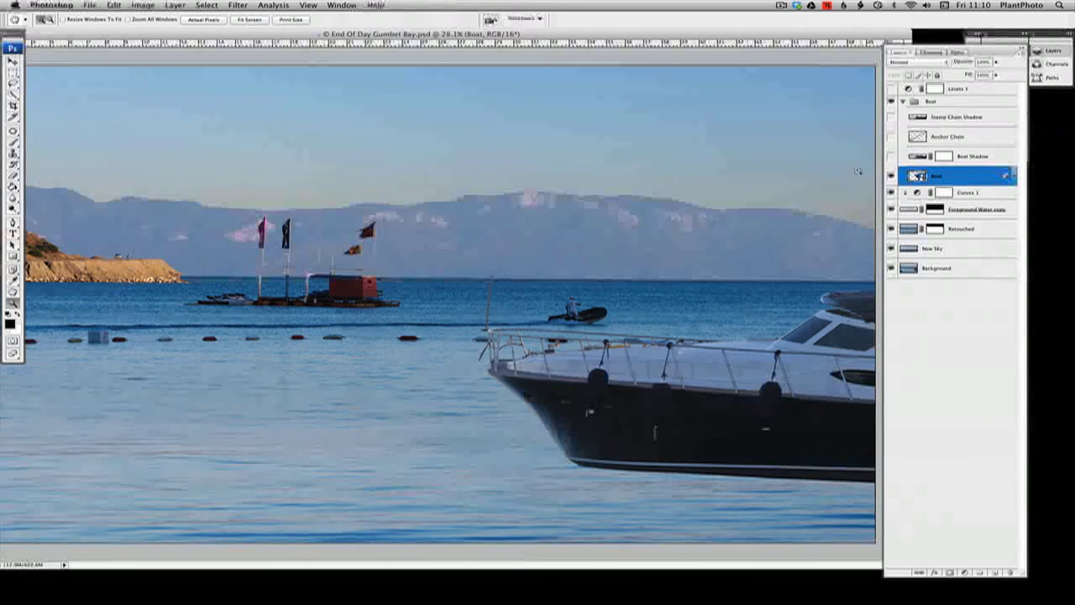
- Show the Stamp Chain Shadow layer and set its blend mode to Darken
{"action": "left_click", "coordinate": [958, 119]}
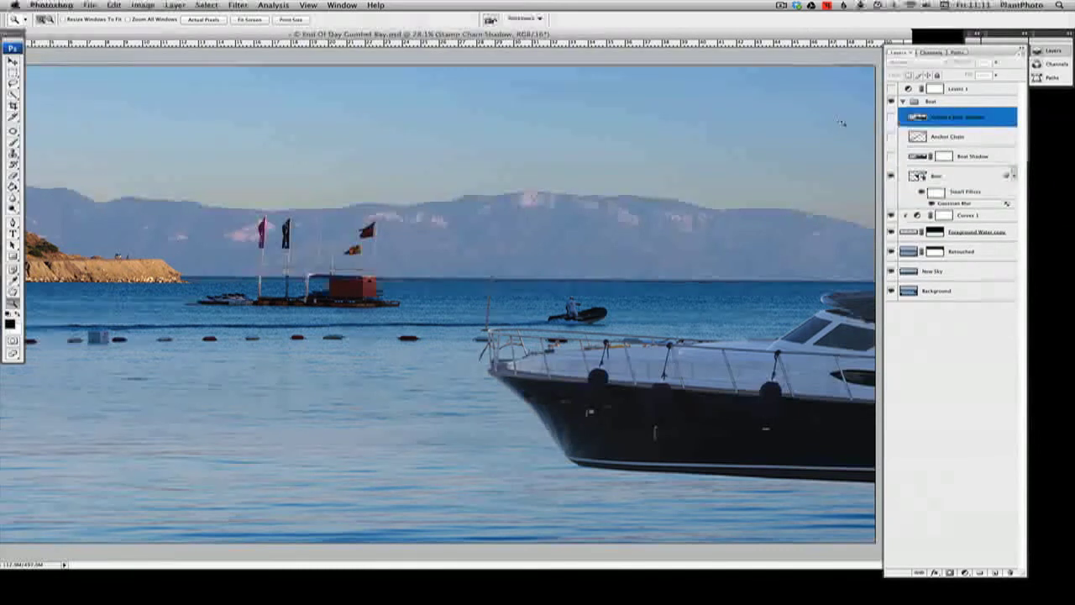
{"action": "left_click", "coordinate": [891, 118]}
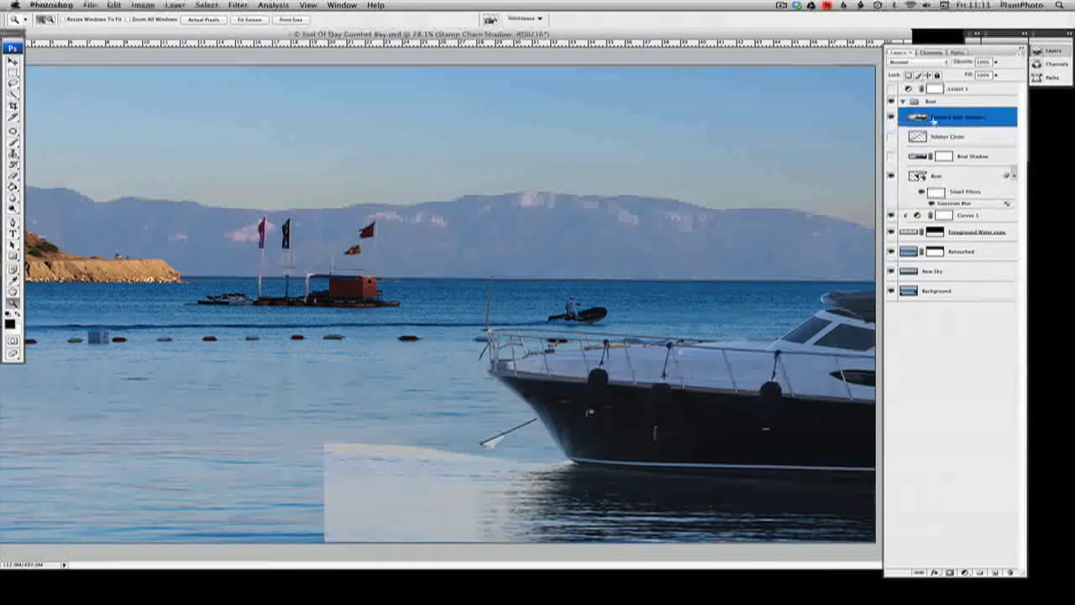
{"action": "left_click", "coordinate": [912, 61]}
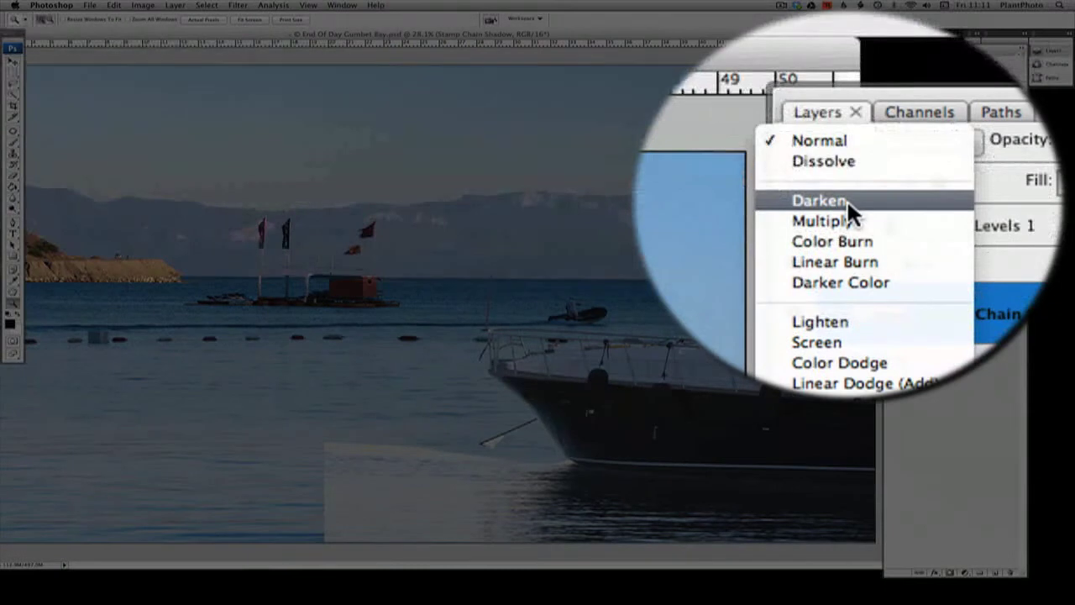
{"action": "left_click", "coordinate": [909, 83]}
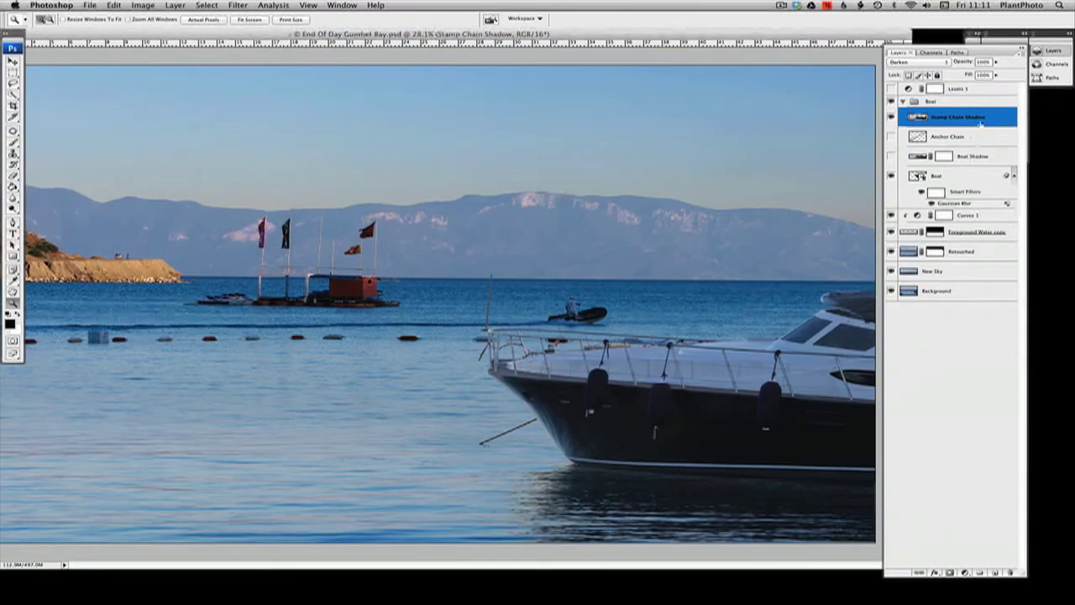
- Convert Stamp Chain Shadow to a Smart Object, apply Gaussian Blur to it and collapse its Smart Filters list
{"action": "right_click", "coordinate": [979, 120]}
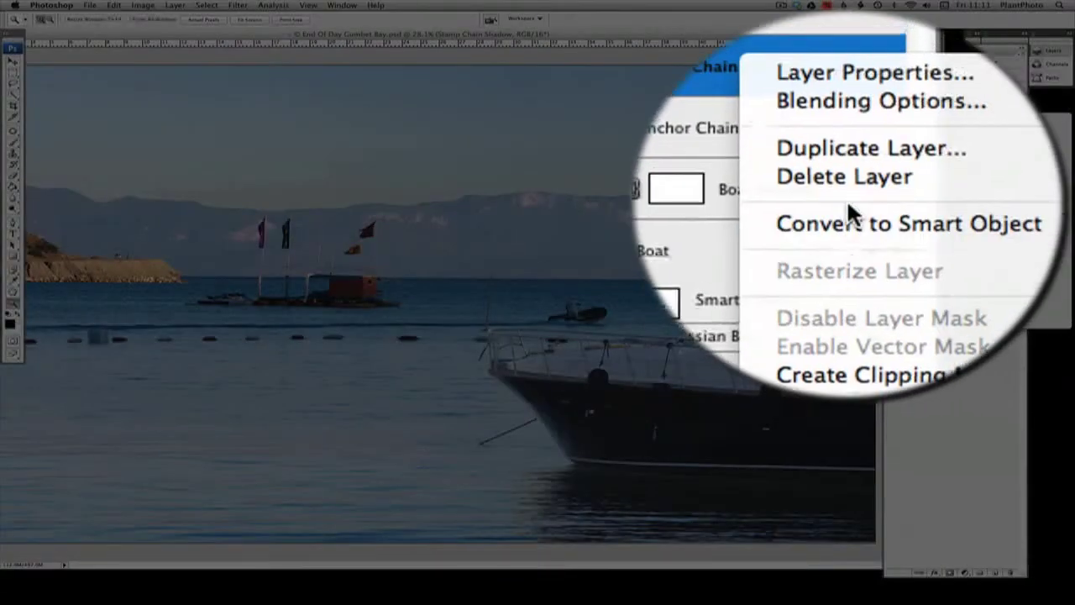
{"action": "left_click", "coordinate": [847, 208]}
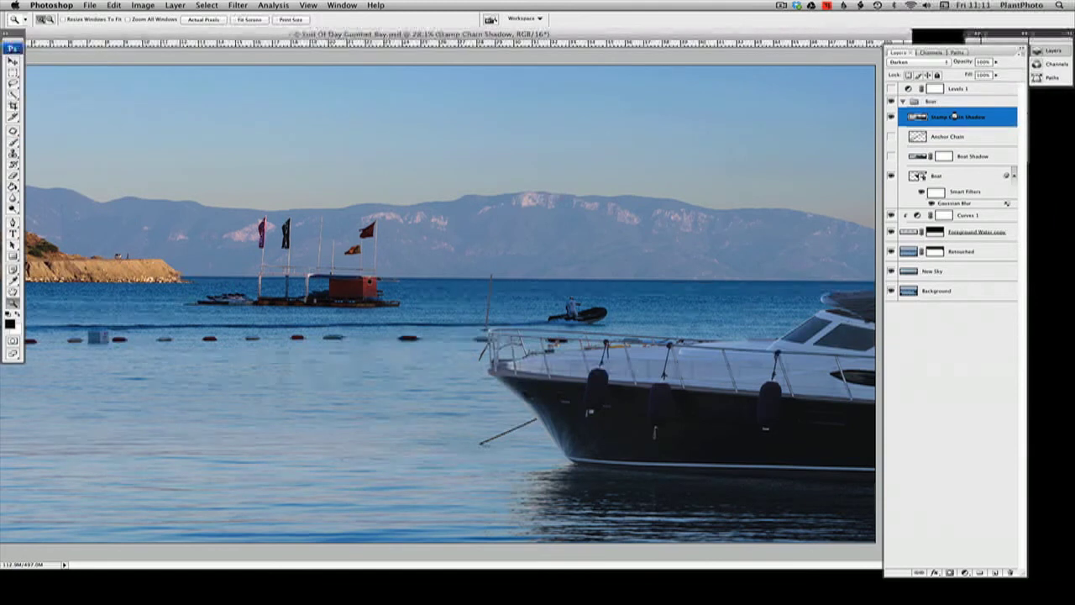
{"action": "double_click", "coordinate": [954, 117]}
{"action": "key", "text": "super+alt+f"}
{"action": "left_click", "coordinate": [736, 238]}
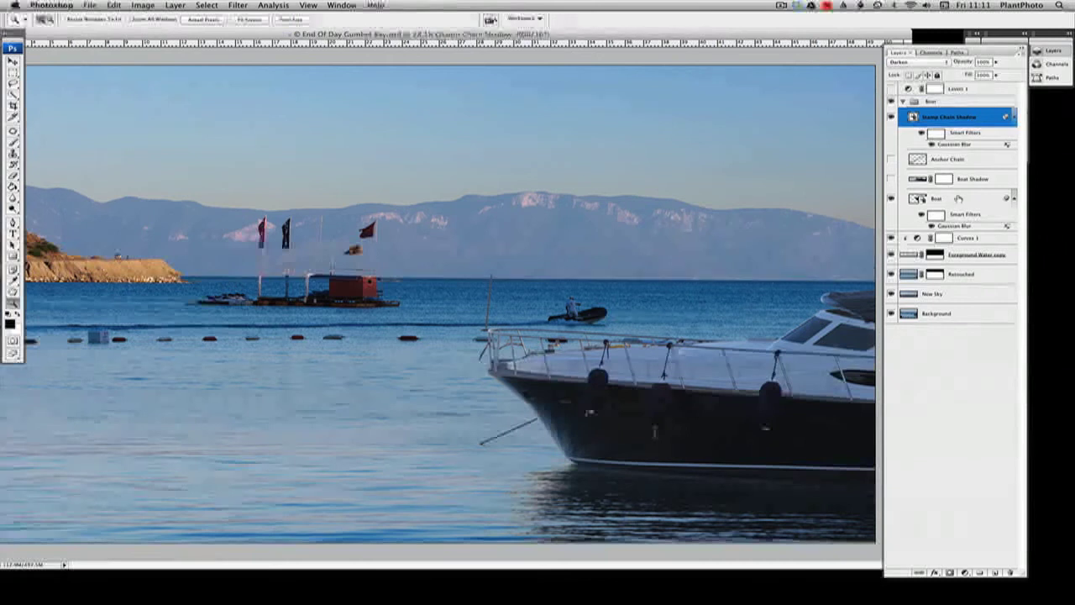
{"action": "left_click", "coordinate": [1014, 119]}
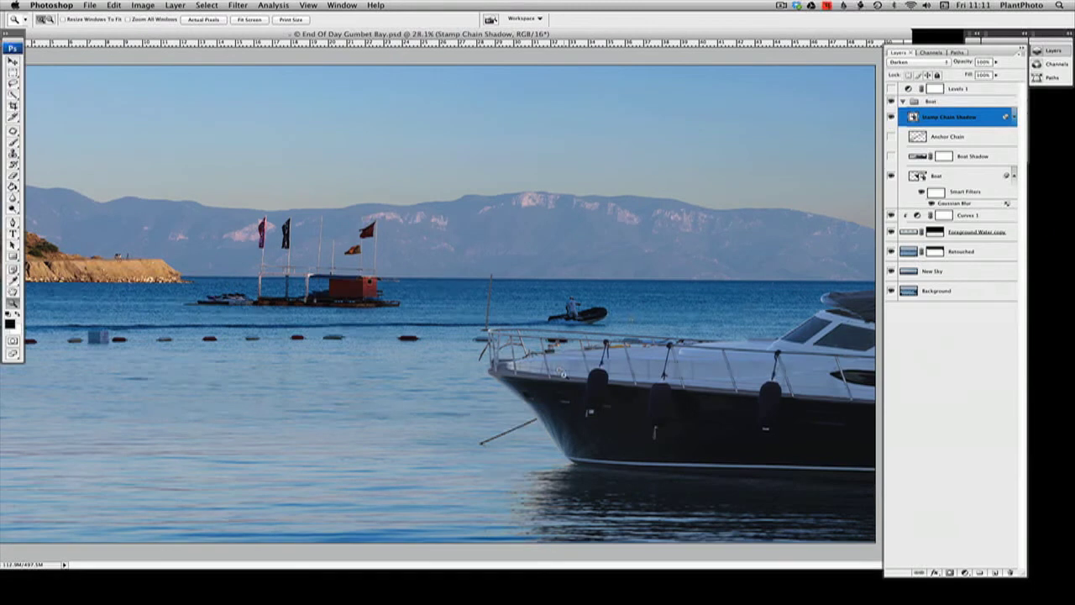
- Link the Stamp Chain Shadow, Anchor Chain, Boat Shadow and Boat layers together
{"action": "left_click_drag", "start_coordinate": [670, 514], "coordinate": [670, 514]}
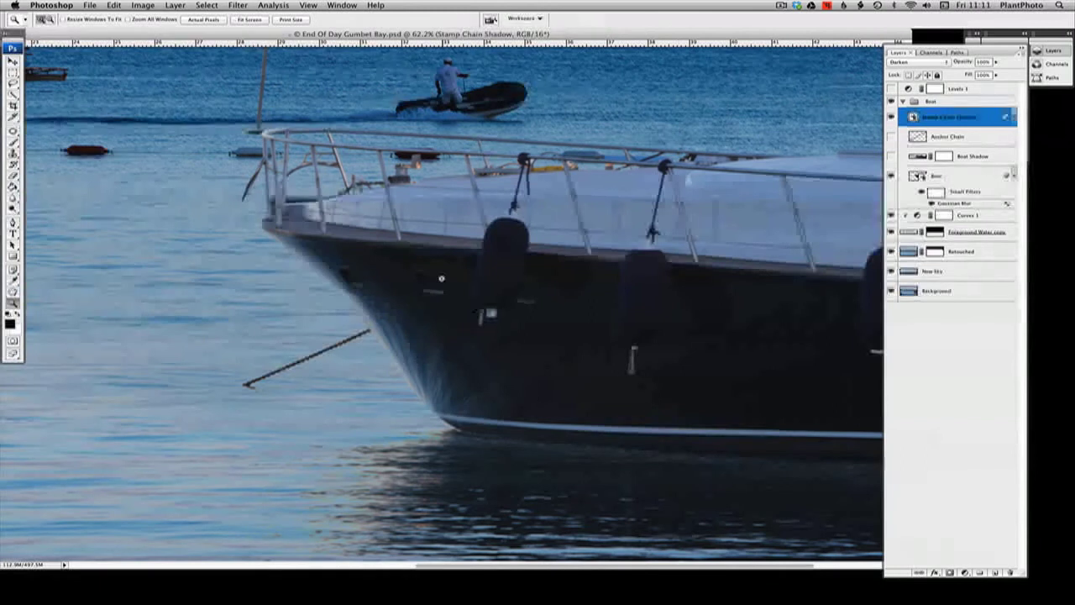
{"action": "right_click", "coordinate": [441, 278]}
{"action": "left_click", "coordinate": [443, 278]}
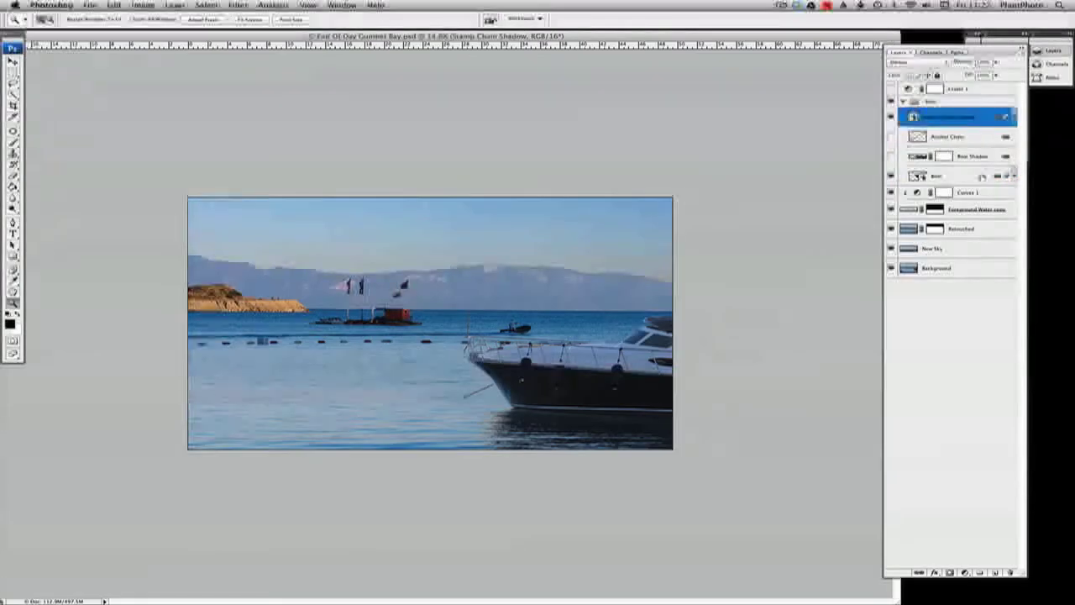
{"action": "left_click", "coordinate": [981, 176], "text": "shift"}
{"action": "left_click", "coordinate": [919, 572]}
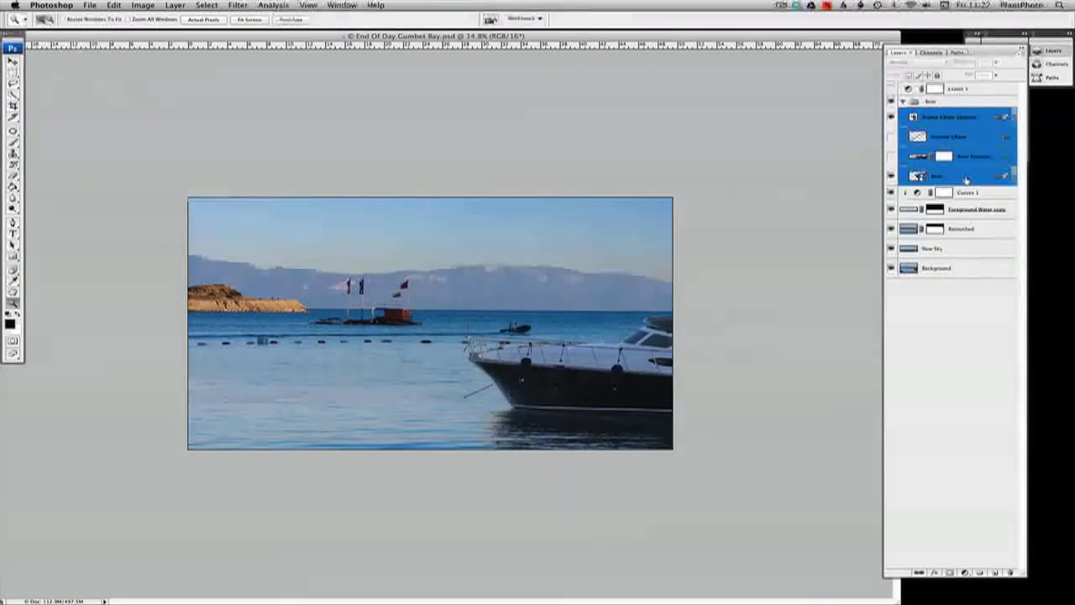
- Make only the Boat layer active and move the document window clear of the palettes
{"action": "left_click", "coordinate": [966, 178]}
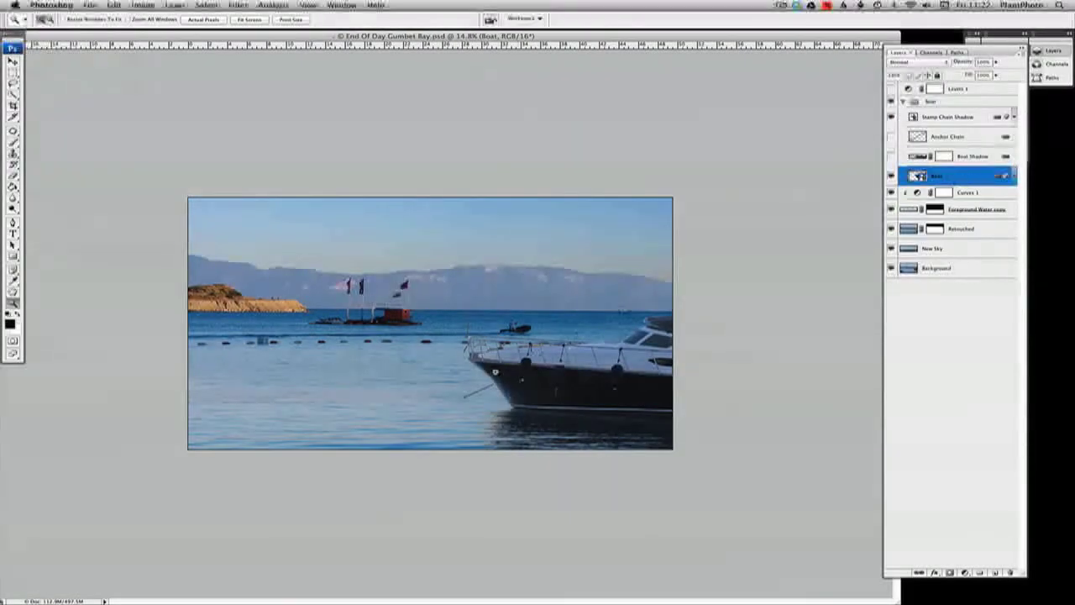
{"action": "left_click", "coordinate": [495, 372]}
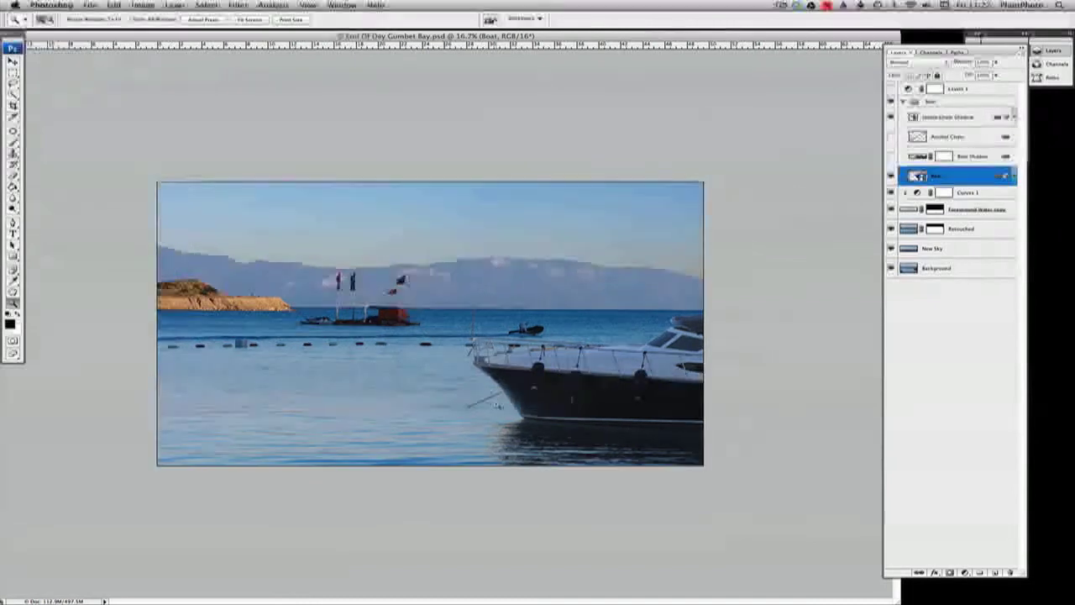
{"action": "left_click", "coordinate": [496, 406]}
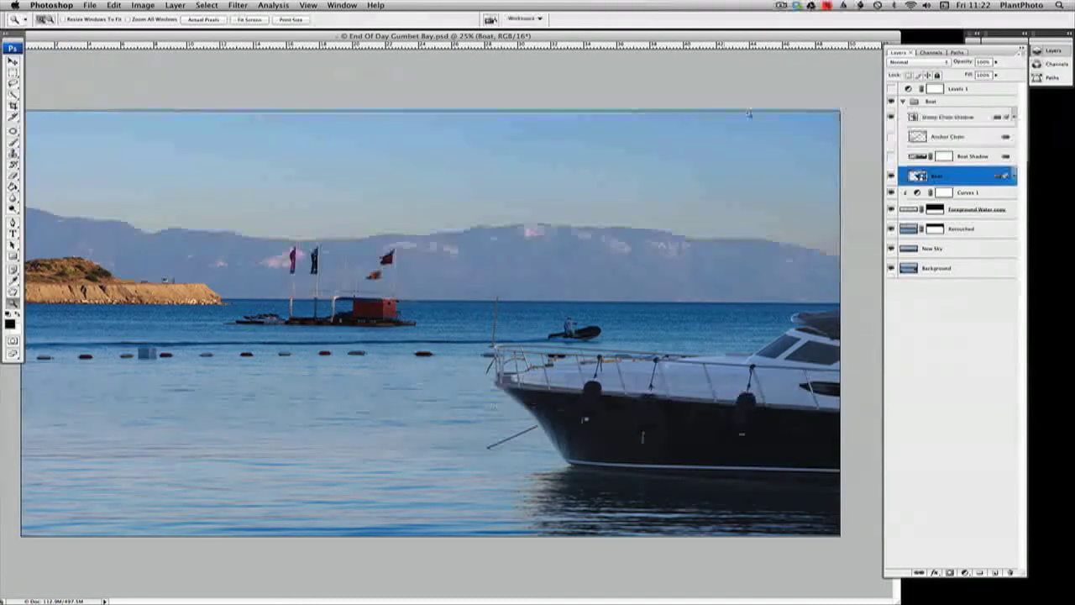
{"action": "left_click_drag", "start_coordinate": [772, 38], "coordinate": [744, 35]}
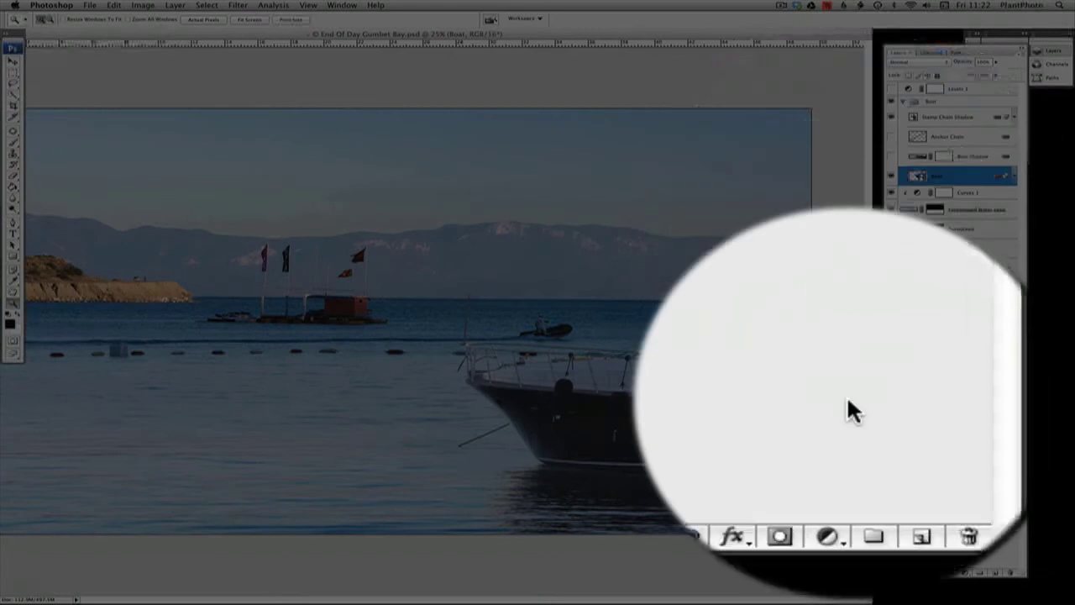
- Add a Curves adjustment layer above the Boat layer, darkening the midtones with a curve point at input 149, output 91
{"action": "left_click", "coordinate": [850, 490]}
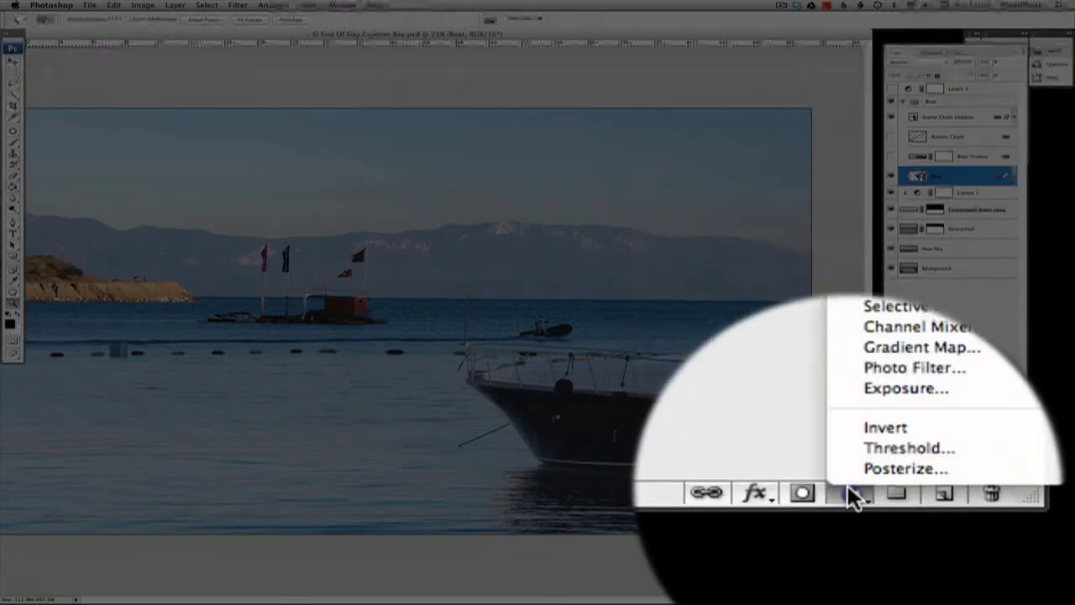
{"action": "left_click", "coordinate": [850, 393]}
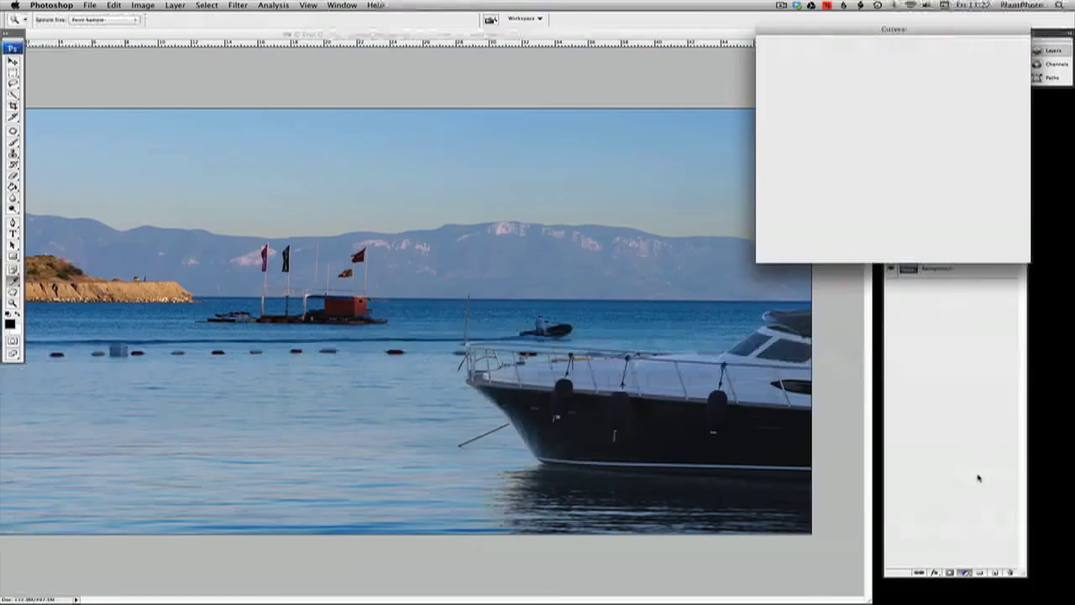
{"action": "left_click_drag", "start_coordinate": [914, 38], "coordinate": [650, 25]}
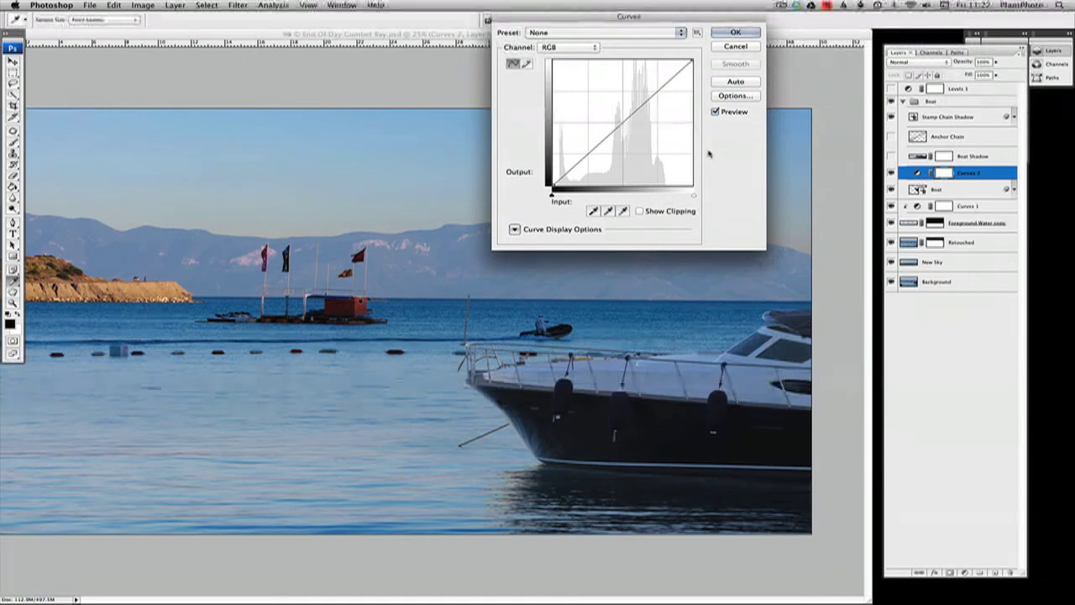
{"action": "left_click_drag", "start_coordinate": [621, 124], "coordinate": [634, 141]}
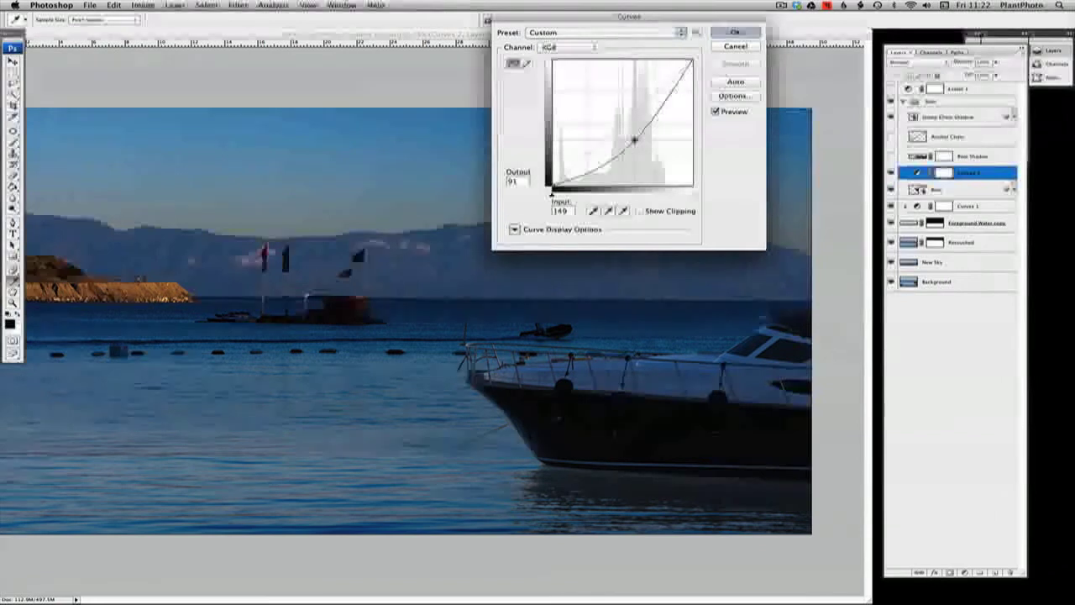
{"action": "left_click", "coordinate": [736, 33]}
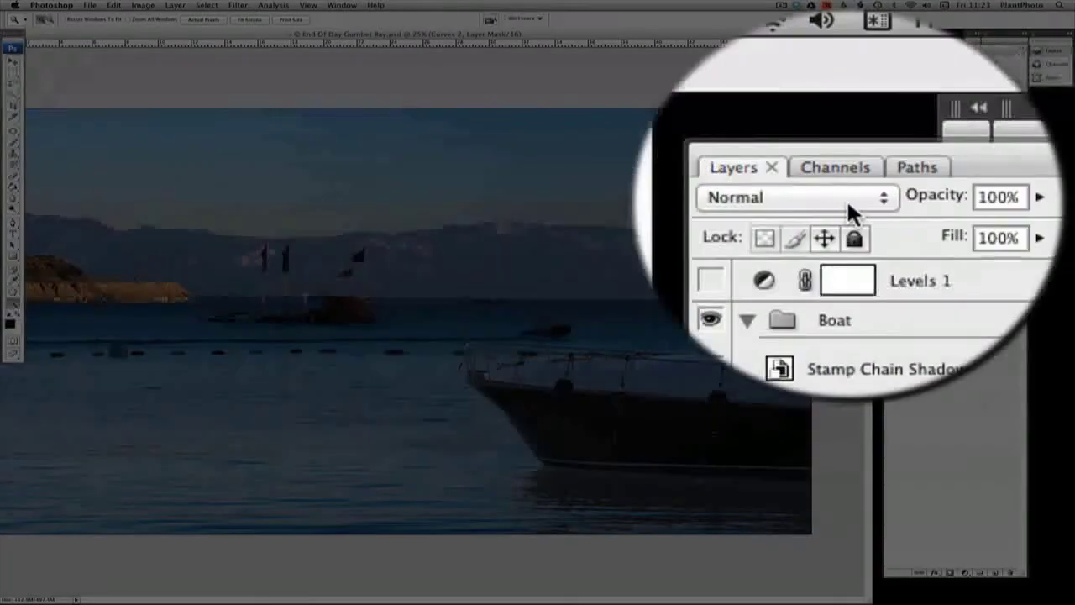
- Try the Luminosity blend mode on the Curves 2 layer and return it to Normal
{"action": "left_click", "coordinate": [847, 199]}
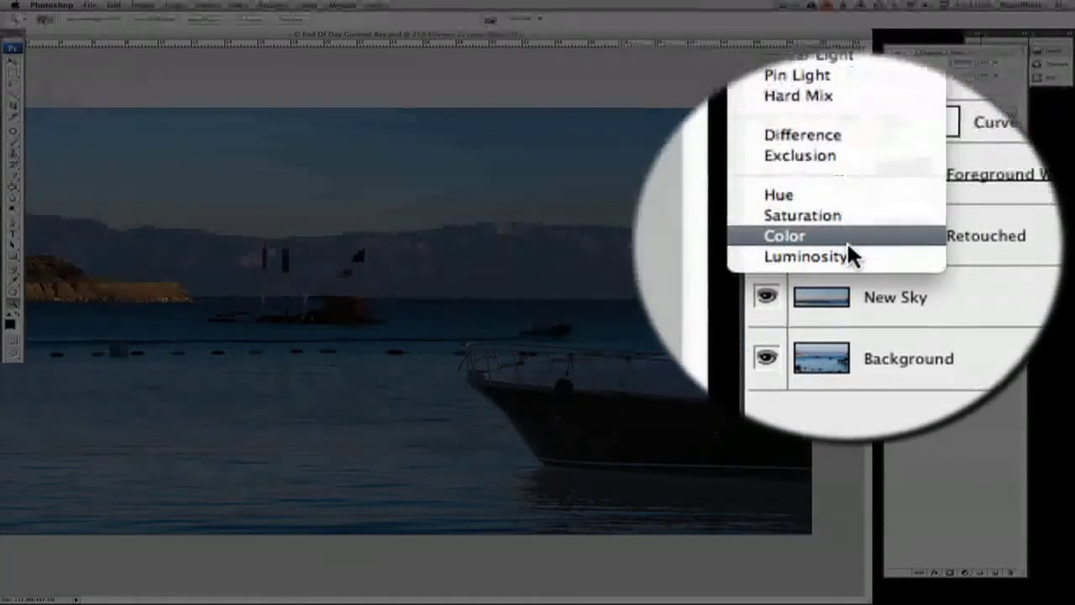
{"action": "left_click", "coordinate": [918, 246]}
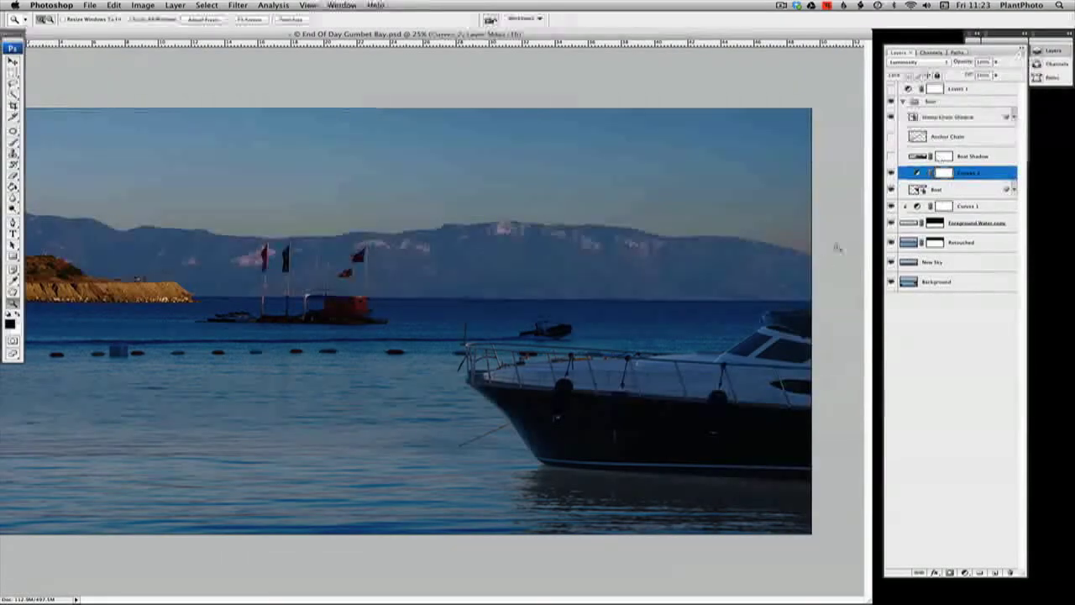
{"action": "left_click", "coordinate": [931, 64]}
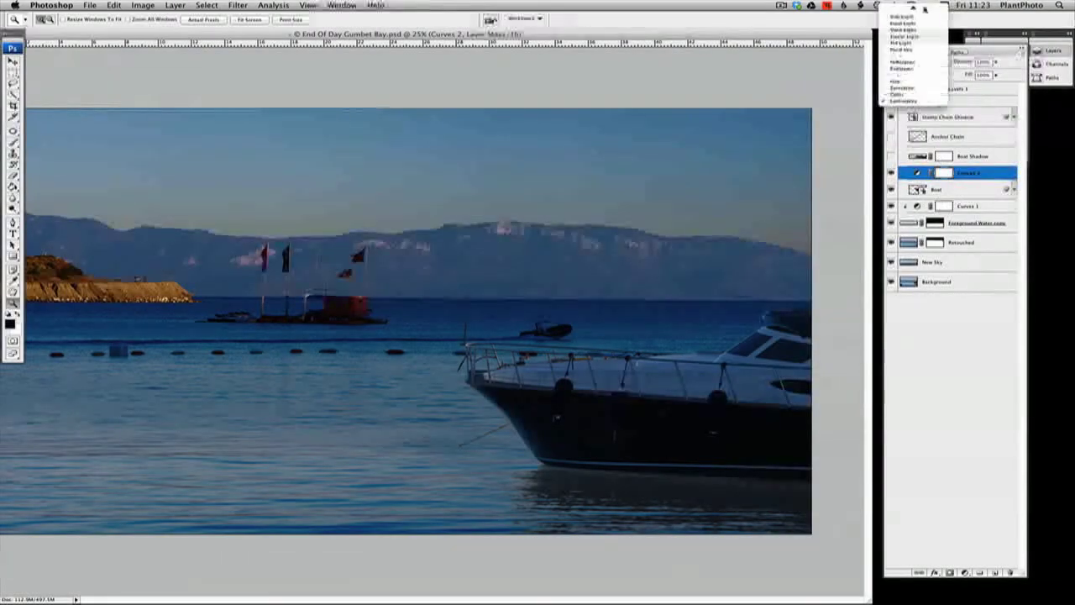
{"action": "left_click", "coordinate": [927, 8]}
- Clip the Curves 2 adjustment layer to the Boat layer with a clipping mask
{"action": "left_click", "coordinate": [985, 173]}
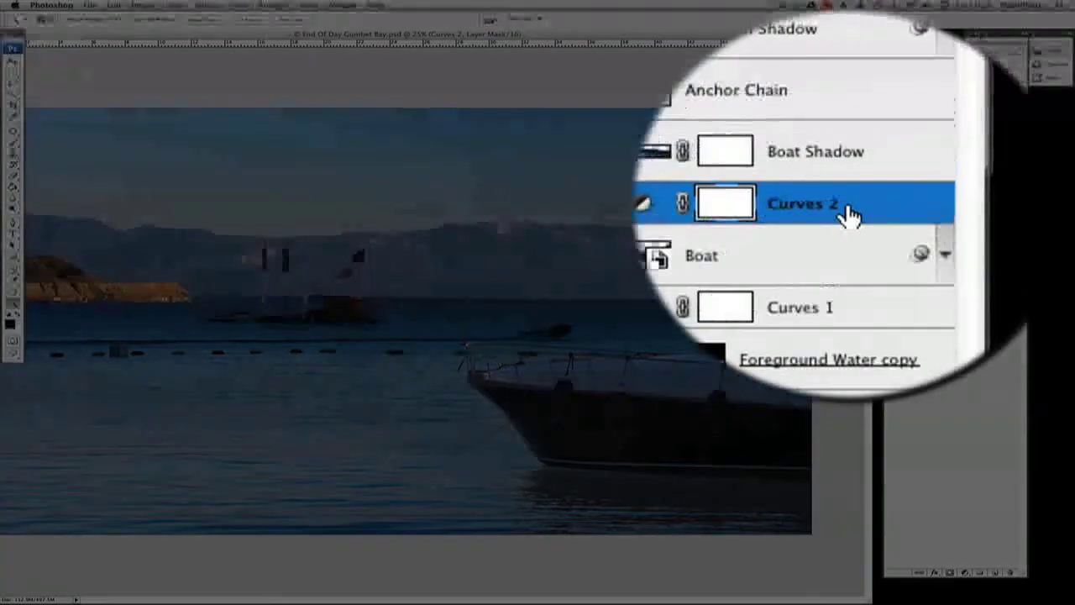
{"action": "right_click", "coordinate": [985, 174]}
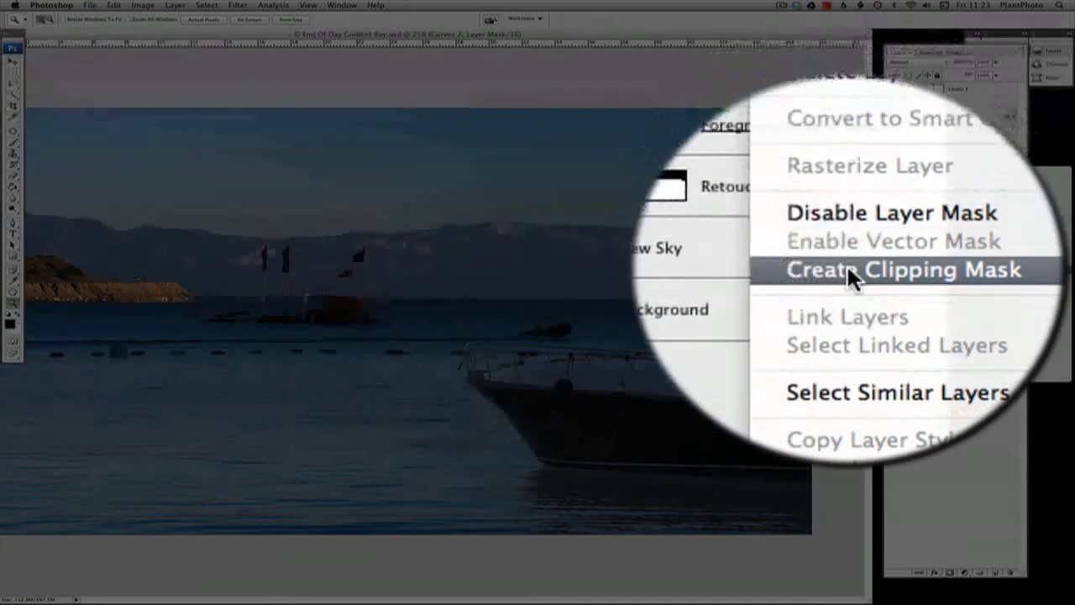
{"action": "left_click", "coordinate": [846, 265]}
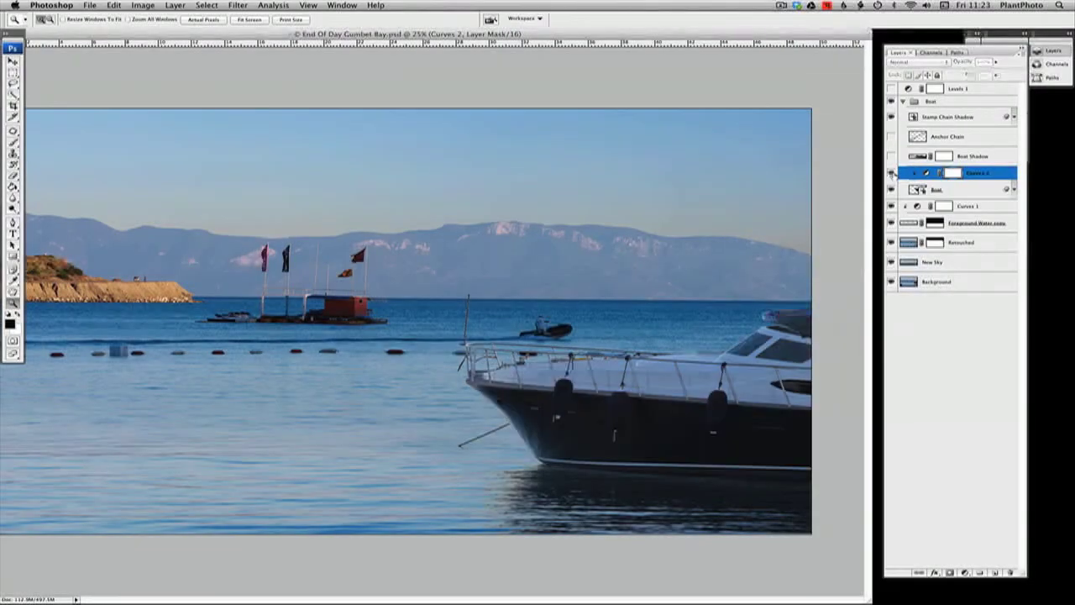
- Compare the boat with the clipped Curves 2 adjustment hidden and shown, leaving the adjustment visible
{"action": "left_click", "coordinate": [891, 173]}
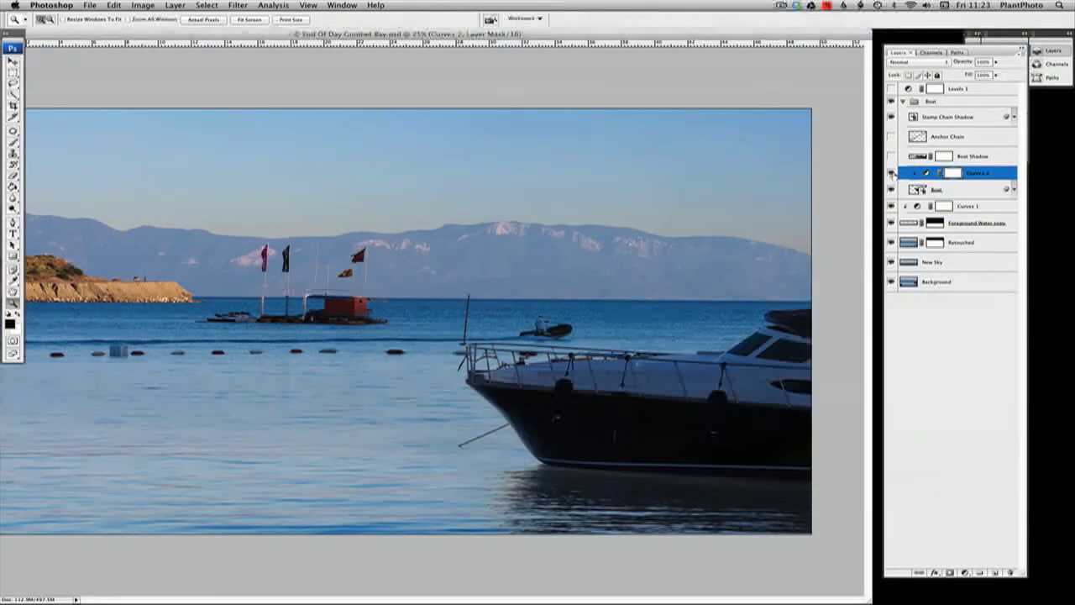
{"action": "left_click", "coordinate": [892, 173]}
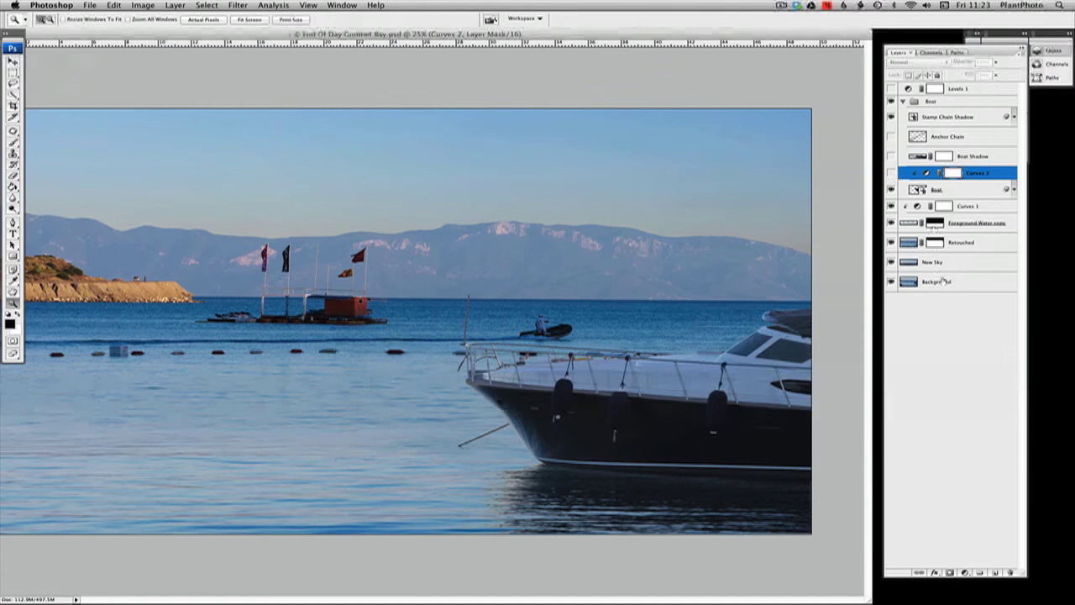
{"action": "left_click", "coordinate": [891, 173]}
{"action": "left_click", "coordinate": [891, 173]}
{"action": "left_click", "coordinate": [891, 173]}
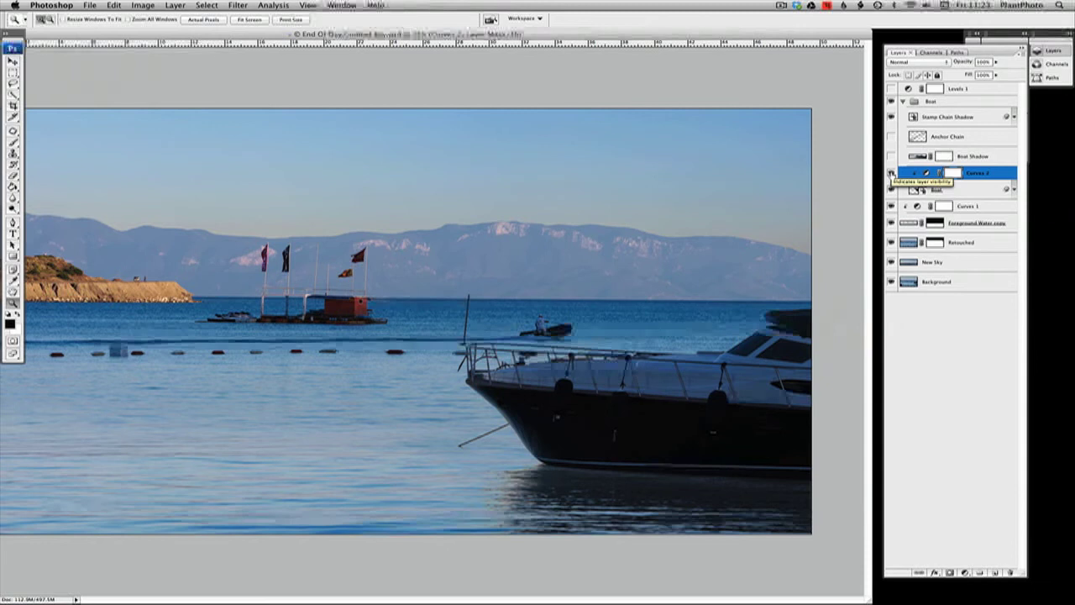
{"action": "left_click", "coordinate": [891, 173]}
{"action": "left_click", "coordinate": [892, 173]}
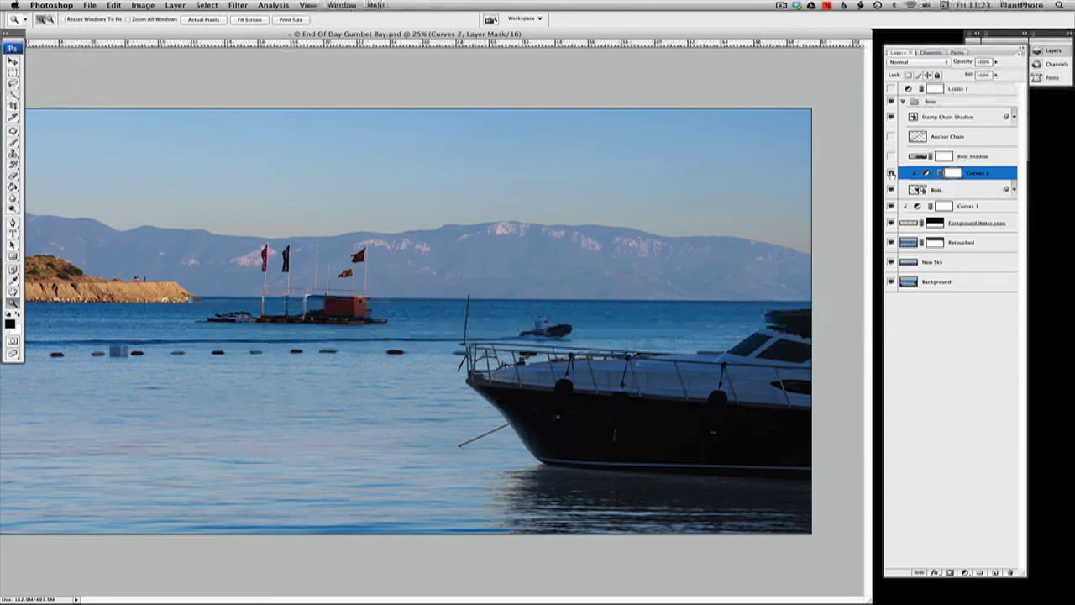
{"action": "left_click", "coordinate": [891, 173]}
{"action": "left_click", "coordinate": [892, 173]}
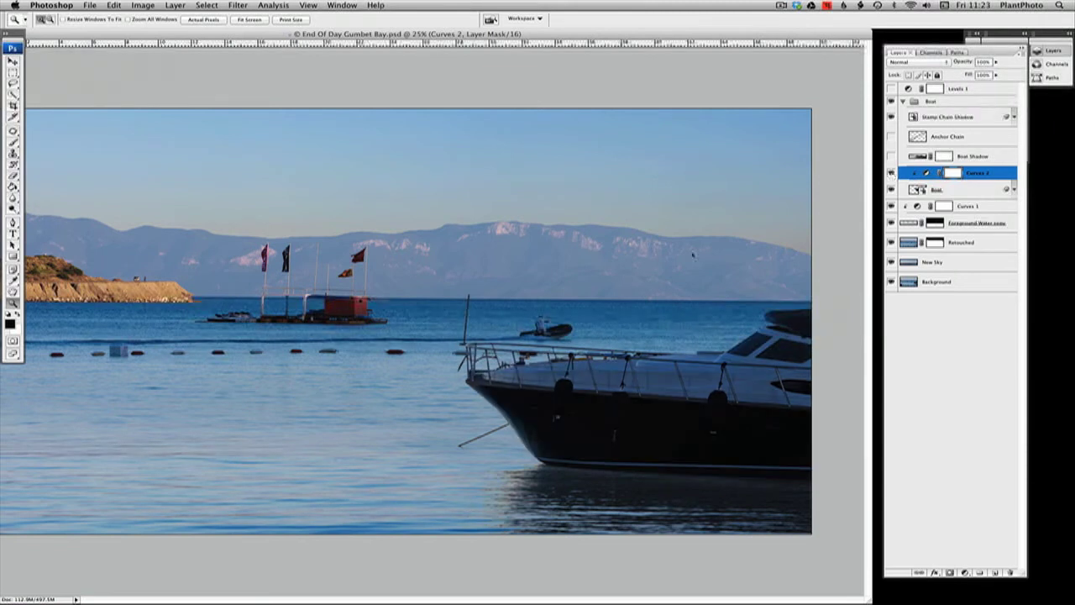
{"action": "scroll", "coordinate": [531, 310], "scroll_direction": "down", "scroll_amount": 3}
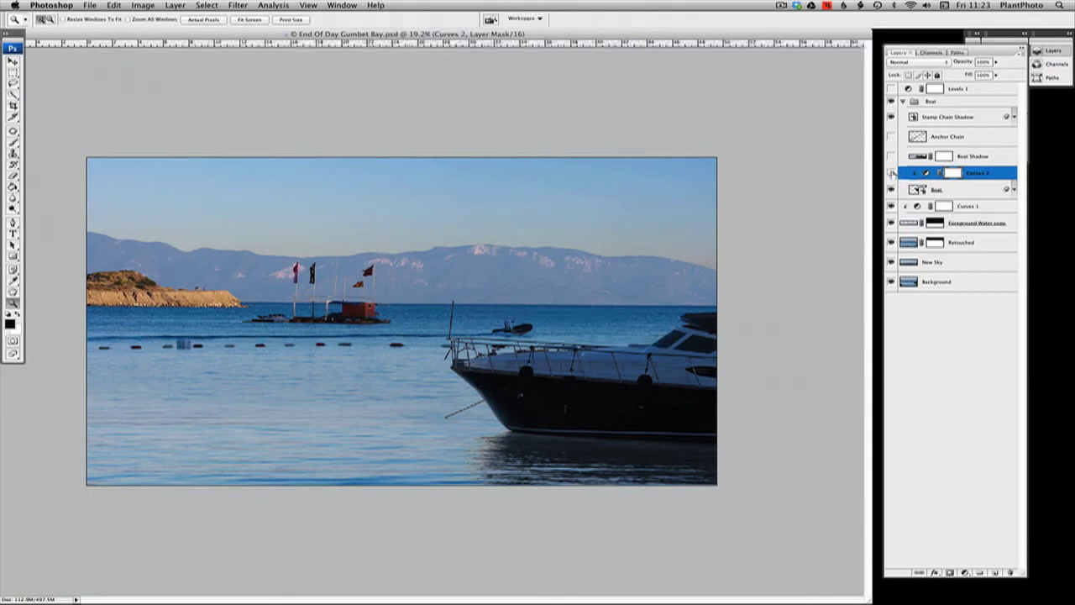
{"action": "left_click", "coordinate": [891, 173]}
{"action": "left_click", "coordinate": [892, 173]}
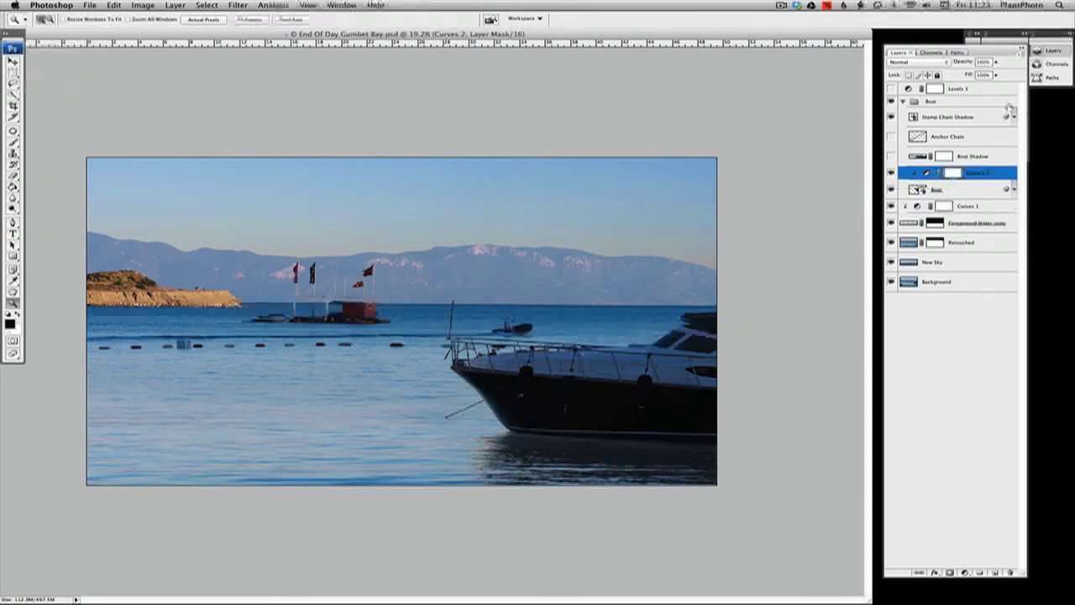
- Collapse and select the Boat group, show the Levels 1 layer and compare the image with the group hidden and shown
{"action": "left_click", "coordinate": [903, 101]}
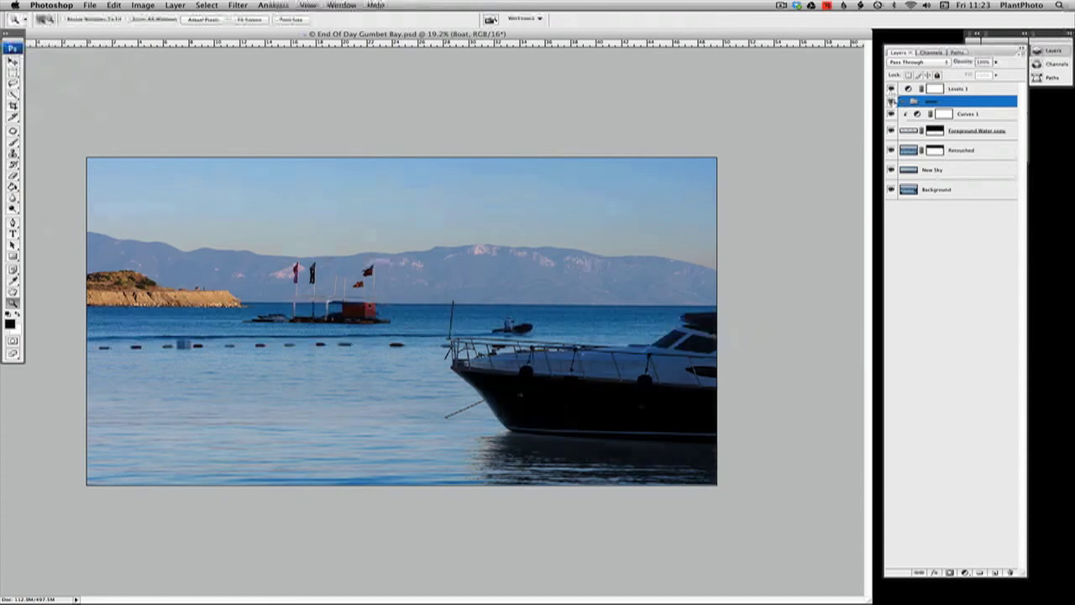
{"action": "left_click", "coordinate": [891, 100]}
{"action": "left_click", "coordinate": [891, 101]}
{"action": "left_click", "coordinate": [891, 101]}
{"action": "left_click", "coordinate": [892, 101]}
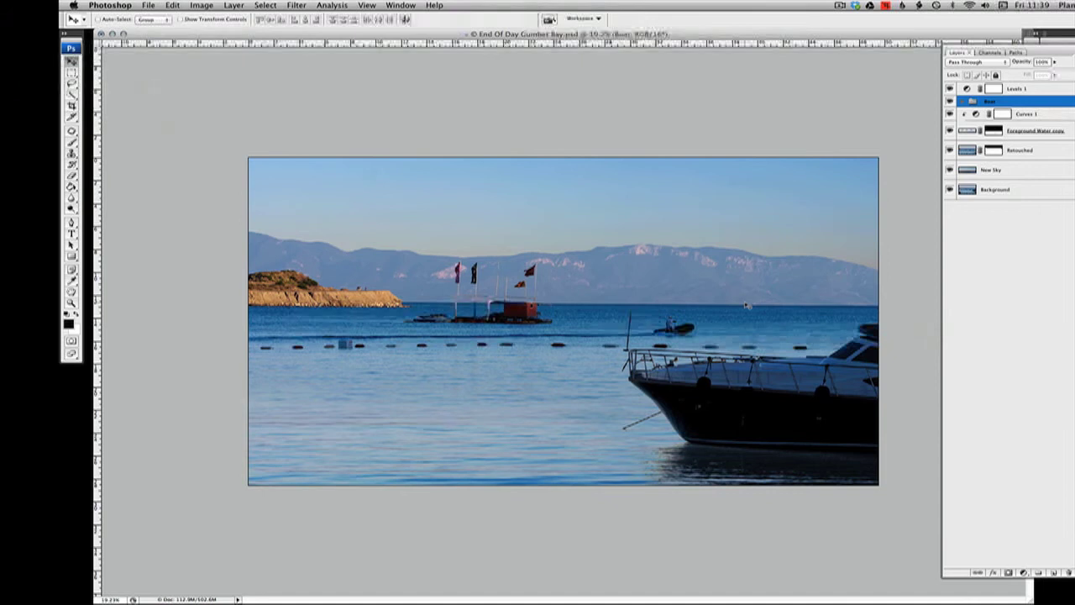
- Compare the Boat group's position before and after its last move, keeping the move
{"action": "key", "text": "super+z"}
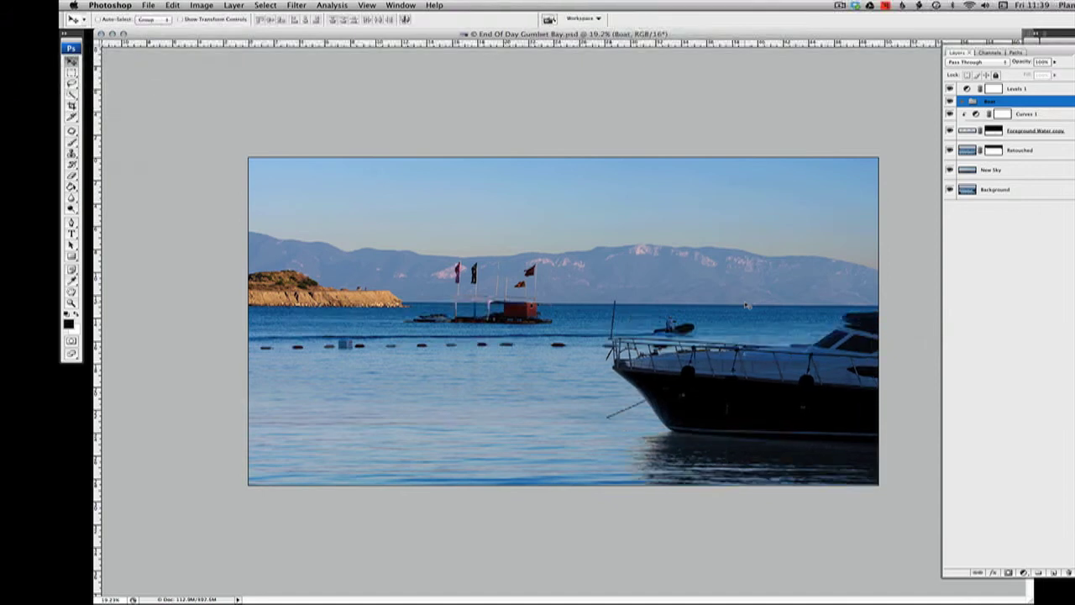
{"action": "key", "text": "super+z"}
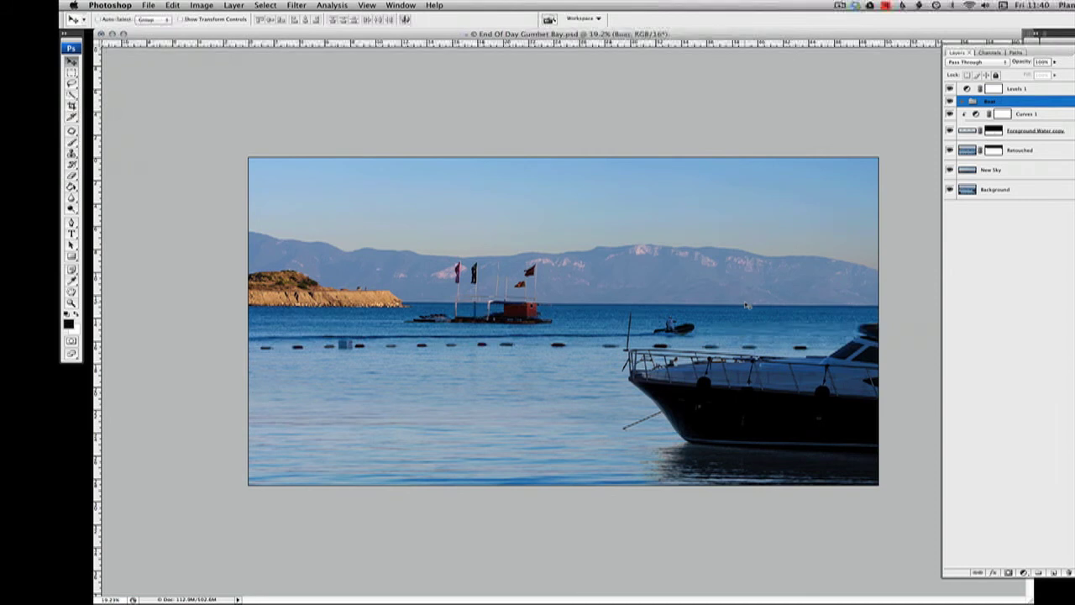
{"action": "key", "text": "super+z"}
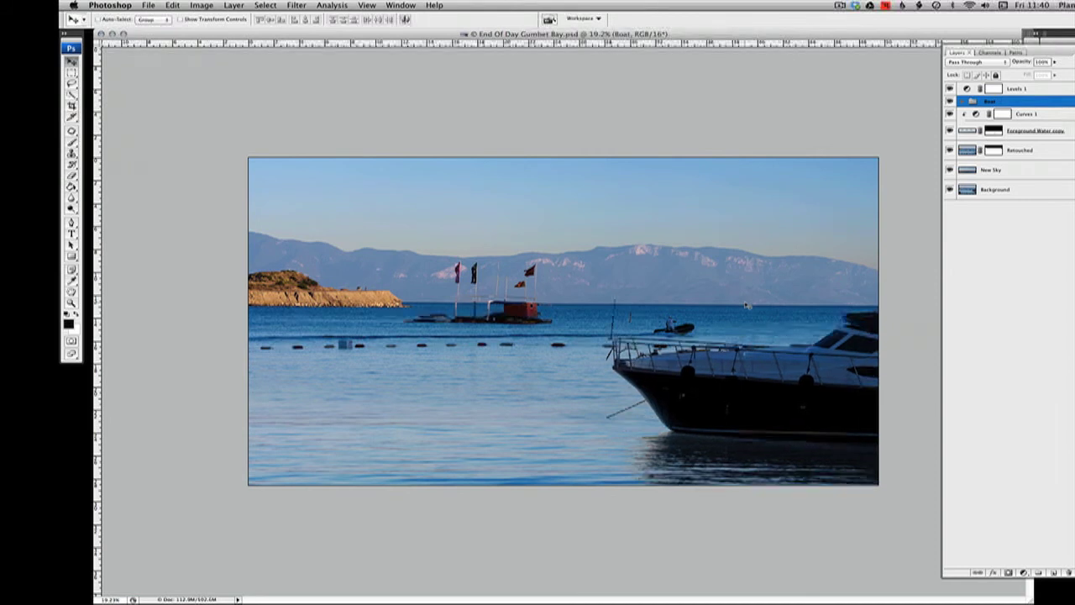
{"action": "key", "text": "super+z"}
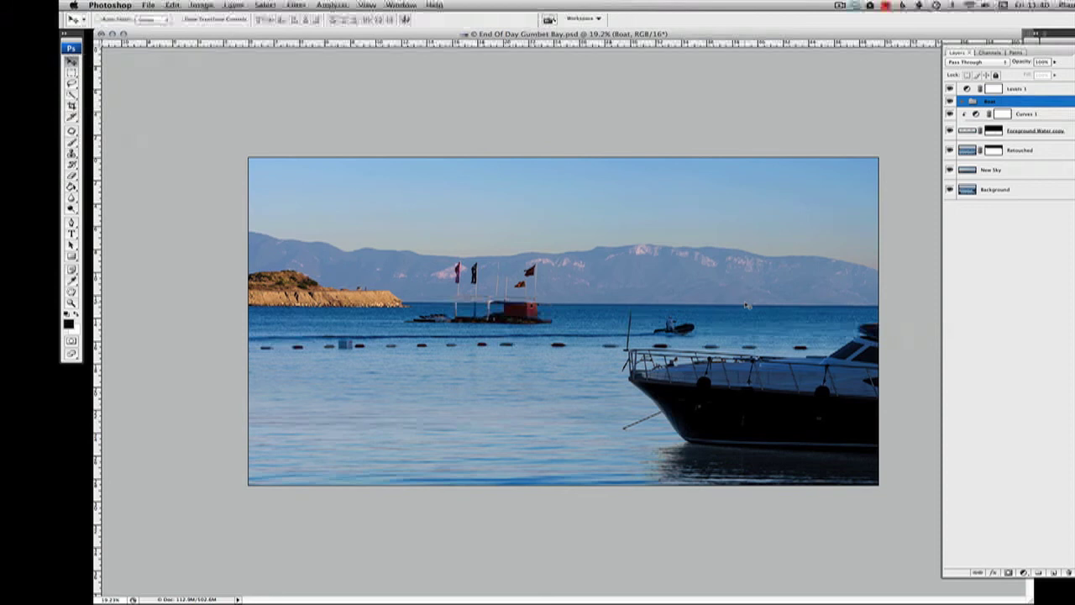
{"action": "key", "text": "super+z"}
{"action": "key", "text": "super+z"}
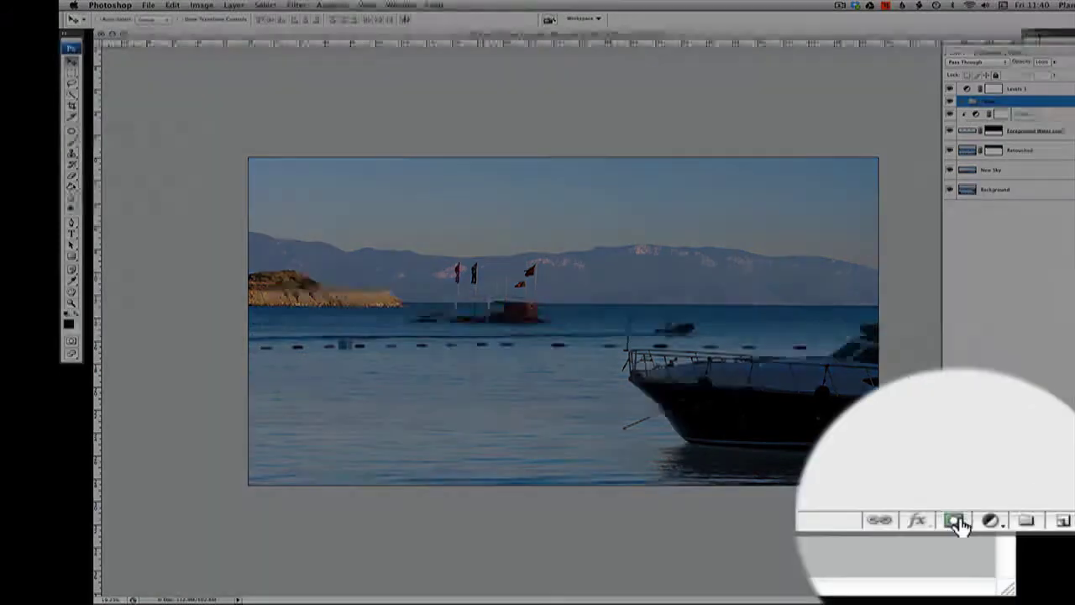
- Add a layer mask to the Boat group and paint out the upright pole at the bow with a small black brush
{"action": "left_click", "coordinate": [1008, 572]}
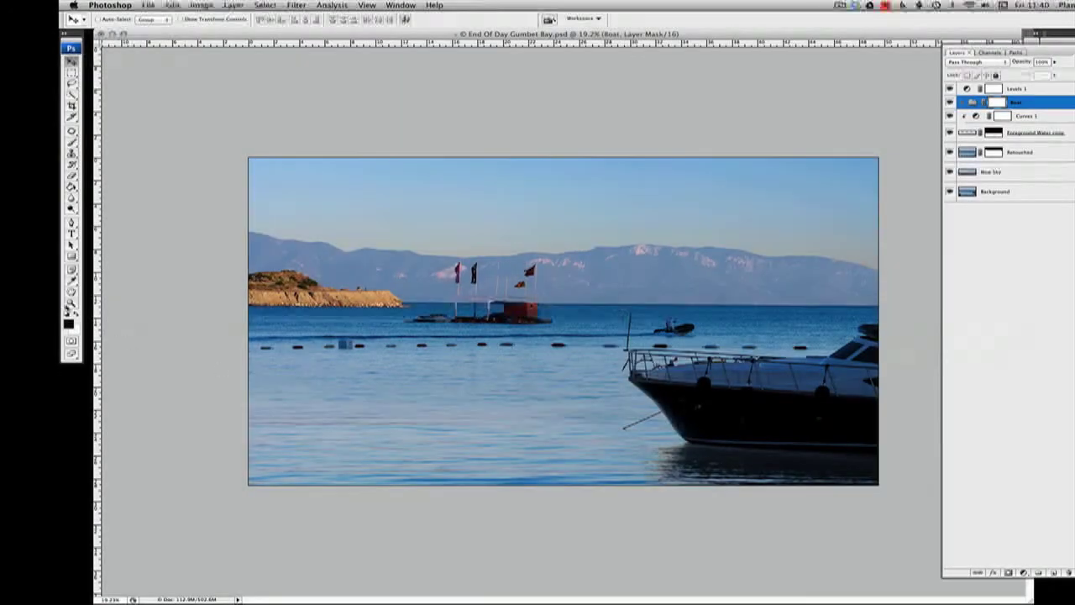
{"action": "double_click", "coordinate": [71, 303]}
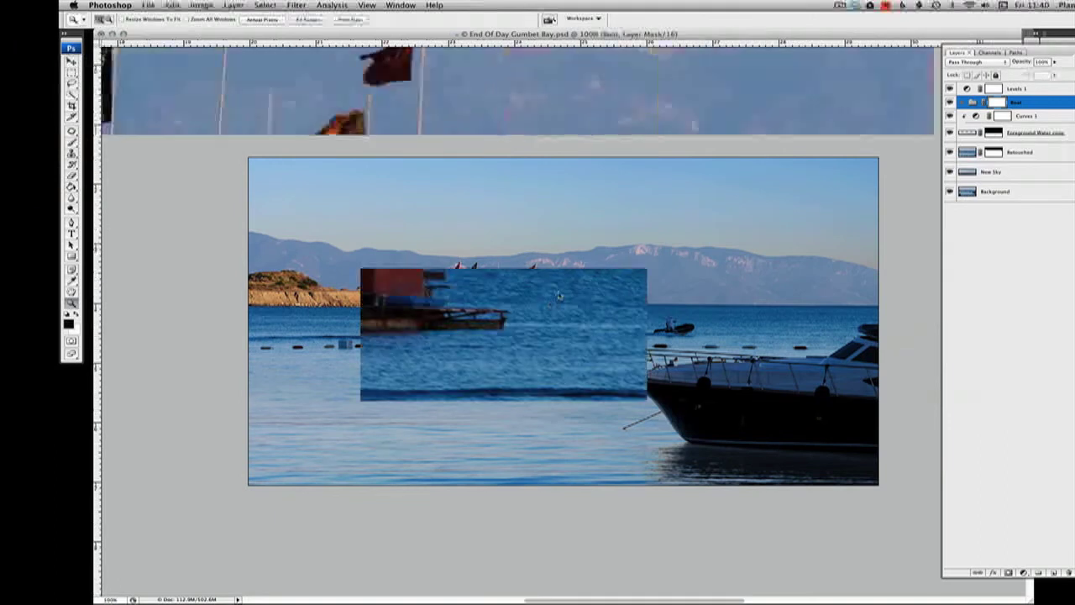
{"action": "left_click_drag", "start_coordinate": [871, 397], "coordinate": [391, 288]}
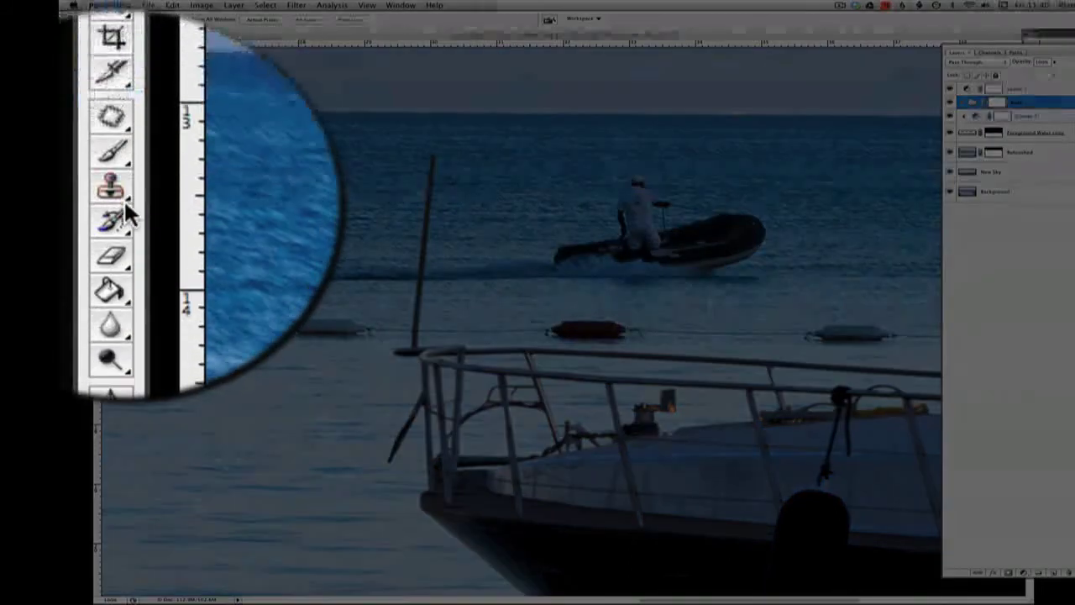
{"action": "left_click", "coordinate": [111, 151]}
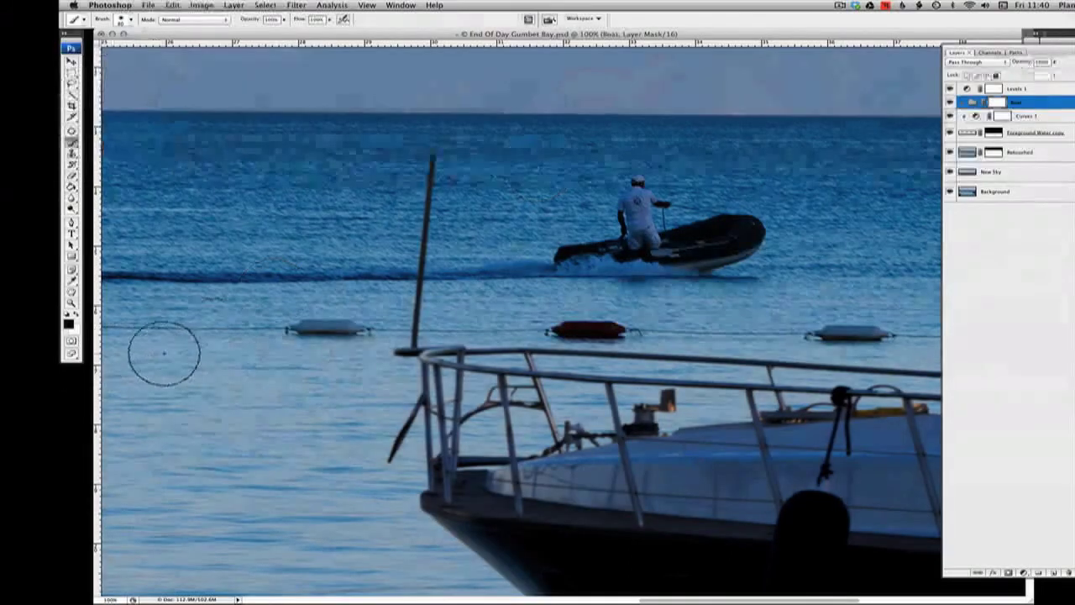
{"action": "key", "text": "bracketleft"}
{"action": "key", "text": "bracketleft"}
{"action": "key", "text": "bracketleft"}
{"action": "key", "text": "bracketleft"}
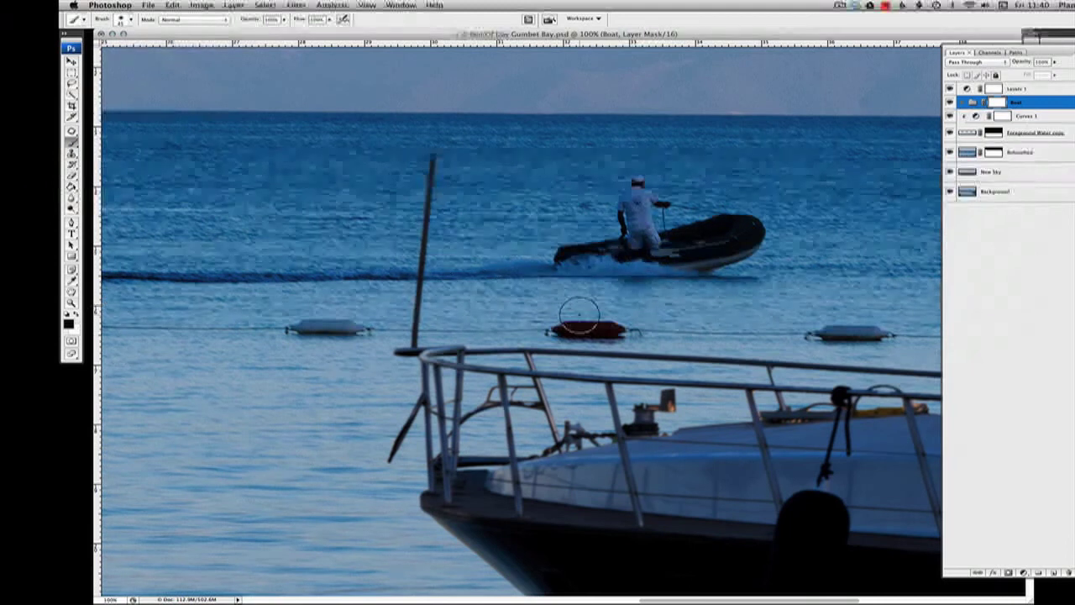
{"action": "mouse_move", "coordinate": [410, 166]}
{"action": "left_mouse_down"}
{"action": "mouse_move", "coordinate": [454, 171]}
{"action": "mouse_move", "coordinate": [428, 166]}
{"action": "mouse_move", "coordinate": [446, 160]}
{"action": "mouse_move", "coordinate": [423, 187]}
{"action": "mouse_move", "coordinate": [442, 178]}
{"action": "mouse_move", "coordinate": [451, 199]}
{"action": "mouse_move", "coordinate": [405, 265]}
{"action": "mouse_move", "coordinate": [430, 264]}
{"action": "mouse_move", "coordinate": [405, 336]}
{"action": "left_mouse_up"}
{"action": "key", "text": "bracketleft"}
{"action": "key", "text": "bracketleft"}
{"action": "key", "text": "bracketleft"}
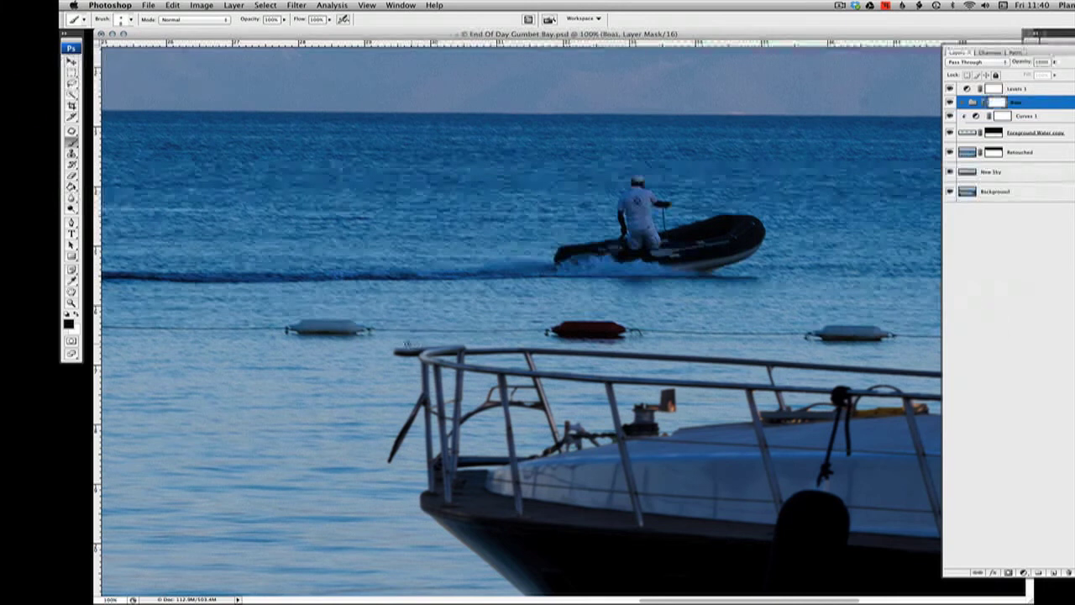
- Fit the whole image on screen to review the composite with the masked boat
{"action": "key", "text": "z"}
{"action": "right_click", "coordinate": [180, 241]}
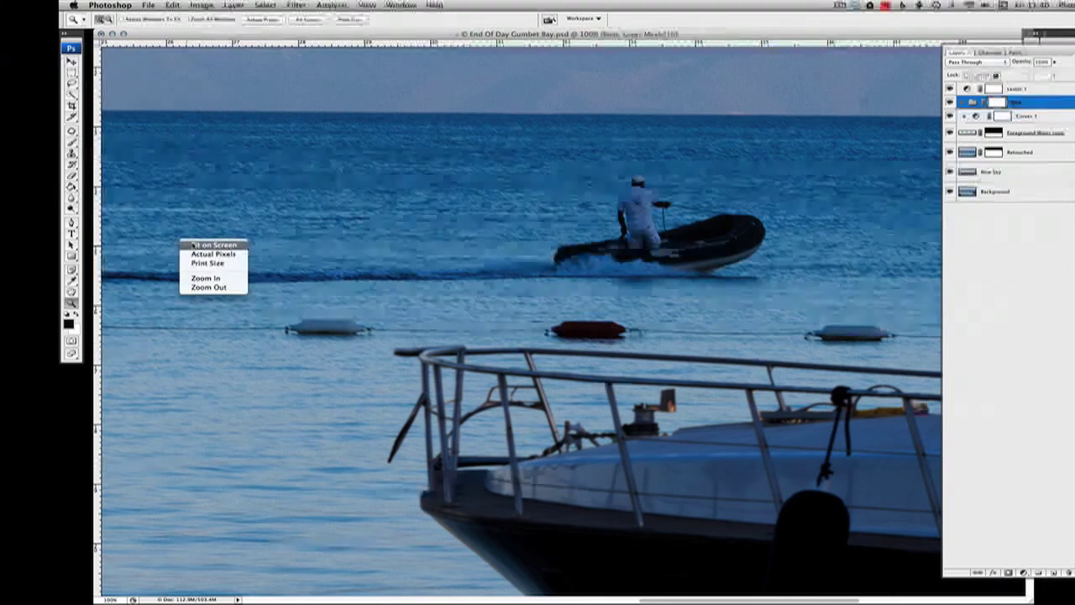
{"action": "left_click", "coordinate": [197, 247]}
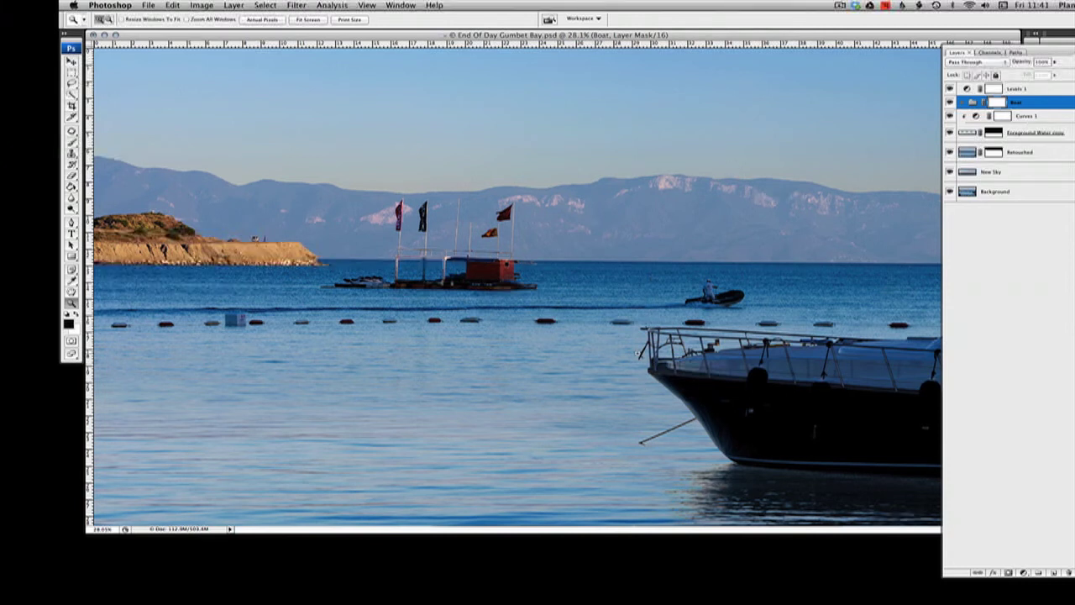
{"action": "right_click", "coordinate": [385, 242]}
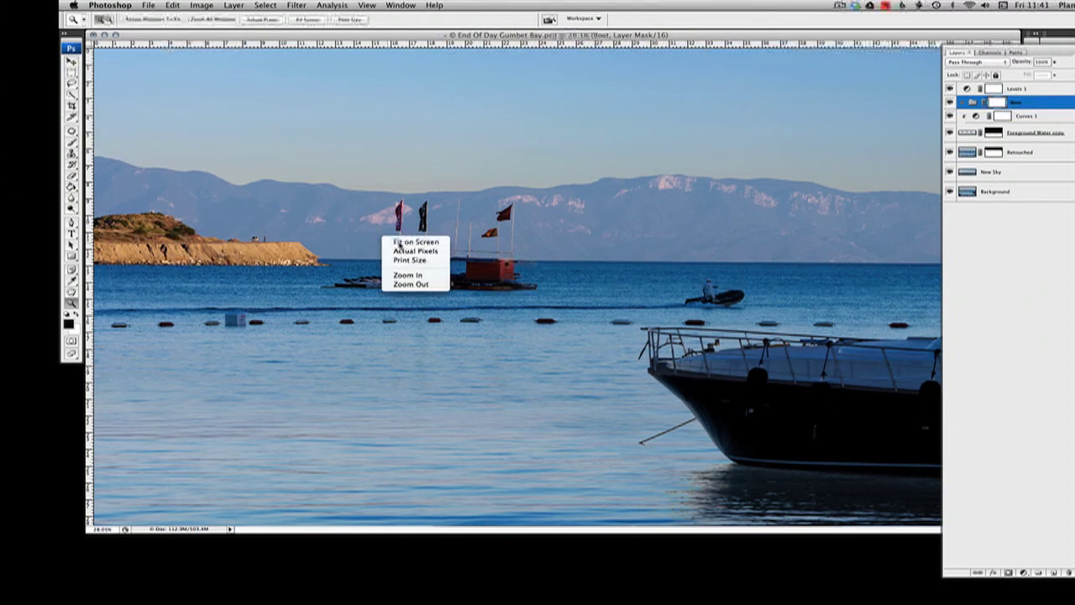
{"action": "left_click", "coordinate": [403, 242]}
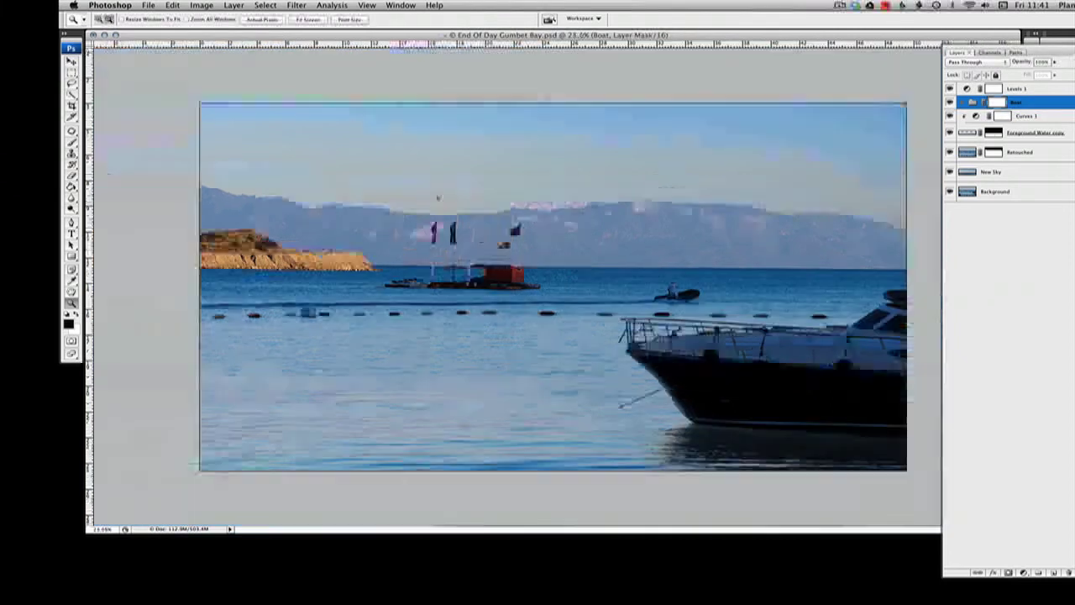
- Add a Curves adjustment layer above New Sky and shape a contrast-boosting RGB S-curve with its shadow point at input 70, output 41
{"action": "left_click", "coordinate": [435, 196], "text": "alt"}
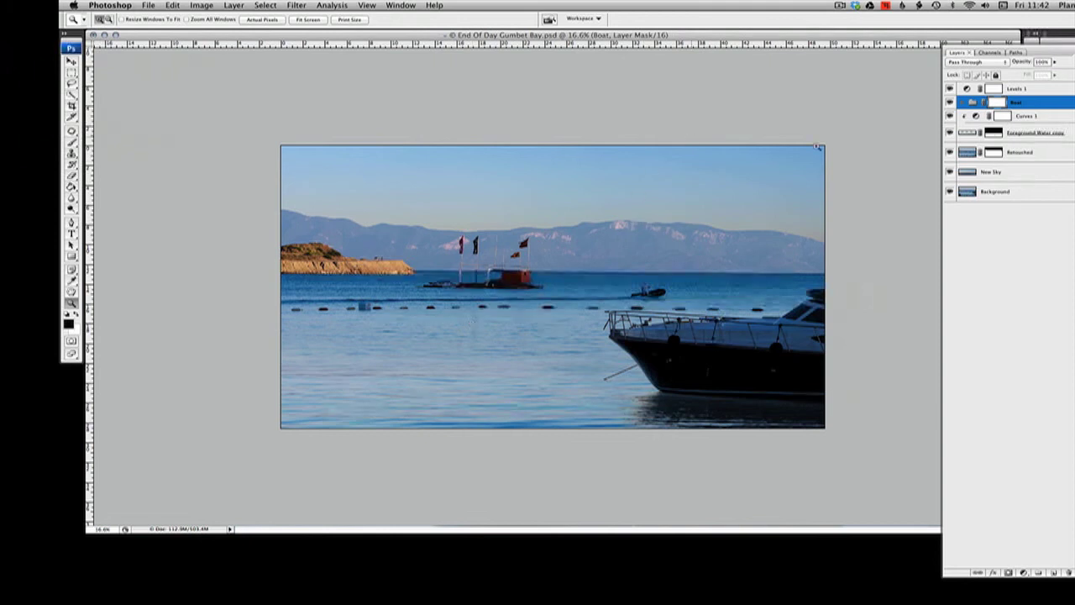
{"action": "left_click", "coordinate": [1014, 172]}
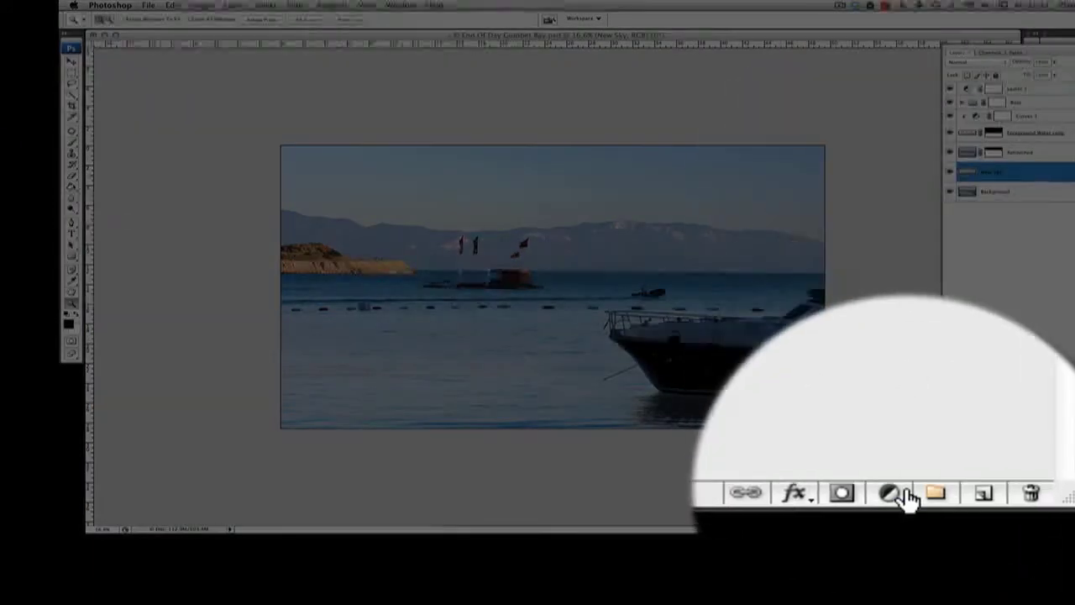
{"action": "left_click", "coordinate": [907, 496]}
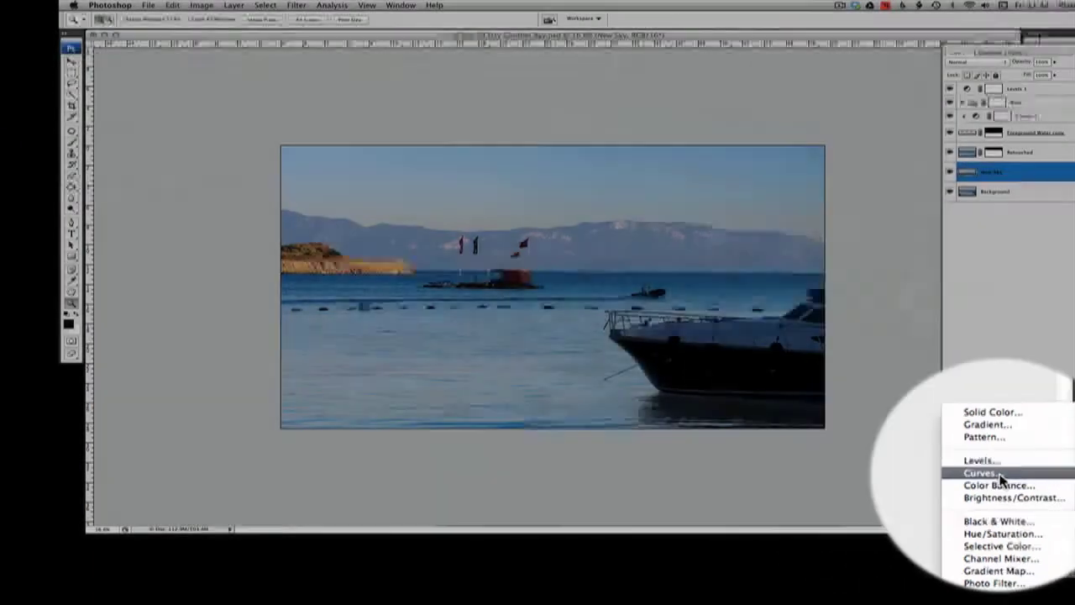
{"action": "left_click", "coordinate": [982, 473]}
{"action": "left_click_drag", "start_coordinate": [696, 104], "coordinate": [700, 98]}
{"action": "left_click_drag", "start_coordinate": [646, 152], "coordinate": [650, 163]}
{"action": "left_click_drag", "start_coordinate": [629, 233], "coordinate": [629, 231]}
{"action": "left_click_drag", "start_coordinate": [664, 12], "coordinate": [896, 12]}
{"action": "left_click_drag", "start_coordinate": [861, 233], "coordinate": [864, 235]}
{"action": "left_click_drag", "start_coordinate": [904, 184], "coordinate": [903, 190]}
{"action": "left_click_drag", "start_coordinate": [865, 234], "coordinate": [863, 238]}
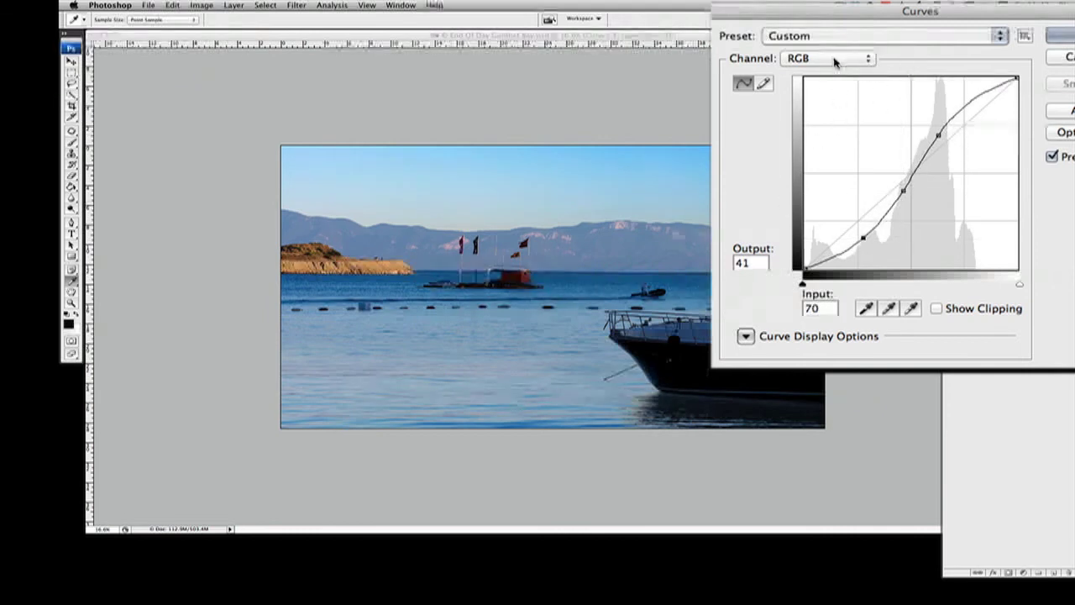
- Raise the Red curve's highlights, anchor its midtones, and lower the shadow point to input 62, output 56
{"action": "left_click", "coordinate": [922, 48]}
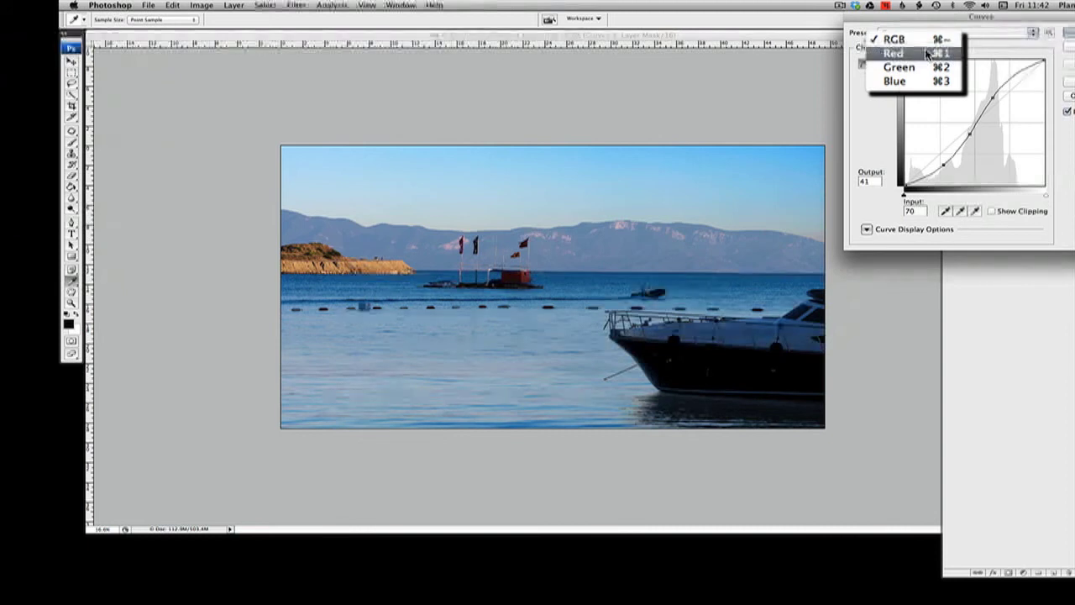
{"action": "left_click", "coordinate": [926, 54]}
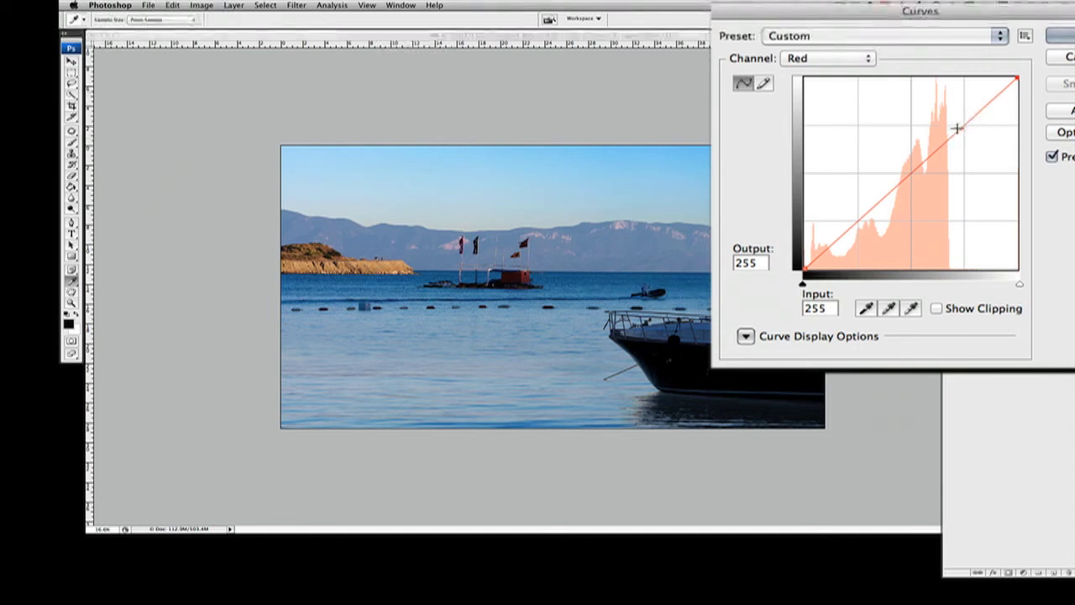
{"action": "left_click_drag", "start_coordinate": [964, 125], "coordinate": [960, 122]}
{"action": "left_click", "coordinate": [854, 224]}
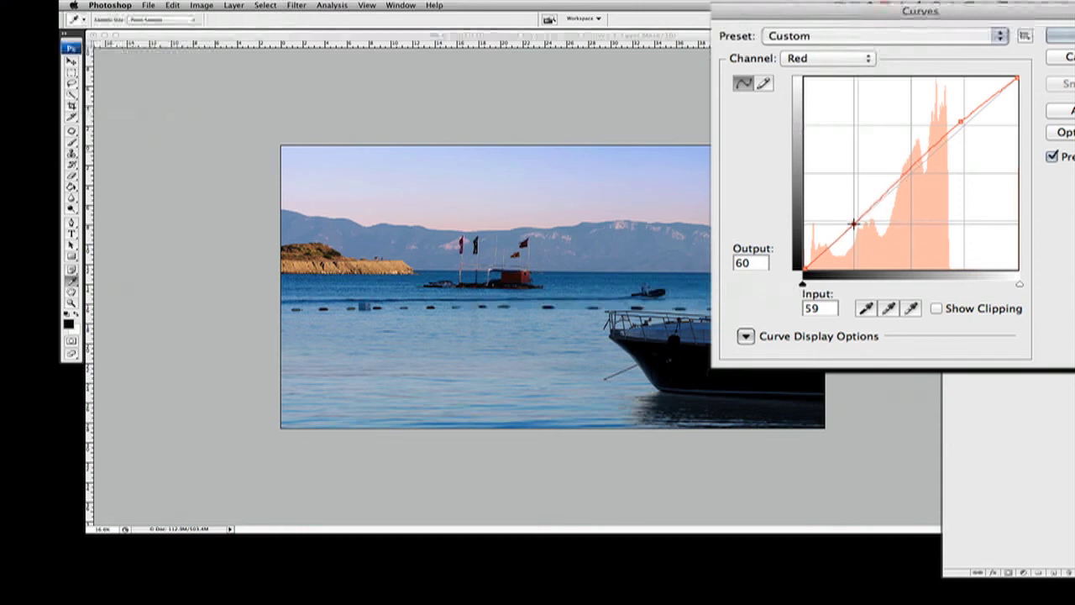
{"action": "left_click", "coordinate": [898, 184]}
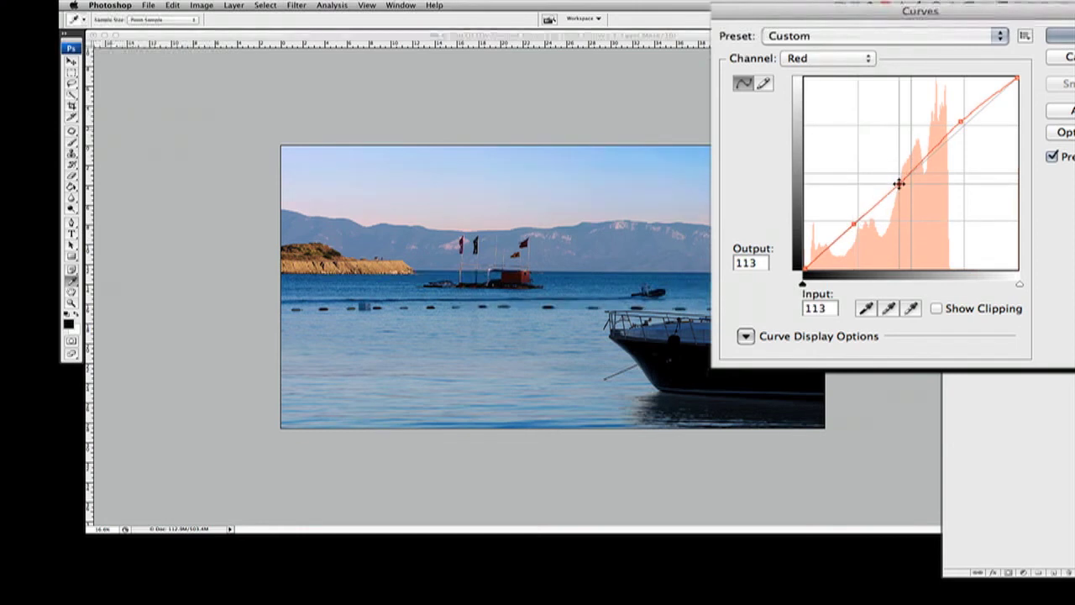
{"action": "left_click_drag", "start_coordinate": [898, 184], "coordinate": [898, 182]}
{"action": "left_click", "coordinate": [926, 154]}
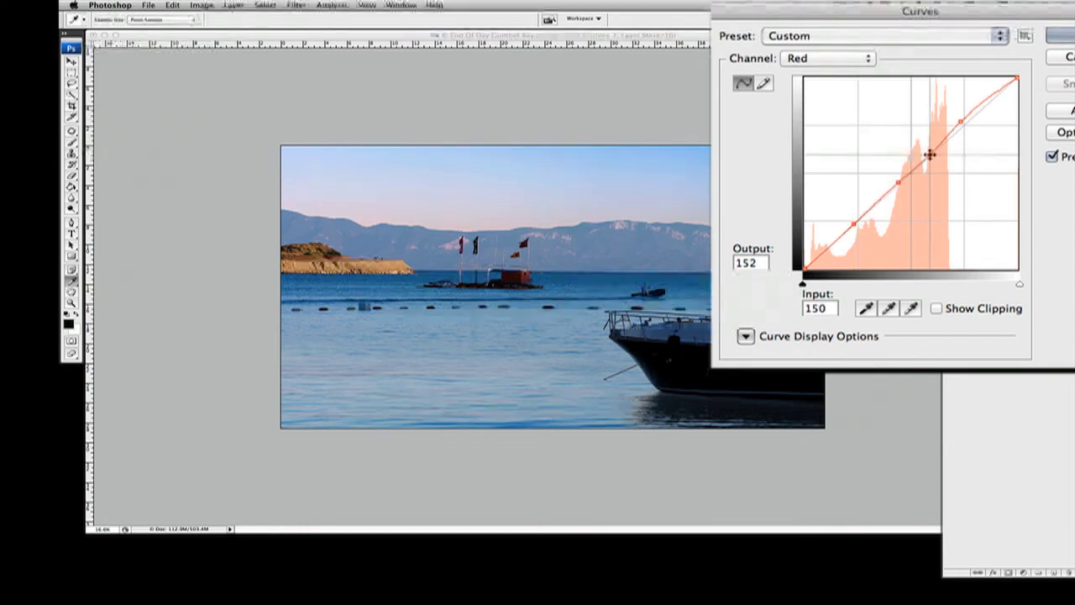
{"action": "left_click", "coordinate": [963, 118]}
{"action": "left_click_drag", "start_coordinate": [963, 118], "coordinate": [966, 117]}
{"action": "left_click", "coordinate": [901, 181]}
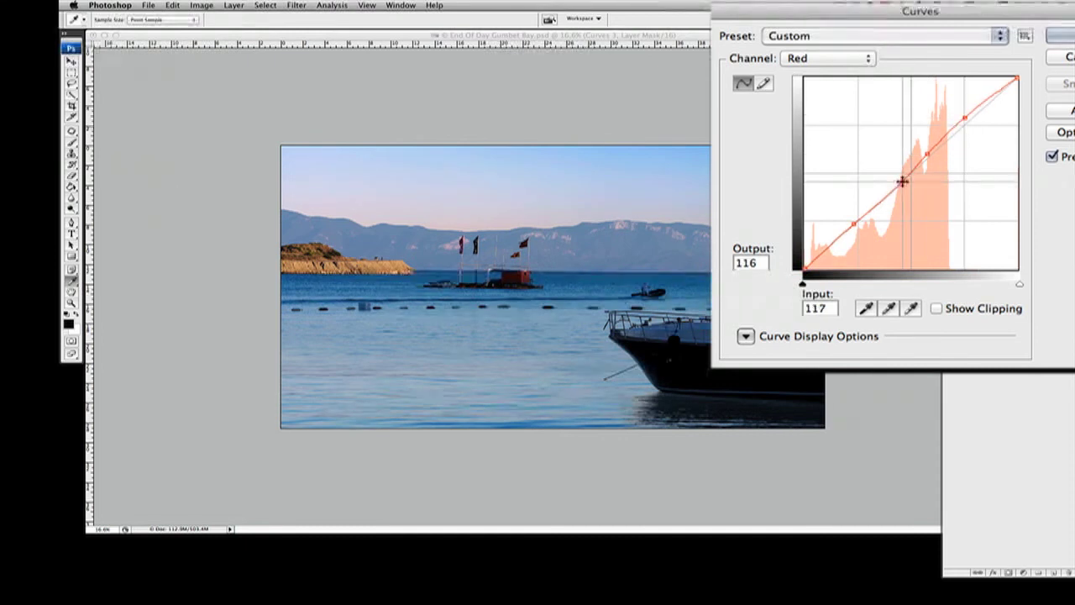
{"action": "left_click_drag", "start_coordinate": [854, 224], "coordinate": [856, 226]}
- Anchor the Blue curve at its midpoint, lift its shadow point slightly, and apply the Curves adjustment
{"action": "left_click", "coordinate": [828, 60]}
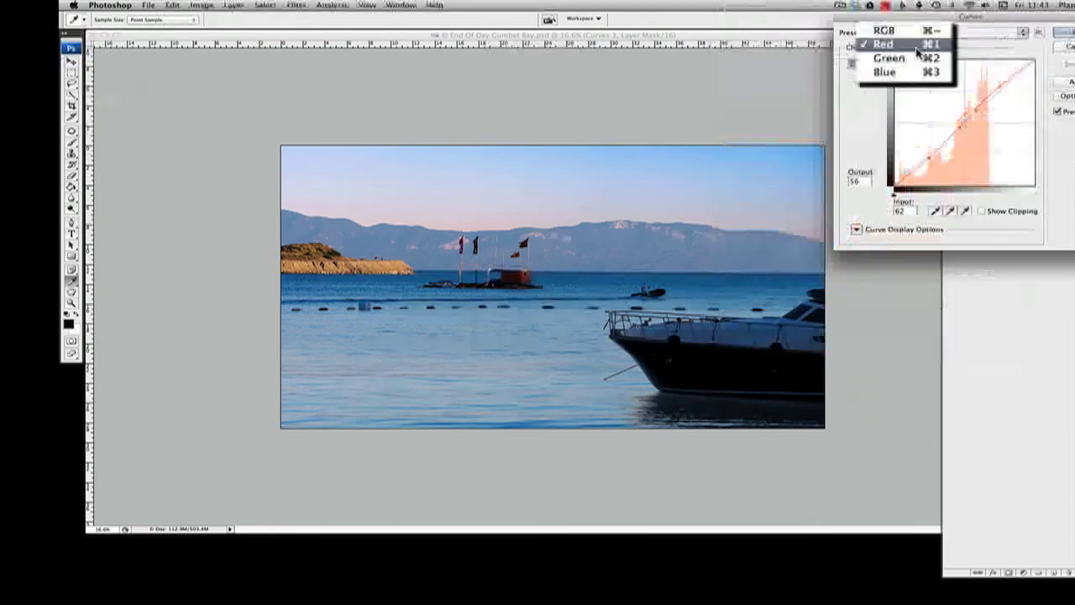
{"action": "left_click", "coordinate": [915, 72]}
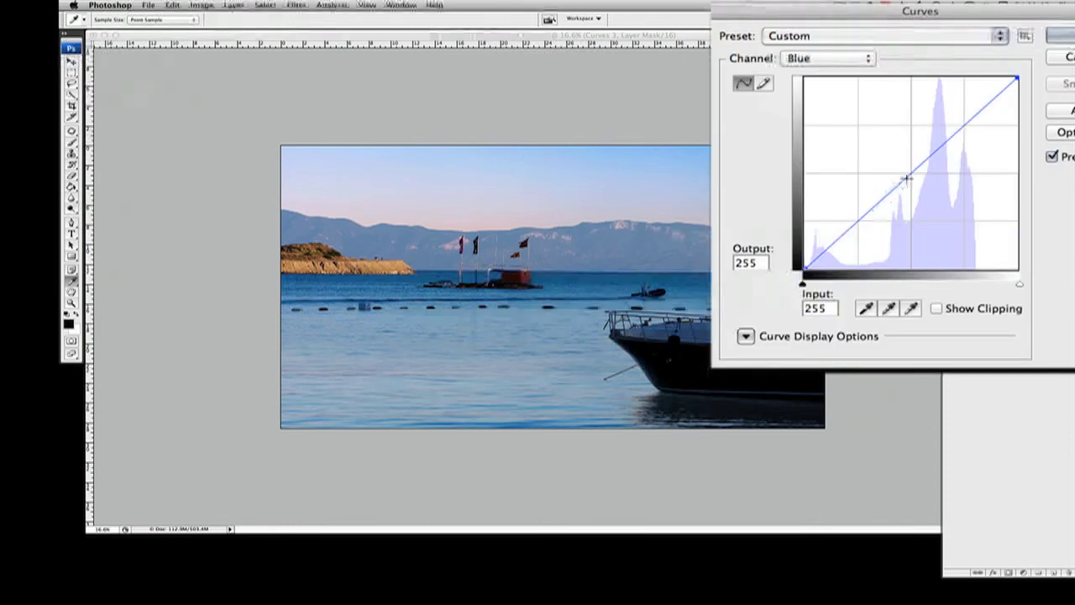
{"action": "left_click", "coordinate": [910, 174]}
{"action": "left_click", "coordinate": [851, 225]}
{"action": "mouse_move", "coordinate": [851, 225]}
{"action": "left_mouse_down"}
{"action": "mouse_move", "coordinate": [843, 222]}
{"action": "mouse_move", "coordinate": [865, 230]}
{"action": "mouse_move", "coordinate": [852, 224]}
{"action": "left_mouse_up"}
{"action": "left_click", "coordinate": [955, 136]}
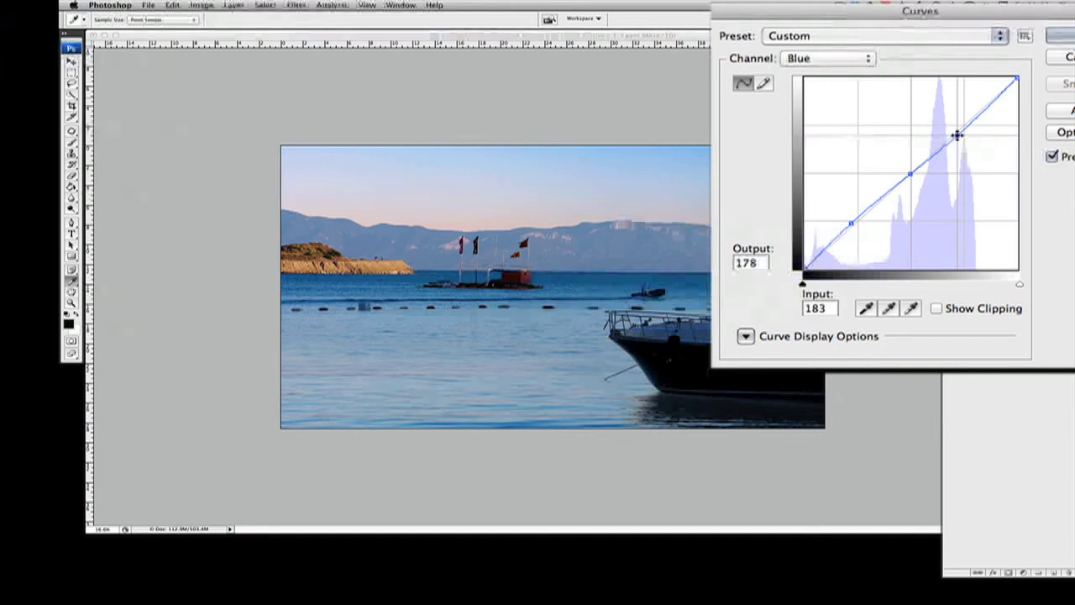
{"action": "left_click_drag", "start_coordinate": [955, 135], "coordinate": [1042, 148]}
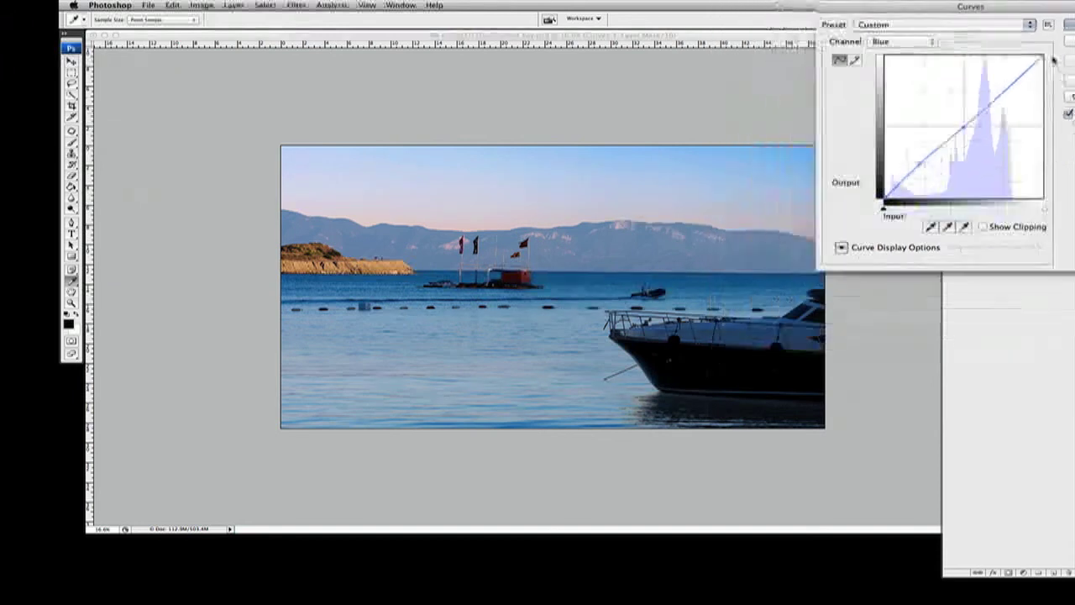
{"action": "key", "text": "Return"}
- Compare the sky with the Curves layer above New Sky hidden and shown, leaving the layer visible
{"action": "left_click", "coordinate": [950, 169]}
{"action": "left_click", "coordinate": [950, 169]}
{"action": "left_click", "coordinate": [950, 169]}
{"action": "left_click", "coordinate": [950, 169]}
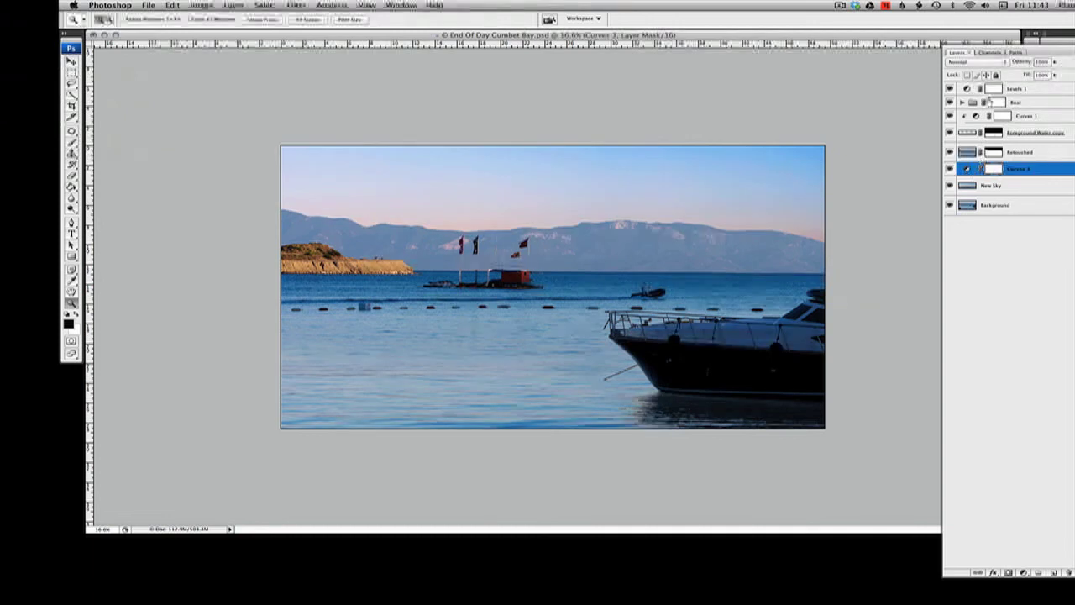
{"action": "left_click", "coordinate": [950, 168]}
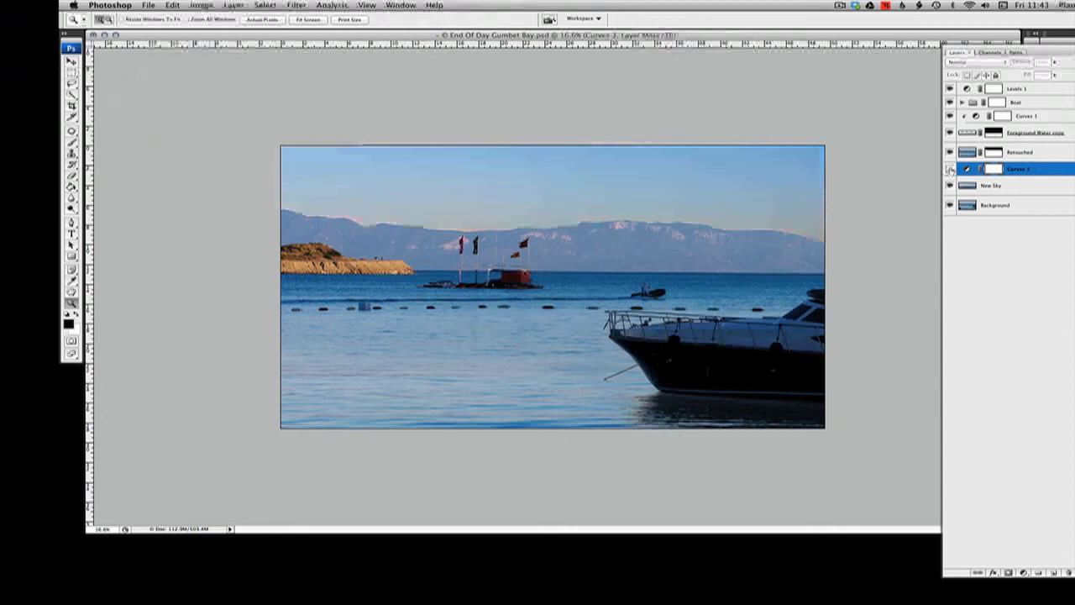
{"action": "left_click", "coordinate": [950, 169]}
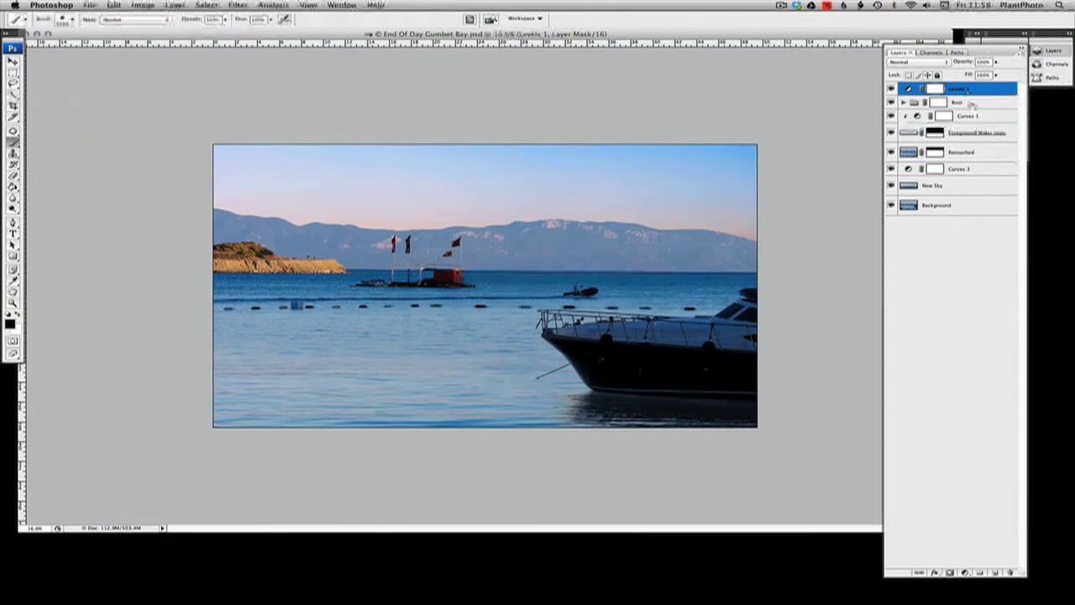
- Reopen the Levels 1 adjustment and set its input levels to black 4 and white 252
{"action": "left_click", "coordinate": [971, 103]}
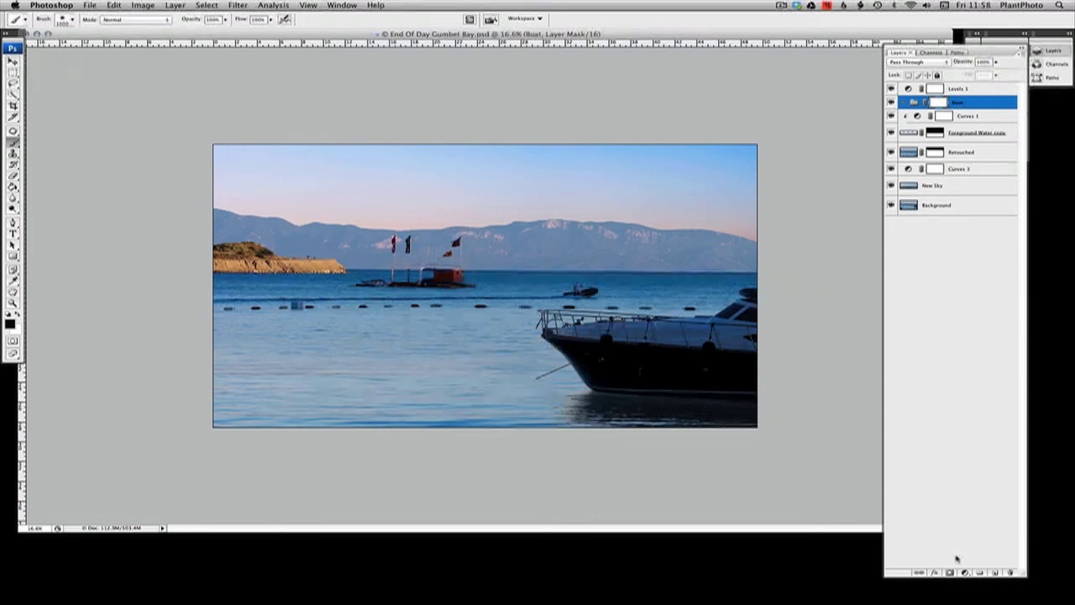
{"action": "left_click", "coordinate": [968, 89]}
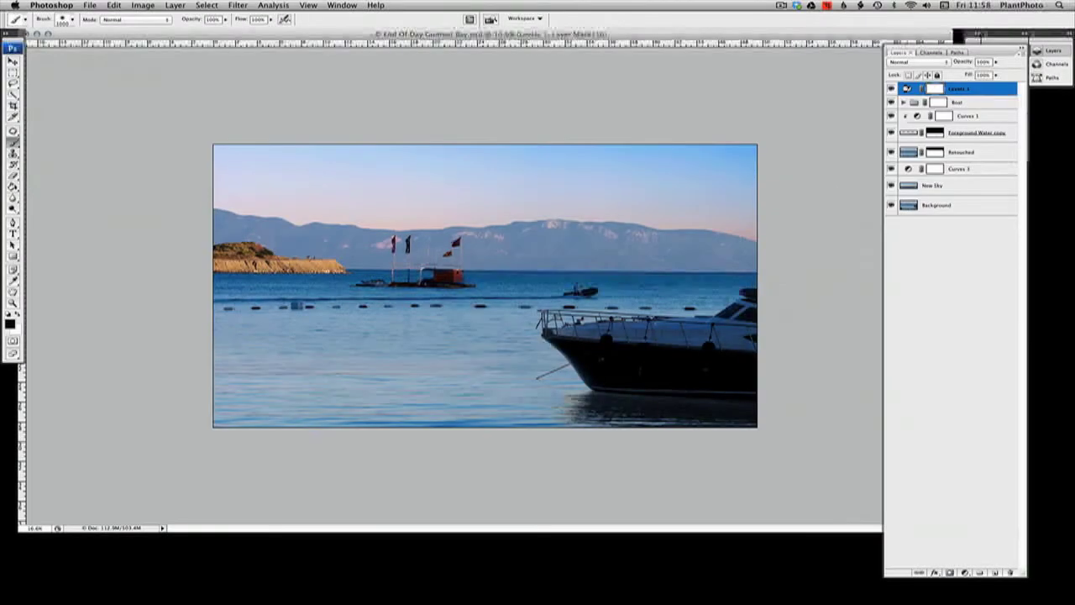
{"action": "double_click", "coordinate": [907, 88]}
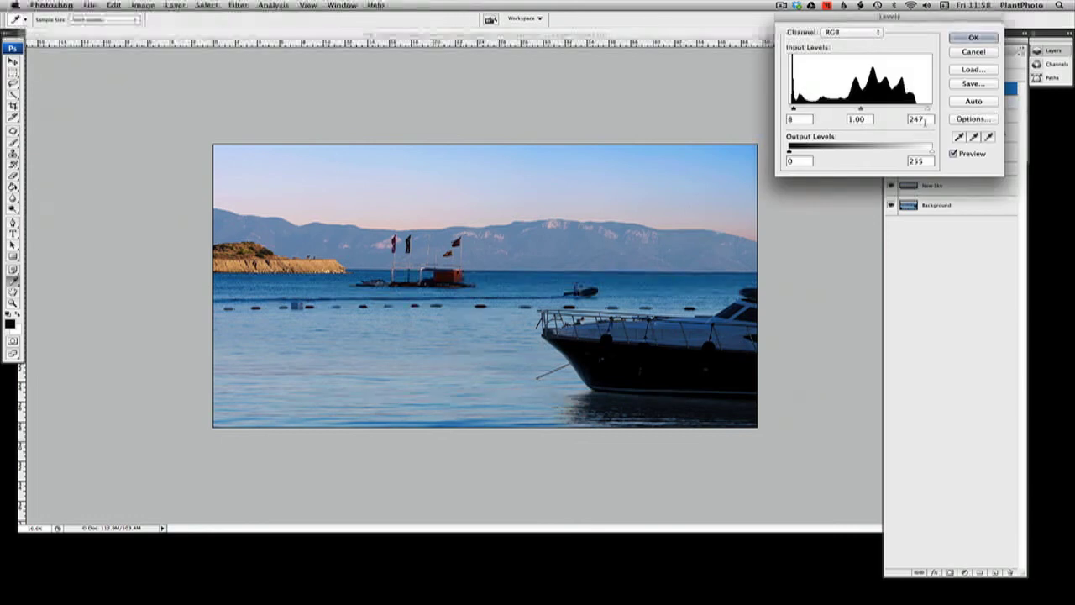
{"action": "left_click_drag", "start_coordinate": [927, 108], "coordinate": [925, 108]}
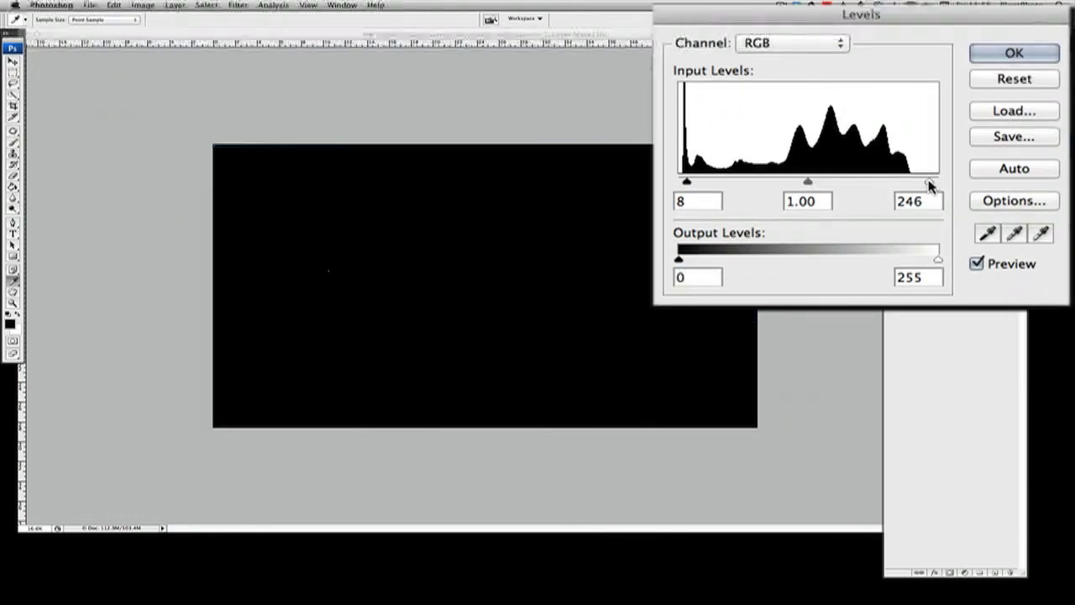
{"action": "mouse_move", "coordinate": [928, 184]}
{"action": "left_mouse_down"}
{"action": "mouse_move", "coordinate": [884, 183]}
{"action": "mouse_move", "coordinate": [937, 191]}
{"action": "left_mouse_up"}
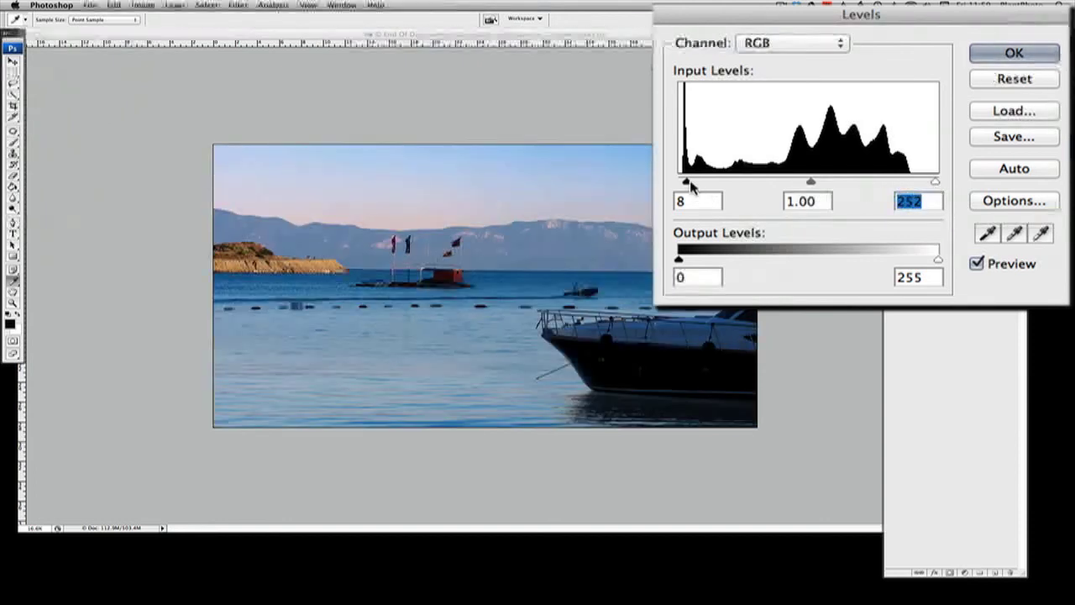
{"action": "left_click_drag", "start_coordinate": [689, 182], "coordinate": [684, 185]}
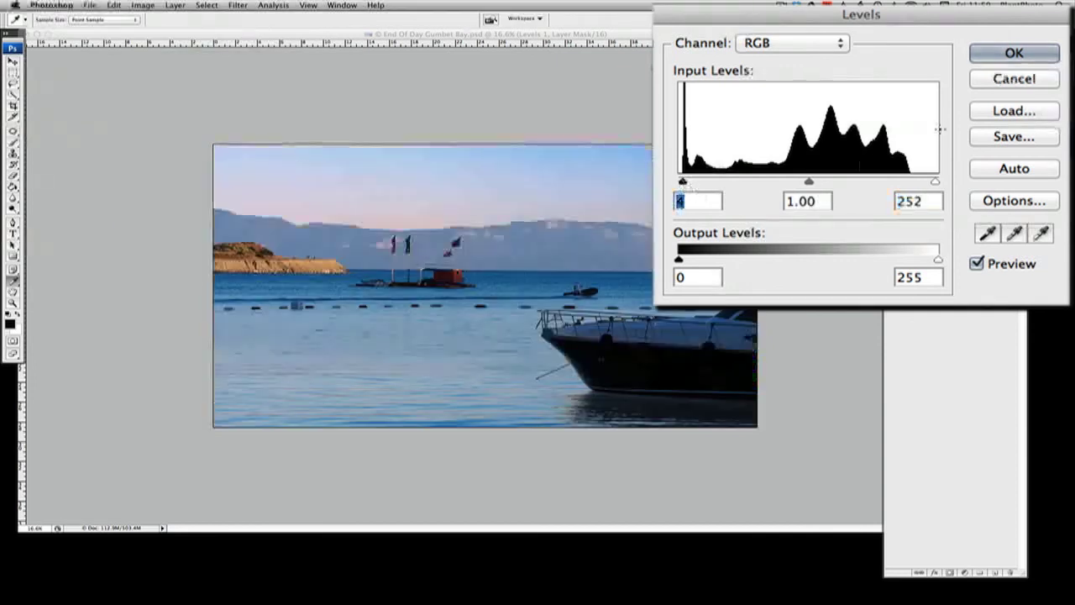
{"action": "left_click", "coordinate": [1007, 55]}
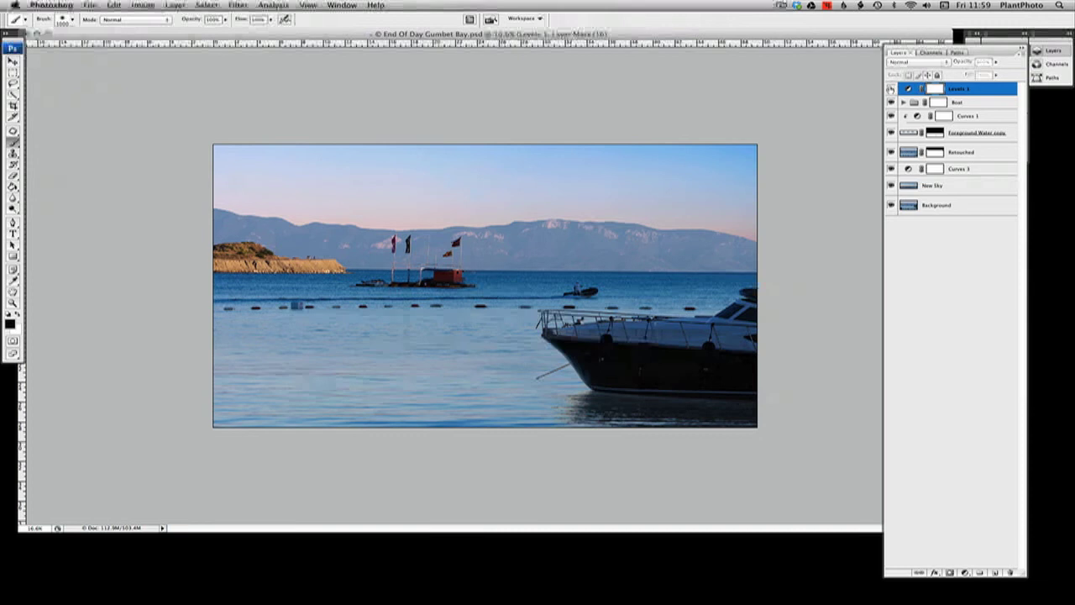
- Hide Levels 1 and add a darkening Curves adjustment layer above it, with an RGB midtone point at input 135, output 110
{"action": "left_click", "coordinate": [892, 88]}
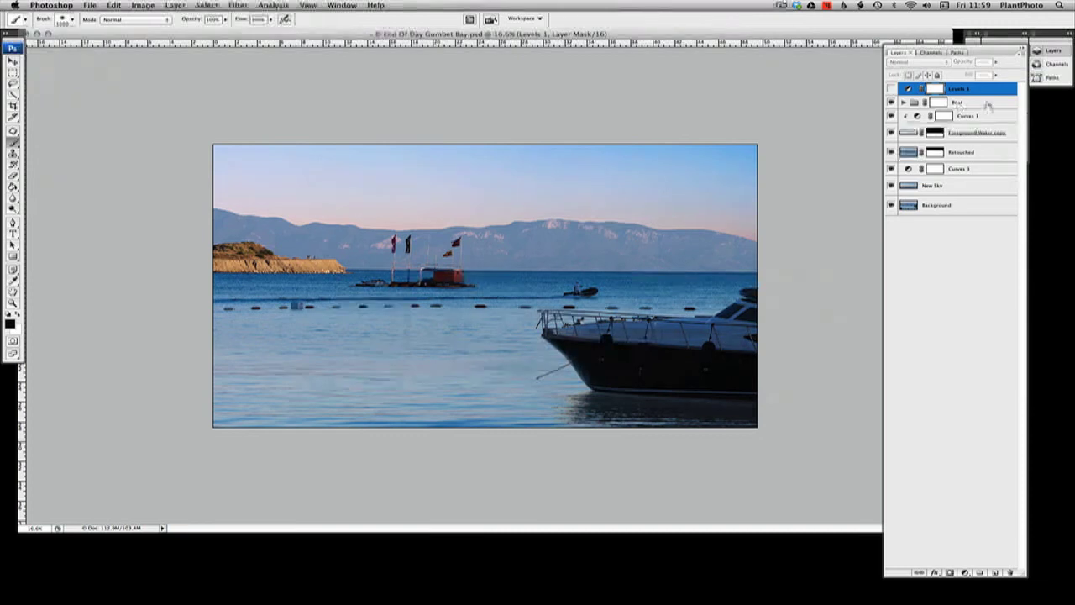
{"action": "left_click", "coordinate": [965, 572]}
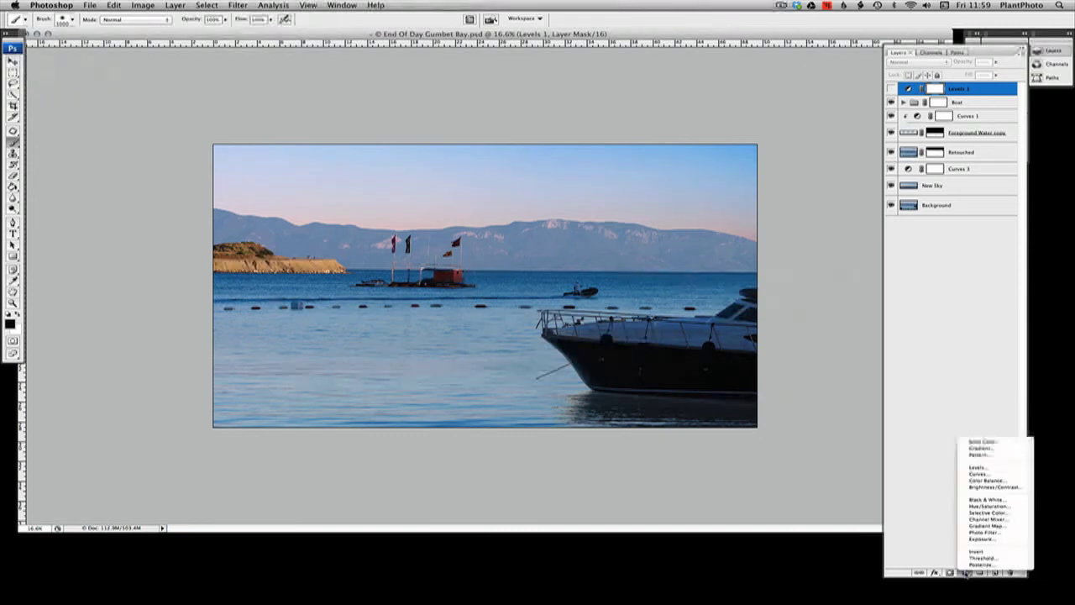
{"action": "left_click", "coordinate": [985, 475]}
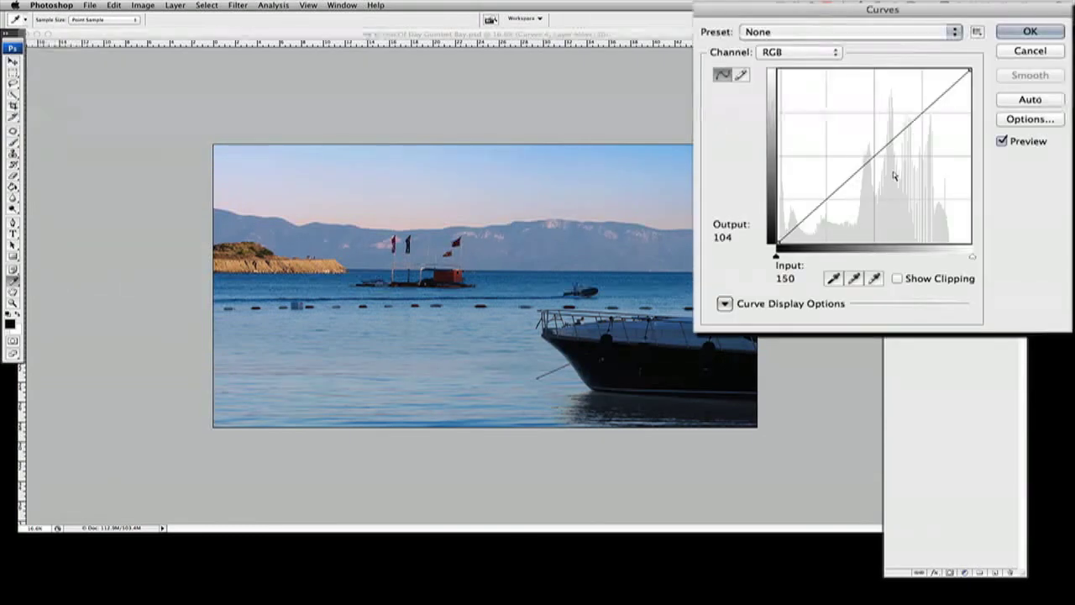
{"action": "left_click_drag", "start_coordinate": [882, 149], "coordinate": [879, 168]}
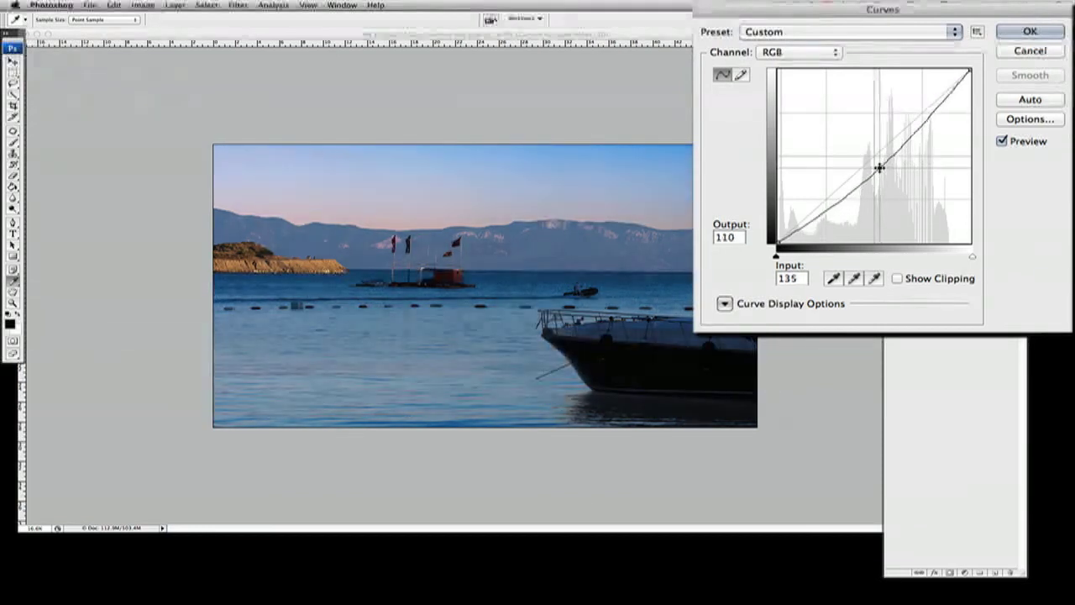
{"action": "left_click", "coordinate": [1028, 32]}
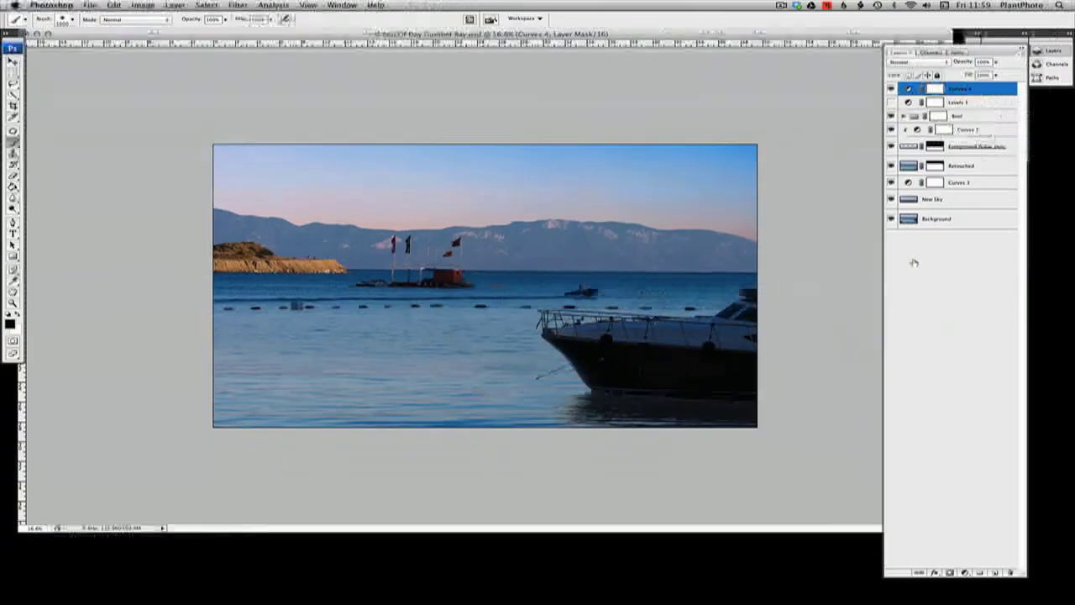
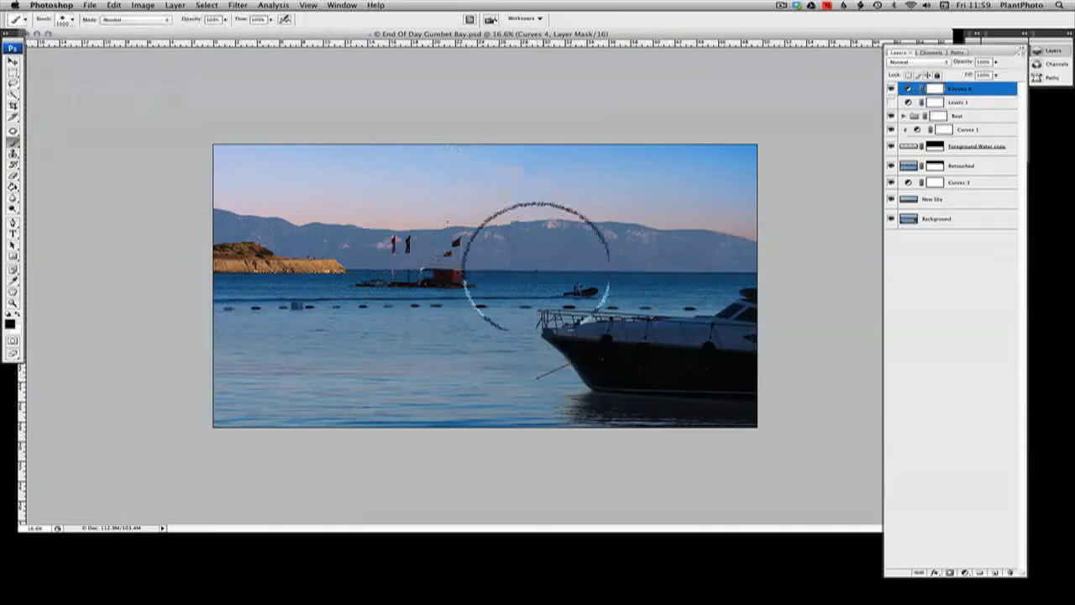
- Reduce the brush to 300 px and paint black on the top Curves mask over the distant sea, floating platform and dinghy
{"action": "key", "text": "bracketleft"}
{"action": "key", "text": "bracketleft"}
{"action": "key", "text": "bracketleft"}
{"action": "key", "text": "bracketleft"}
{"action": "key", "text": "bracketleft"}
{"action": "key", "text": "bracketleft"}
{"action": "key", "text": "bracketleft"}
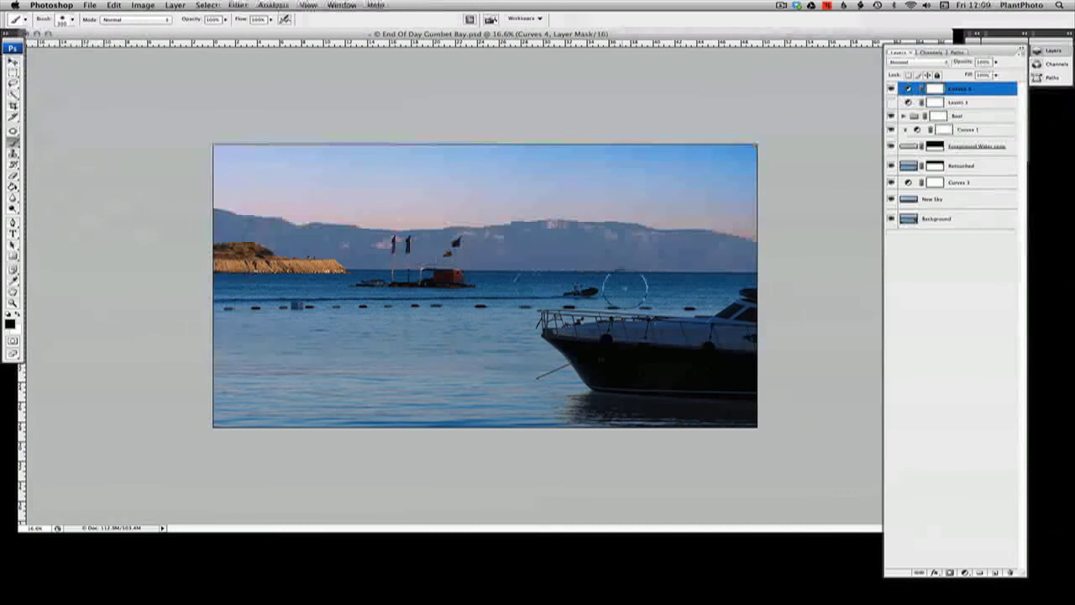
{"action": "left_click_drag", "start_coordinate": [502, 277], "coordinate": [454, 280]}
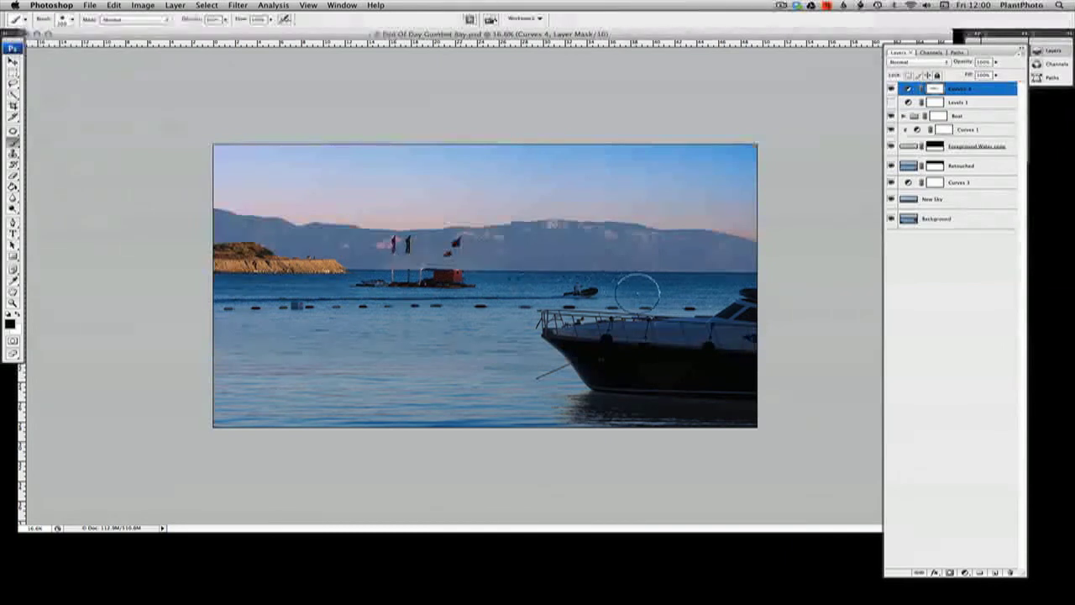
{"action": "left_click_drag", "start_coordinate": [421, 289], "coordinate": [596, 288]}
{"action": "mouse_move", "coordinate": [444, 277]}
{"action": "left_mouse_down"}
{"action": "mouse_move", "coordinate": [352, 285]}
{"action": "mouse_move", "coordinate": [421, 286]}
{"action": "mouse_move", "coordinate": [424, 254]}
{"action": "left_mouse_up"}
{"action": "mouse_move", "coordinate": [563, 283]}
{"action": "left_mouse_down"}
{"action": "mouse_move", "coordinate": [599, 289]}
{"action": "mouse_move", "coordinate": [544, 290]}
{"action": "left_mouse_up"}
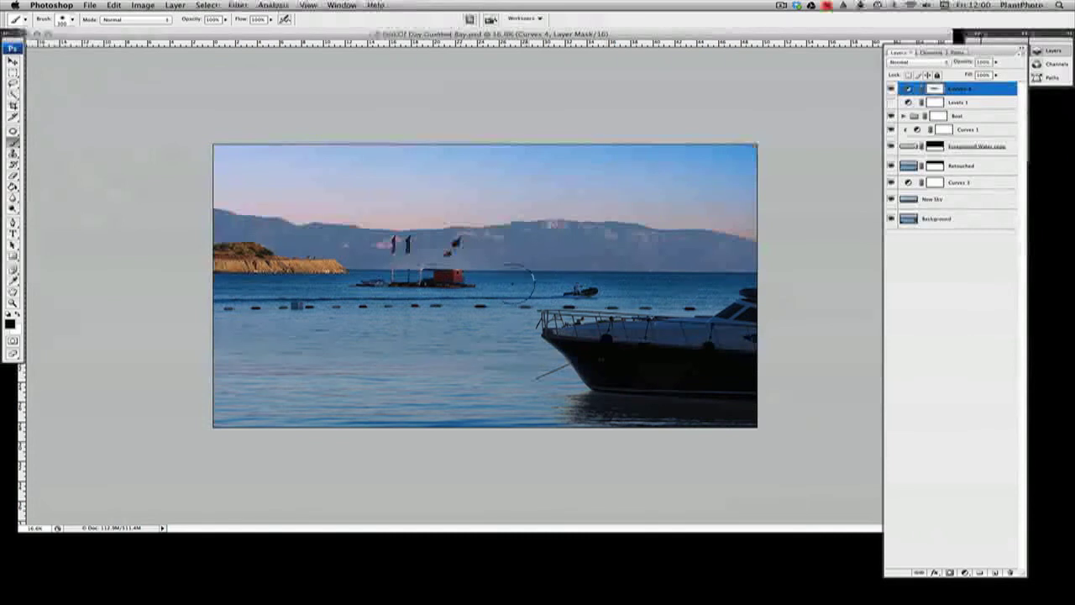
{"action": "left_click_drag", "start_coordinate": [438, 277], "coordinate": [338, 290]}
{"action": "left_click_drag", "start_coordinate": [591, 290], "coordinate": [589, 290]}
- Inspect the top Curves layer's mask on its own, and compare the image with that layer hidden and shown
{"action": "left_click", "coordinate": [935, 89], "text": "alt"}
{"action": "left_click", "coordinate": [934, 89], "text": "alt"}
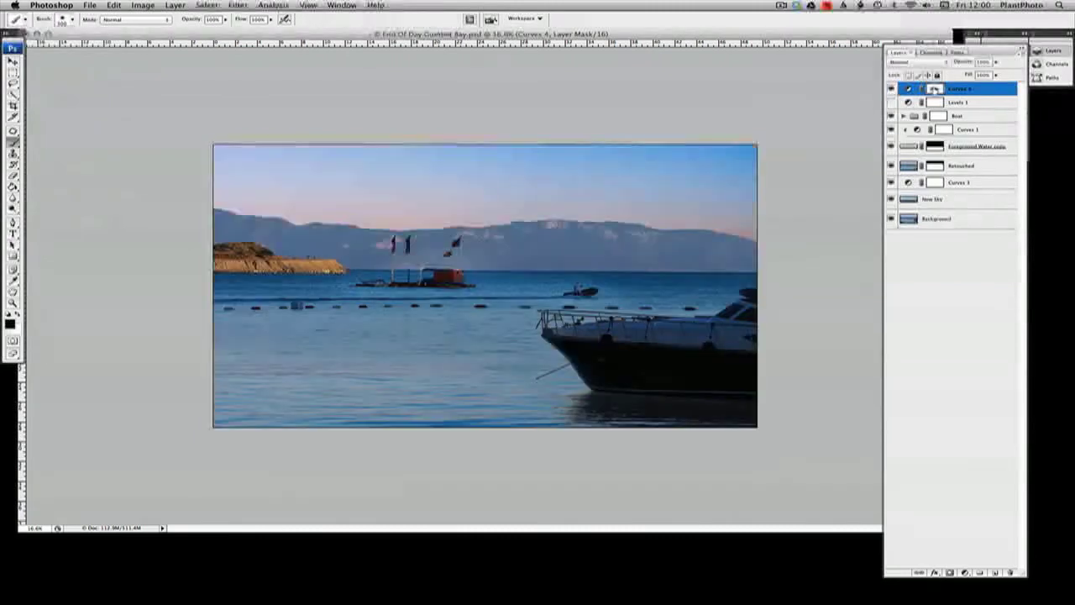
{"action": "left_click", "coordinate": [892, 89]}
{"action": "left_click", "coordinate": [891, 89]}
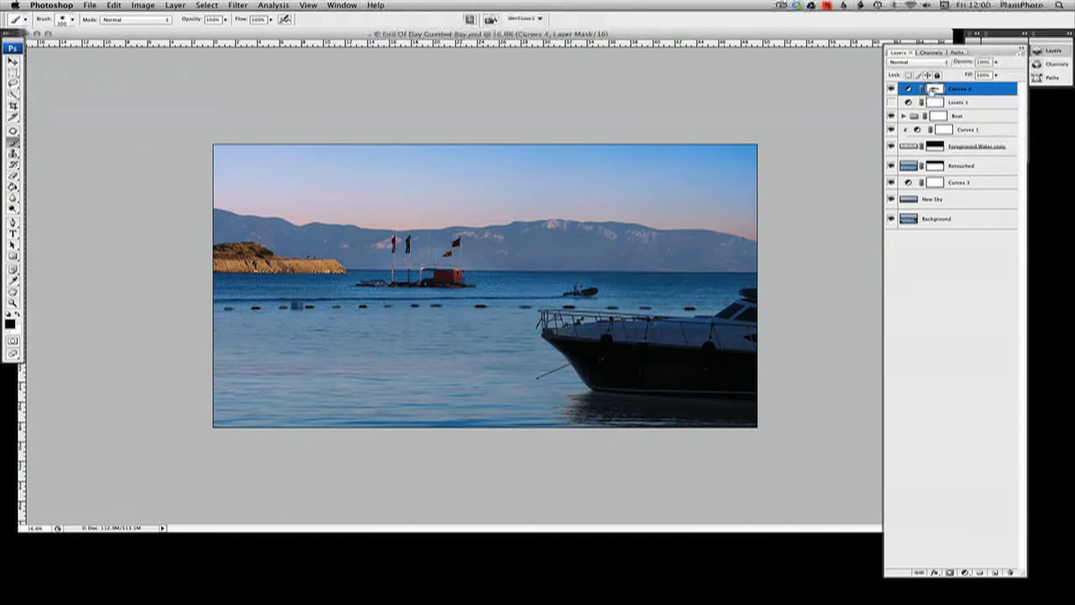
- Display the Curves 4 mask on its own, soften it with a Gaussian Blur, and compare the image with that layer hidden and shown
{"action": "left_click", "coordinate": [935, 89], "text": "alt"}
{"action": "left_click", "coordinate": [934, 88], "text": "alt"}
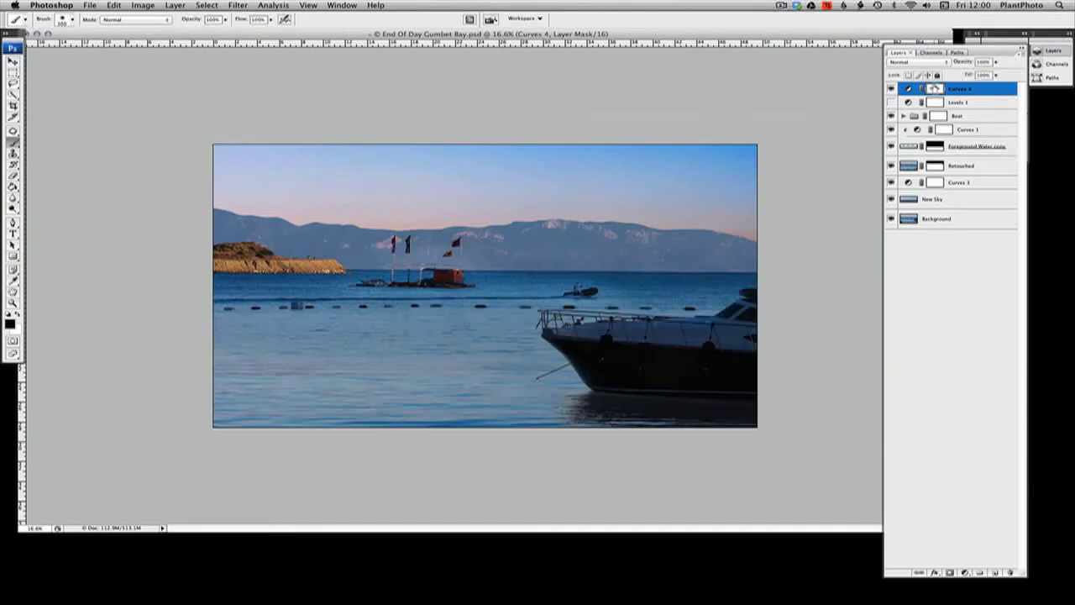
{"action": "left_click", "coordinate": [934, 89], "text": "alt"}
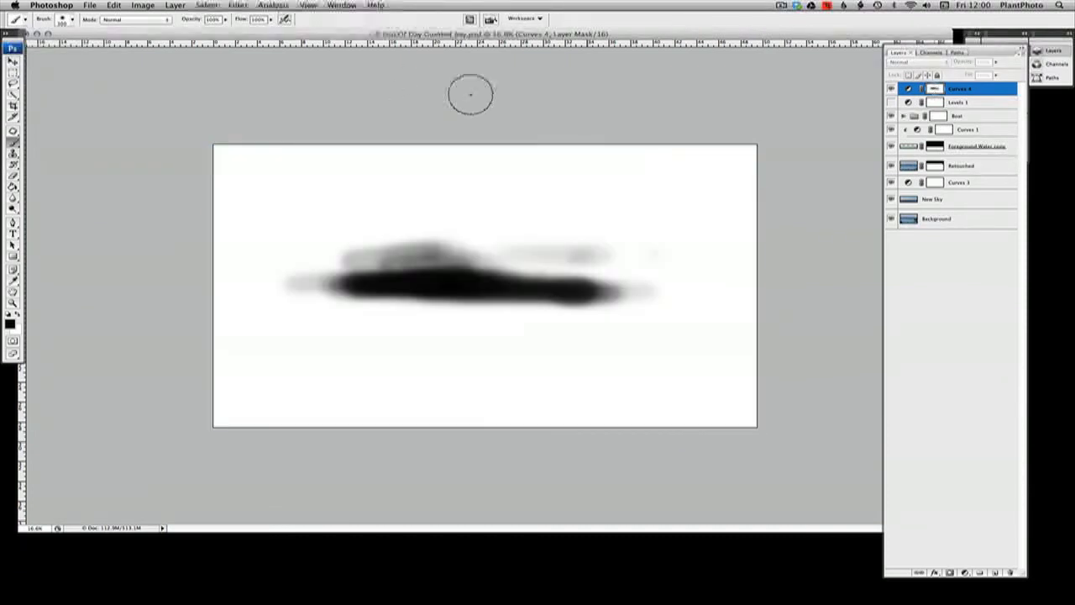
{"action": "left_click", "coordinate": [235, 5]}
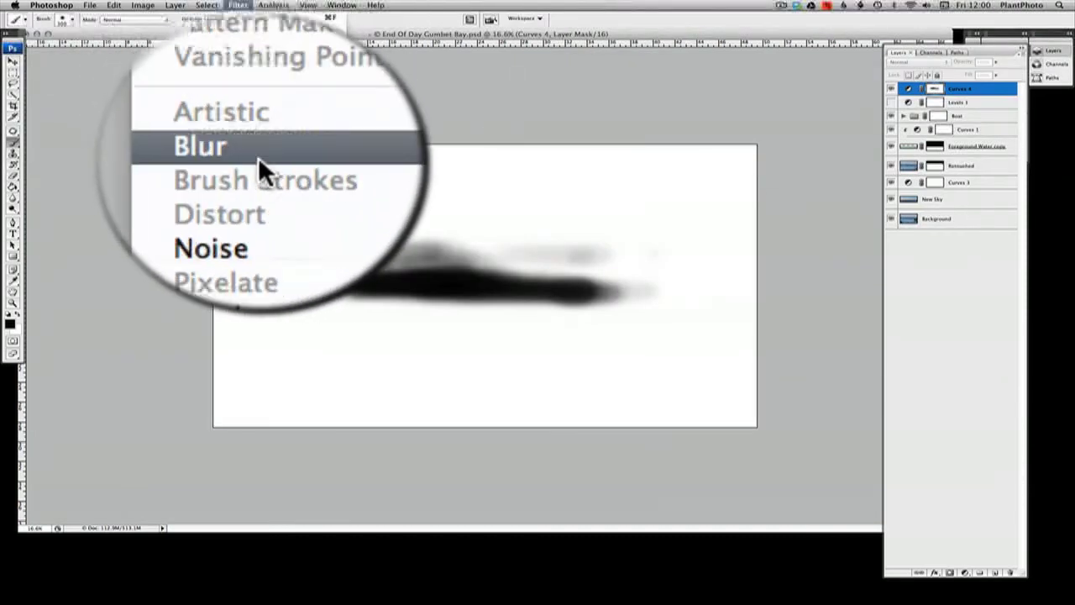
{"action": "mouse_move", "coordinate": [264, 108]}
{"action": "left_click", "coordinate": [424, 164]}
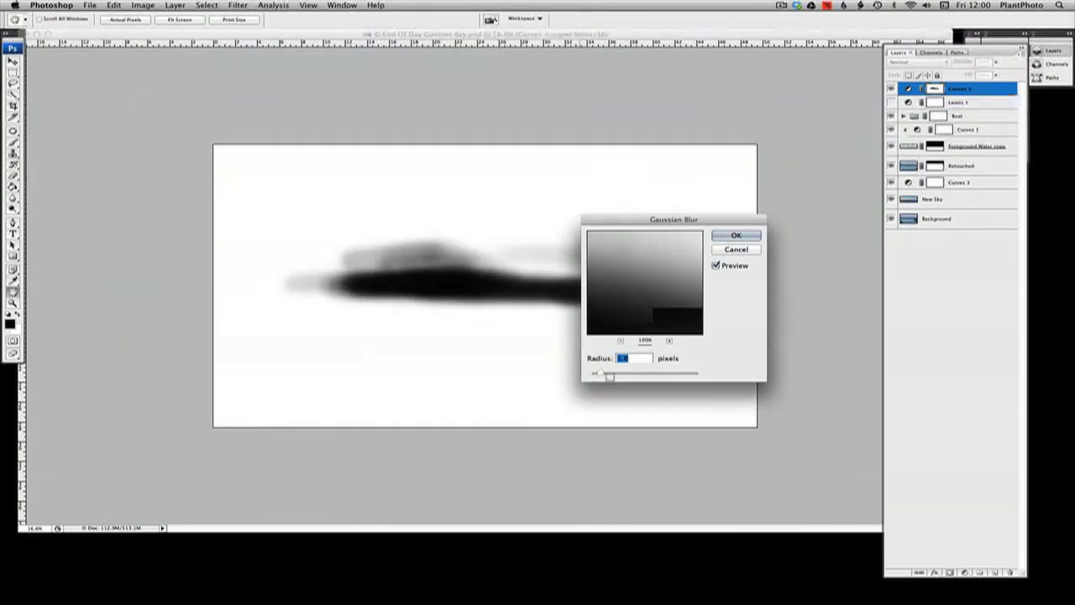
{"action": "left_click", "coordinate": [609, 374]}
{"action": "left_click", "coordinate": [715, 237]}
{"action": "left_click", "coordinate": [935, 90], "text": "alt"}
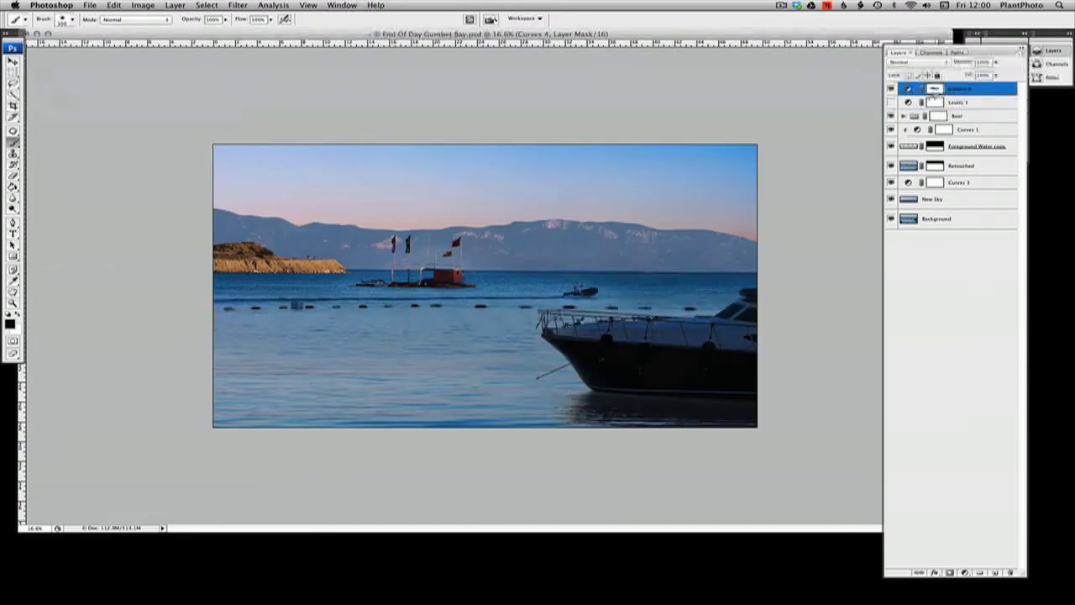
{"action": "left_click", "coordinate": [892, 88]}
{"action": "left_click", "coordinate": [891, 88]}
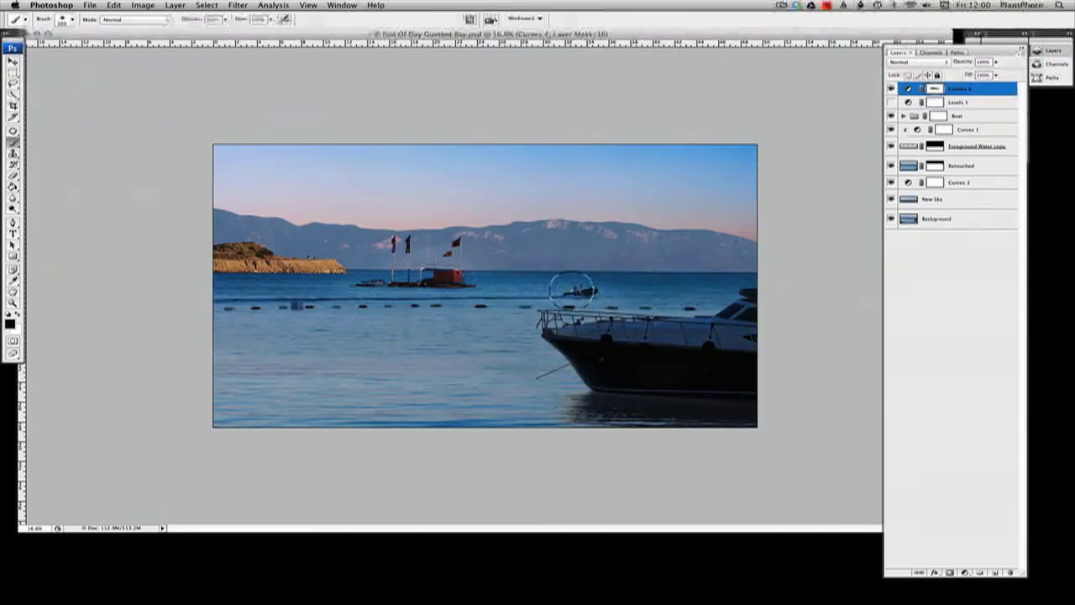
{"action": "left_click_drag", "start_coordinate": [628, 289], "coordinate": [645, 291]}
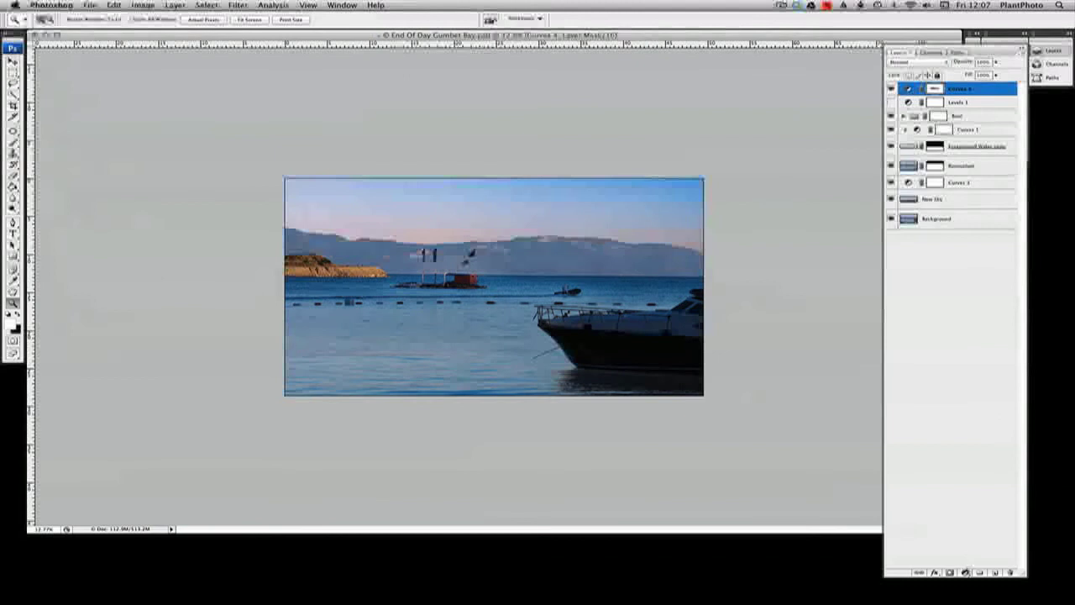
- Add another Curves adjustment layer on top, with RGB points at input 183, output 201 and at input 31, output 31
{"action": "left_click", "coordinate": [966, 572]}
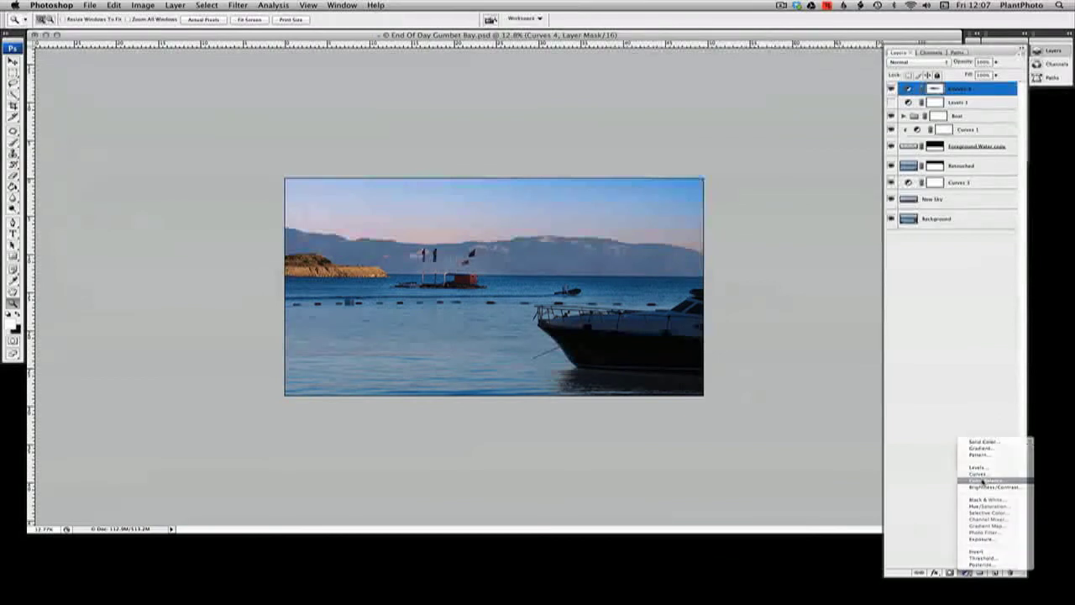
{"action": "left_click", "coordinate": [983, 482]}
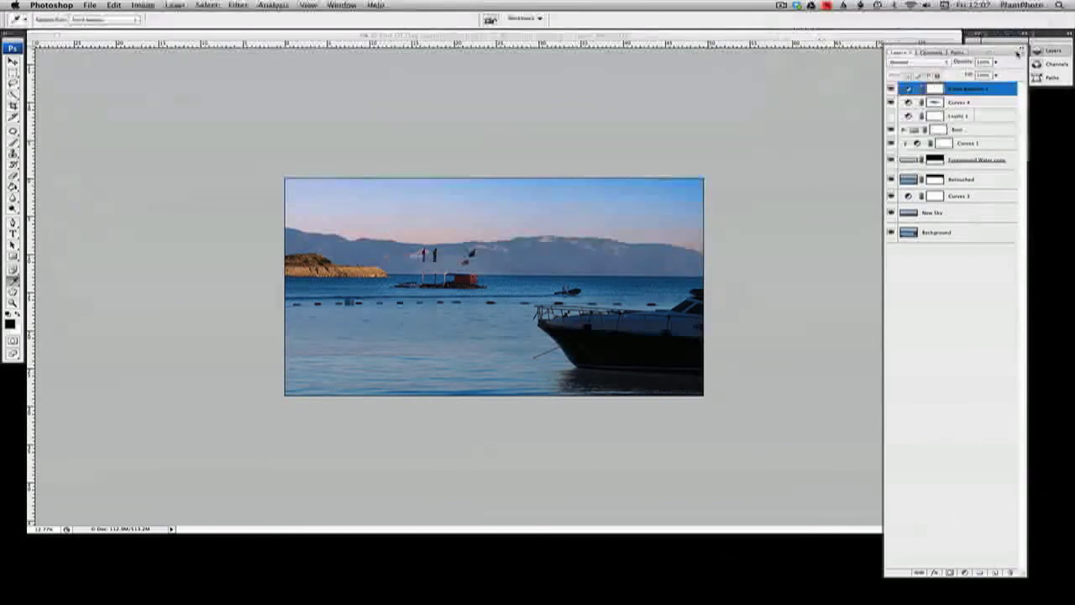
{"action": "left_click", "coordinate": [966, 572]}
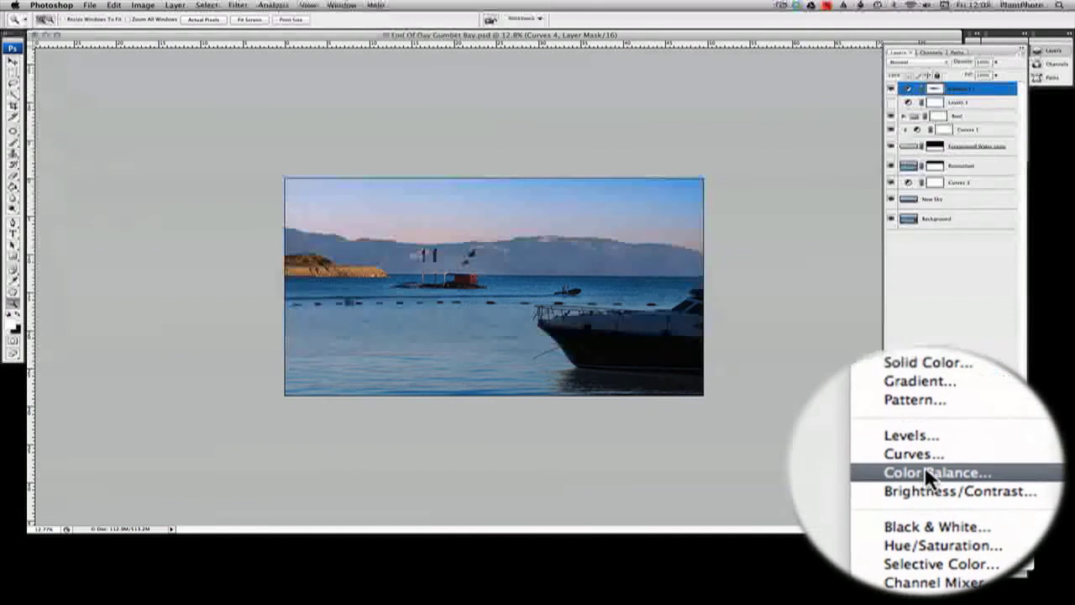
{"action": "left_click", "coordinate": [927, 474]}
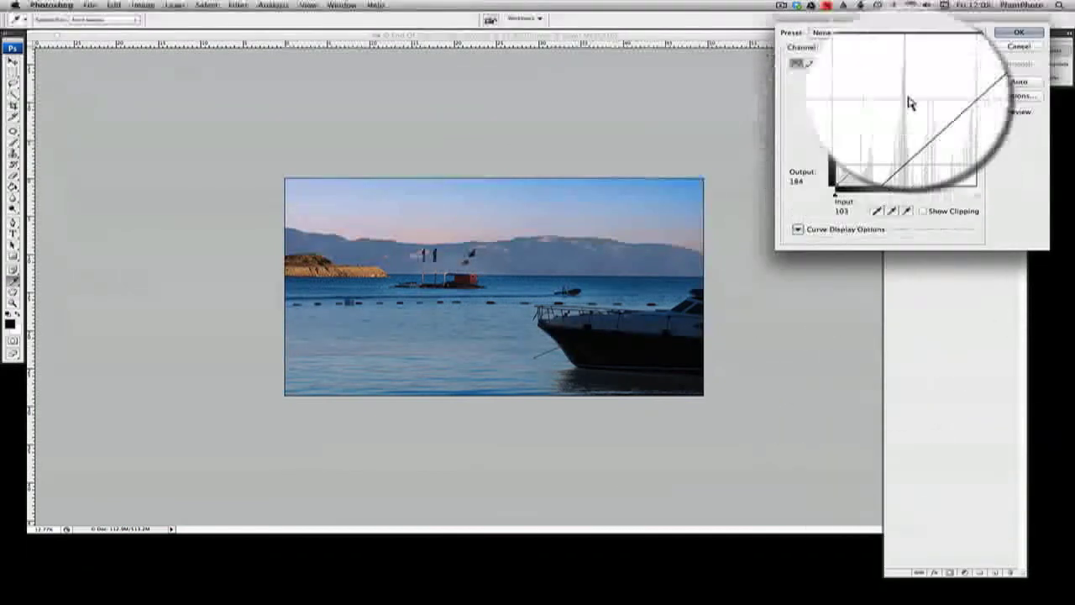
{"action": "left_click_drag", "start_coordinate": [939, 93], "coordinate": [934, 87]}
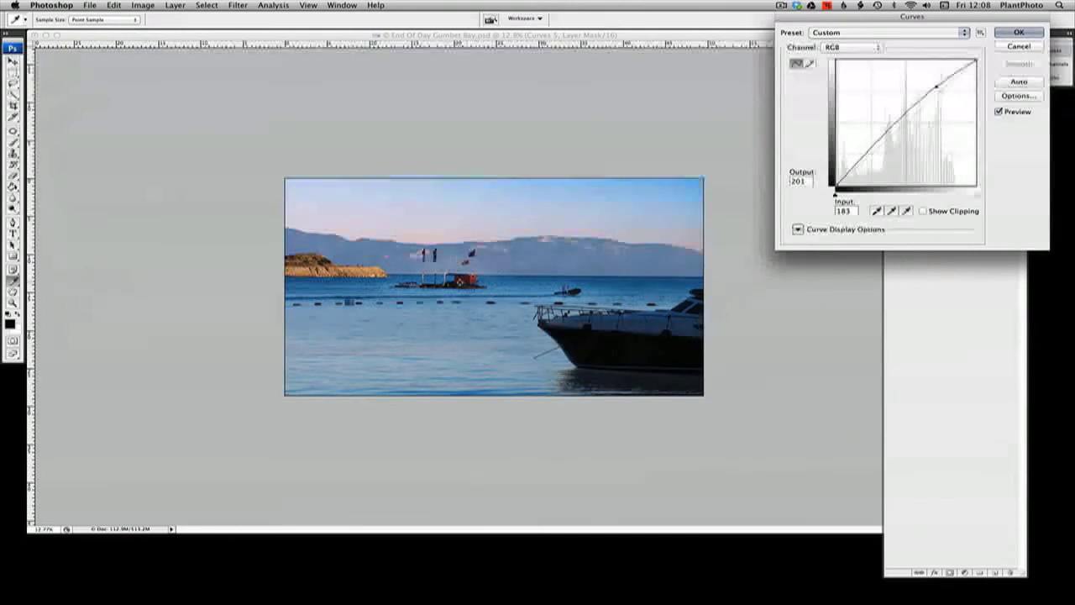
{"action": "left_click_drag", "start_coordinate": [855, 163], "coordinate": [854, 168]}
{"action": "left_click_drag", "start_coordinate": [716, 288], "coordinate": [713, 290]}
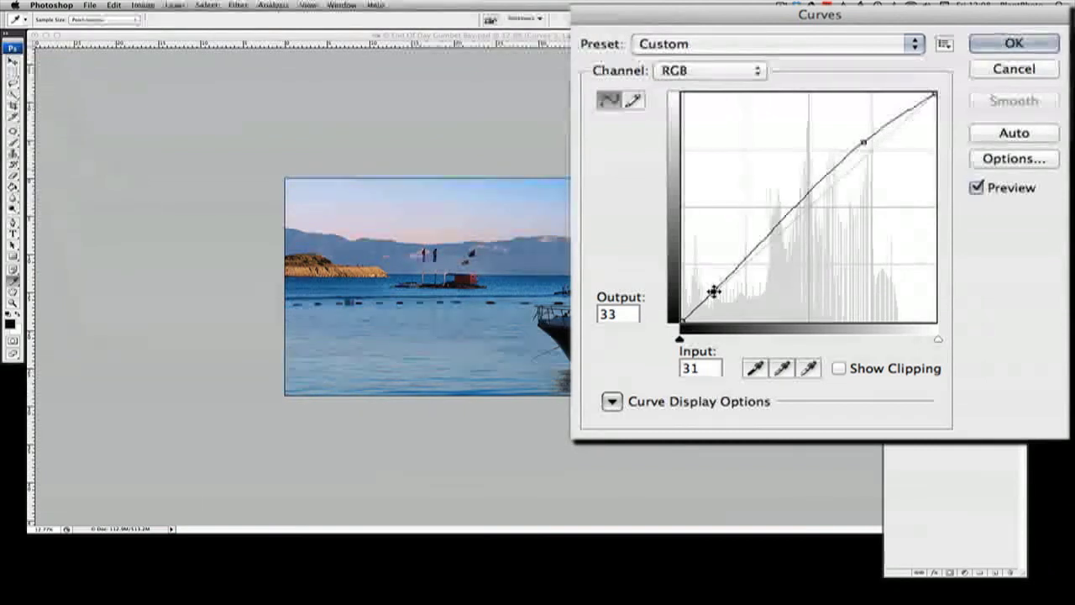
{"action": "key", "text": "Down"}
{"action": "key", "text": "Down"}
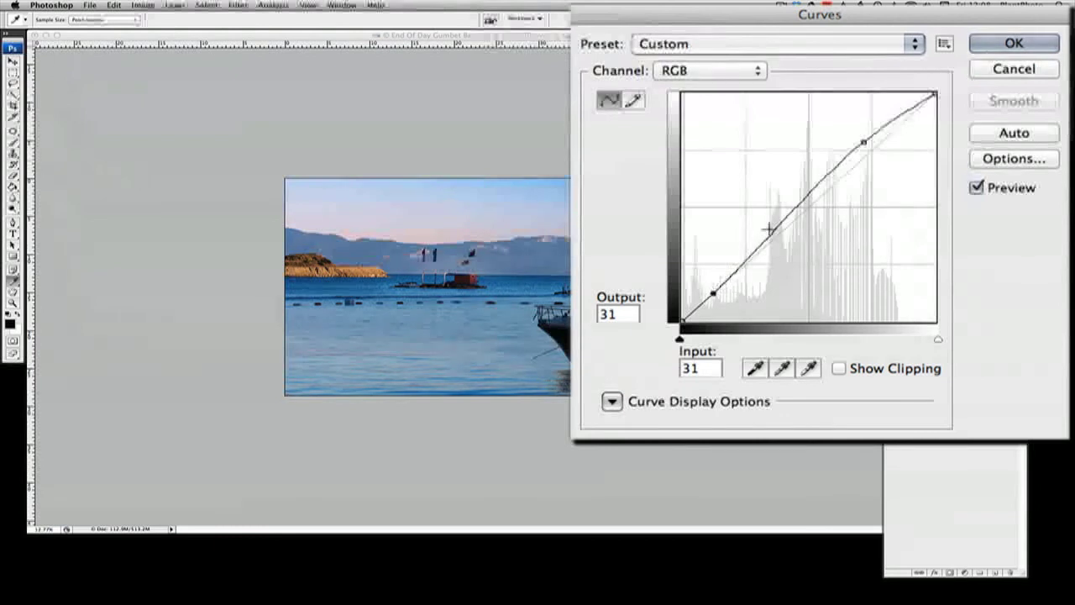
- Add a raised lower-midtone point to the curve, move its highlight point to input 166, output 193, and accept the adjustment
{"action": "left_click_drag", "start_coordinate": [774, 232], "coordinate": [762, 231]}
{"action": "left_click_drag", "start_coordinate": [863, 143], "coordinate": [846, 149]}
{"action": "left_click", "coordinate": [1014, 43]}
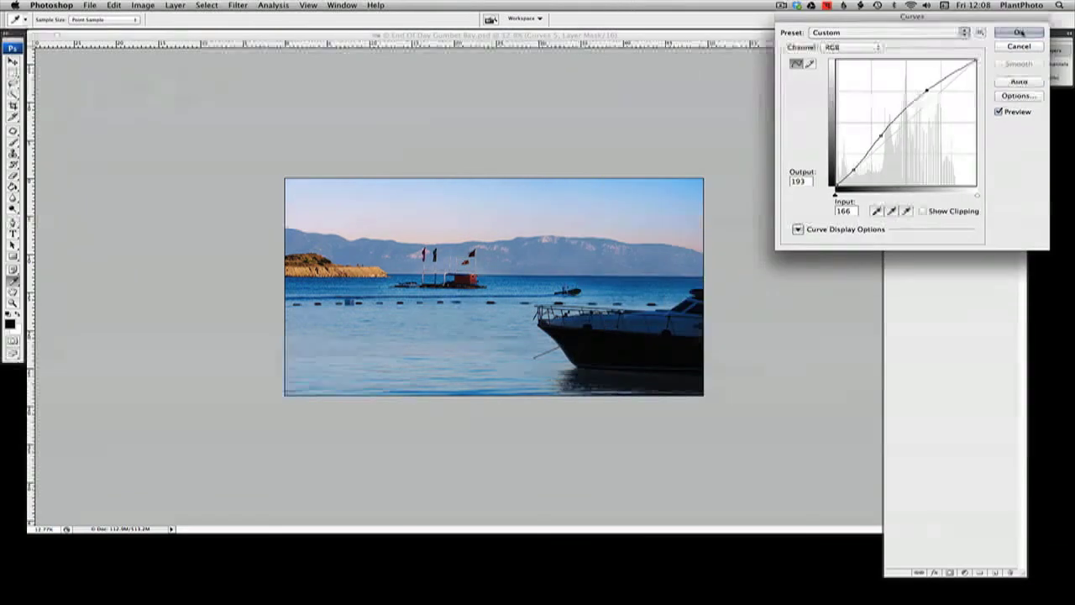
- Fill the new top Curves layer's mask with black using the Paint Bucket
{"action": "key", "text": "z"}
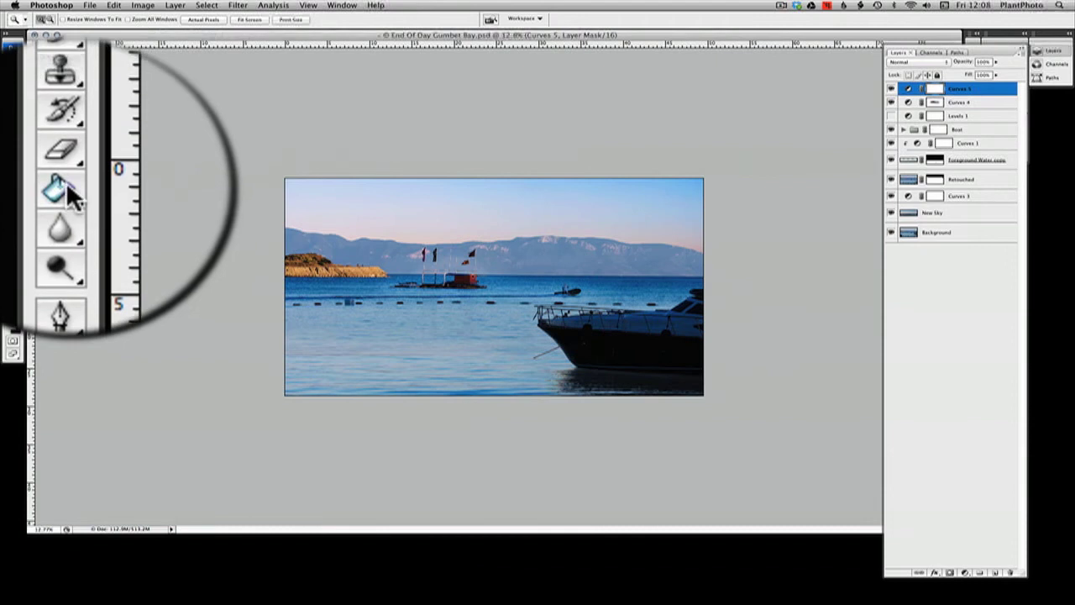
{"action": "left_click", "coordinate": [14, 185]}
{"action": "left_click", "coordinate": [16, 313]}
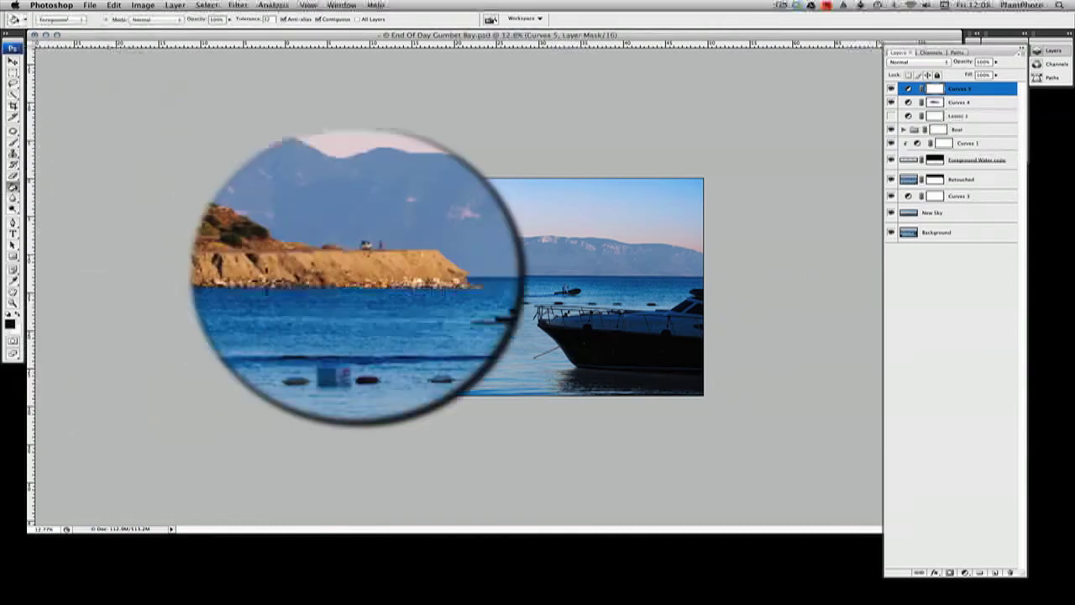
{"action": "left_click", "coordinate": [493, 273]}
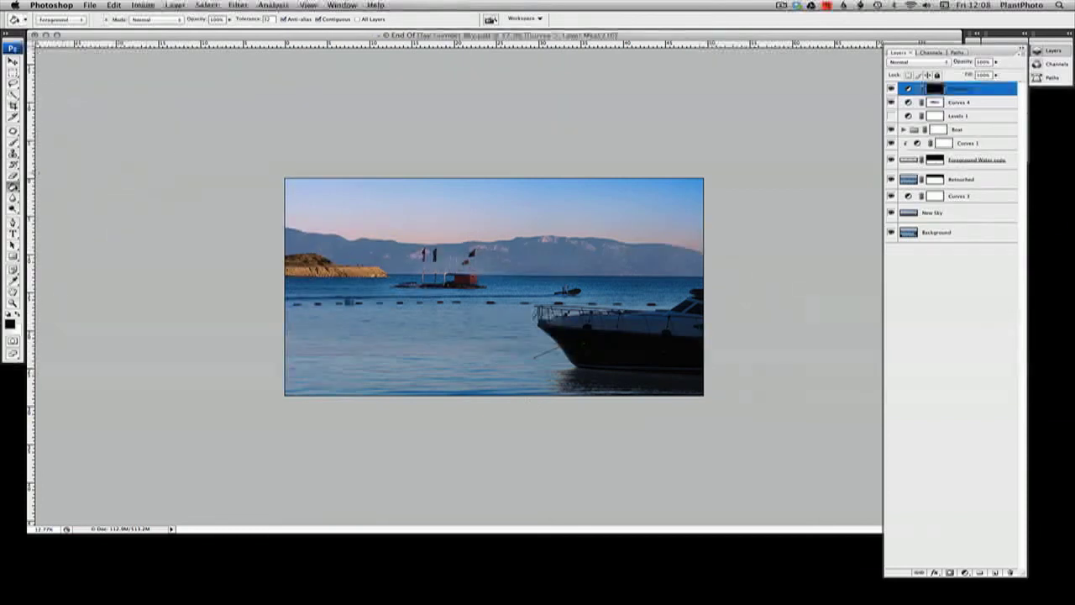
- Paint white with a small brush on the top Curves mask over the floating platform's frame and red cabin
{"action": "left_click", "coordinate": [12, 303]}
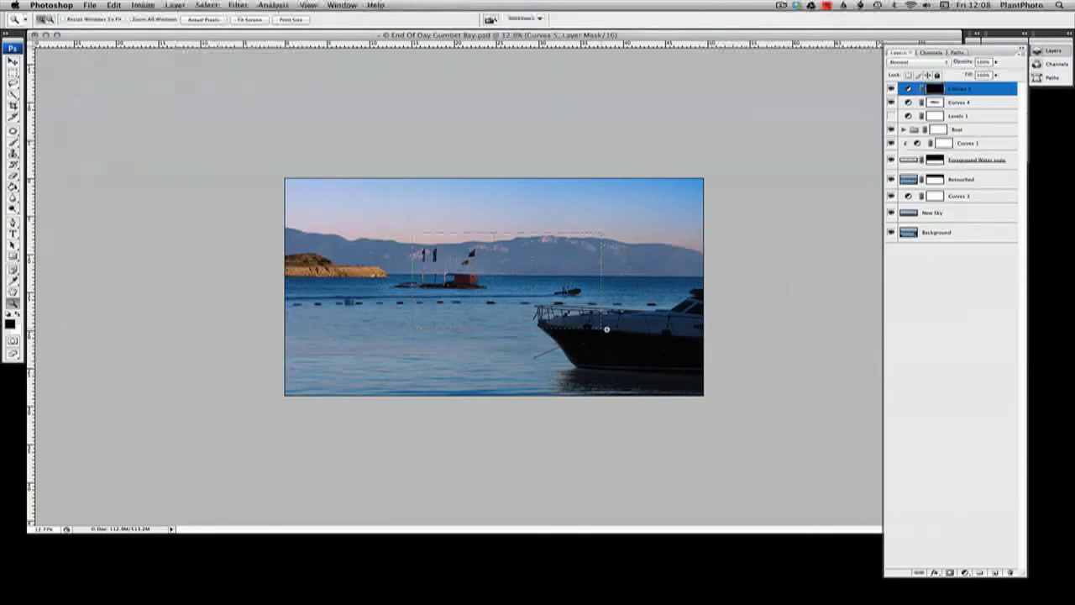
{"action": "left_click_drag", "start_coordinate": [607, 329], "coordinate": [605, 329]}
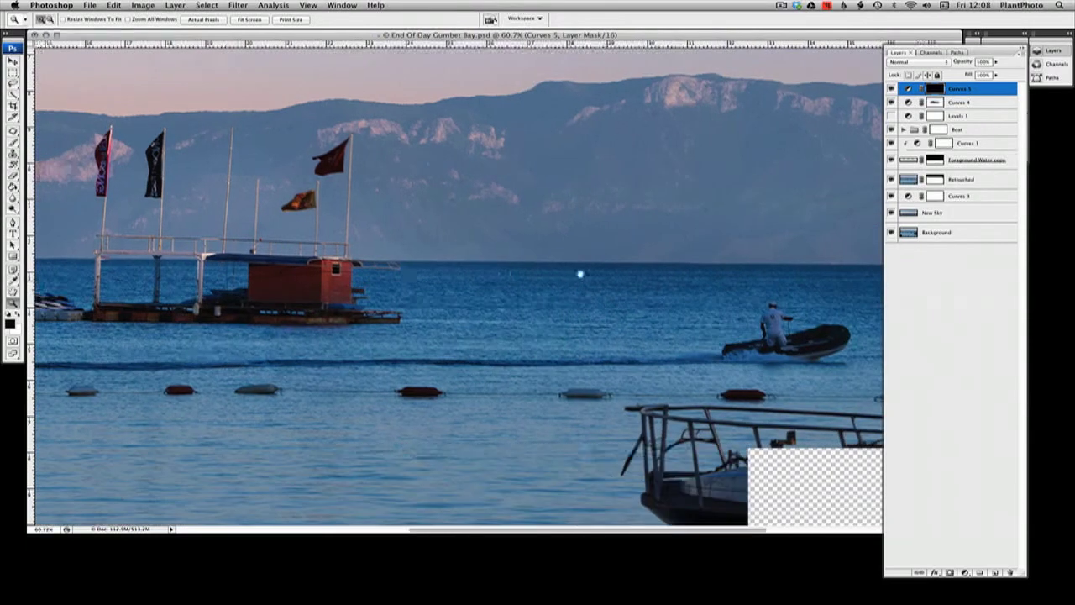
{"action": "scroll", "coordinate": [580, 274], "scroll_direction": "left", "scroll_amount": 5}
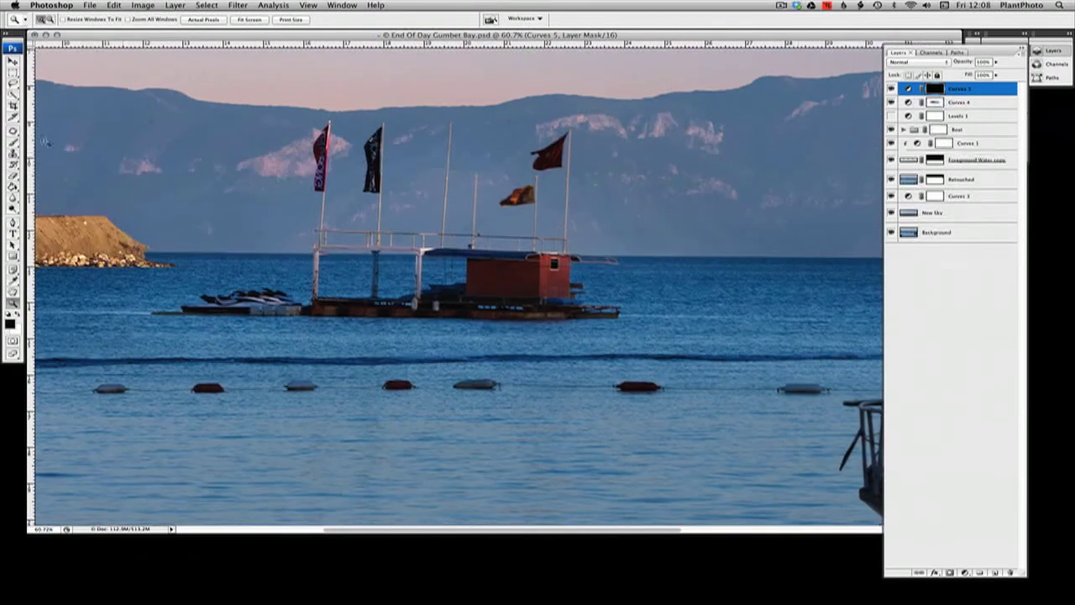
{"action": "left_click", "coordinate": [13, 142]}
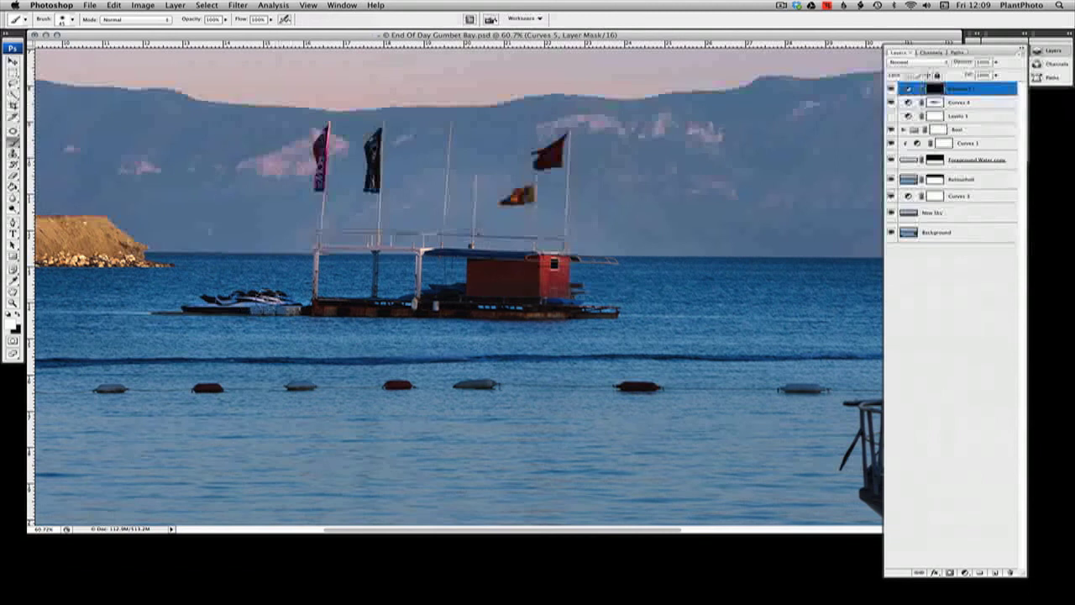
{"action": "left_click_drag", "start_coordinate": [316, 262], "coordinate": [324, 269]}
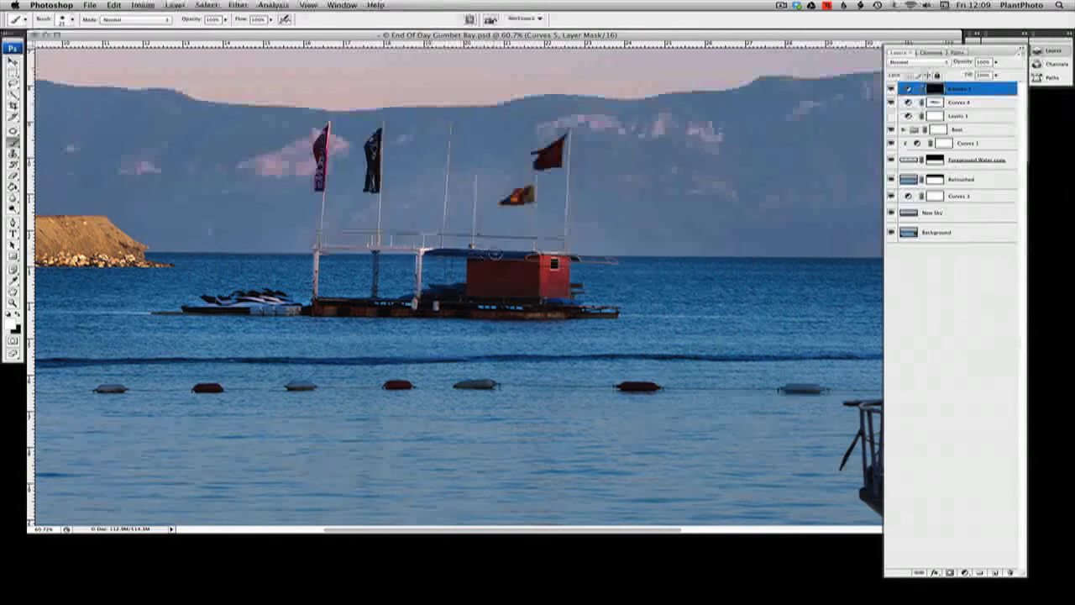
{"action": "mouse_move", "coordinate": [580, 260]}
{"action": "left_mouse_down"}
{"action": "mouse_move", "coordinate": [610, 262]}
{"action": "mouse_move", "coordinate": [555, 281]}
{"action": "left_mouse_up"}
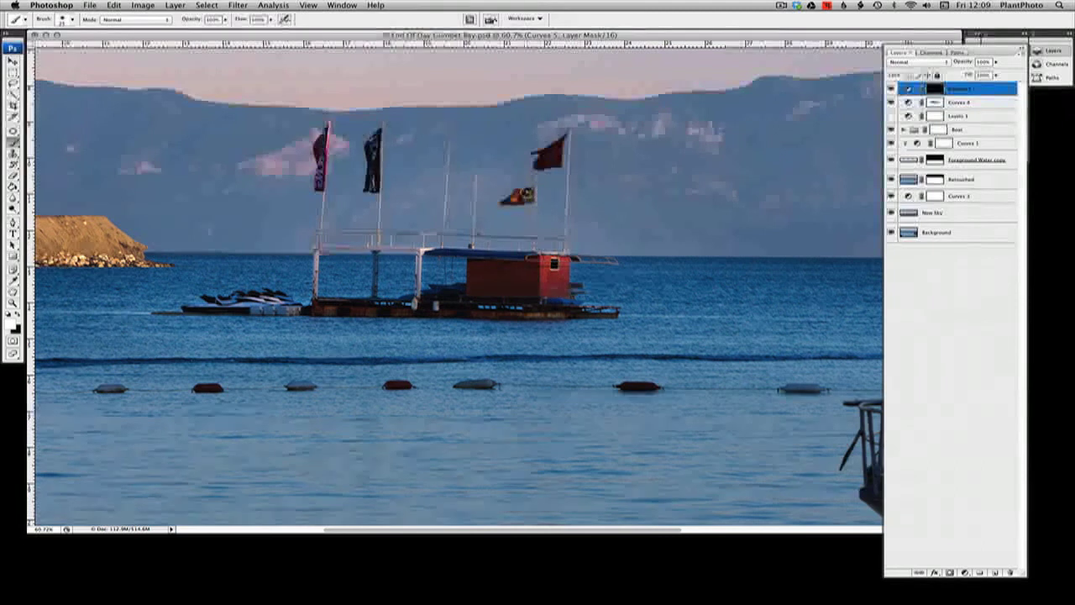
- Brighten the platform's flags, a flagpole and the cabin walls by painting white on the top Curves mask
{"action": "left_click_drag", "start_coordinate": [518, 196], "coordinate": [526, 193]}
{"action": "left_click_drag", "start_coordinate": [559, 144], "coordinate": [545, 160]}
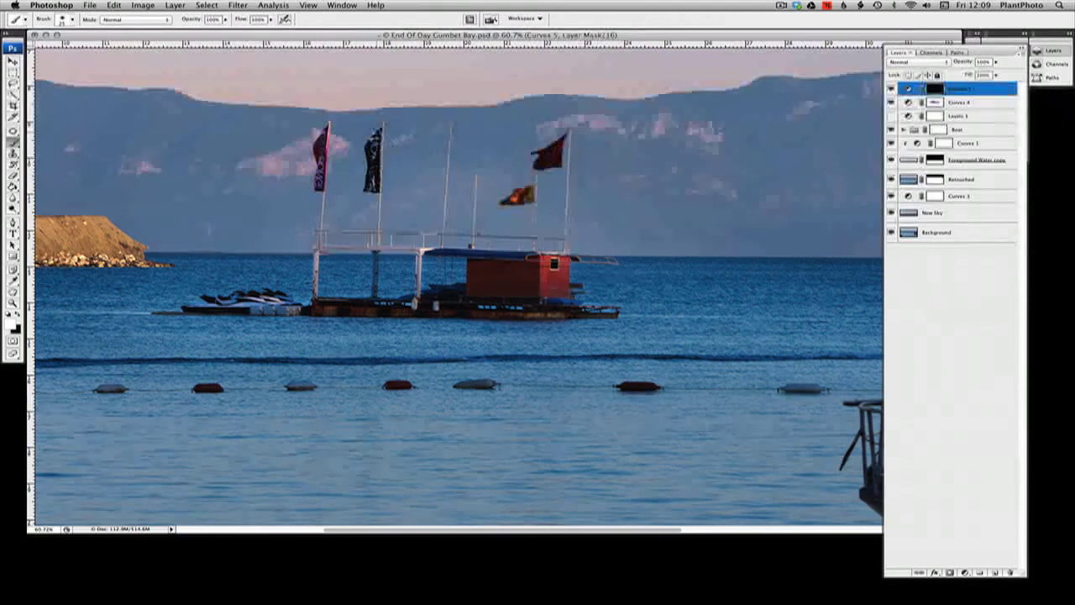
{"action": "mouse_move", "coordinate": [326, 137]}
{"action": "left_mouse_down"}
{"action": "mouse_move", "coordinate": [320, 174]}
{"action": "mouse_move", "coordinate": [326, 145]}
{"action": "left_mouse_up"}
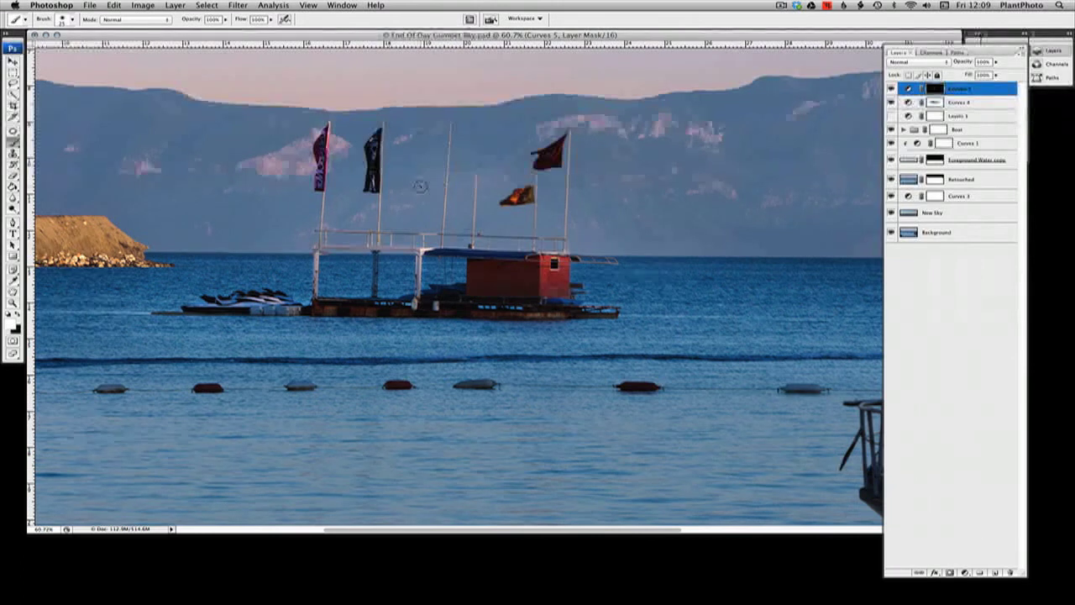
{"action": "mouse_move", "coordinate": [451, 146]}
{"action": "left_mouse_down"}
{"action": "mouse_move", "coordinate": [407, 207]}
{"action": "mouse_move", "coordinate": [451, 204]}
{"action": "left_mouse_up"}
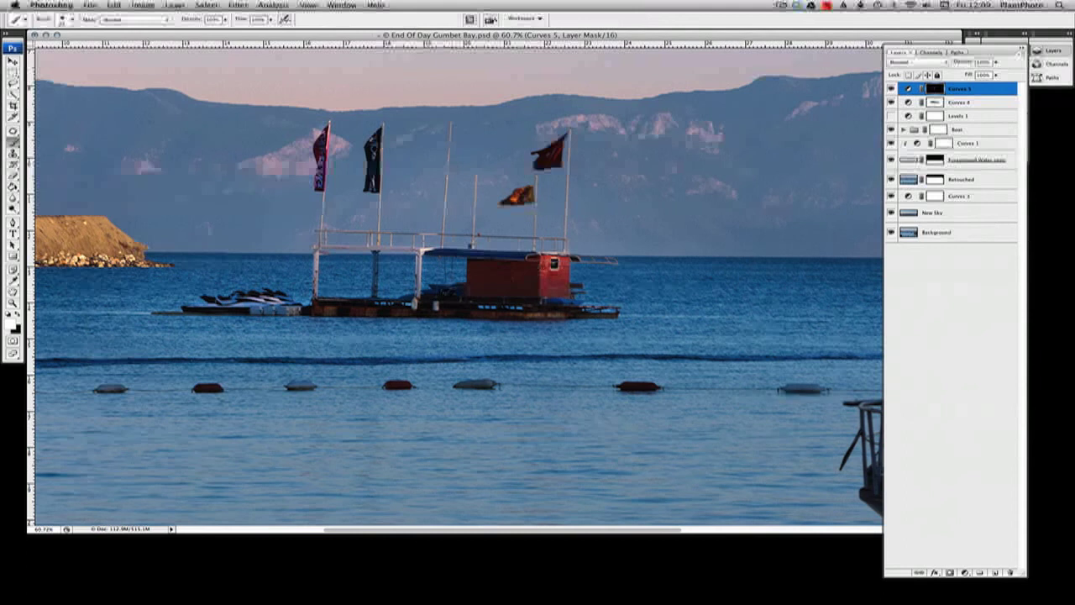
{"action": "mouse_move", "coordinate": [490, 258]}
{"action": "left_mouse_down"}
{"action": "mouse_move", "coordinate": [573, 266]}
{"action": "mouse_move", "coordinate": [561, 290]}
{"action": "left_mouse_up"}
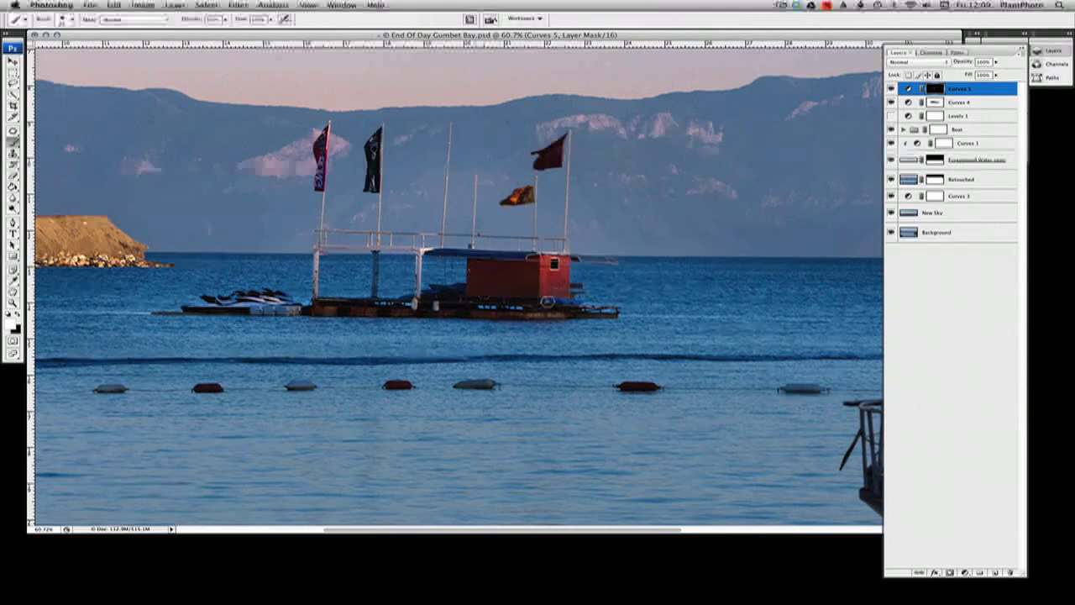
- Paint white on the top Curves mask over the dinghy, its rider and the spray beside it
{"action": "scroll", "coordinate": [663, 323], "scroll_direction": "right", "scroll_amount": 10}
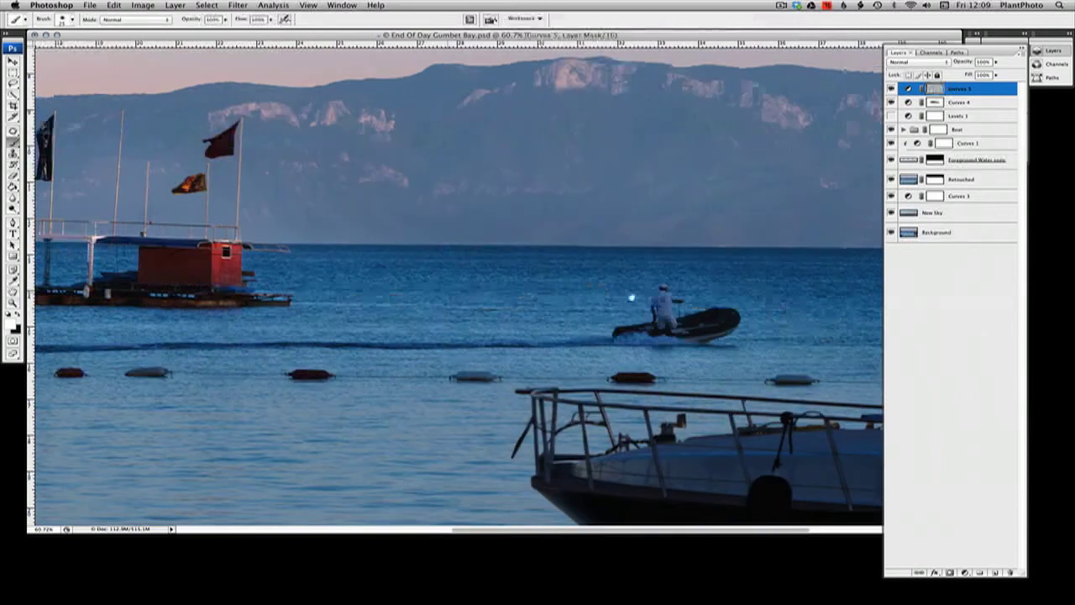
{"action": "key", "text": "super+i"}
{"action": "left_click_drag", "start_coordinate": [641, 332], "coordinate": [598, 331]}
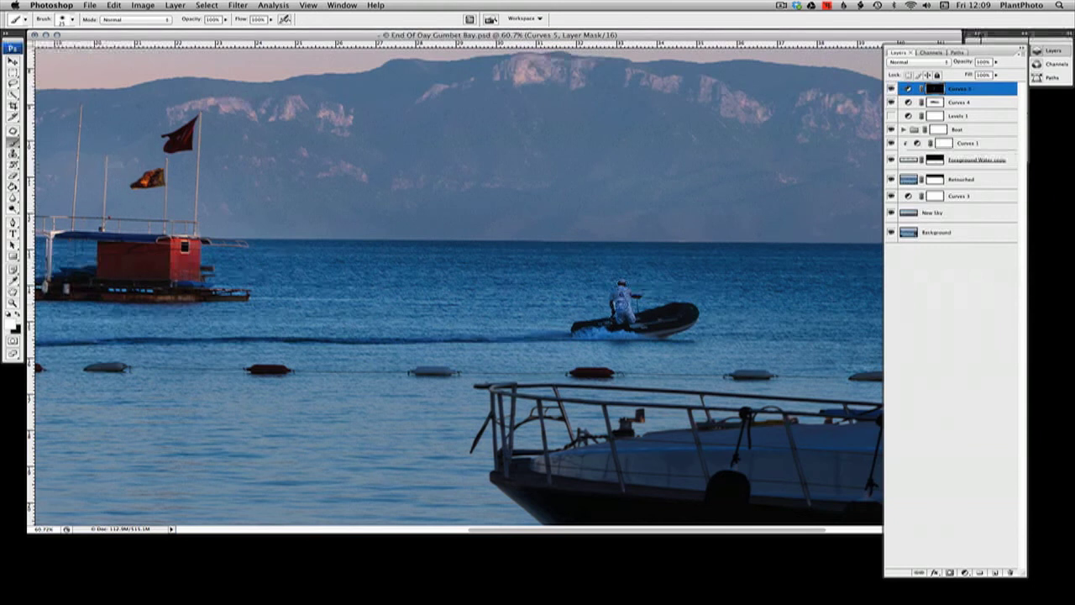
{"action": "left_click", "coordinate": [658, 322]}
{"action": "left_click", "coordinate": [651, 333]}
{"action": "left_click", "coordinate": [583, 331]}
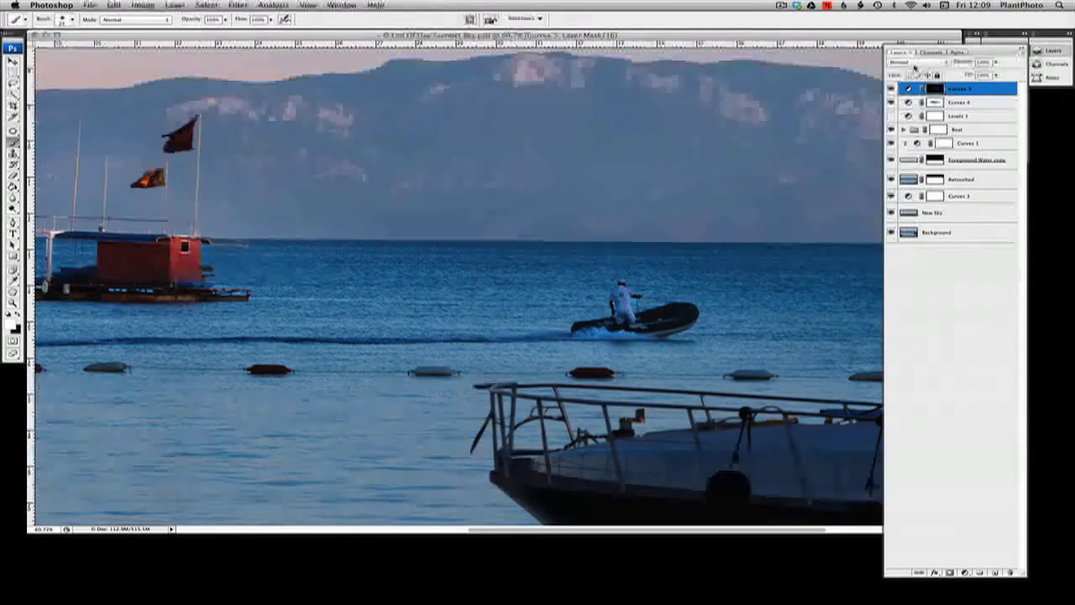
- Try the Luminosity blend mode on the top Curves layer, and return it to Normal
{"action": "left_click", "coordinate": [917, 74]}
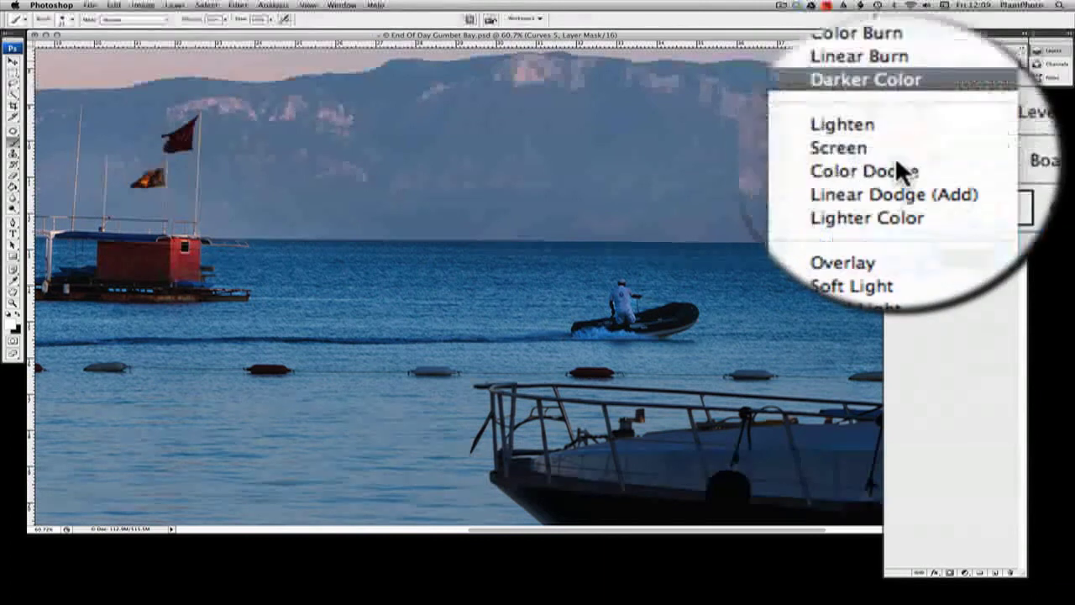
{"action": "left_click", "coordinate": [897, 259]}
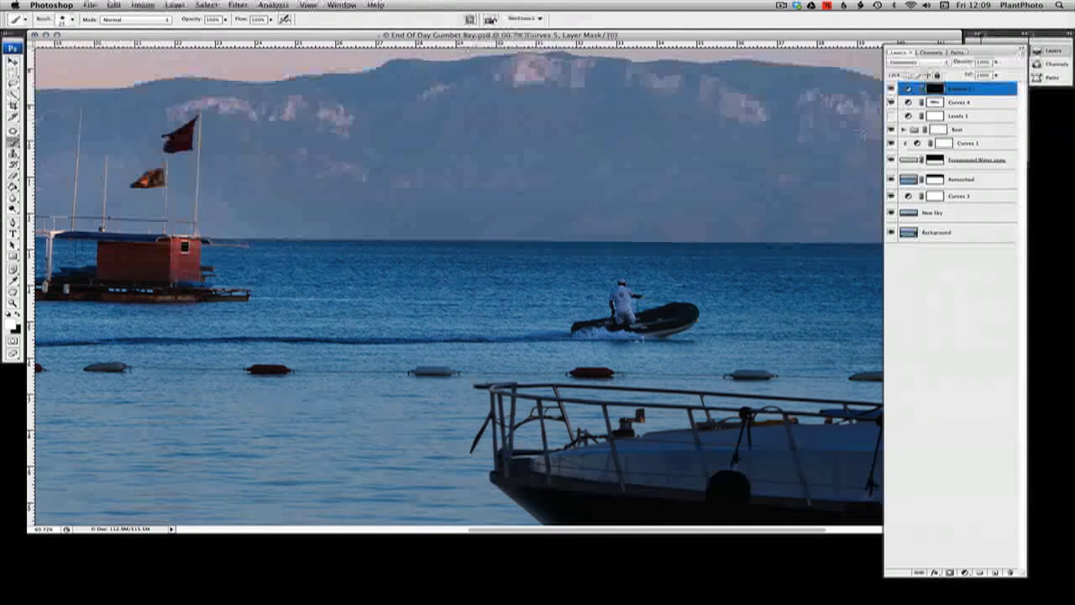
{"action": "left_click", "coordinate": [921, 62]}
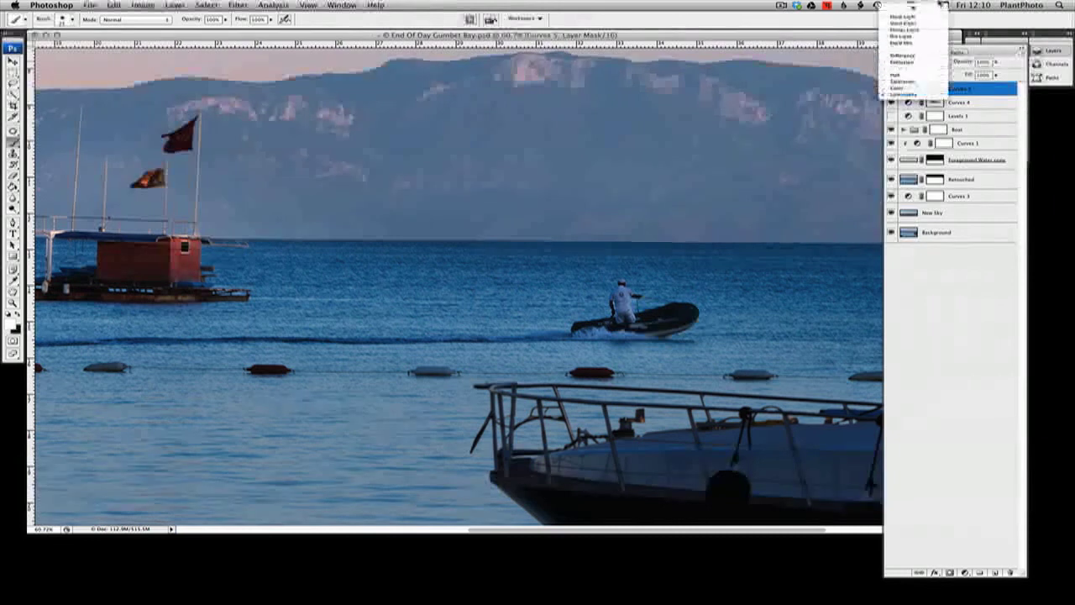
{"action": "left_click", "coordinate": [941, 14]}
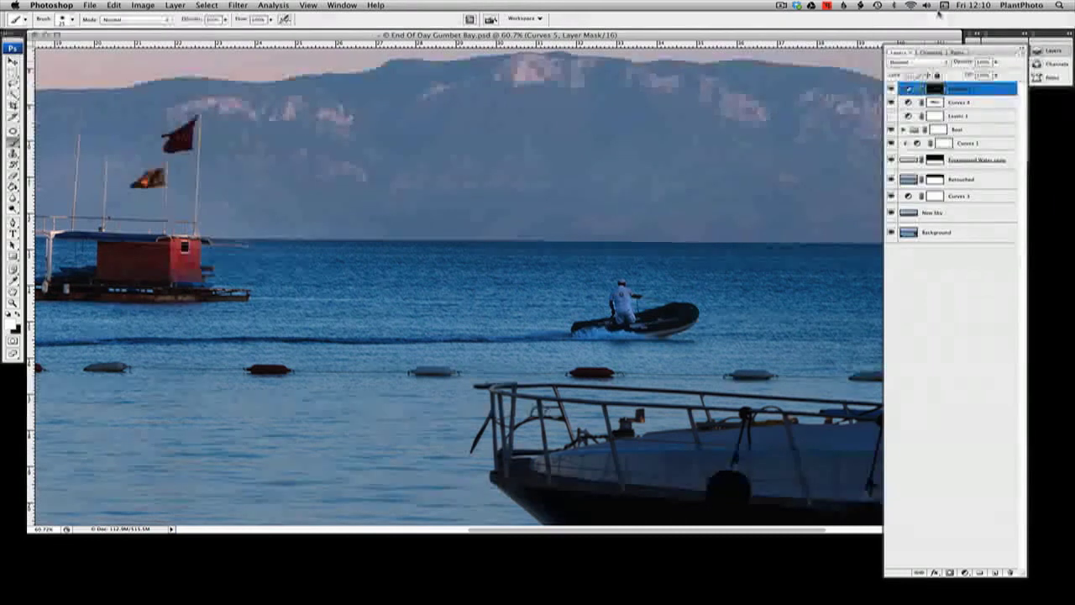
- Compare the Luminosity blend mode with Normal once more on the Curves 5 layer, leaving it on Normal
{"action": "left_click", "coordinate": [921, 64]}
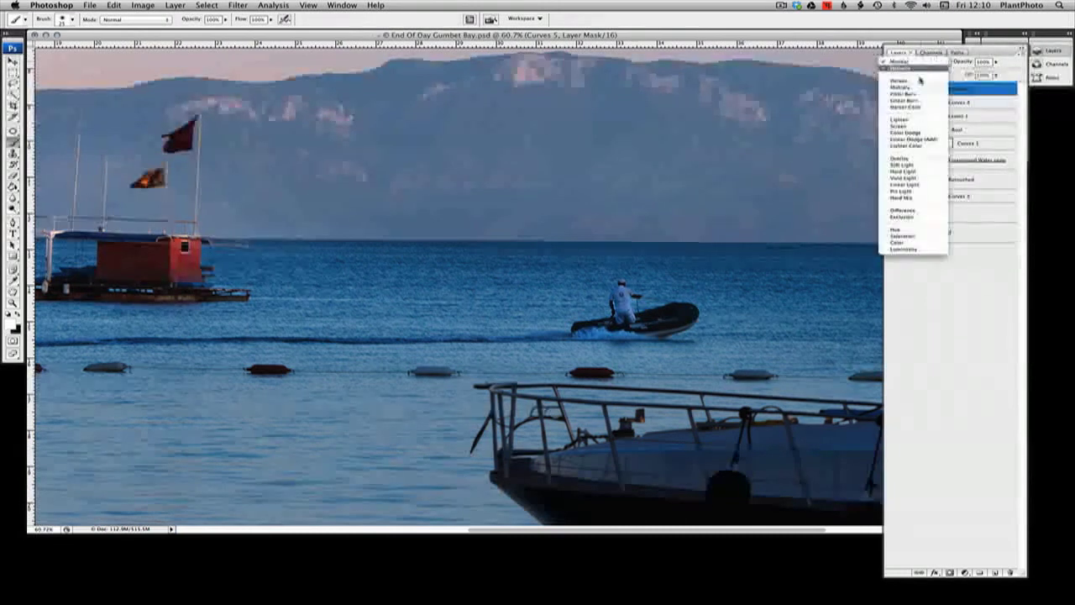
{"action": "left_click", "coordinate": [908, 252]}
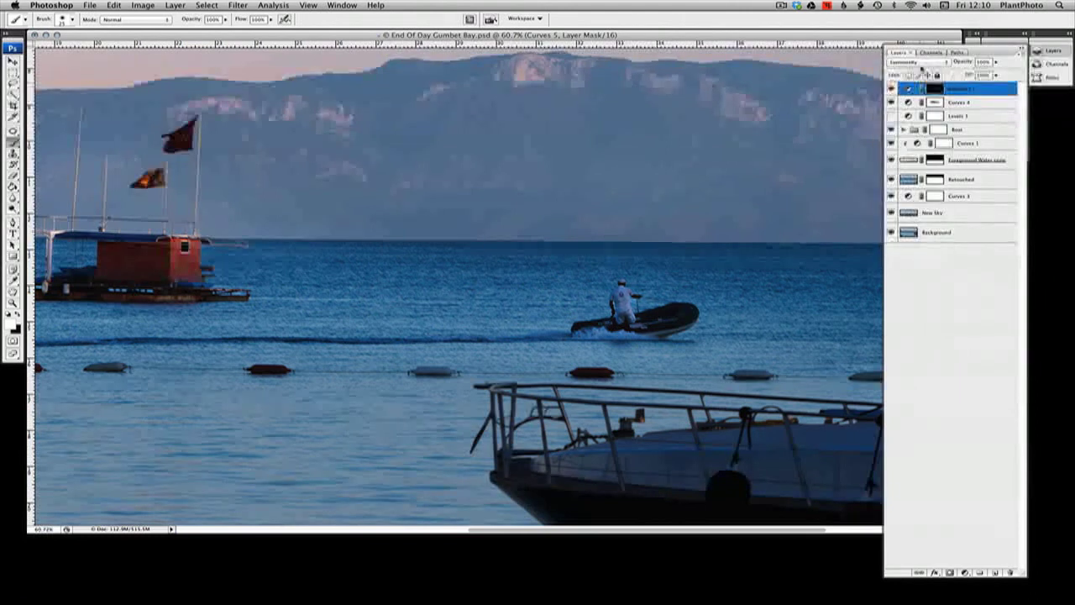
{"action": "left_click", "coordinate": [923, 65]}
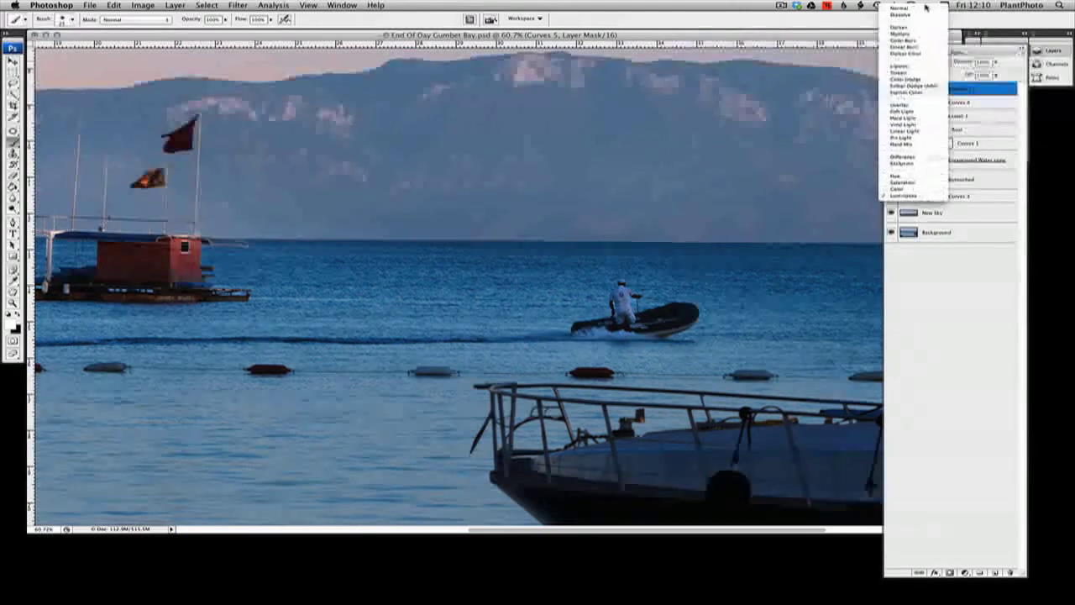
{"action": "left_click", "coordinate": [925, 9]}
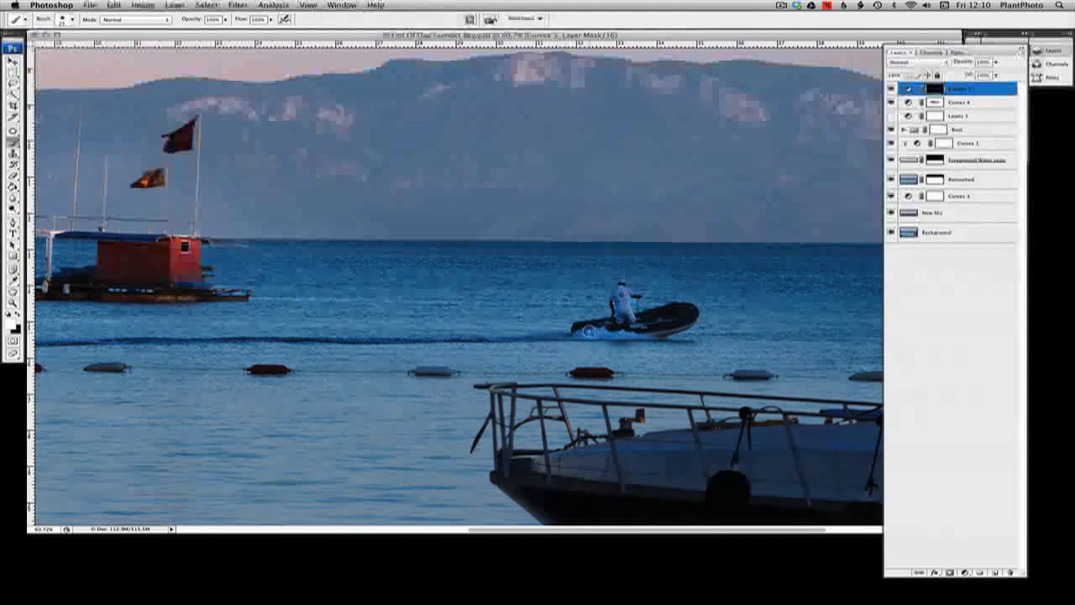
- Paint white on the Curves 5 mask along the wake trailing behind the dinghy
{"action": "left_click_drag", "start_coordinate": [574, 335], "coordinate": [324, 347]}
- View the whole image and compare it with the Curves 5 layer hidden and shown, leaving the layer visible
{"action": "left_click", "coordinate": [11, 305]}
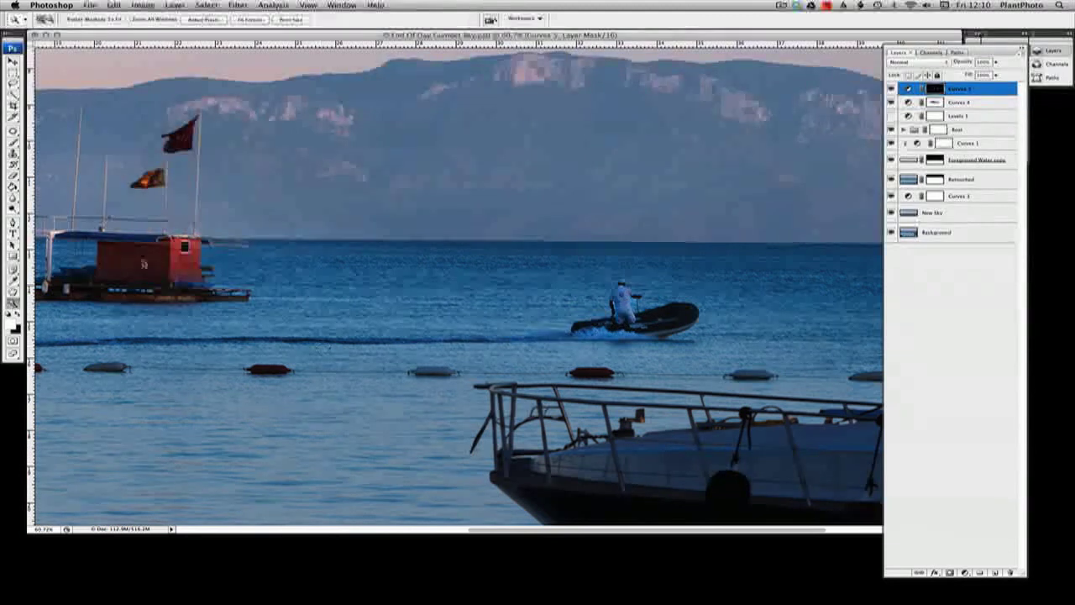
{"action": "right_click", "coordinate": [264, 226]}
{"action": "left_click", "coordinate": [277, 229]}
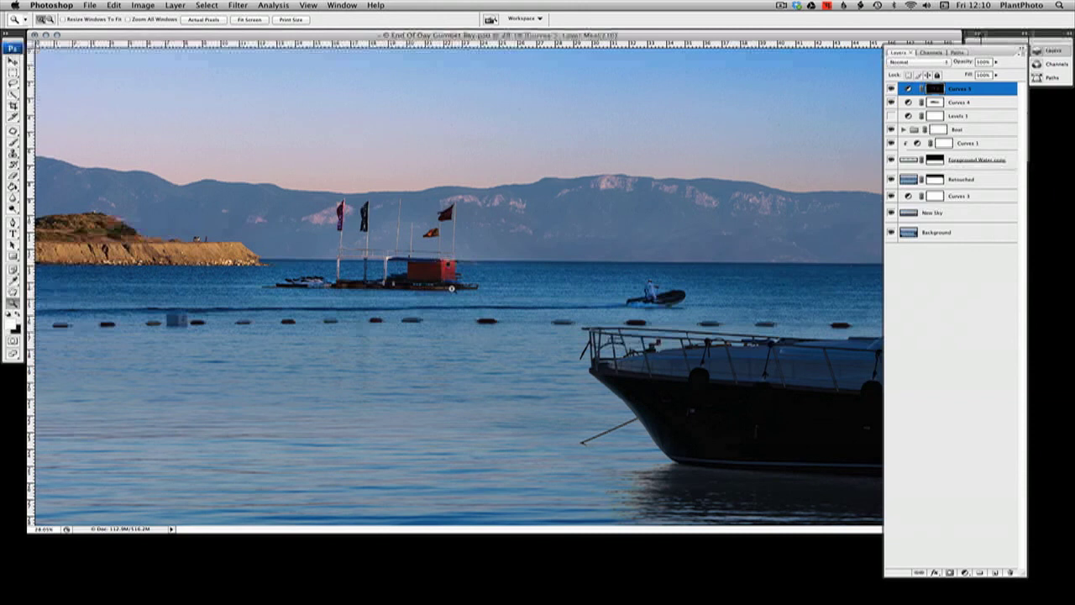
{"action": "left_click", "coordinate": [451, 287], "text": "alt"}
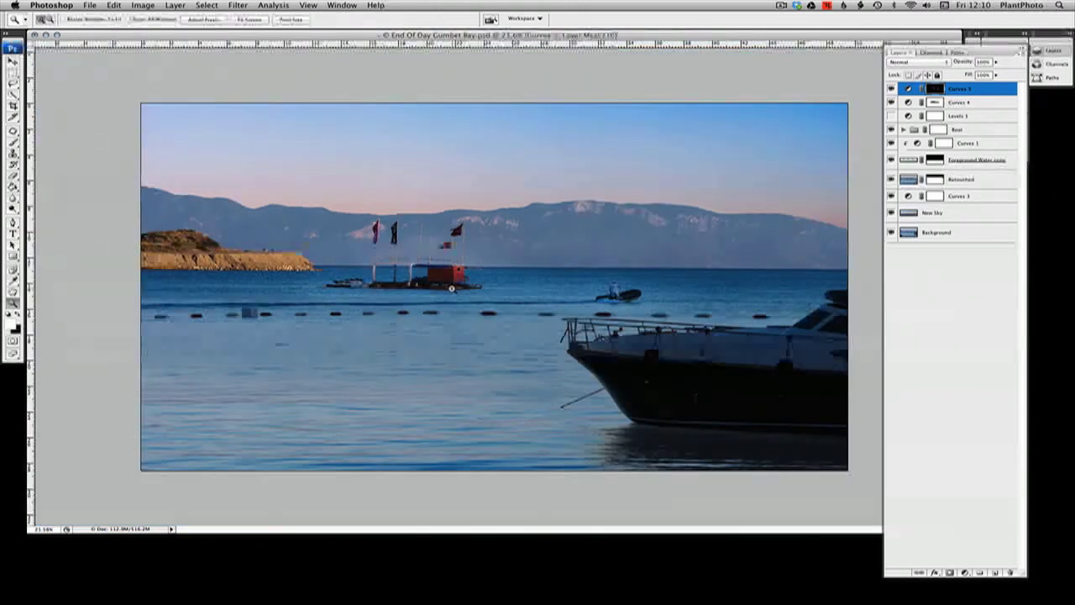
{"action": "left_click", "coordinate": [451, 287], "text": "alt"}
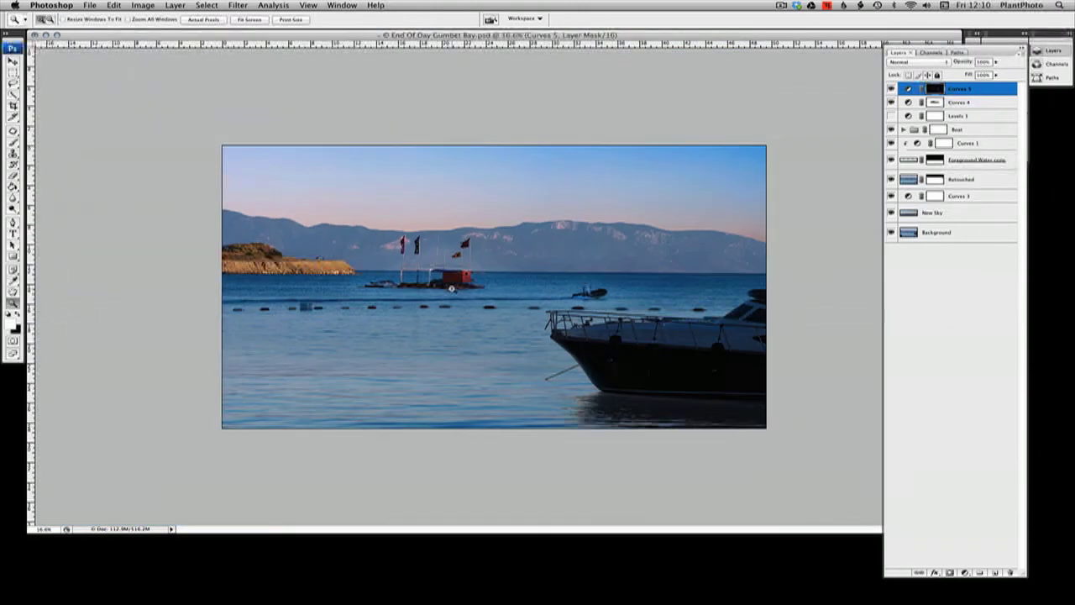
{"action": "left_click", "coordinate": [891, 88]}
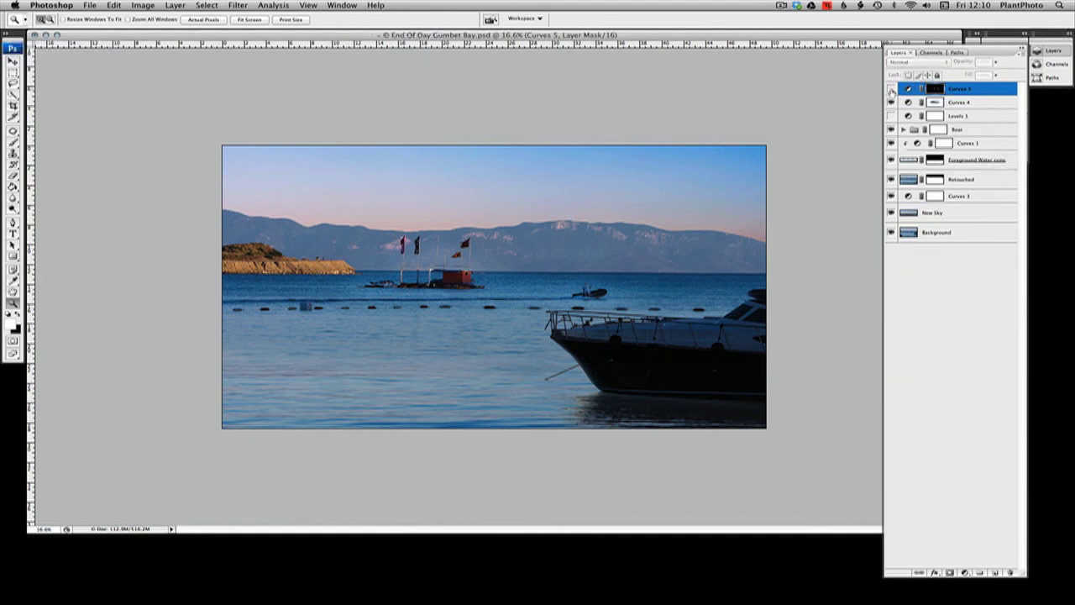
{"action": "left_click", "coordinate": [891, 89]}
{"action": "left_click", "coordinate": [891, 89]}
{"action": "left_click", "coordinate": [891, 88]}
{"action": "left_click", "coordinate": [891, 89]}
{"action": "left_click", "coordinate": [891, 88]}
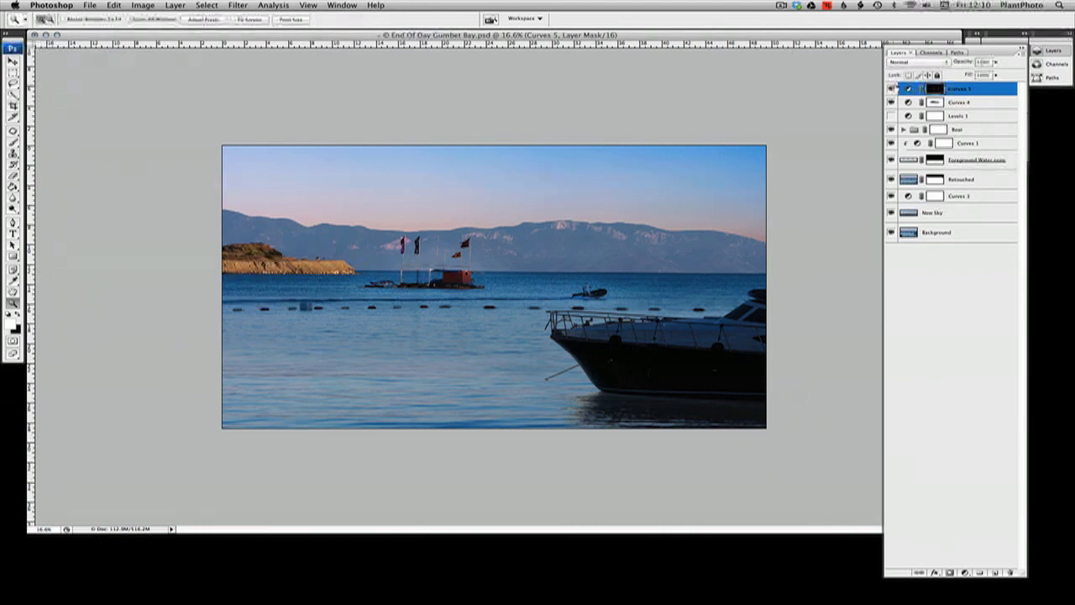
{"action": "left_click", "coordinate": [891, 88]}
{"action": "left_click", "coordinate": [892, 88]}
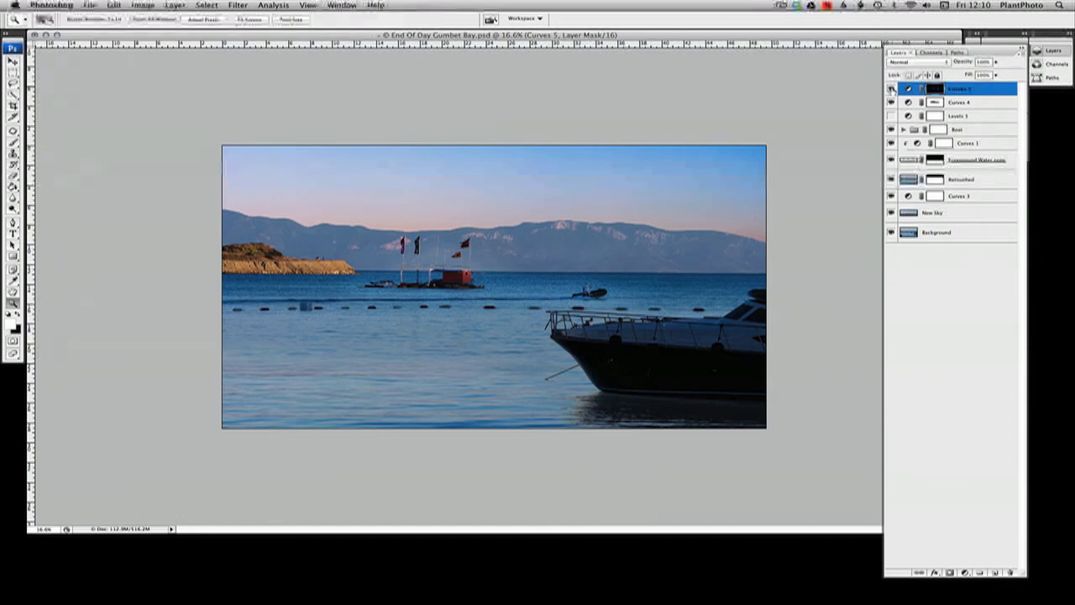
{"action": "left_click", "coordinate": [892, 88]}
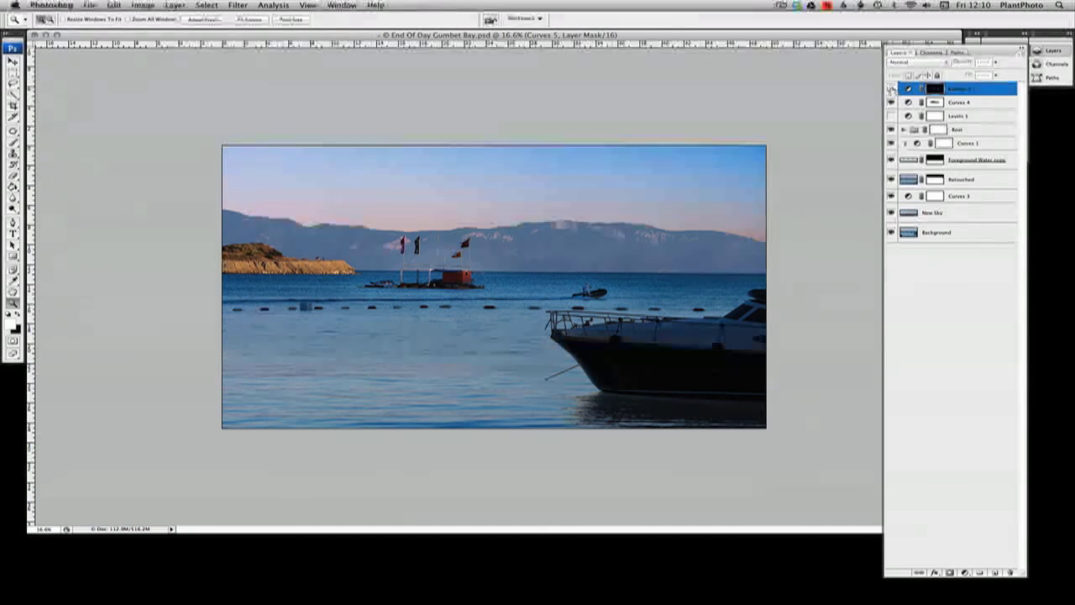
{"action": "left_click", "coordinate": [891, 88]}
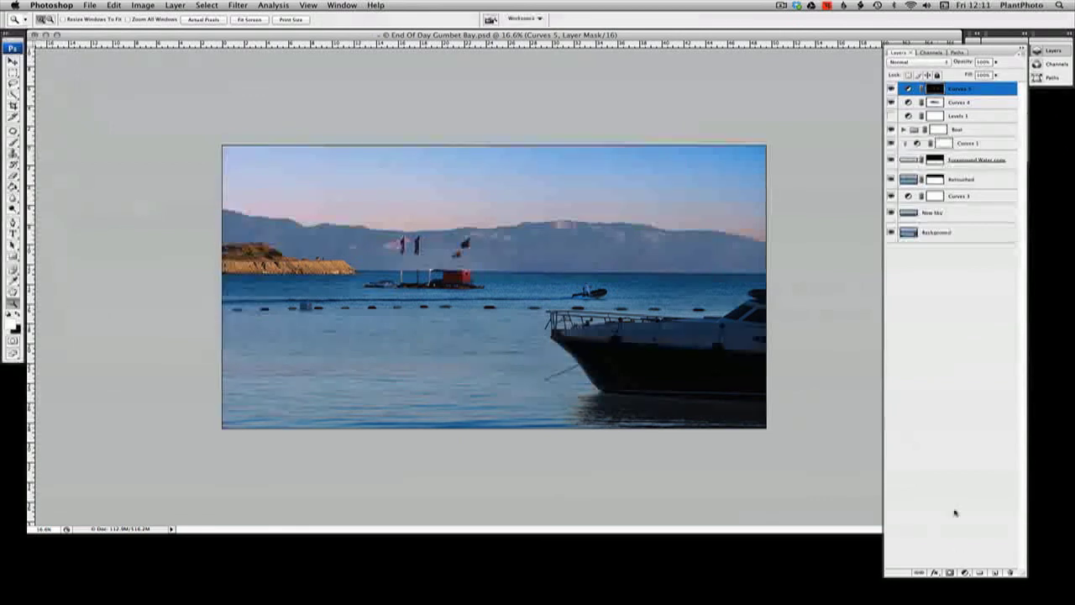
- Try a new S-shaped Curves adjustment layer, raising the highlights to output 195 at input 174 and lowering the shadows
{"action": "left_click", "coordinate": [965, 573]}
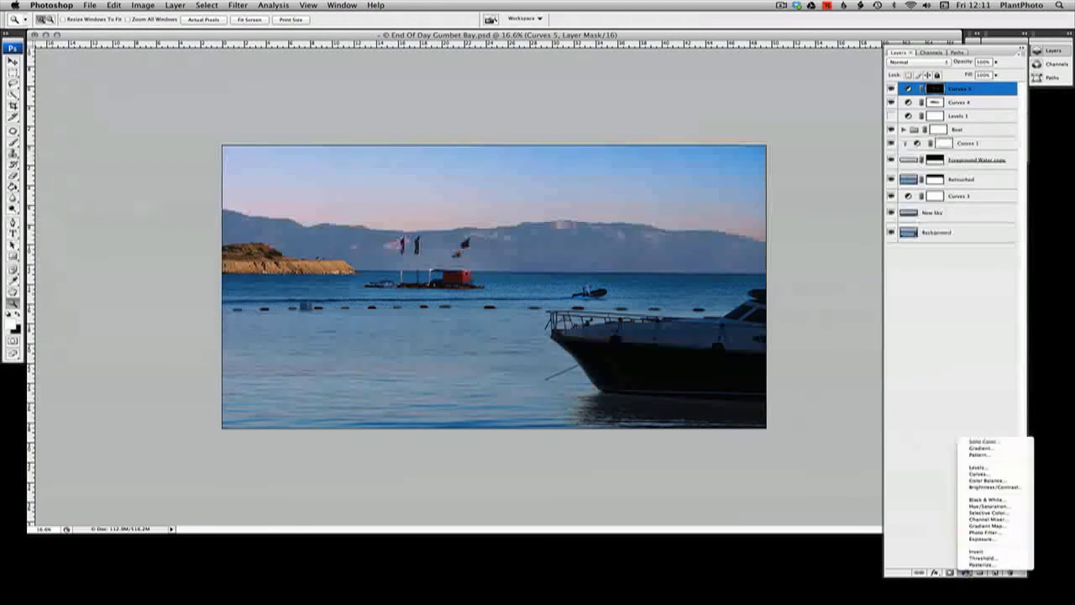
{"action": "left_click", "coordinate": [990, 474]}
{"action": "left_click_drag", "start_coordinate": [907, 113], "coordinate": [931, 88]}
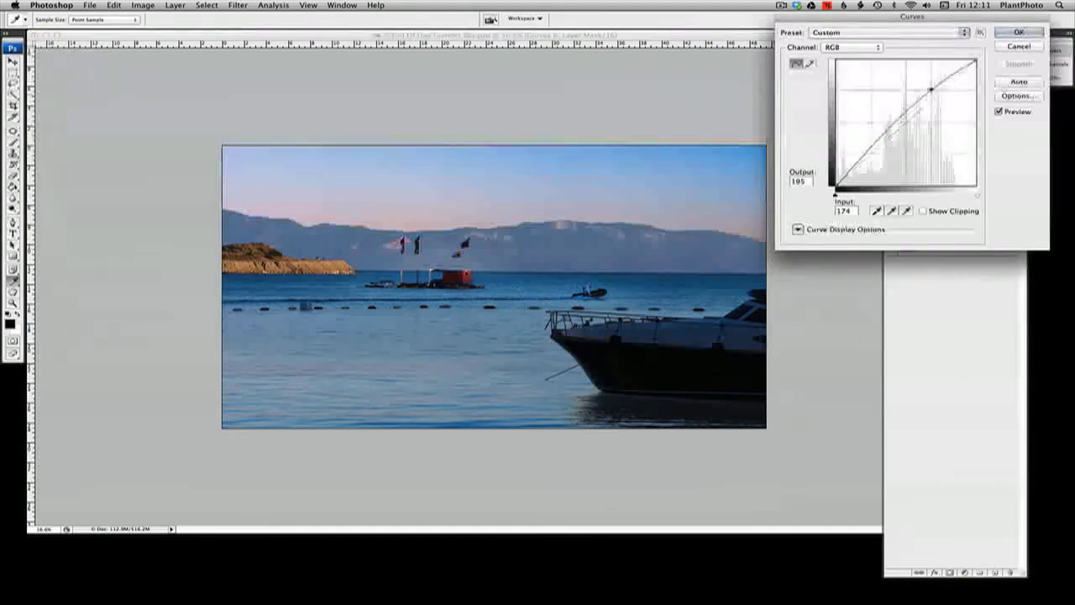
{"action": "left_click_drag", "start_coordinate": [879, 140], "coordinate": [878, 155]}
{"action": "left_click", "coordinate": [1019, 32]}
- Fill the Curves 6 mask with black and set up the Brush tool with white paint
{"action": "key", "text": "b"}
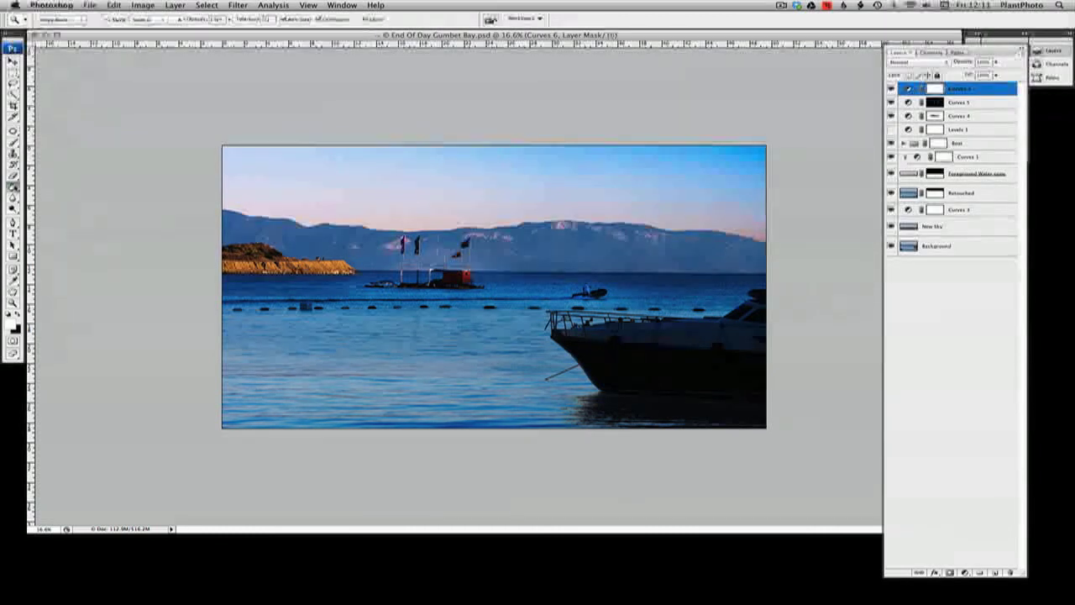
{"action": "key", "text": "g"}
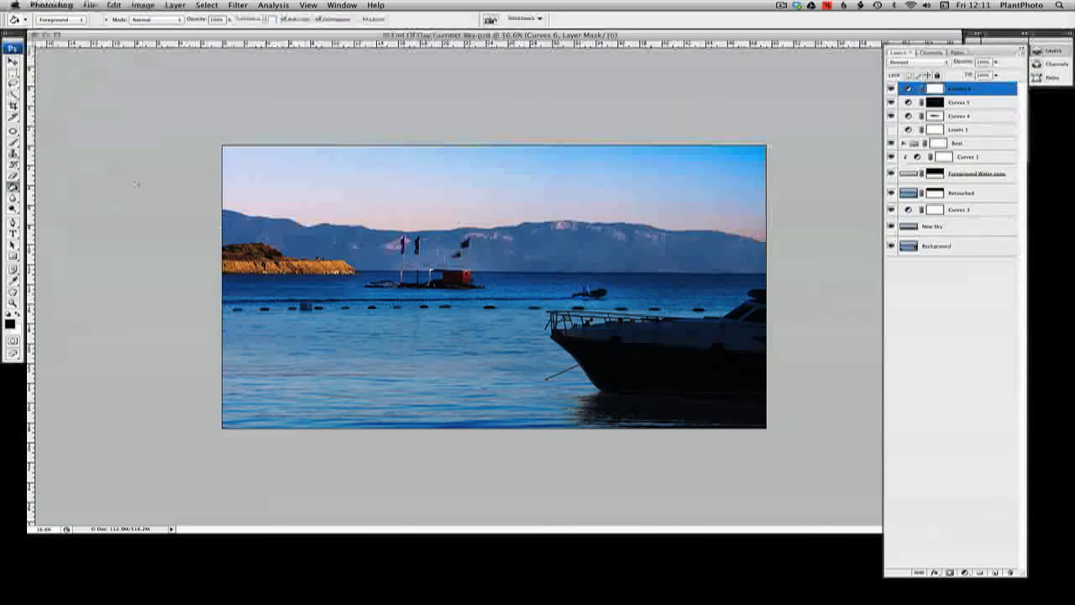
{"action": "left_click", "coordinate": [252, 189]}
{"action": "left_click", "coordinate": [13, 144]}
{"action": "key", "text": "x"}
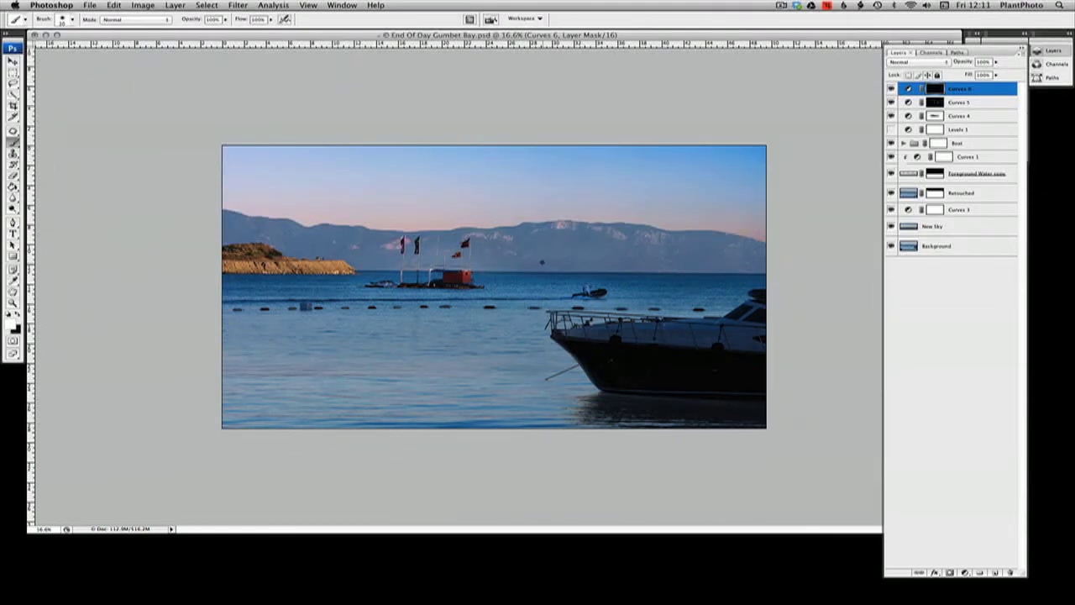
- Paint white with a 300-pixel brush on the Curves 6 mask over the distant mountains above the dinghy
{"action": "key", "text": "bracketright"}
{"action": "key", "text": "bracketright"}
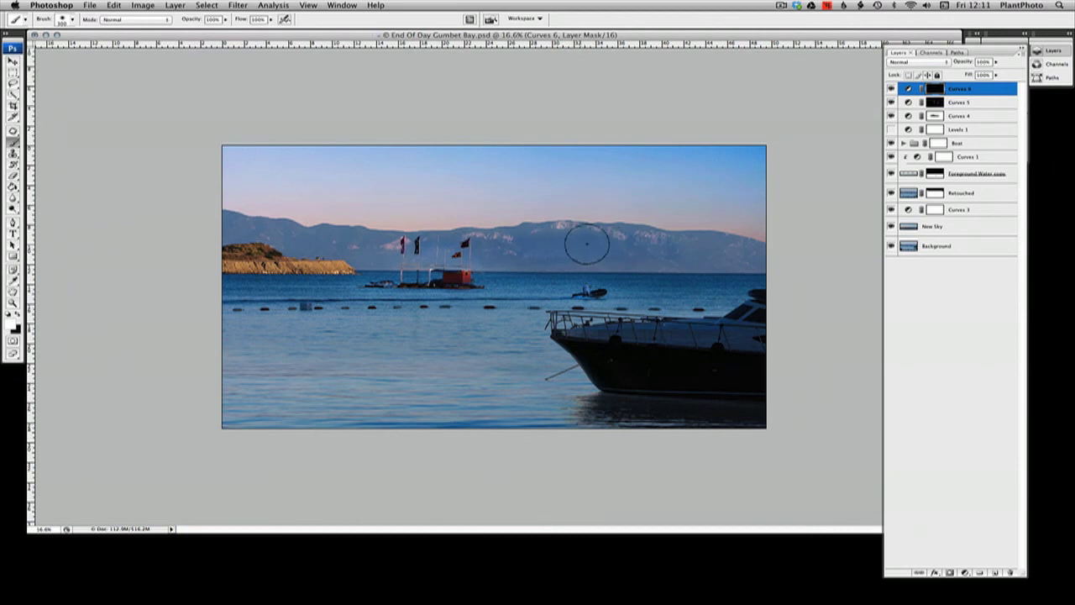
{"action": "left_click", "coordinate": [670, 251]}
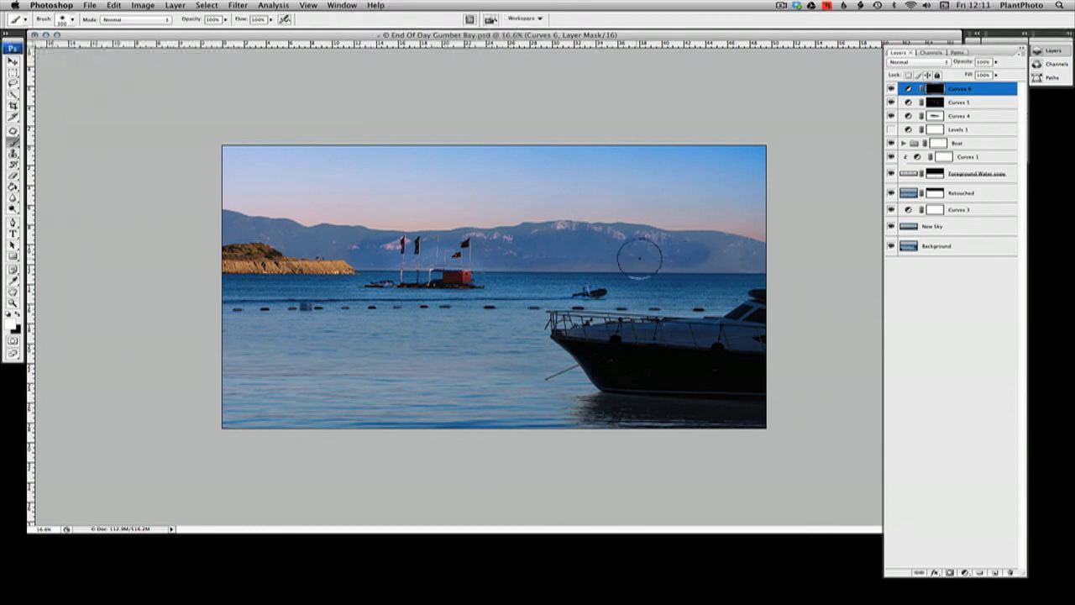
{"action": "left_click_drag", "start_coordinate": [696, 252], "coordinate": [571, 255]}
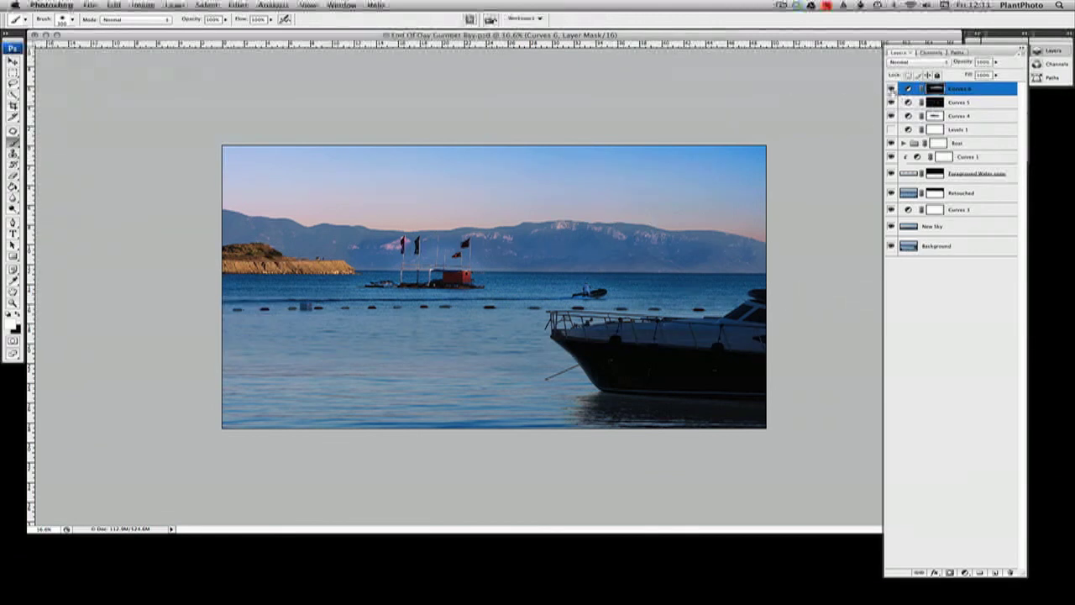
- Hide the Curves 6 layer to judge its effect, and delete the layer
{"action": "left_click", "coordinate": [891, 89]}
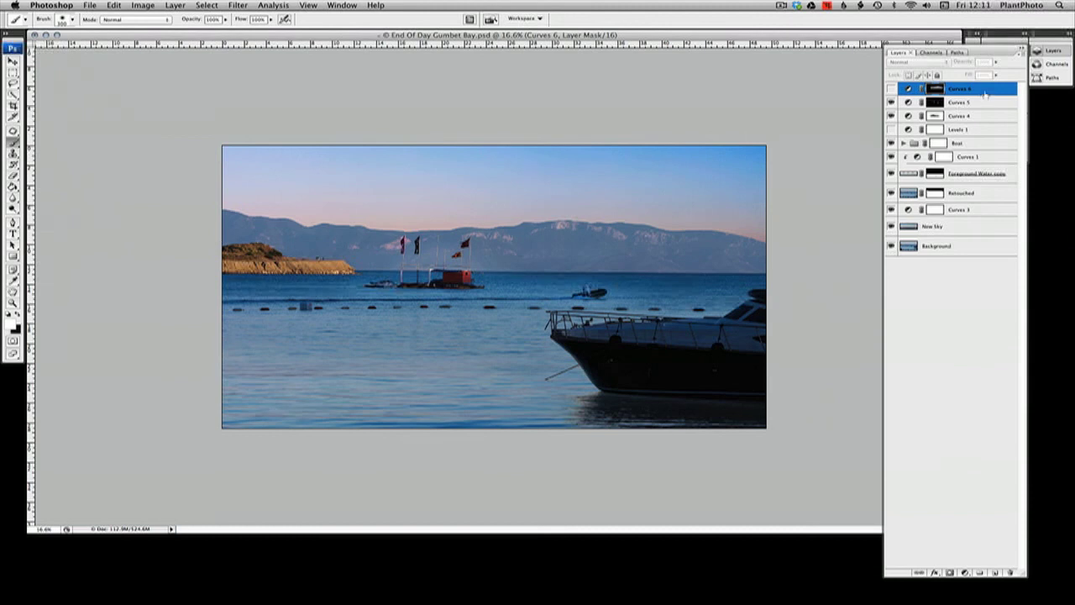
{"action": "left_click_drag", "start_coordinate": [1003, 561], "coordinate": [1010, 572]}
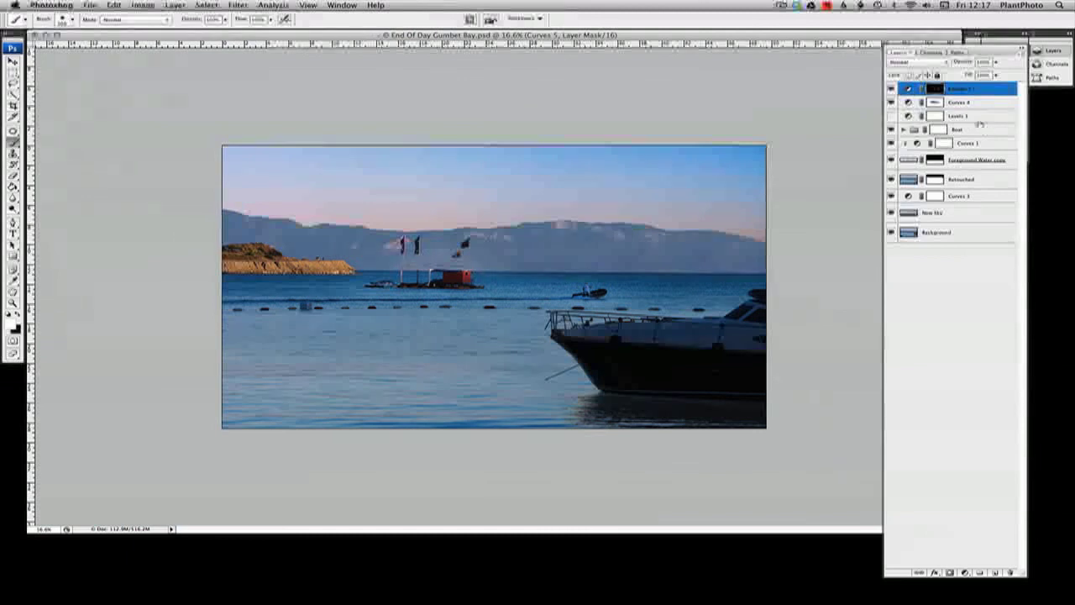
- Move the Levels 1 layer to the top of the layer stack, leaving it hidden
{"action": "left_click_drag", "start_coordinate": [978, 120], "coordinate": [983, 88]}
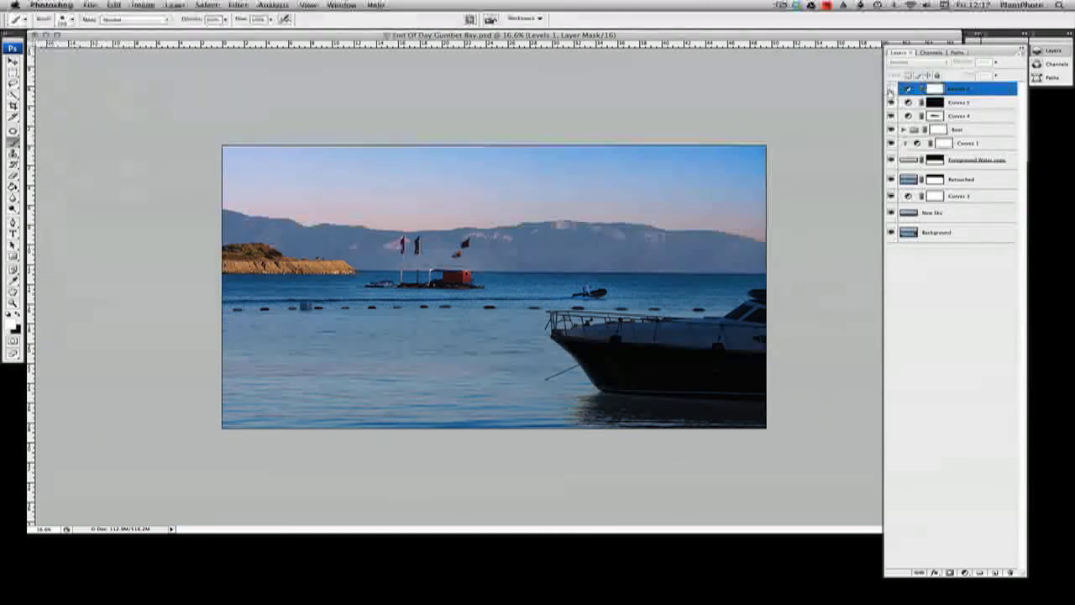
{"action": "left_click", "coordinate": [892, 89]}
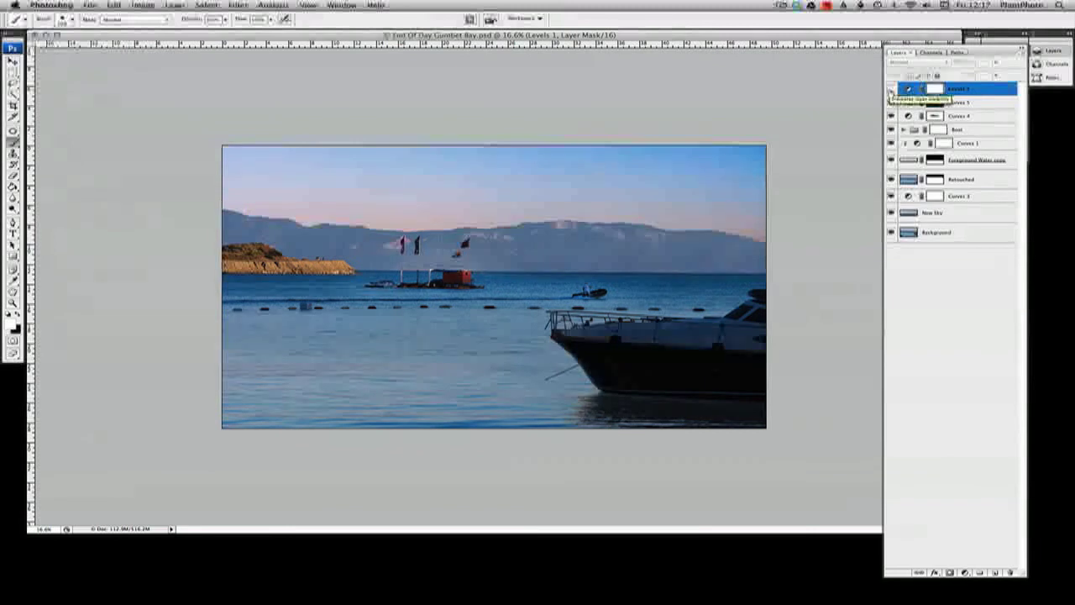
{"action": "left_click", "coordinate": [891, 102]}
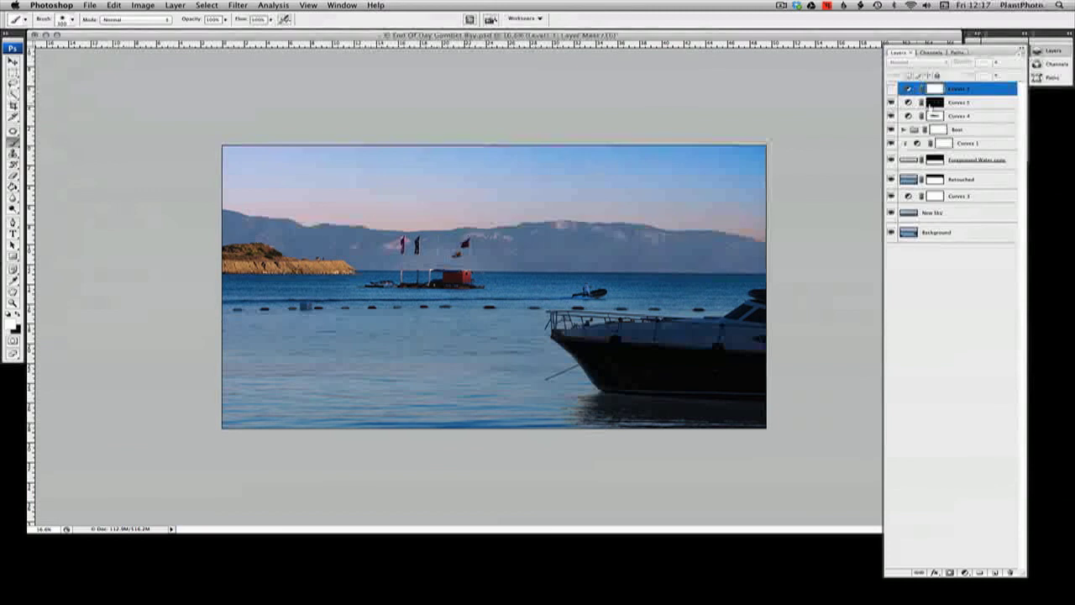
- Rename the Curves 5 layer as "Selective contrast"
{"action": "double_click", "coordinate": [958, 102]}
{"action": "type", "text": "Selective"}
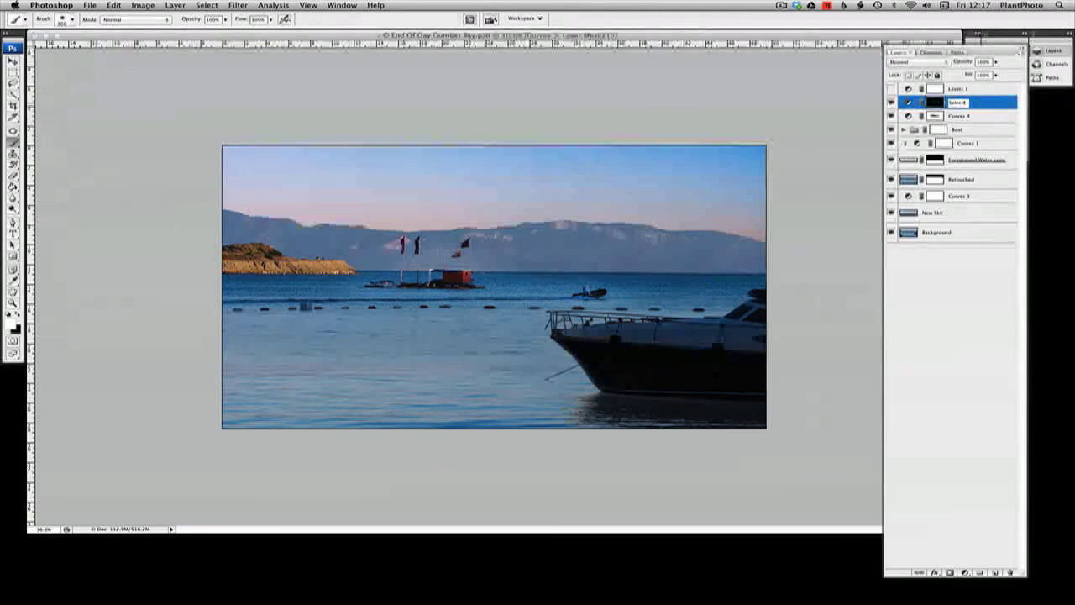
{"action": "type", "text": " contrast"}
{"action": "key", "text": "Return"}
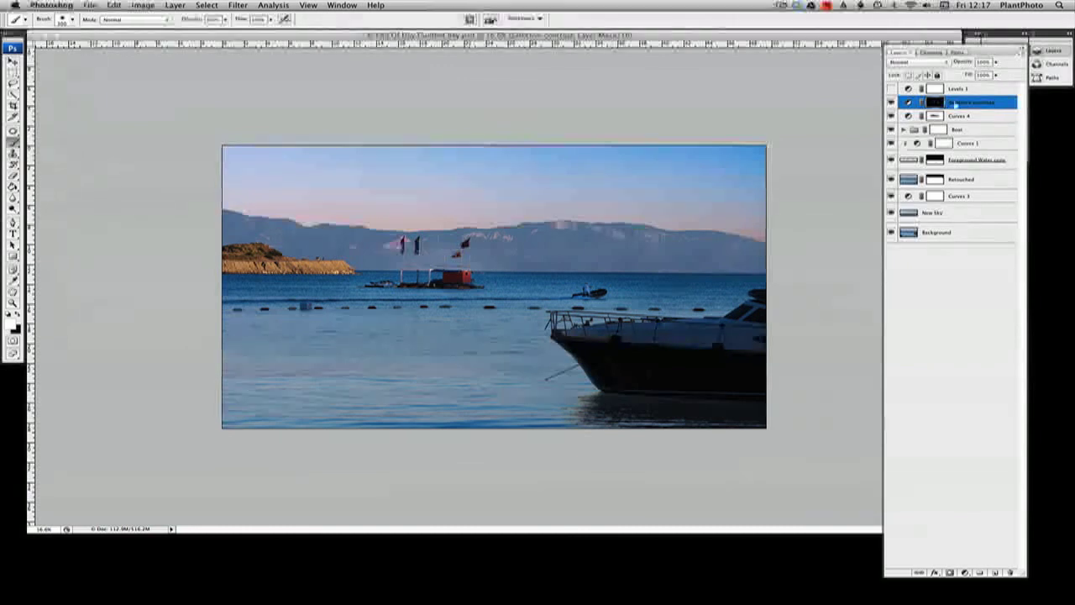
- Rename the Curves 4 layer as "Global Darkning"
{"action": "double_click", "coordinate": [960, 116]}
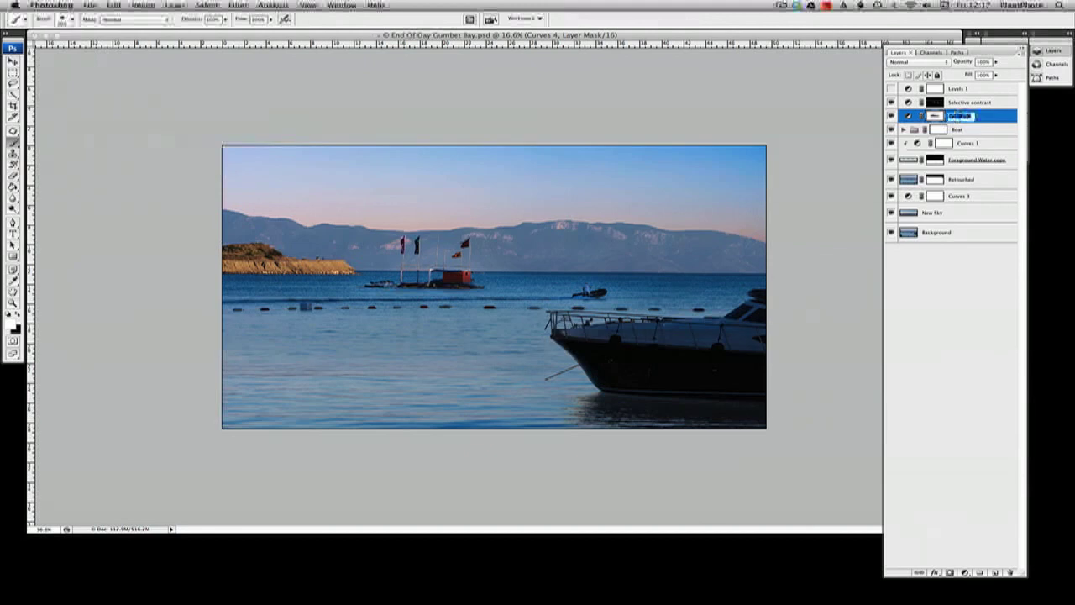
{"action": "type", "text": "Cliff"}
{"action": "type", "text": " St"}
{"action": "type", "text": "tr"}
{"action": "type", "text": "k"}
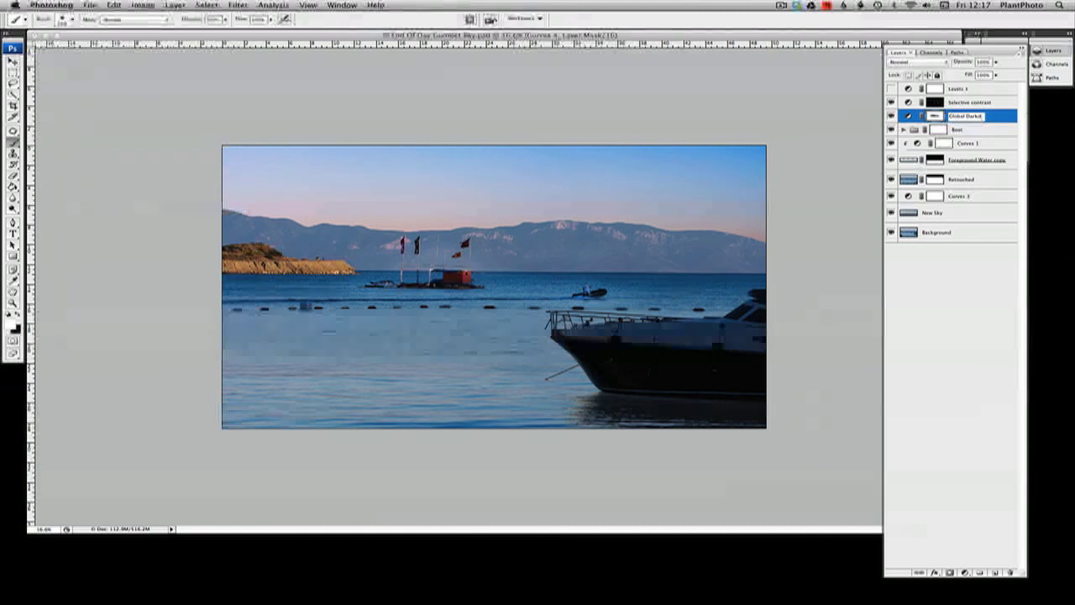
{"action": "key", "text": "Return"}
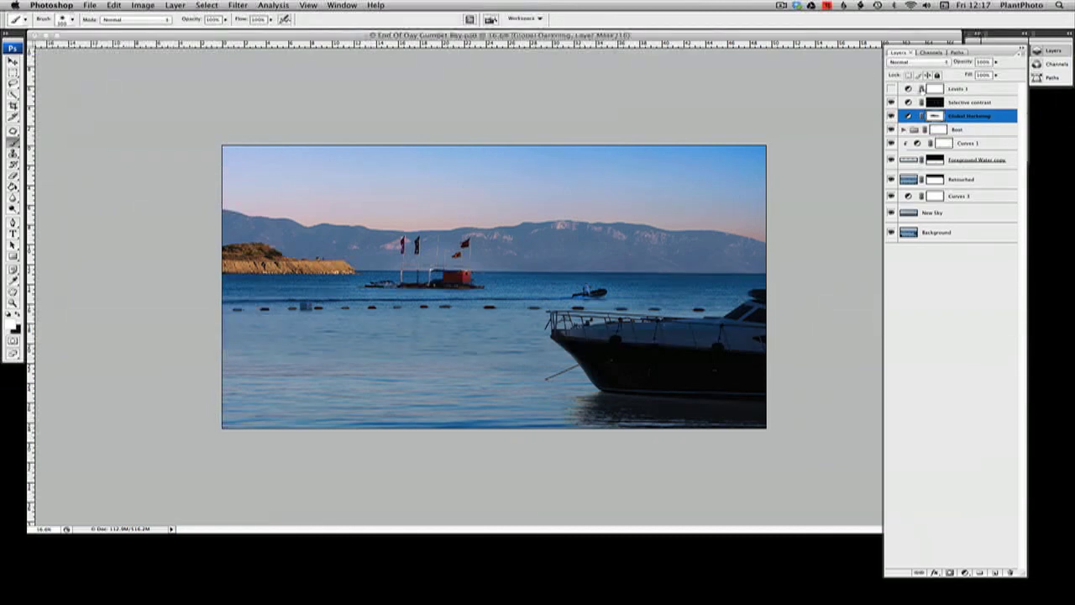
- Link the Levels 1, Selective contrast and Global Darkning layers together
{"action": "key", "text": "alt+bracketright"}
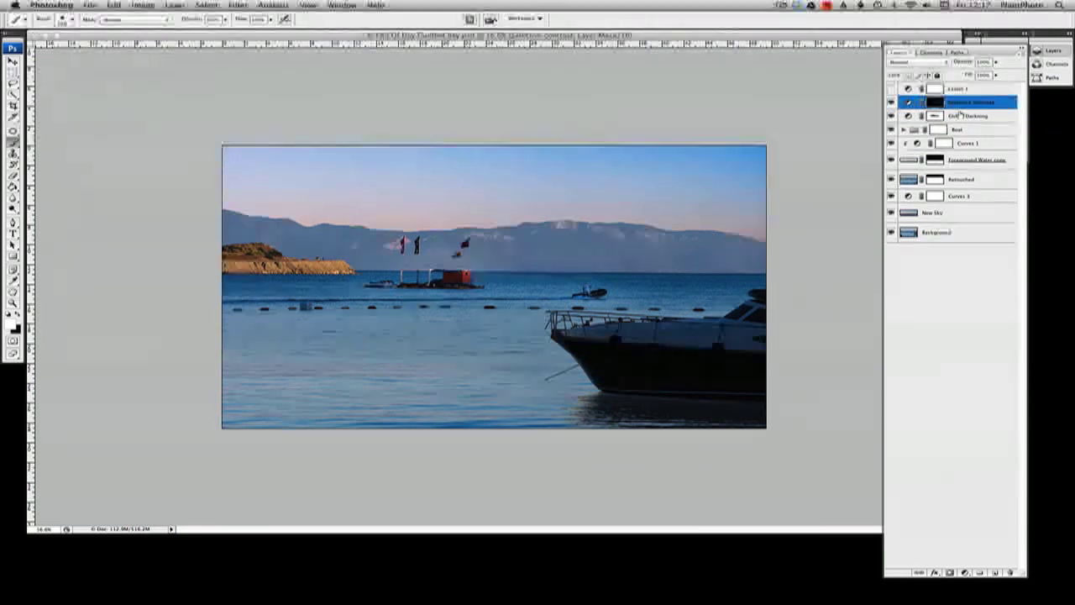
{"action": "double_click", "coordinate": [966, 116]}
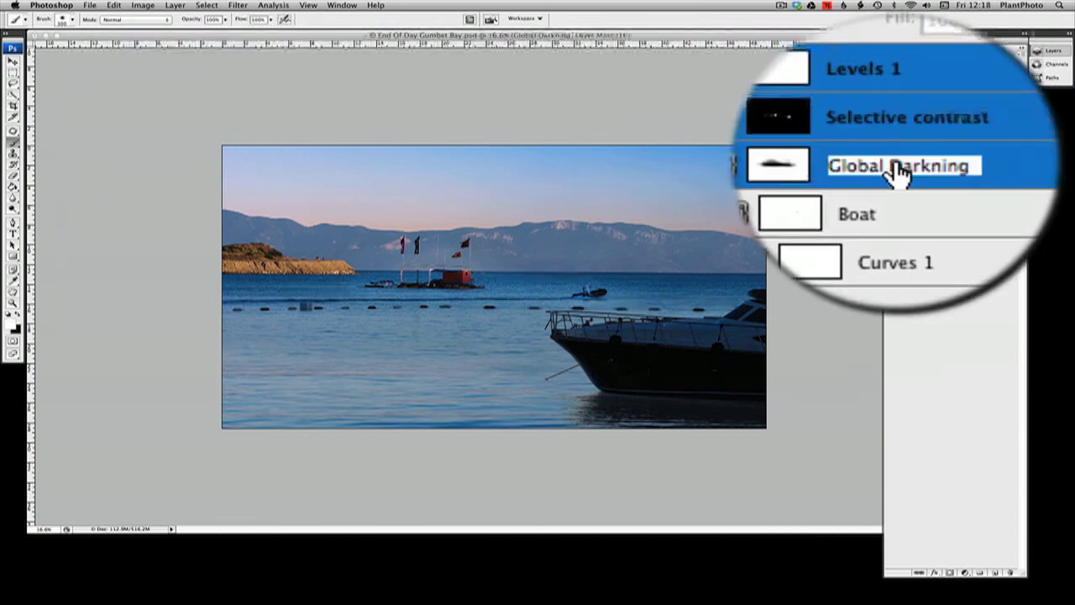
{"action": "left_click", "coordinate": [973, 89]}
{"action": "left_click", "coordinate": [983, 116], "text": "shift"}
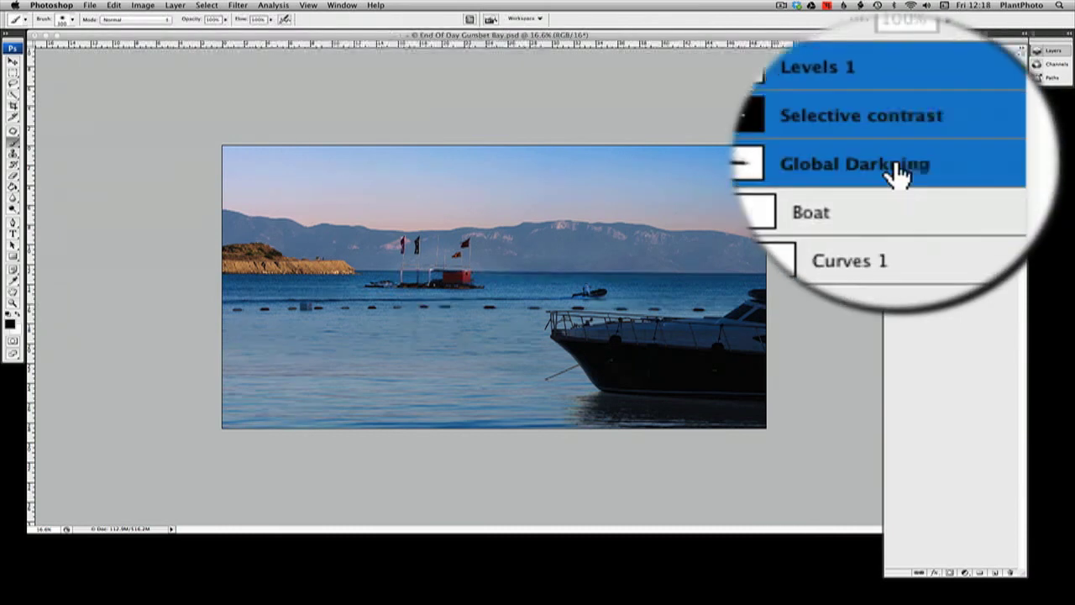
{"action": "left_click", "coordinate": [918, 572]}
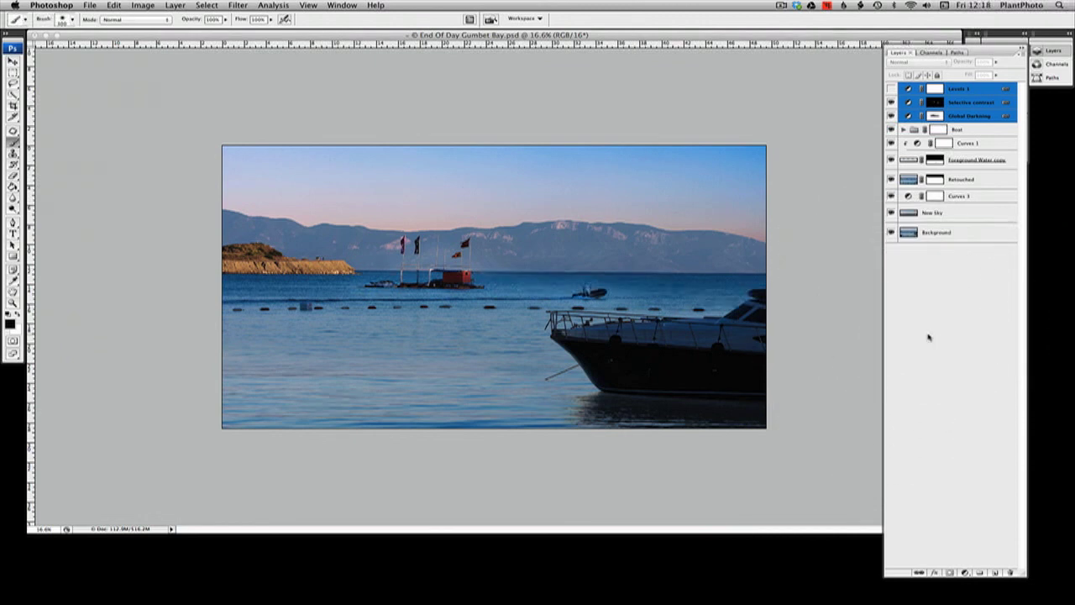
- Group the three linked adjustment layers under the name "ADJ" and compare the image with and without the group
{"action": "key", "text": "super+g"}
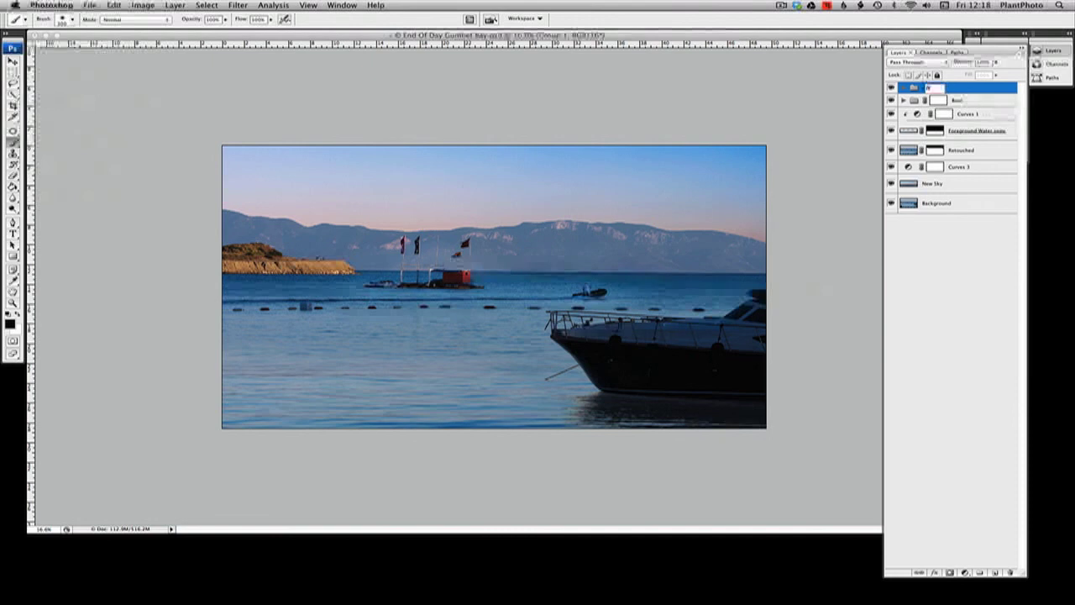
{"action": "type", "text": "DJ"}
{"action": "key", "text": "Return"}
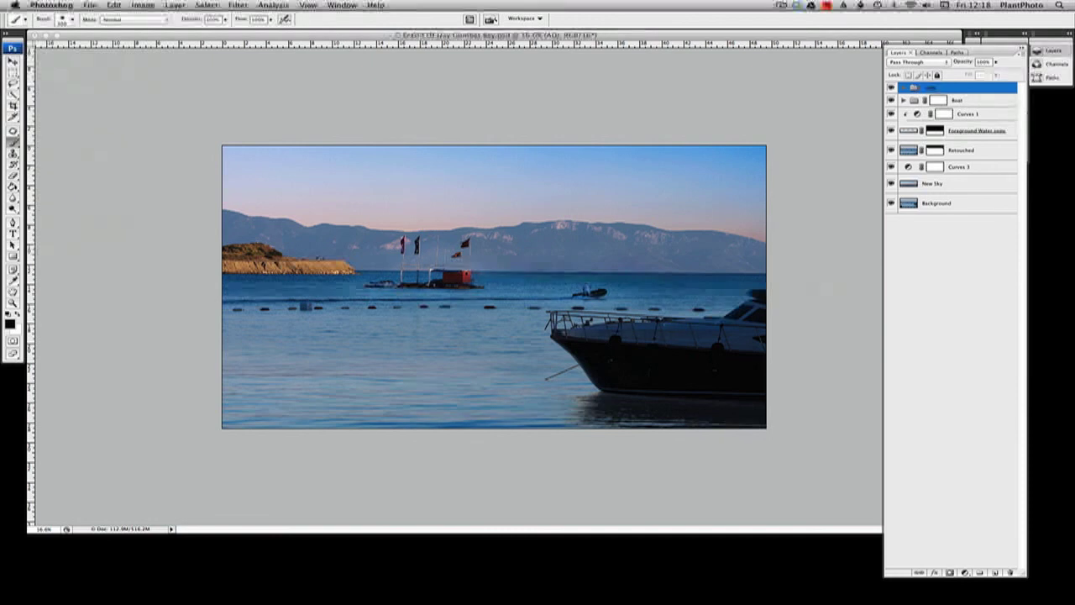
{"action": "left_click", "coordinate": [891, 88]}
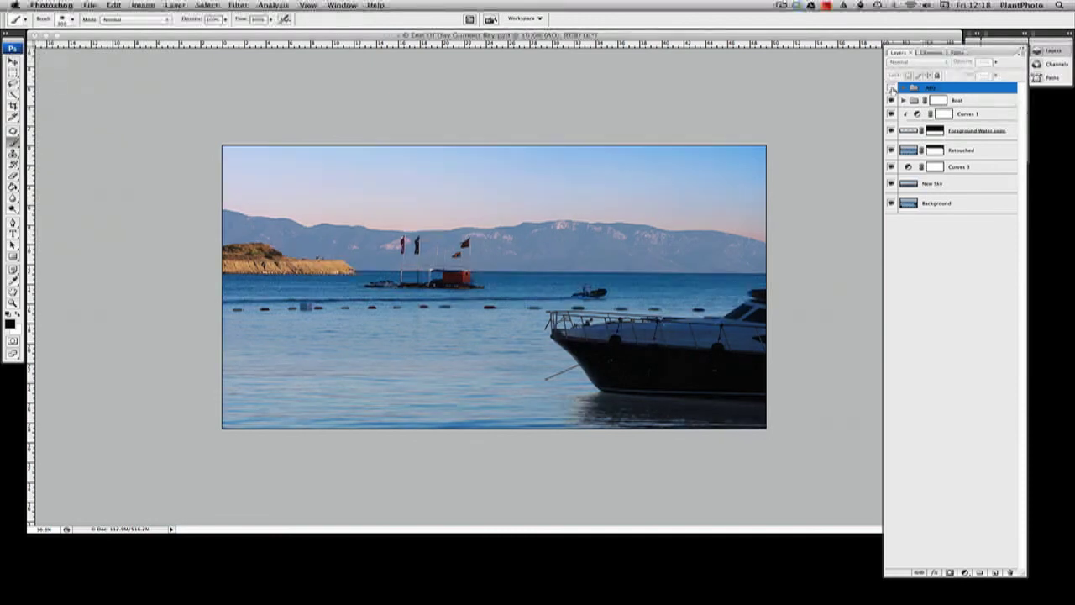
{"action": "left_click", "coordinate": [892, 88]}
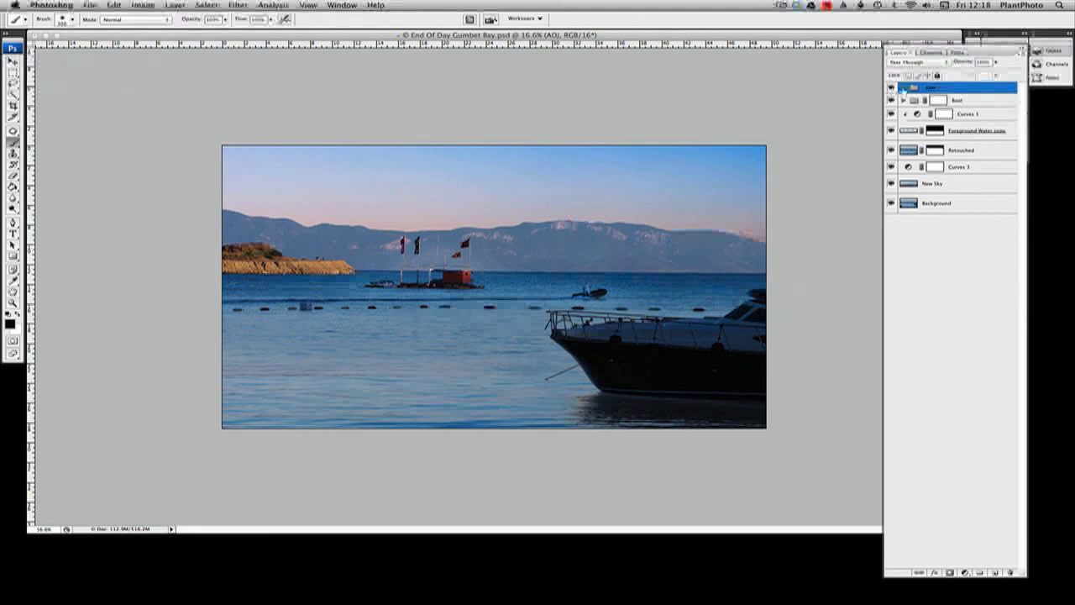
- Add a Curves adjustment layer above Selective contrast inside the ADJ group, pulling the curve down to darken the whole image
{"action": "left_click", "coordinate": [904, 88]}
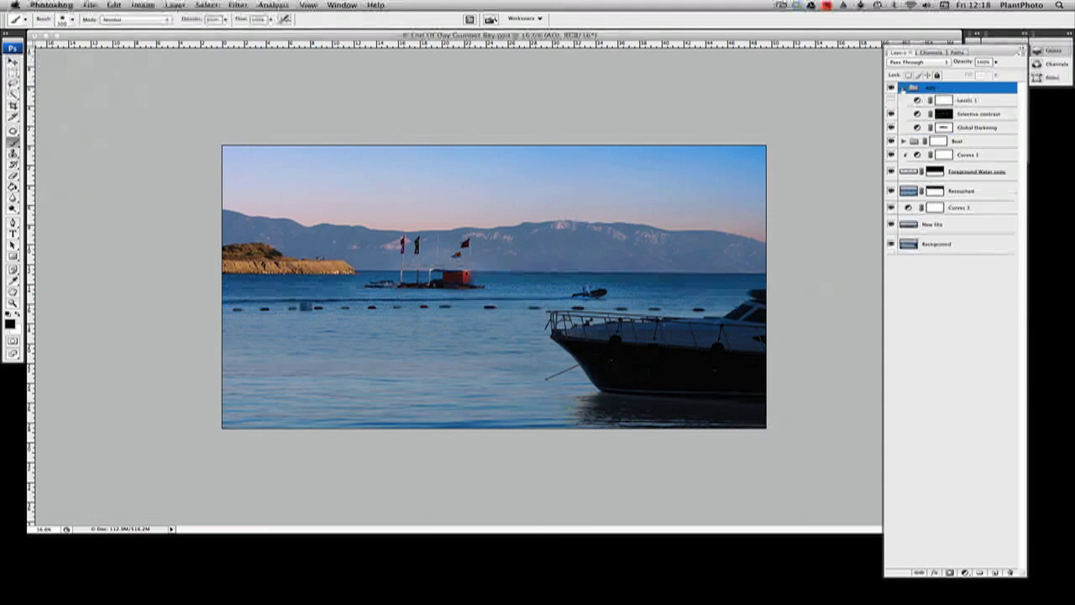
{"action": "left_click", "coordinate": [979, 119]}
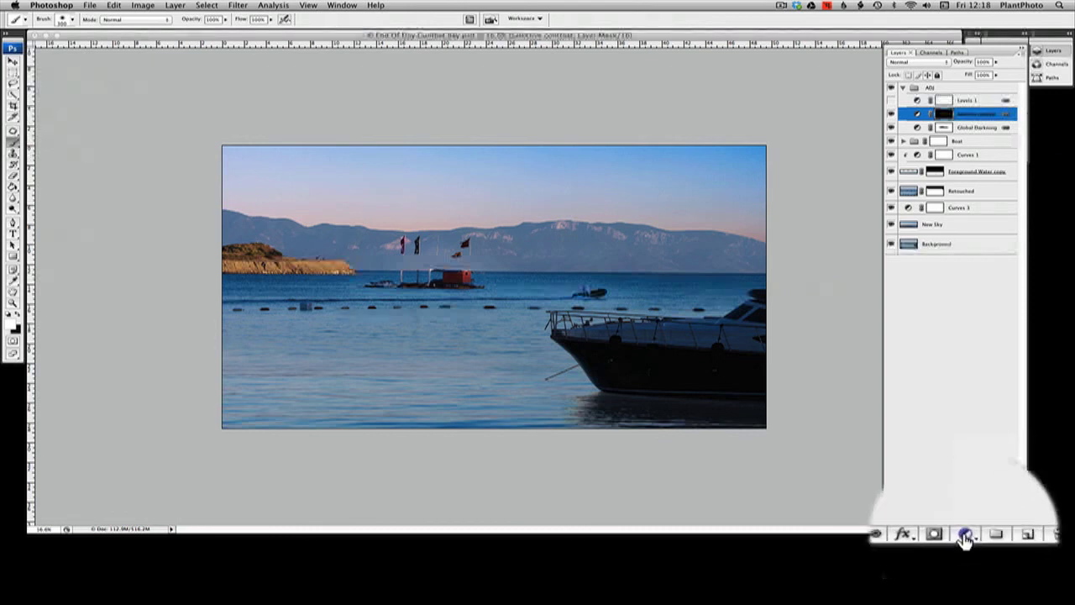
{"action": "left_click", "coordinate": [965, 537]}
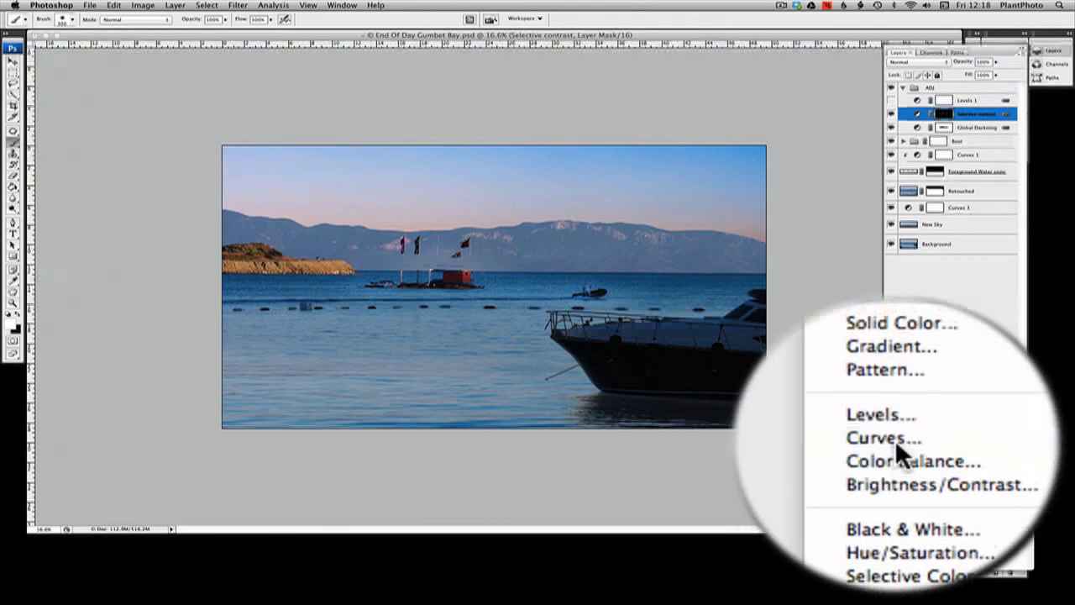
{"action": "left_click", "coordinate": [896, 440]}
{"action": "mouse_move", "coordinate": [905, 124]}
{"action": "left_mouse_down"}
{"action": "mouse_move", "coordinate": [907, 115]}
{"action": "mouse_move", "coordinate": [917, 140]}
{"action": "left_mouse_up"}
{"action": "left_click", "coordinate": [1018, 31]}
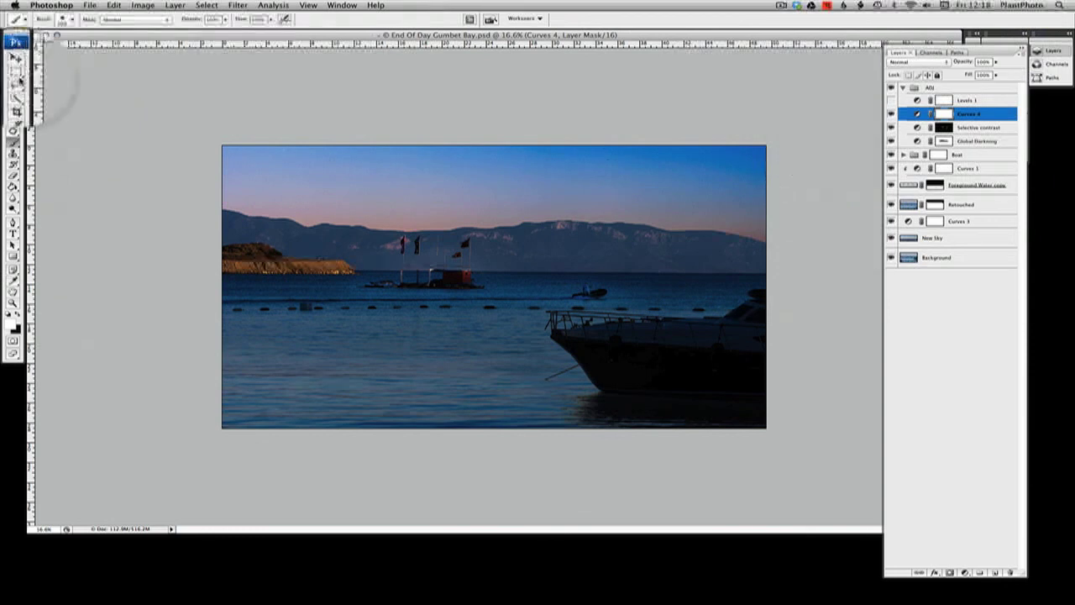
- Fill a large ellipse across the middle of the new Curves layer's mask with black and clear the selection
{"action": "left_click_drag", "start_coordinate": [12, 73], "coordinate": [36, 80]}
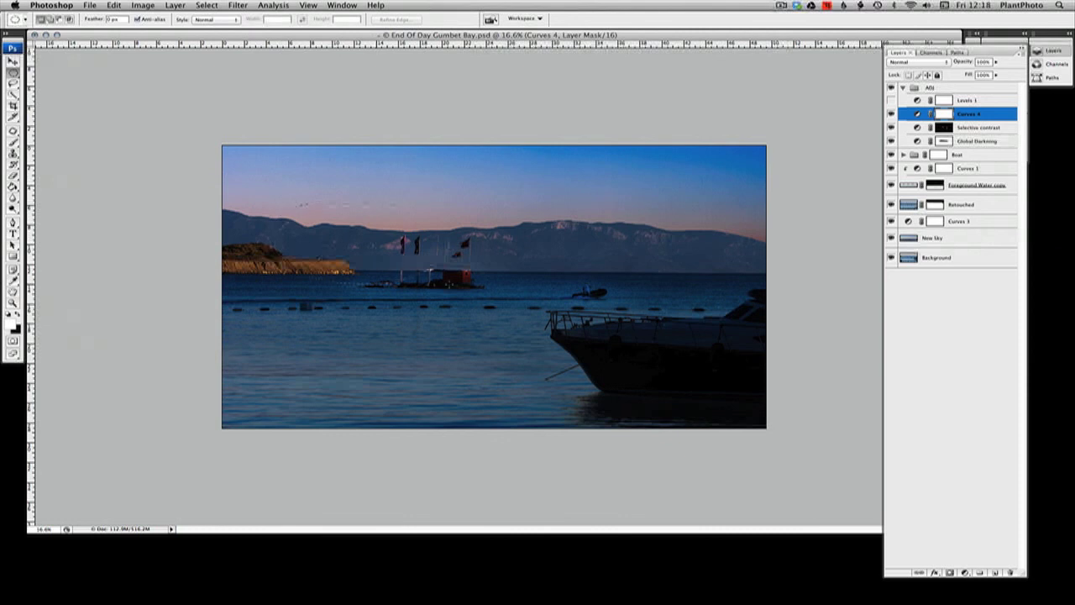
{"action": "left_click_drag", "start_coordinate": [555, 347], "coordinate": [703, 410]}
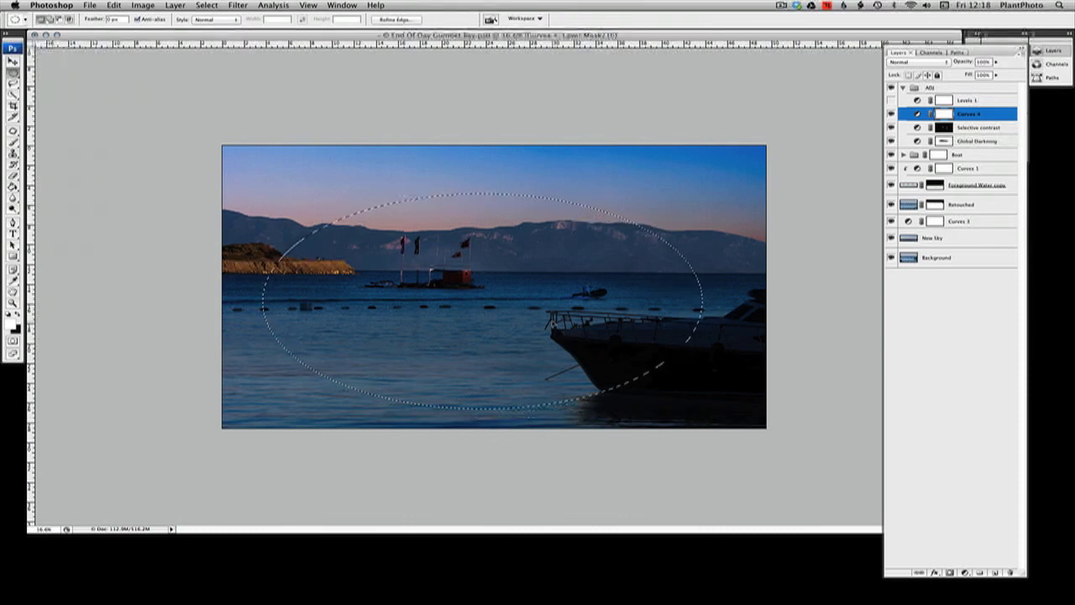
{"action": "left_click", "coordinate": [13, 187]}
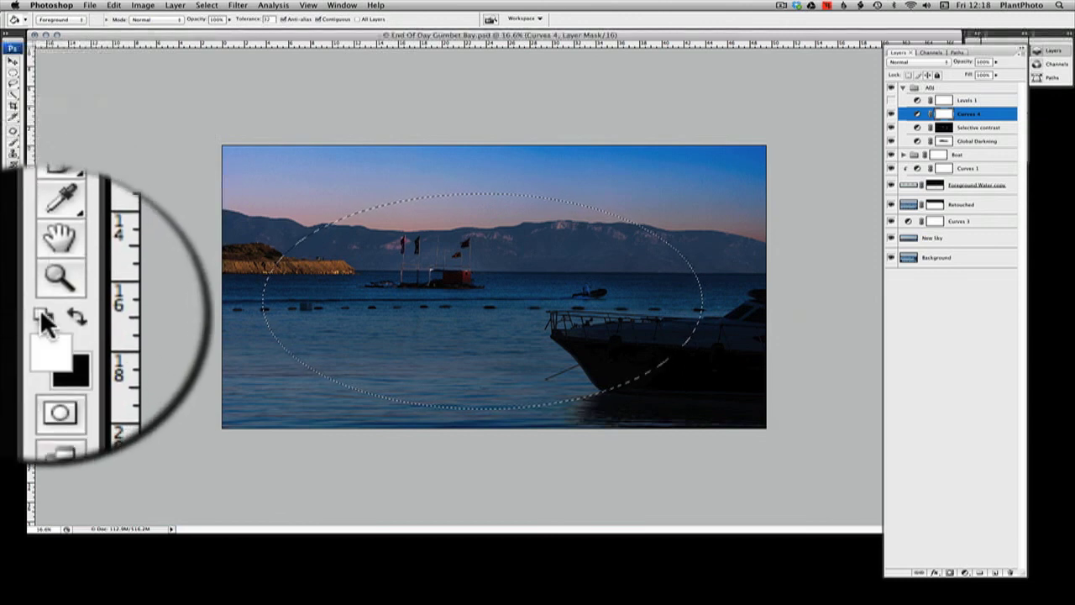
{"action": "left_click", "coordinate": [395, 295]}
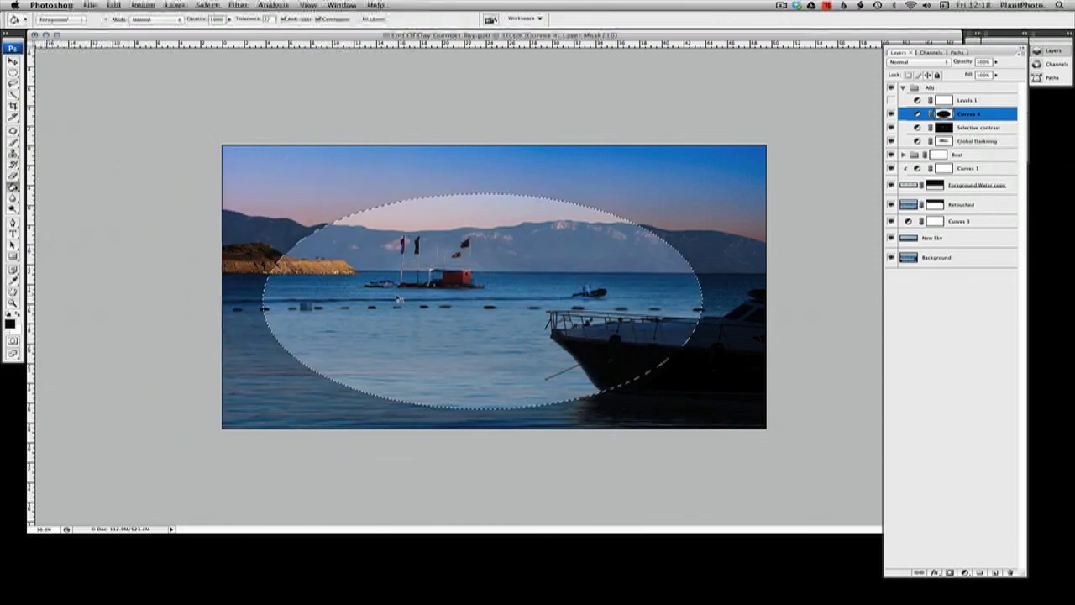
{"action": "key", "text": "super+d"}
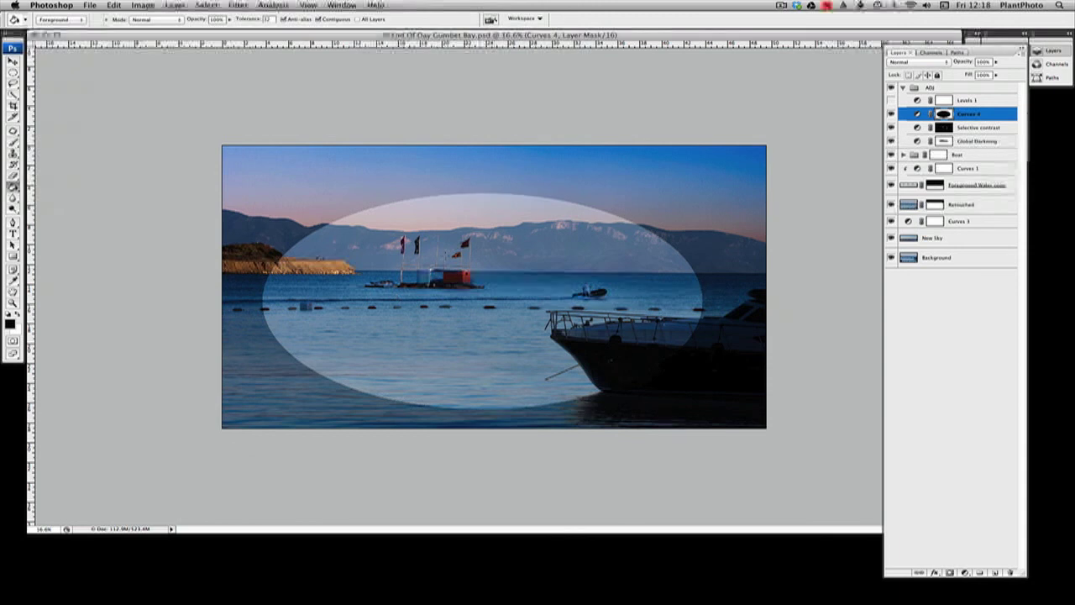
- Soften the ellipse in the Curves 4 mask with a Gaussian Blur of 250 pixels
{"action": "left_click", "coordinate": [238, 5]}
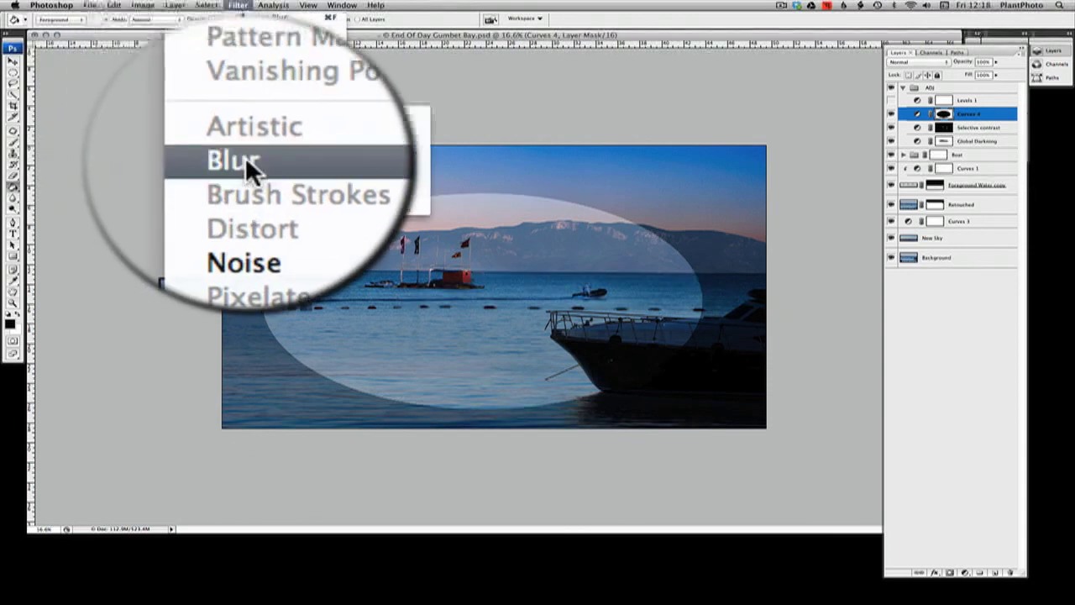
{"action": "mouse_move", "coordinate": [246, 156]}
{"action": "left_click", "coordinate": [384, 168]}
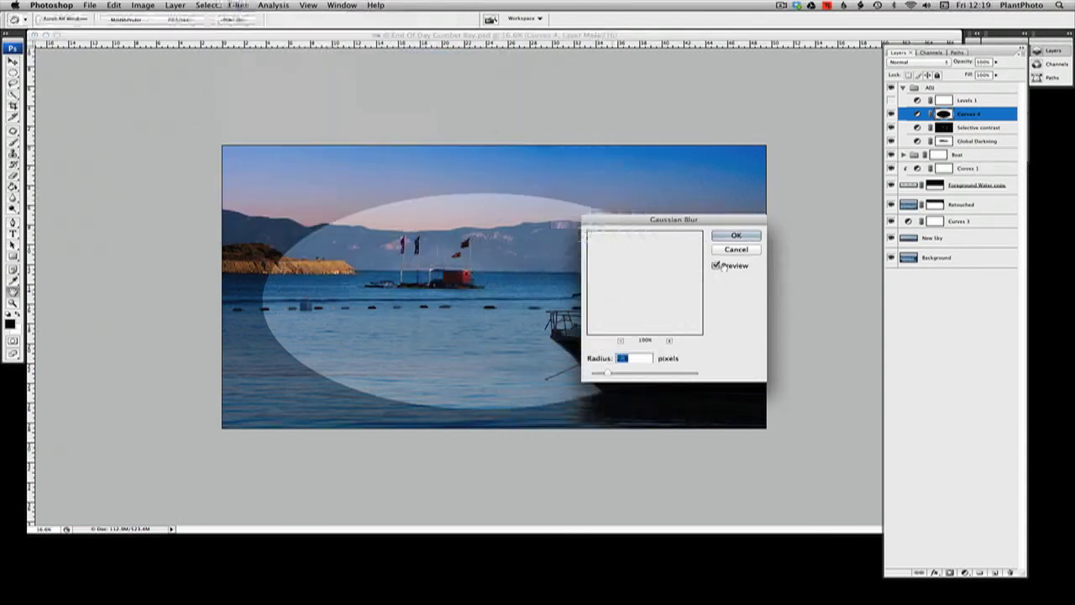
{"action": "left_click_drag", "start_coordinate": [658, 375], "coordinate": [697, 374]}
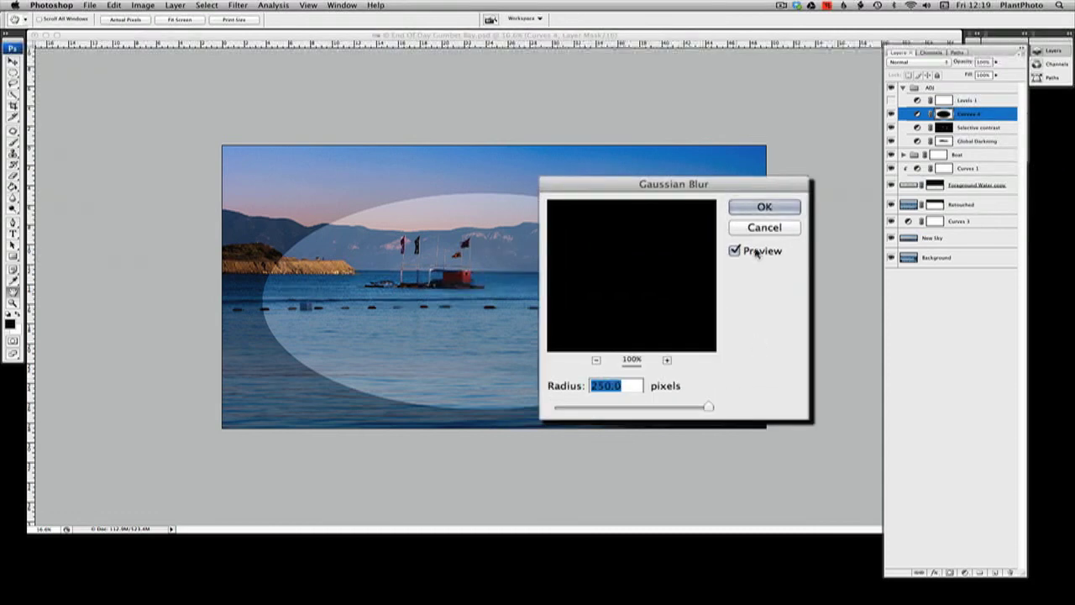
{"action": "left_click", "coordinate": [763, 206]}
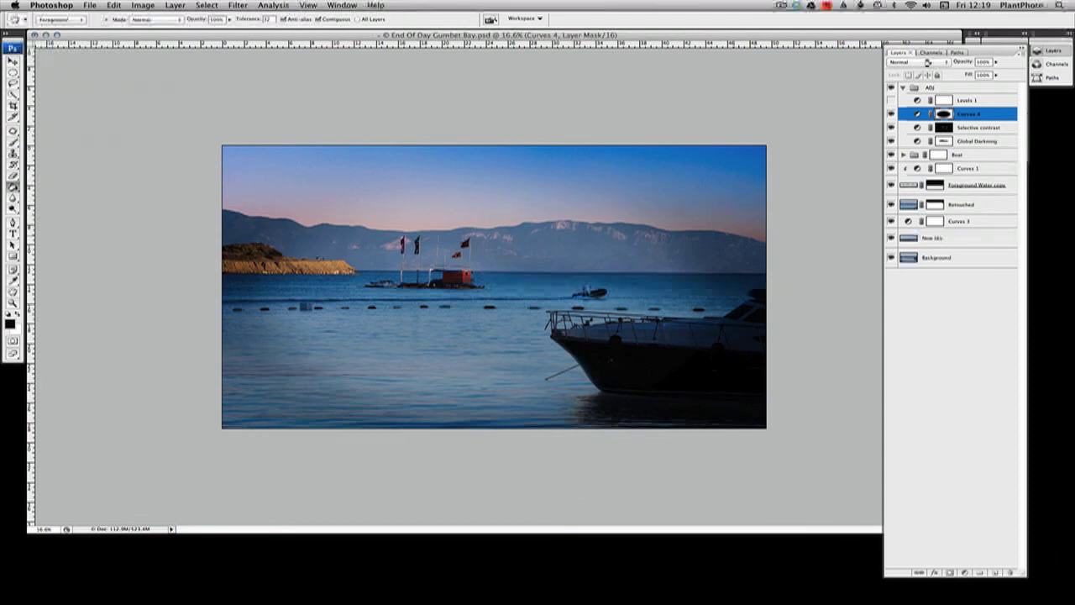
- Set the Curves 4 layer's blend mode to Luminosity and its opacity to 56%
{"action": "left_click", "coordinate": [927, 62]}
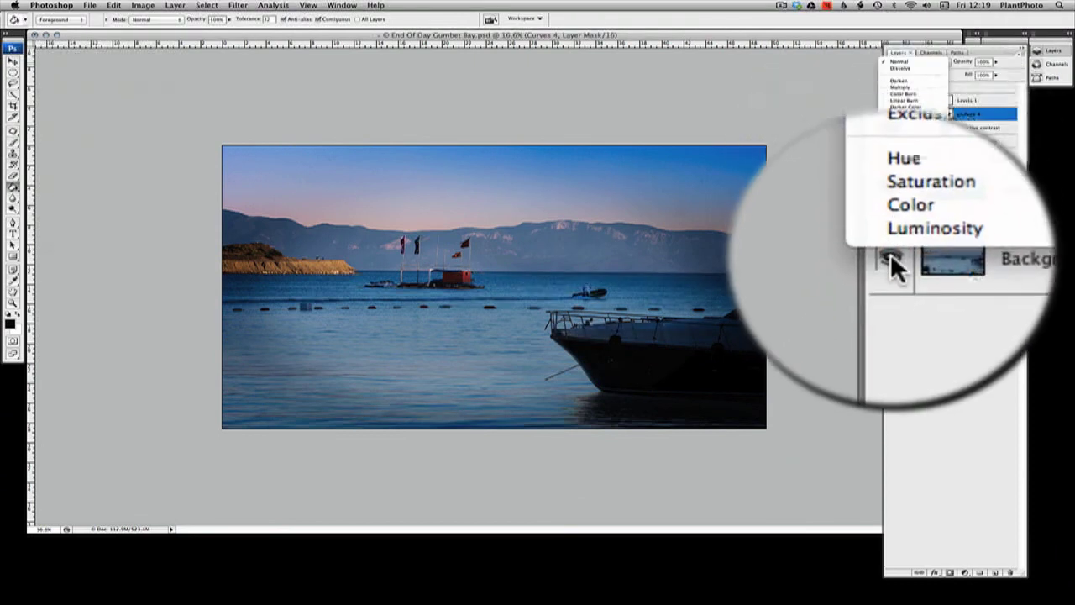
{"action": "left_click", "coordinate": [895, 252]}
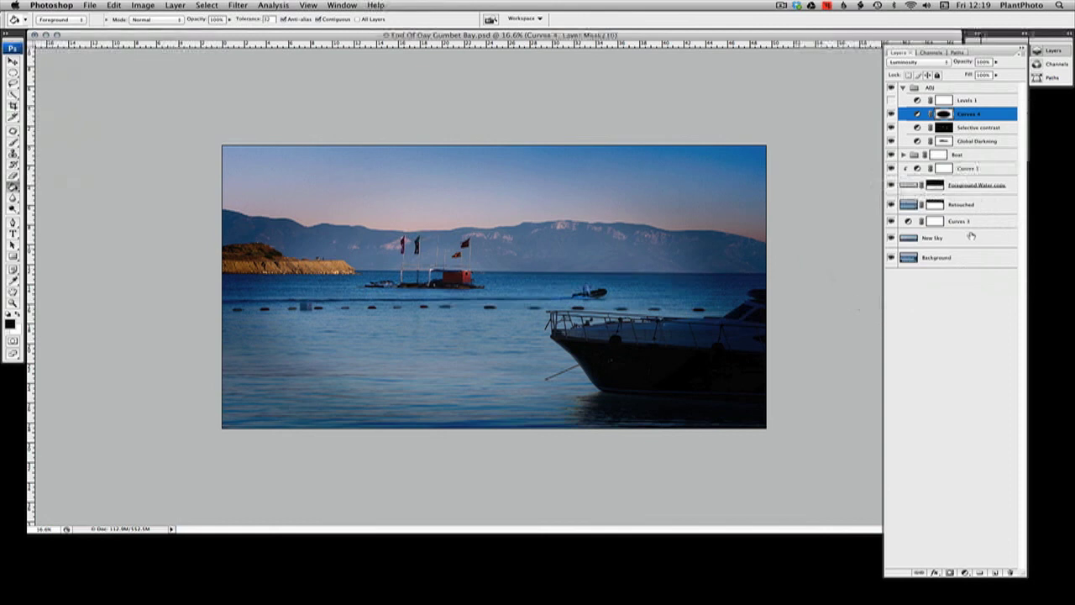
{"action": "left_click_drag", "start_coordinate": [996, 64], "coordinate": [972, 72]}
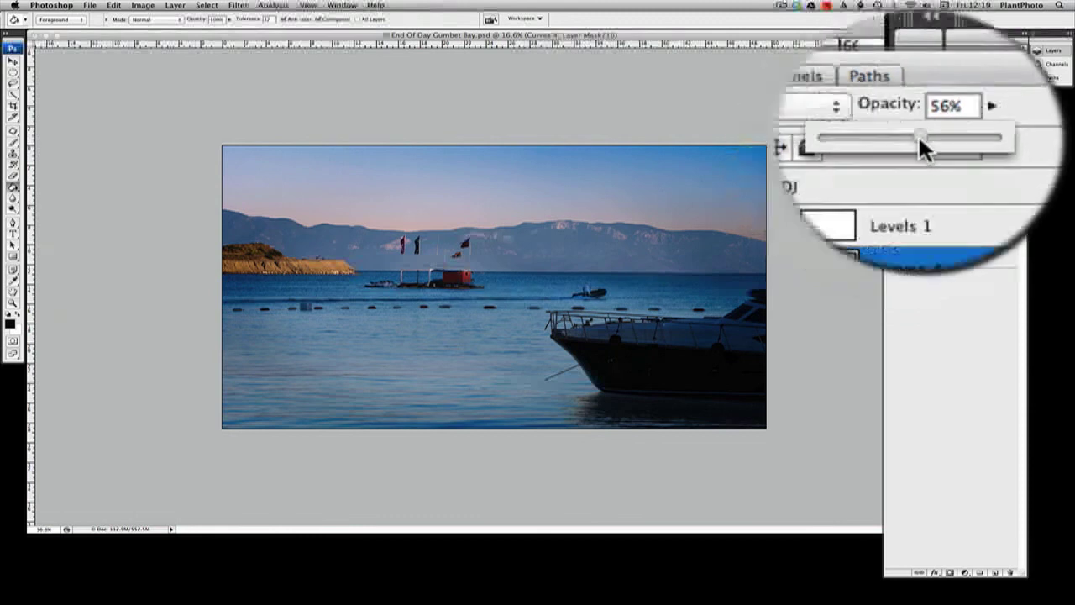
- Compare the image with and without the Curves 4 vignette and examine its layer mask on its own
{"action": "left_click", "coordinate": [891, 114]}
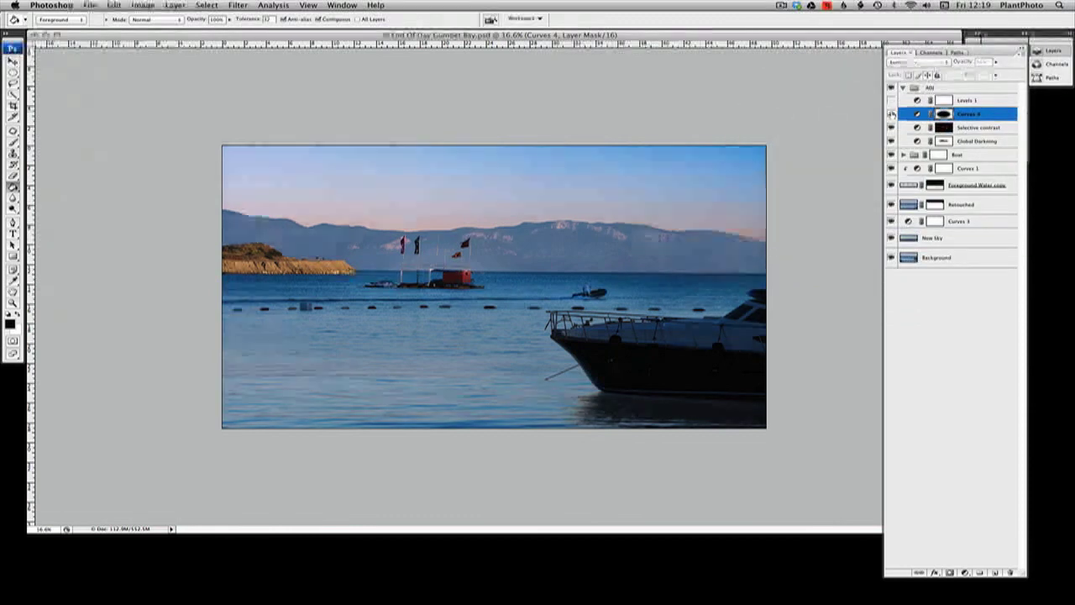
{"action": "left_click", "coordinate": [893, 113]}
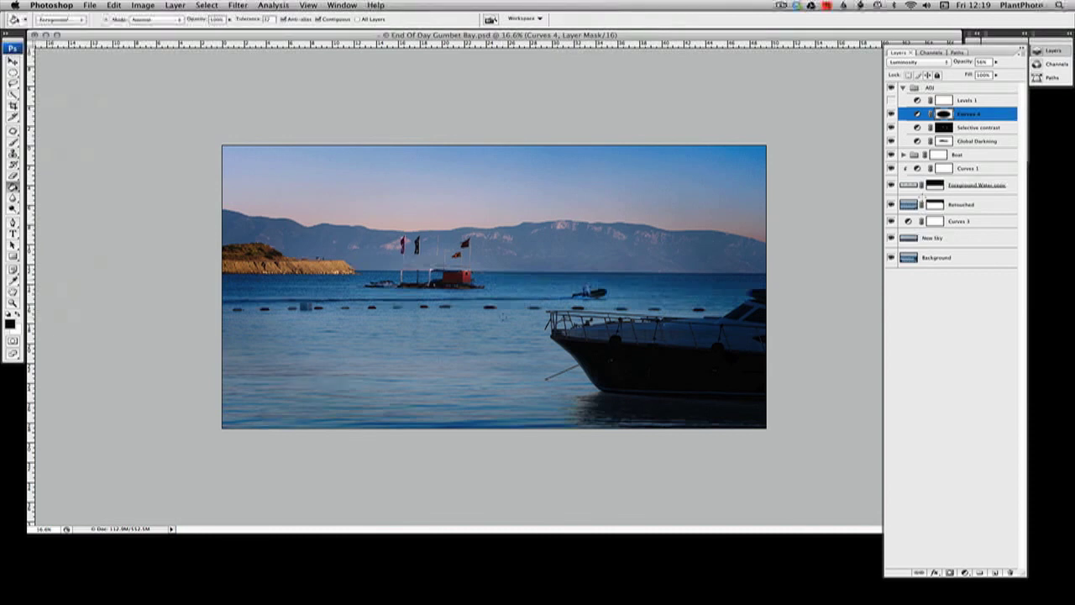
{"action": "left_click", "coordinate": [893, 114]}
{"action": "left_click", "coordinate": [893, 115]}
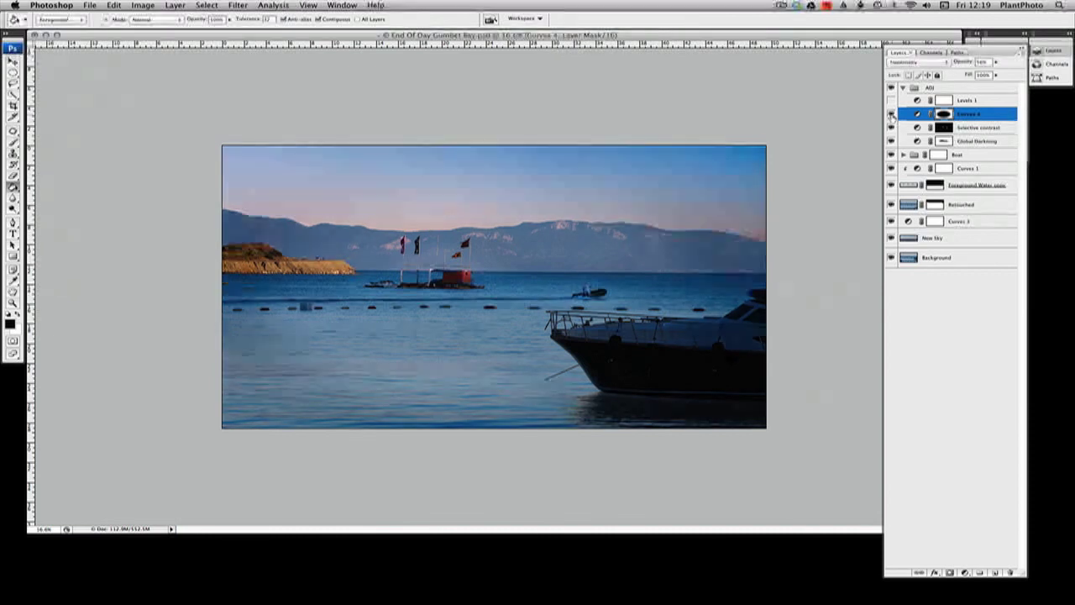
{"action": "left_click", "coordinate": [892, 114]}
{"action": "left_click", "coordinate": [892, 114]}
{"action": "left_click", "coordinate": [892, 114]}
{"action": "left_click", "coordinate": [893, 115]}
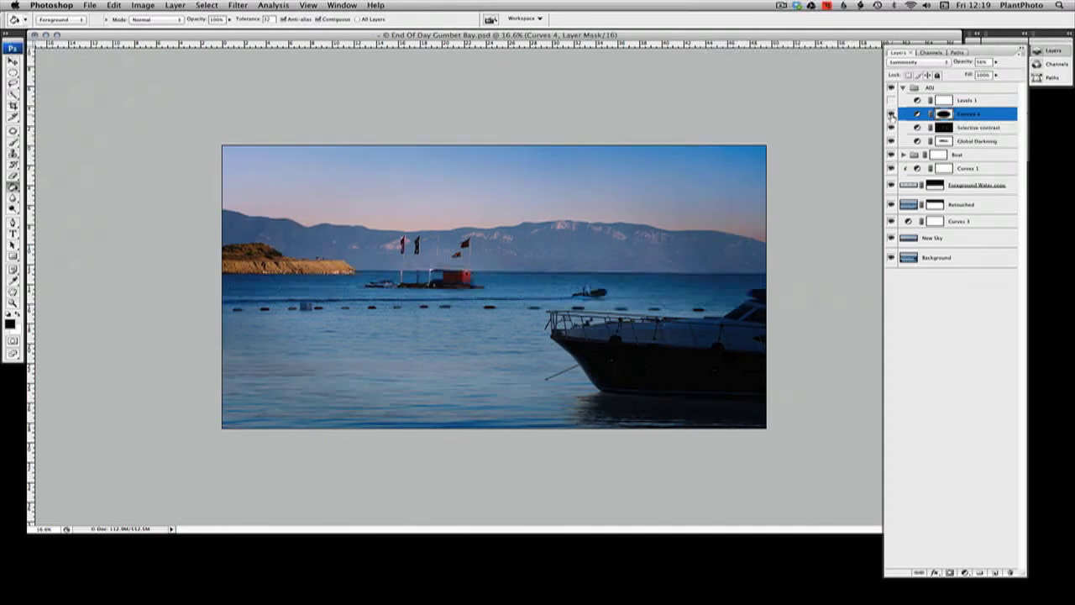
{"action": "left_click", "coordinate": [893, 115]}
{"action": "left_click", "coordinate": [893, 114]}
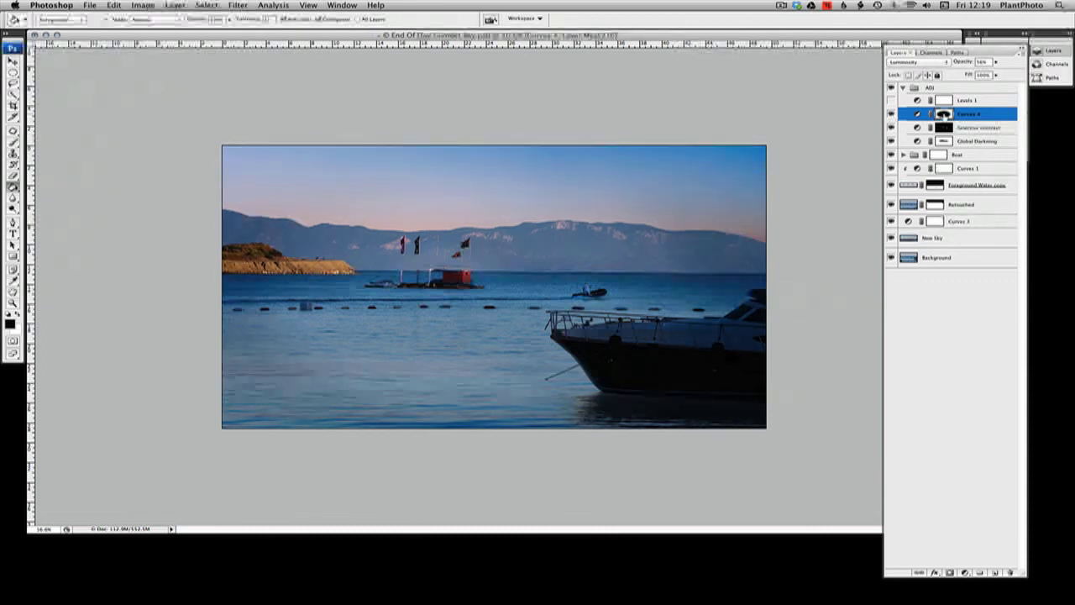
{"action": "left_click", "coordinate": [945, 115], "text": "alt"}
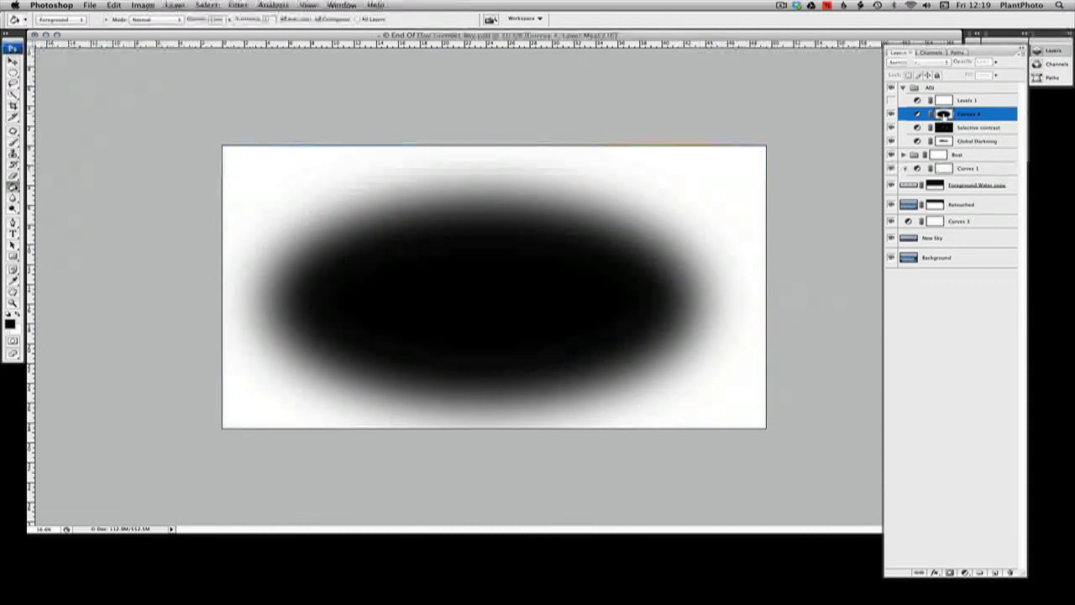
{"action": "left_click", "coordinate": [944, 114], "text": "alt"}
{"action": "left_click", "coordinate": [892, 114]}
{"action": "left_click", "coordinate": [892, 114]}
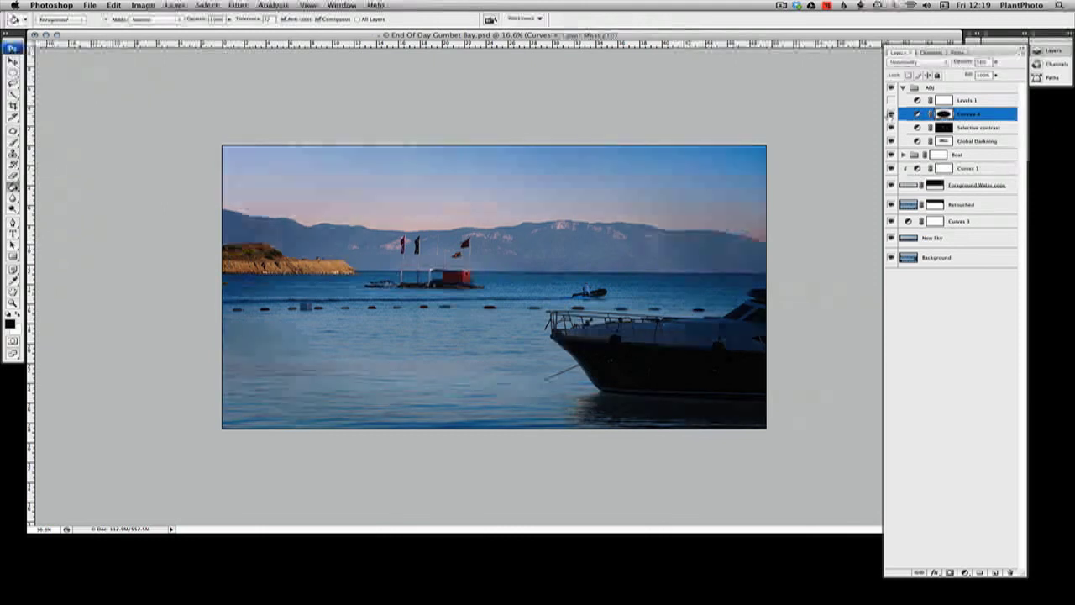
- Make the Levels 1 layer visible and collapse the ADJ group
{"action": "left_click", "coordinate": [892, 114]}
{"action": "left_click", "coordinate": [892, 115]}
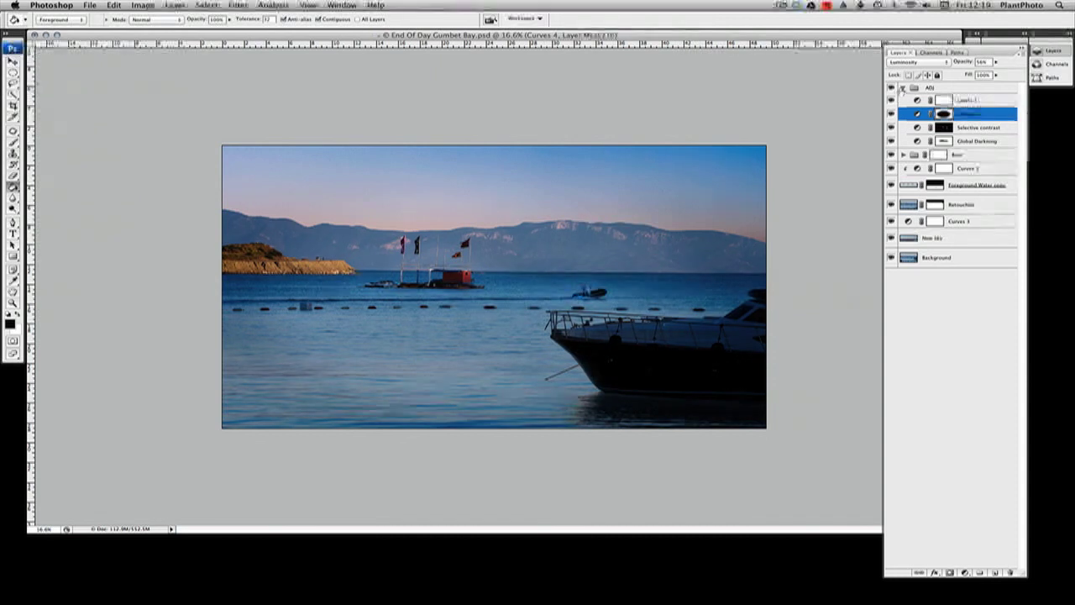
{"action": "left_click", "coordinate": [903, 88]}
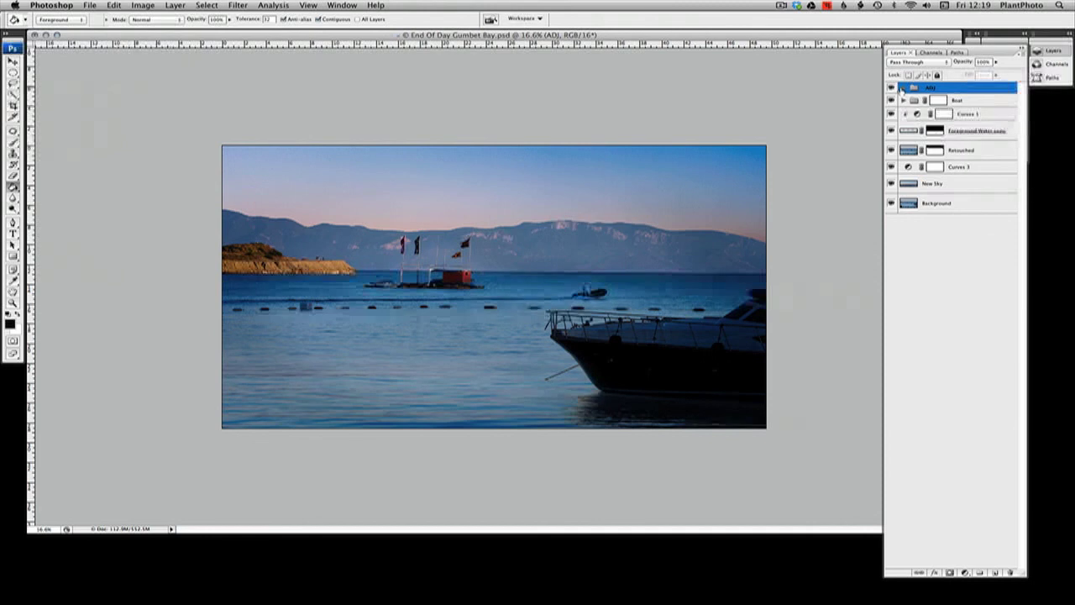